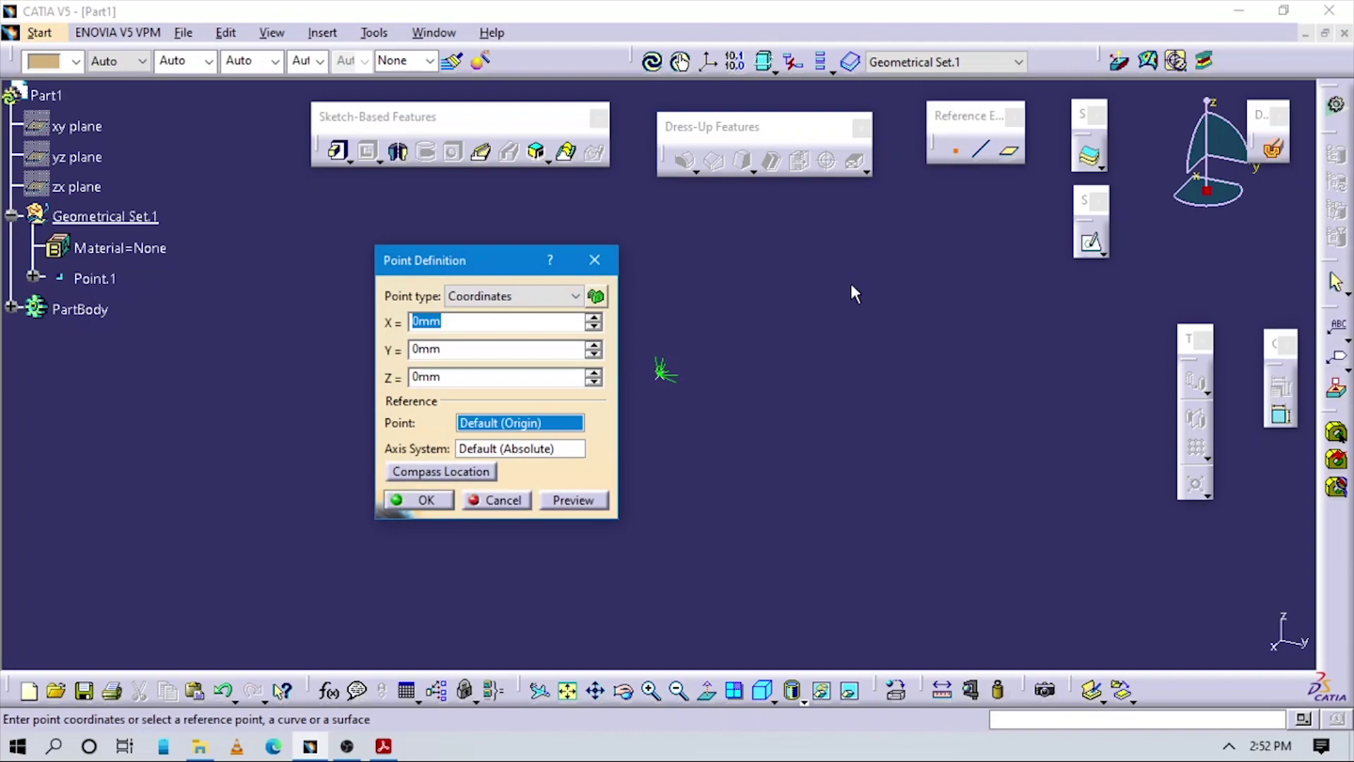
- Create a coordinate point at 0, 0, 0 mm and an axis system with that point as its origin
{"action": "key", "text": "Return"}
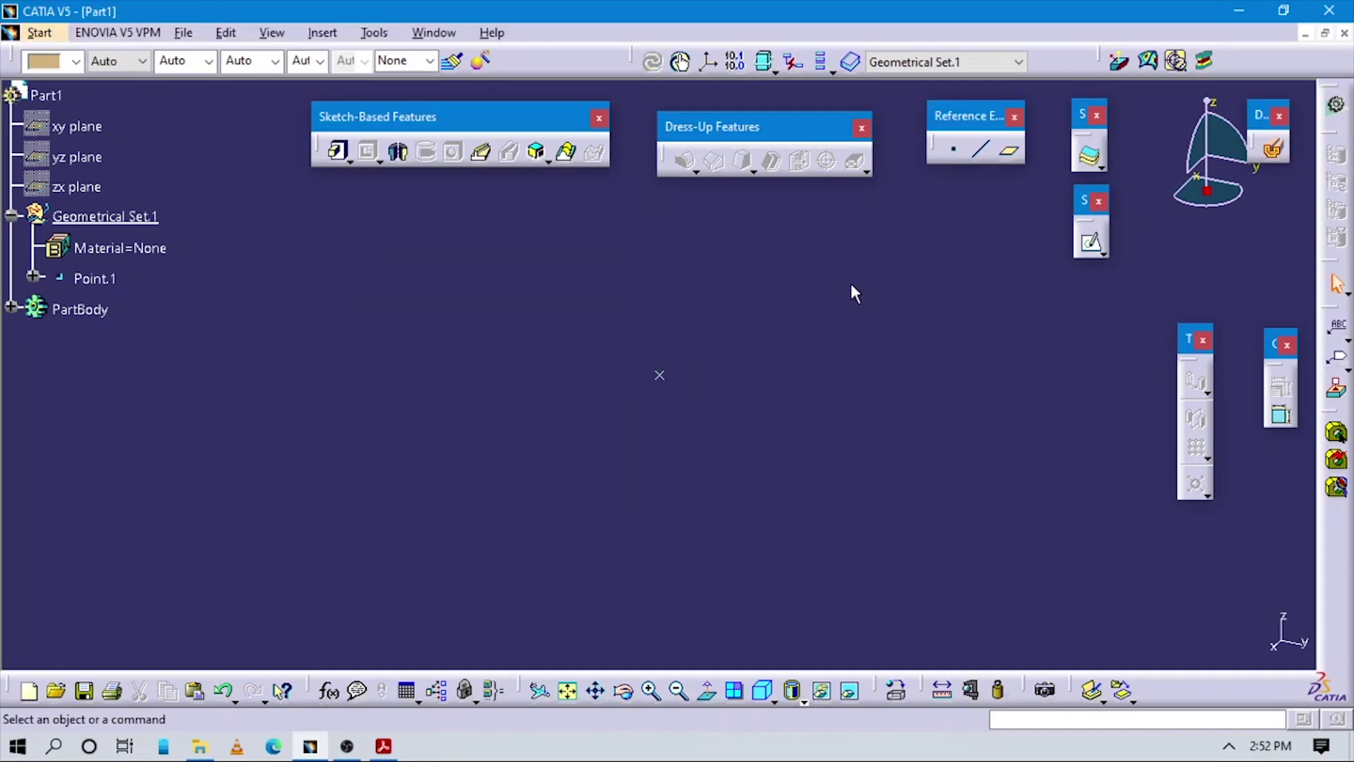
{"action": "left_click", "coordinate": [322, 32]}
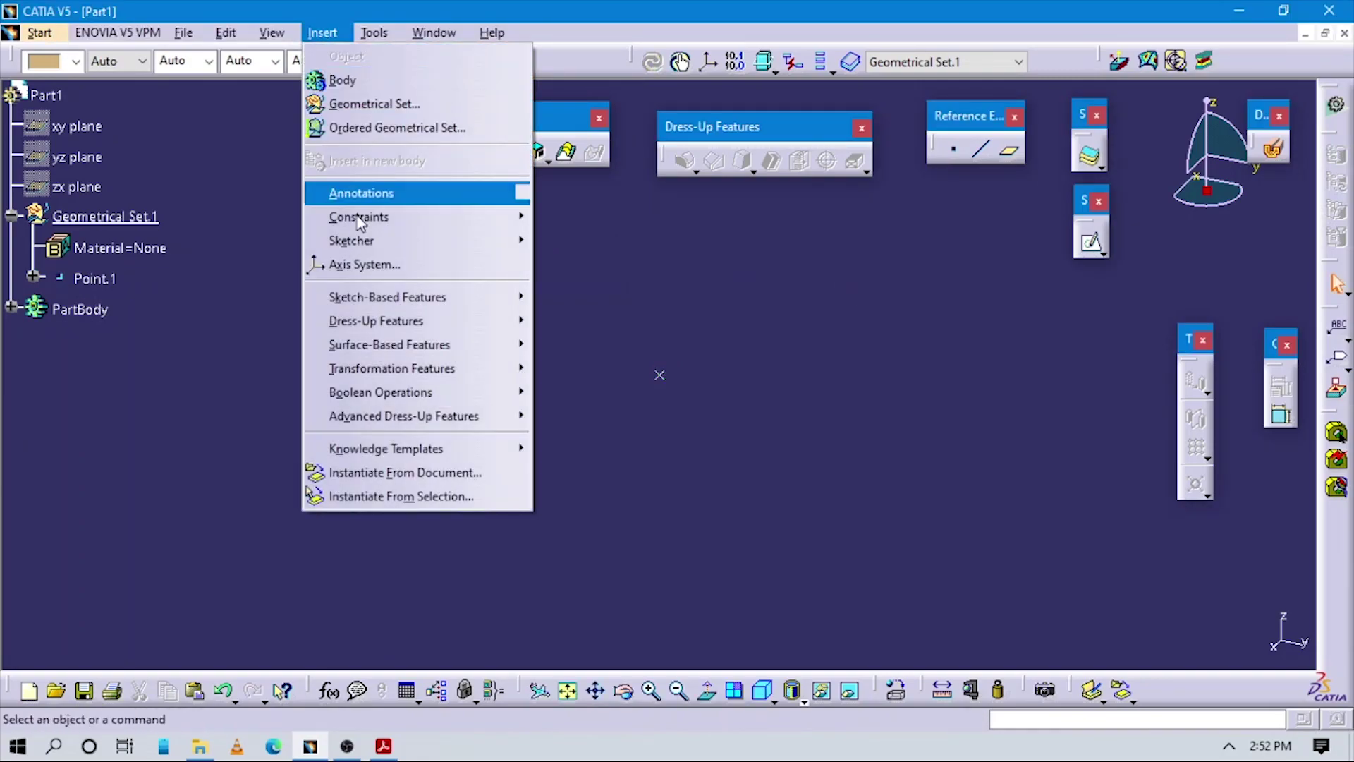
{"action": "left_click", "coordinate": [363, 268]}
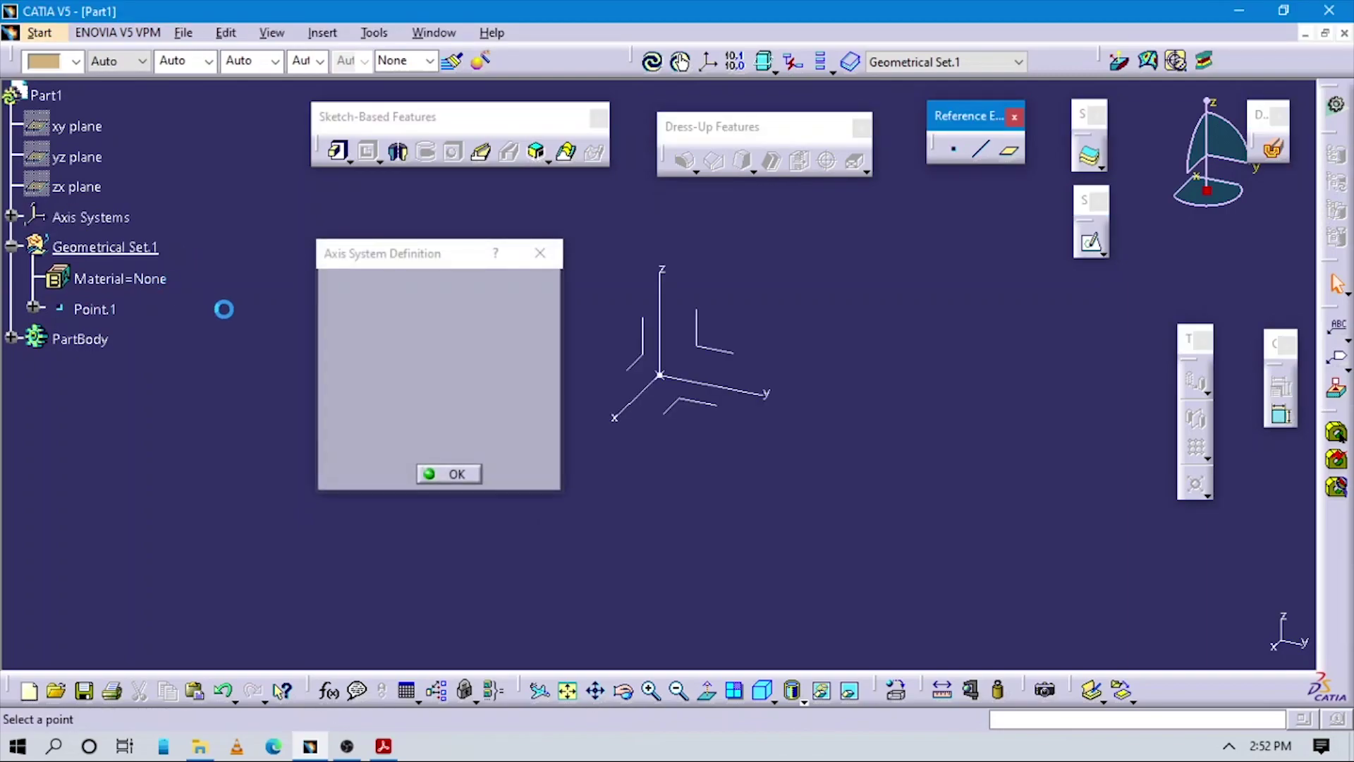
{"action": "left_click", "coordinate": [113, 319]}
{"action": "left_click", "coordinate": [453, 474]}
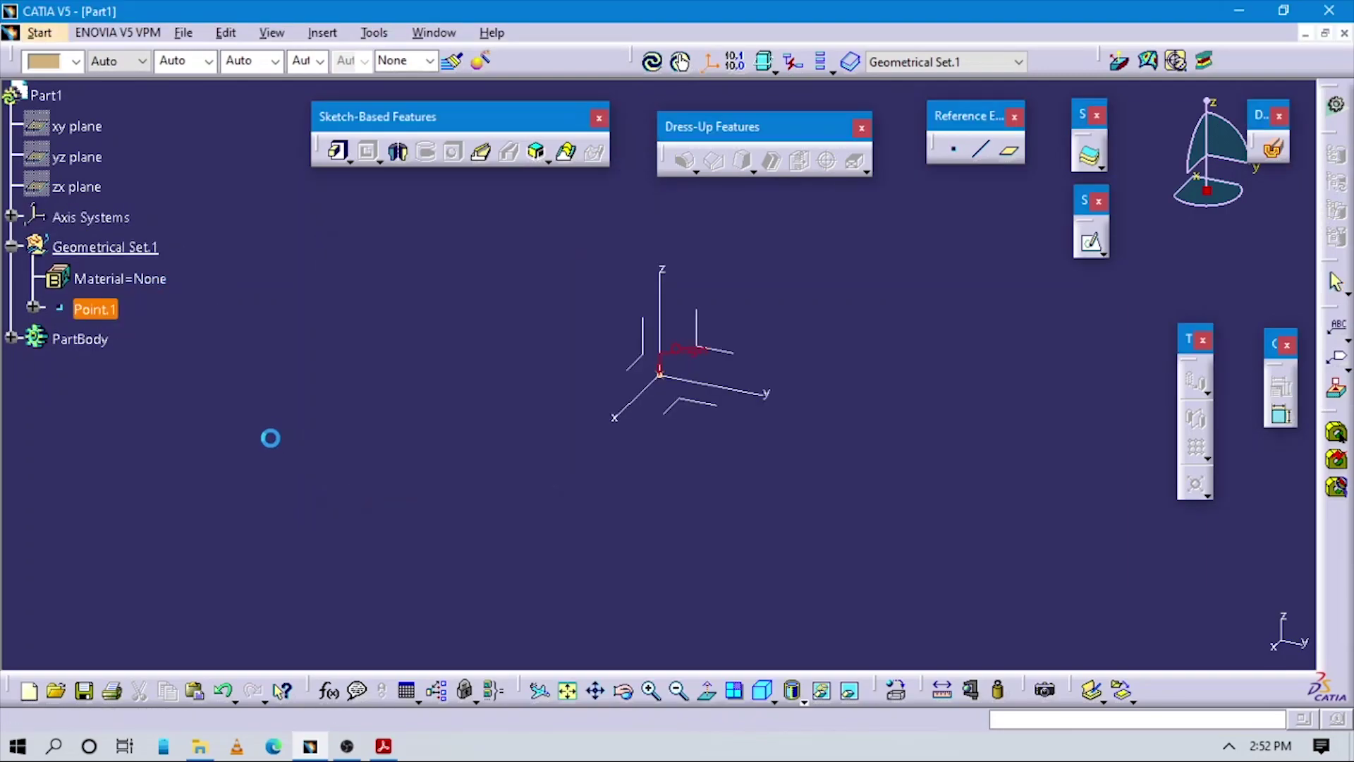
- Define the PartBody as the active work object
{"action": "left_click", "coordinate": [99, 338]}
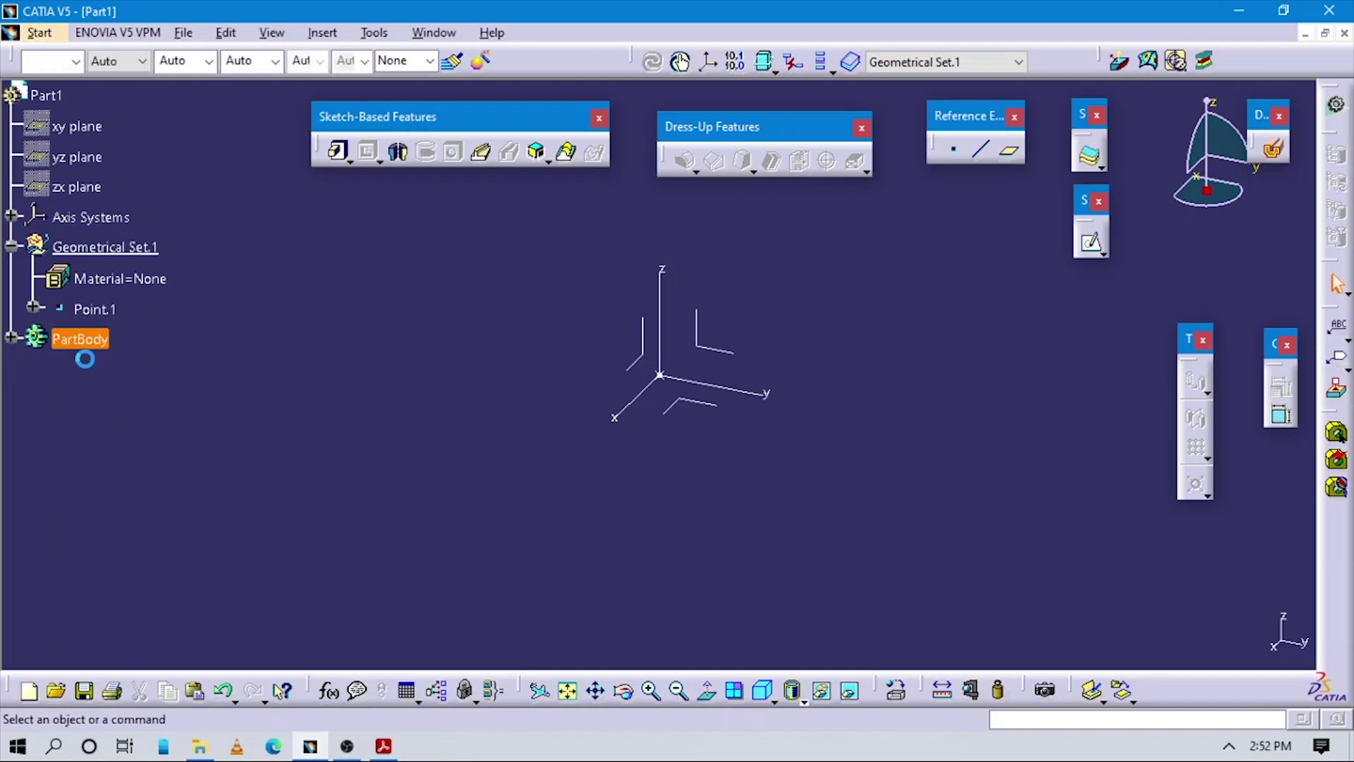
{"action": "right_click", "coordinate": [86, 339]}
{"action": "left_click", "coordinate": [144, 463]}
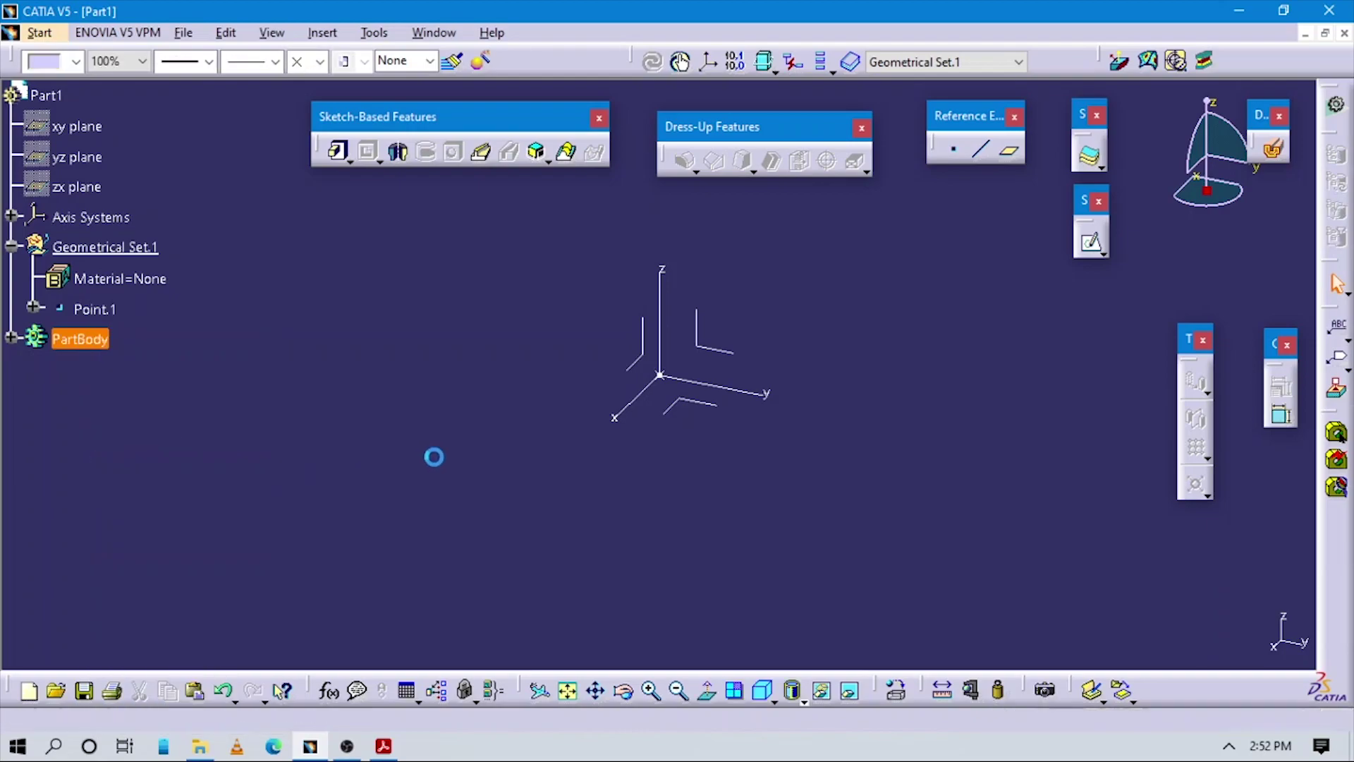
- Consult the blower drawing in Acrobat Reader, return to CATIA and position a sketch on the axis system's ZX plane with Point.1 as projected origin
{"action": "left_click", "coordinate": [384, 746]}
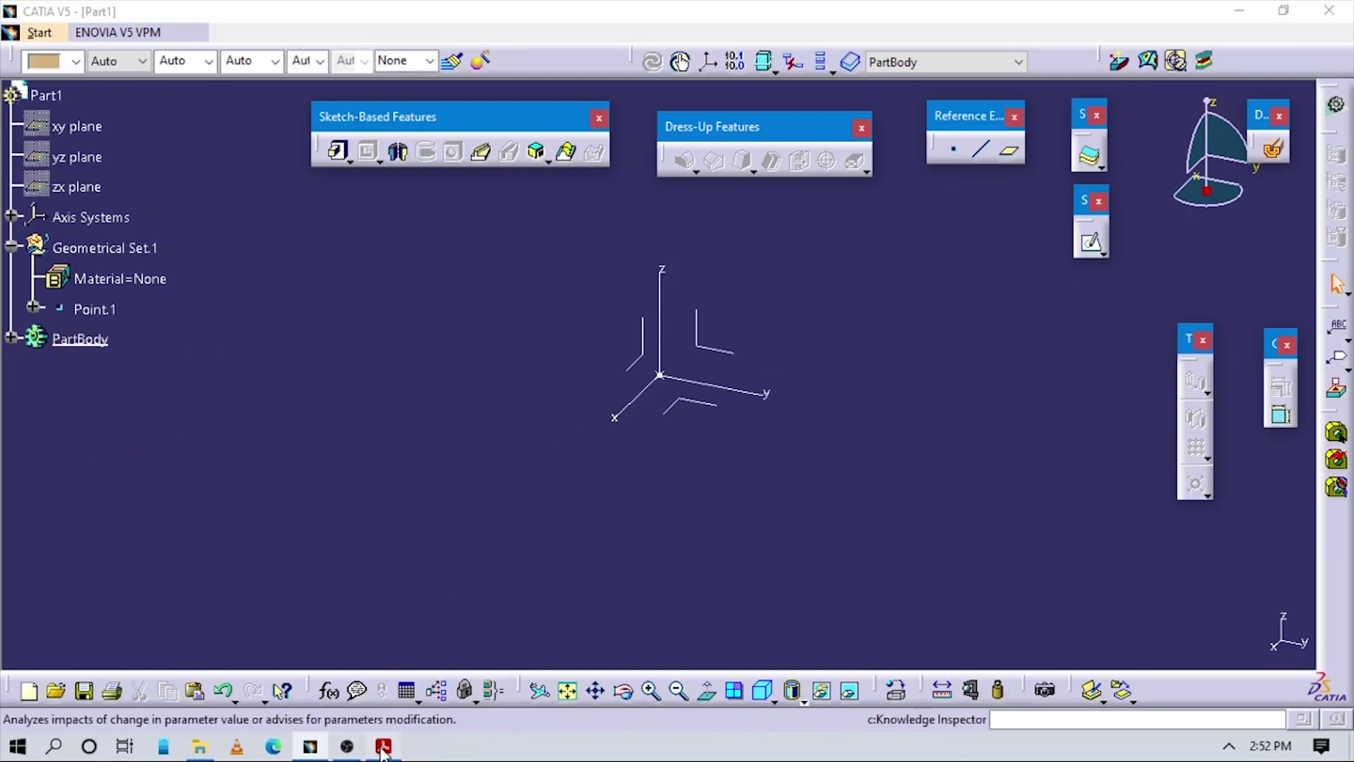
{"action": "left_click", "coordinate": [314, 747]}
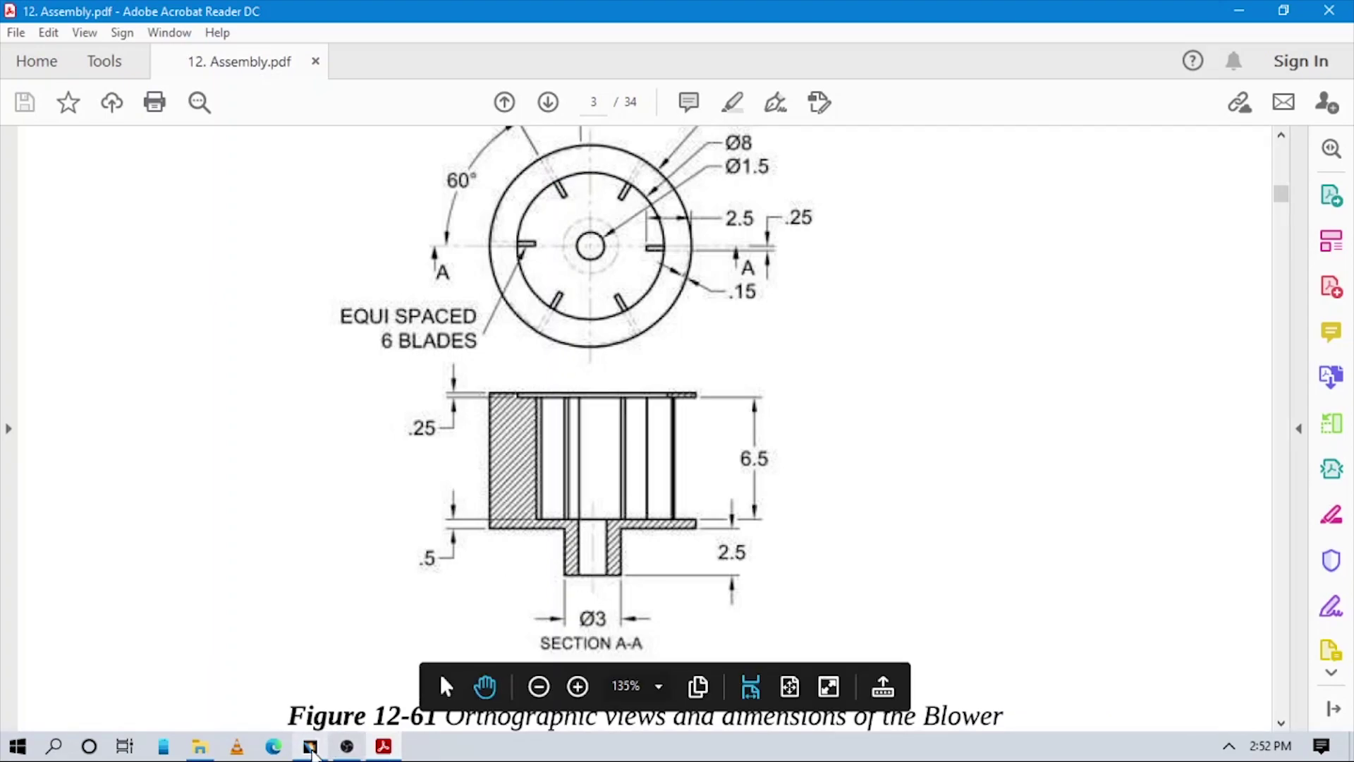
{"action": "left_click", "coordinate": [313, 748]}
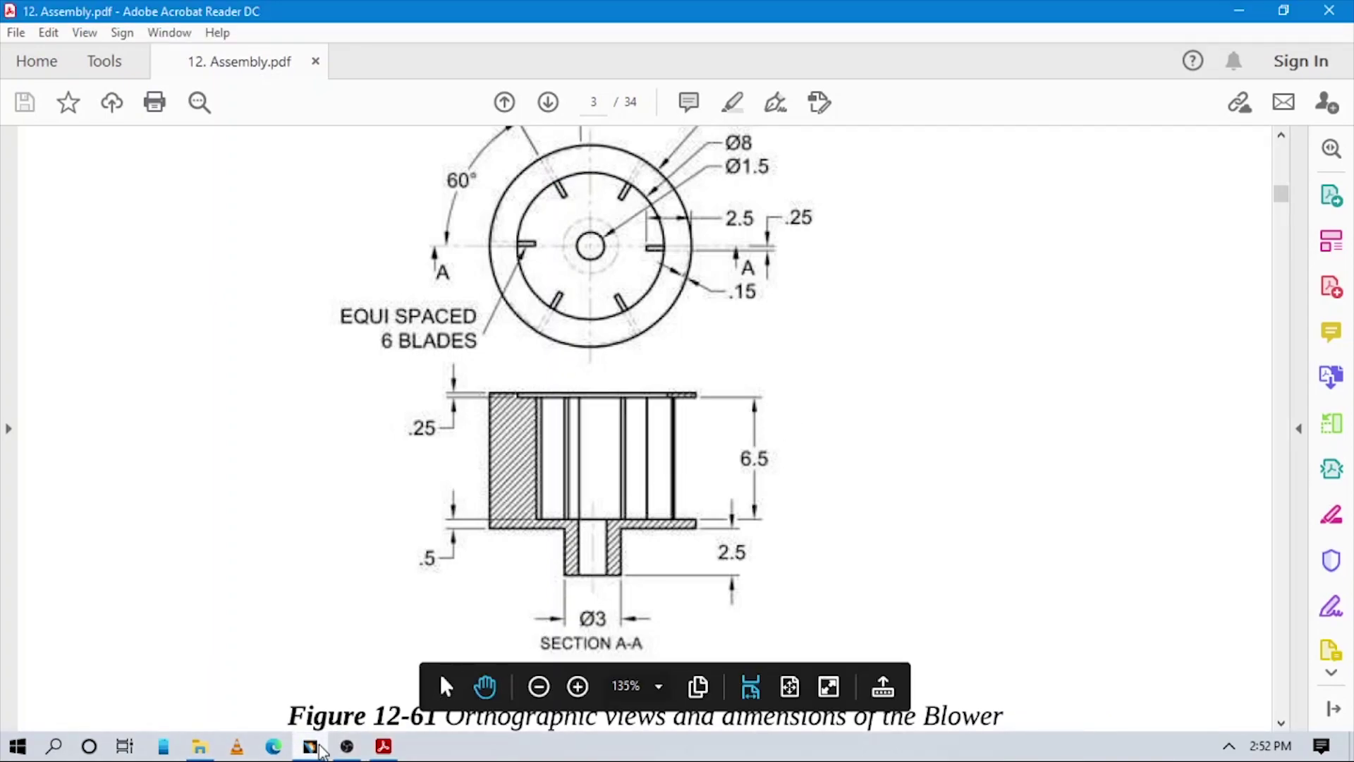
{"action": "left_click", "coordinate": [311, 747]}
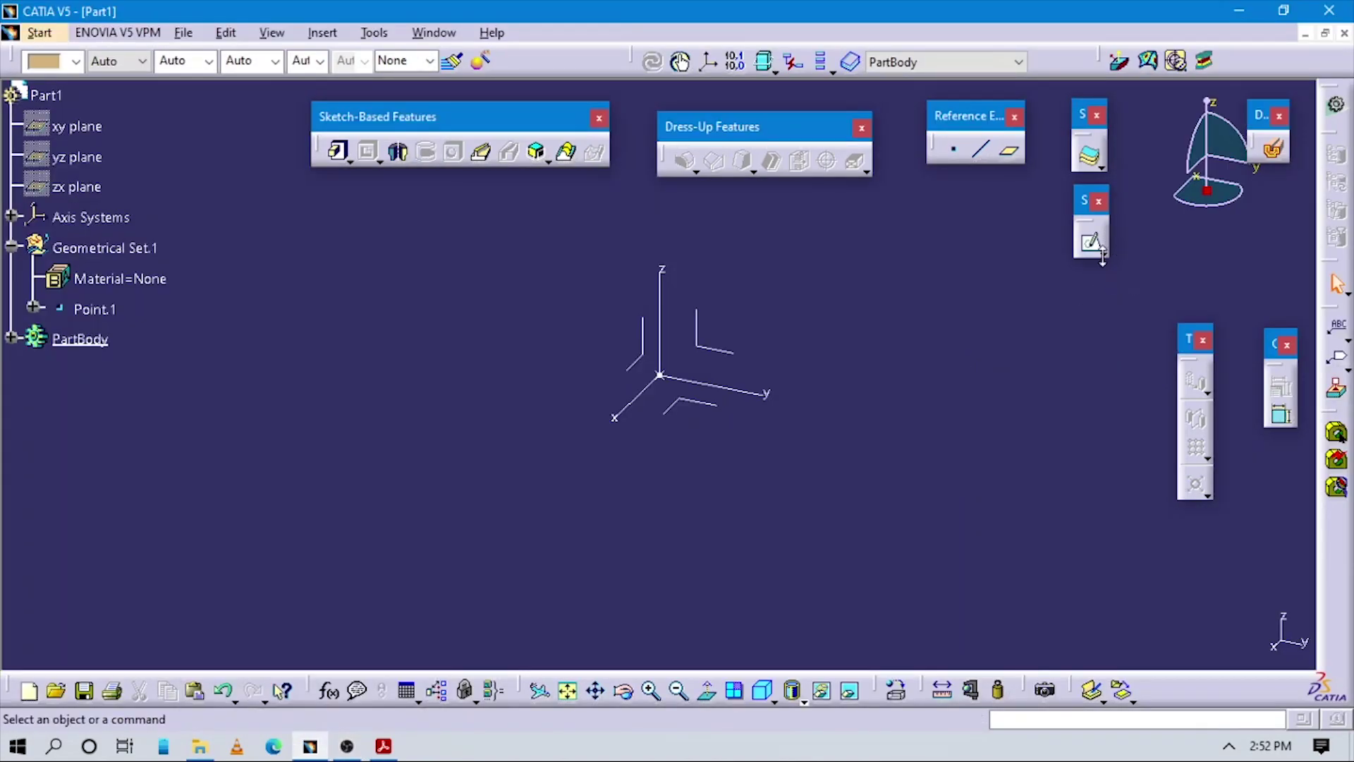
{"action": "left_click", "coordinate": [1143, 274]}
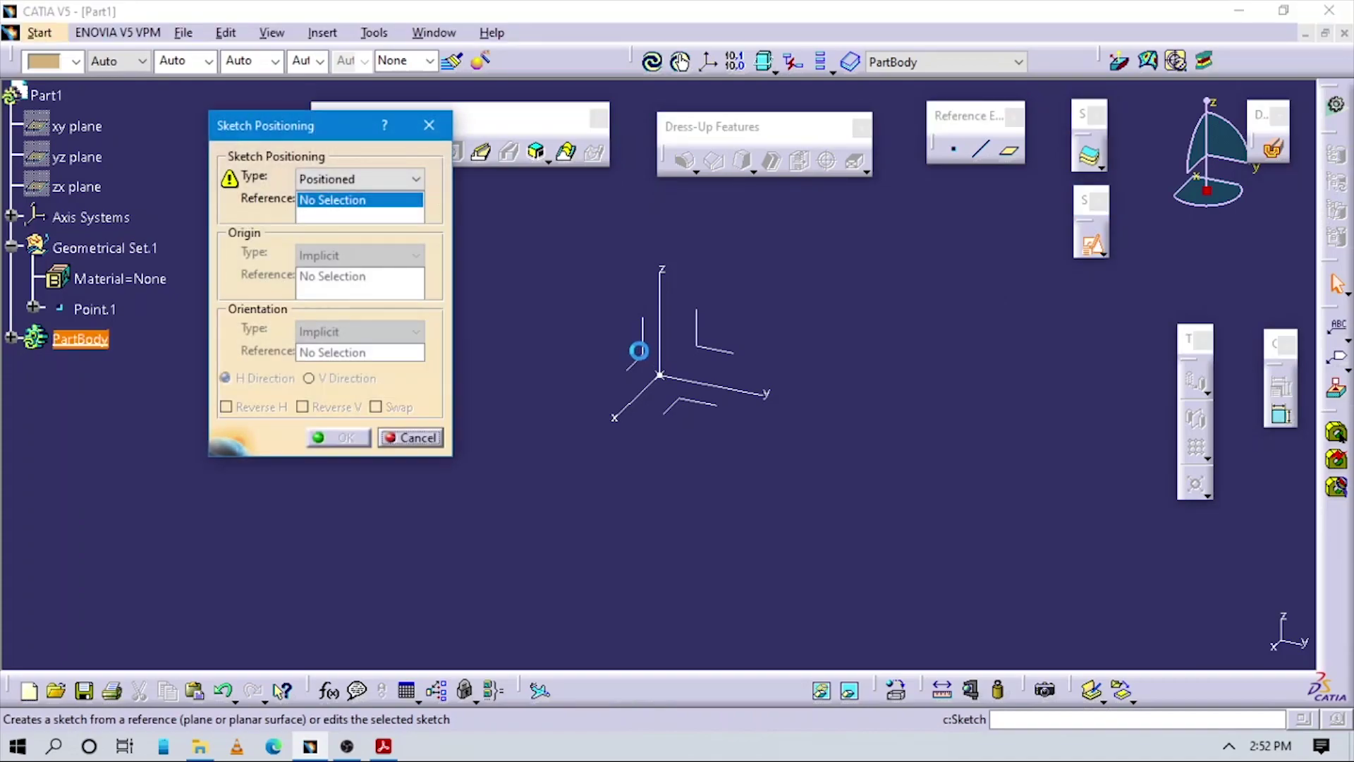
{"action": "left_click", "coordinate": [655, 348]}
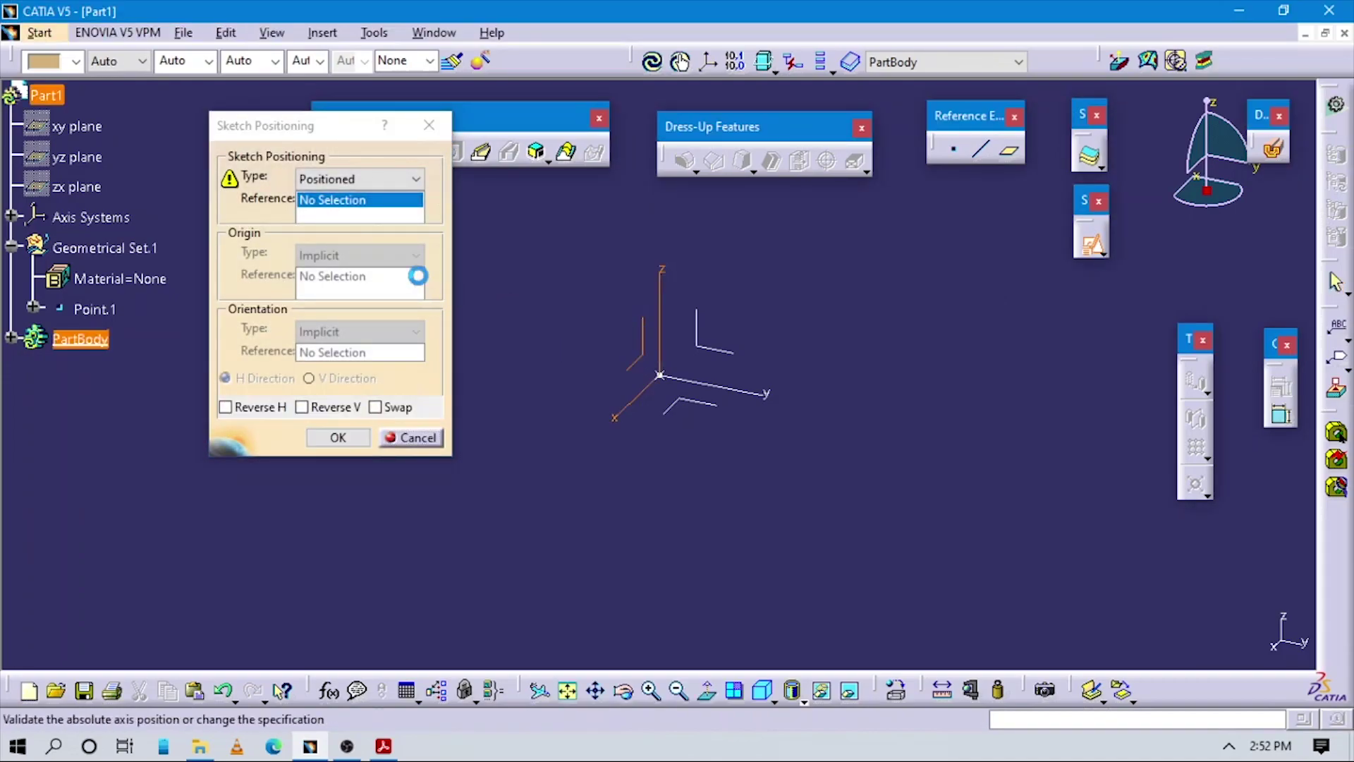
{"action": "left_click", "coordinate": [416, 254]}
{"action": "left_click", "coordinate": [341, 305]}
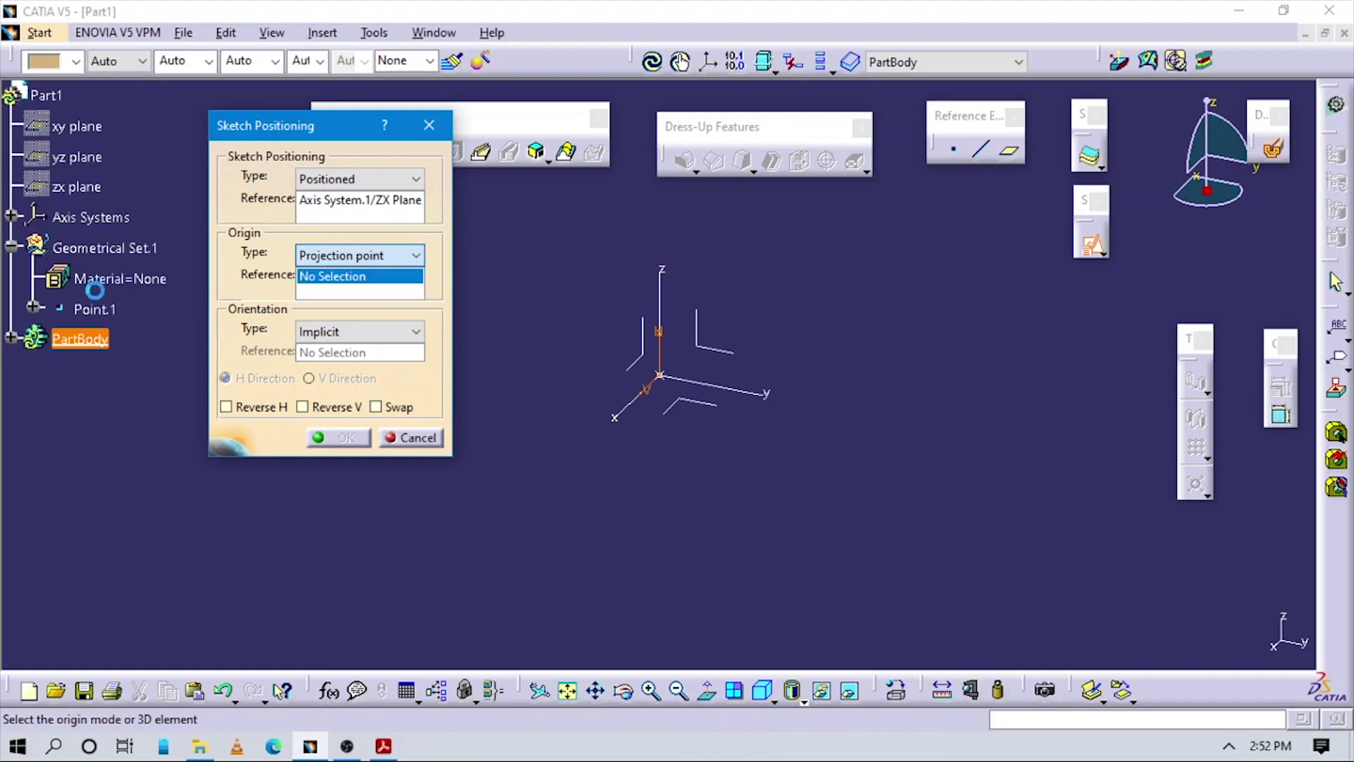
{"action": "left_click", "coordinate": [94, 309]}
- Orient the sketch parallel to the x axis, with V along z and H opposite x, and open it for drawing
{"action": "left_click", "coordinate": [381, 331]}
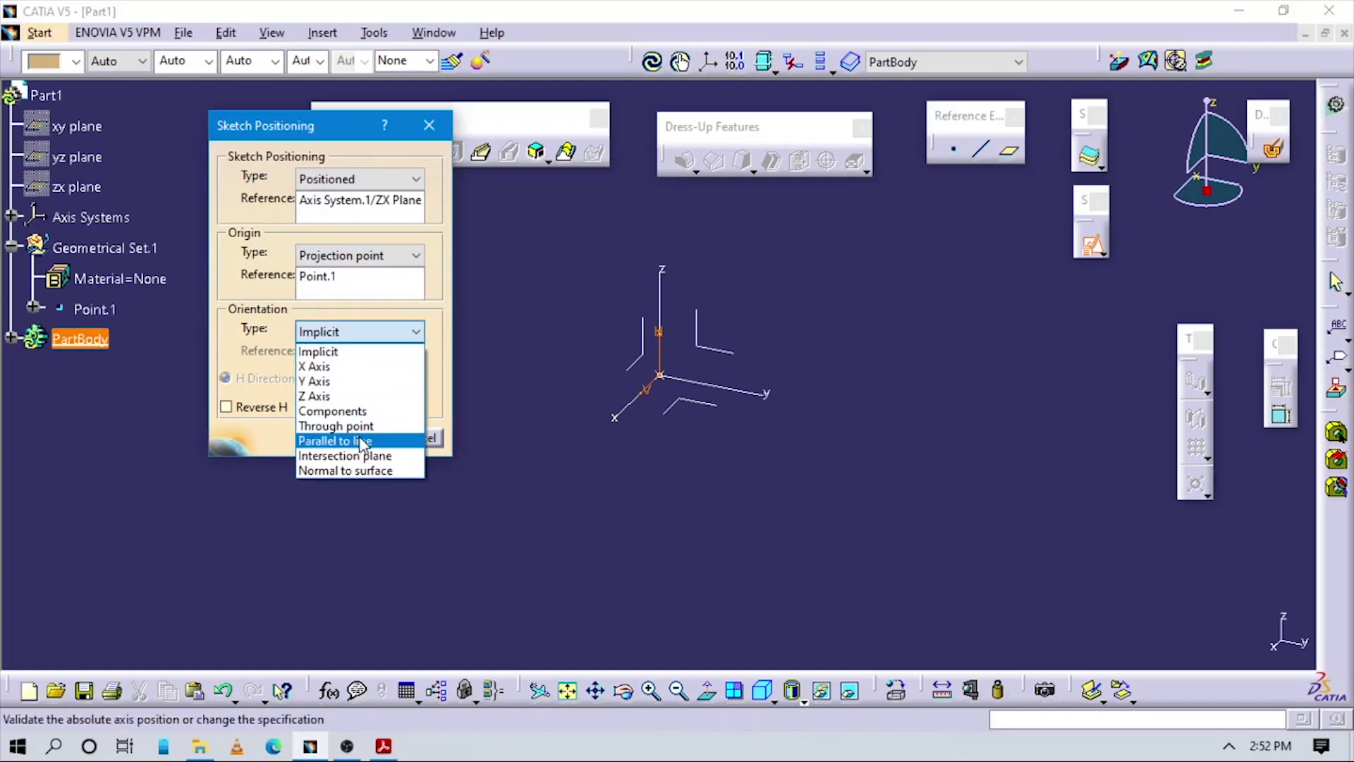
{"action": "left_click", "coordinate": [335, 440]}
{"action": "left_click", "coordinate": [622, 410]}
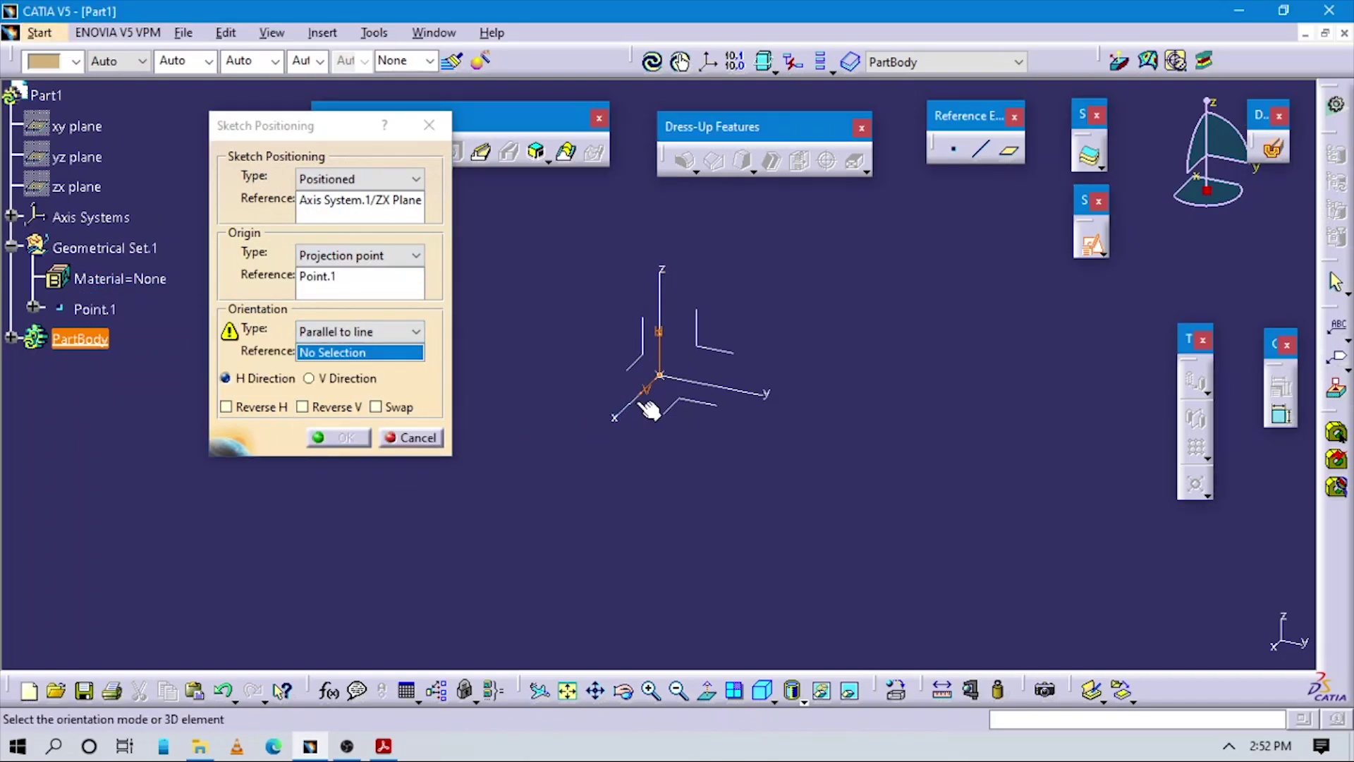
{"action": "left_click", "coordinate": [321, 409]}
{"action": "left_click", "coordinate": [341, 436]}
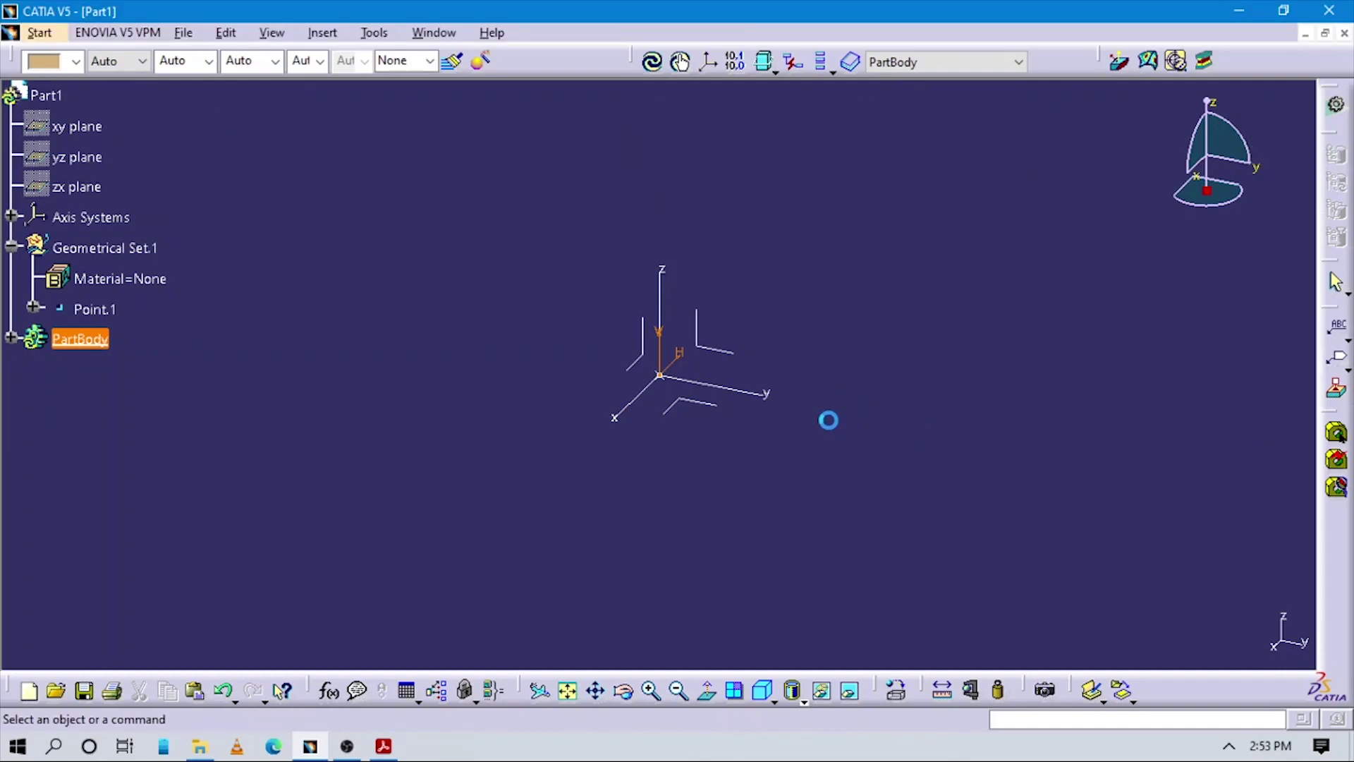
{"action": "mouse_move", "coordinate": [774, 329]}
{"action": "middle_mouse_down"}
{"action": "mouse_move", "coordinate": [769, 414]}
{"action": "mouse_move", "coordinate": [705, 426]}
{"action": "mouse_move", "coordinate": [699, 400]}
{"action": "middle_mouse_up"}
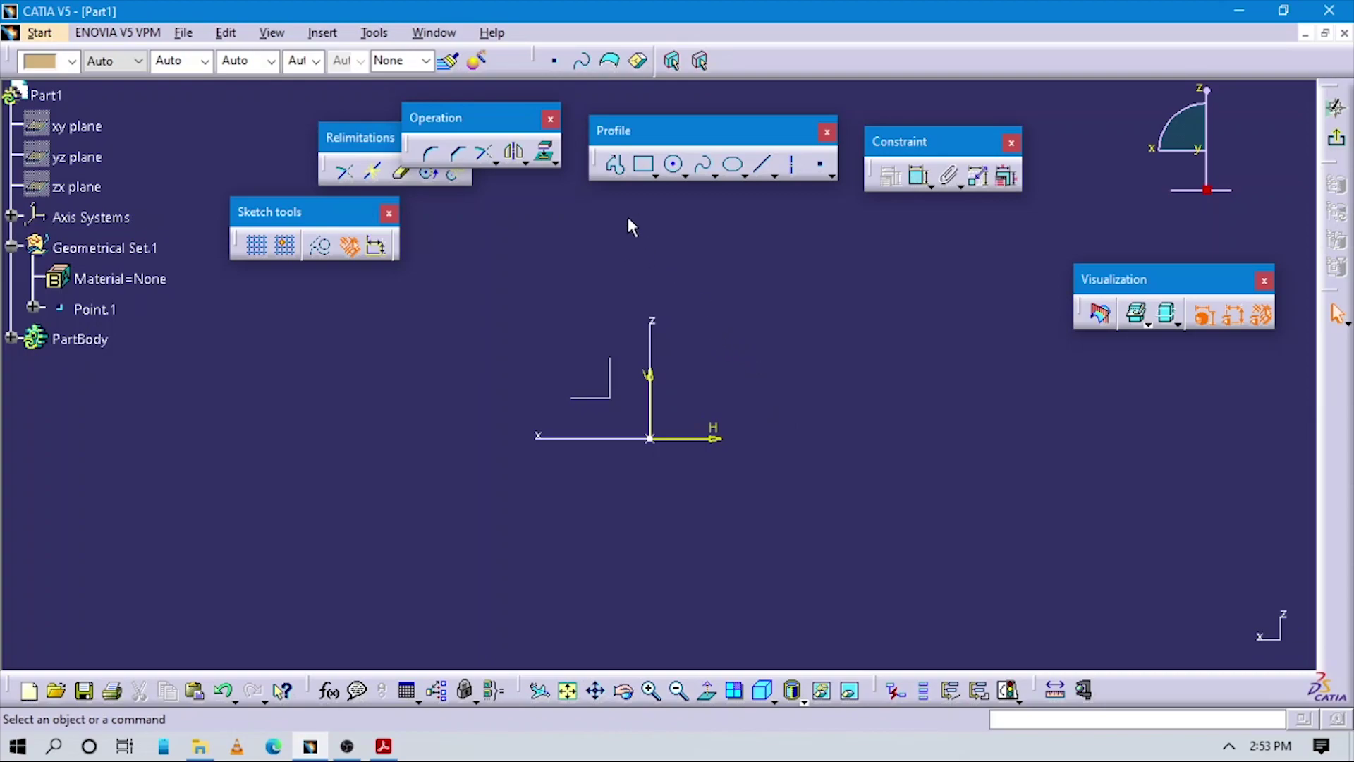
- Sketch two concentric circles centred on the origin, about 88 mm and about 66 mm in diameter
{"action": "left_click", "coordinate": [675, 166]}
{"action": "left_click", "coordinate": [649, 438]}
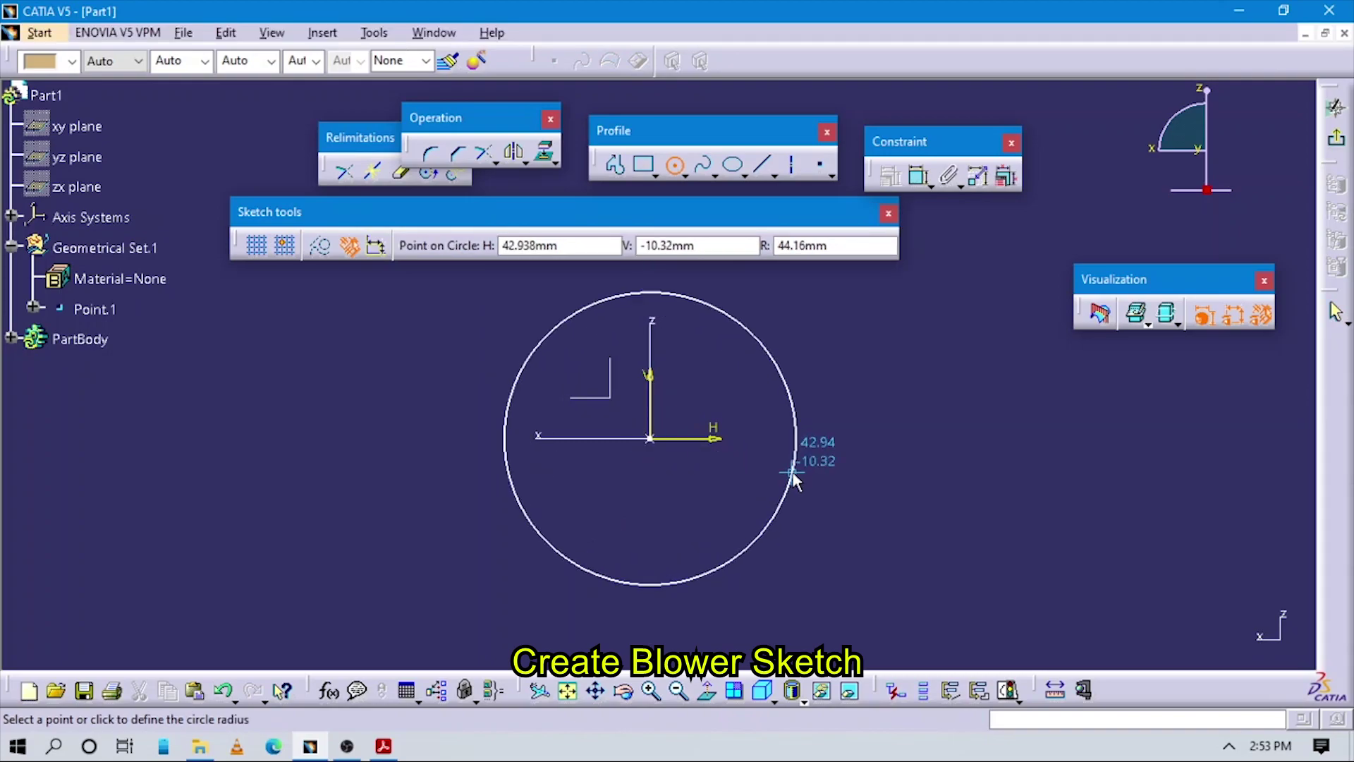
{"action": "left_click", "coordinate": [794, 471]}
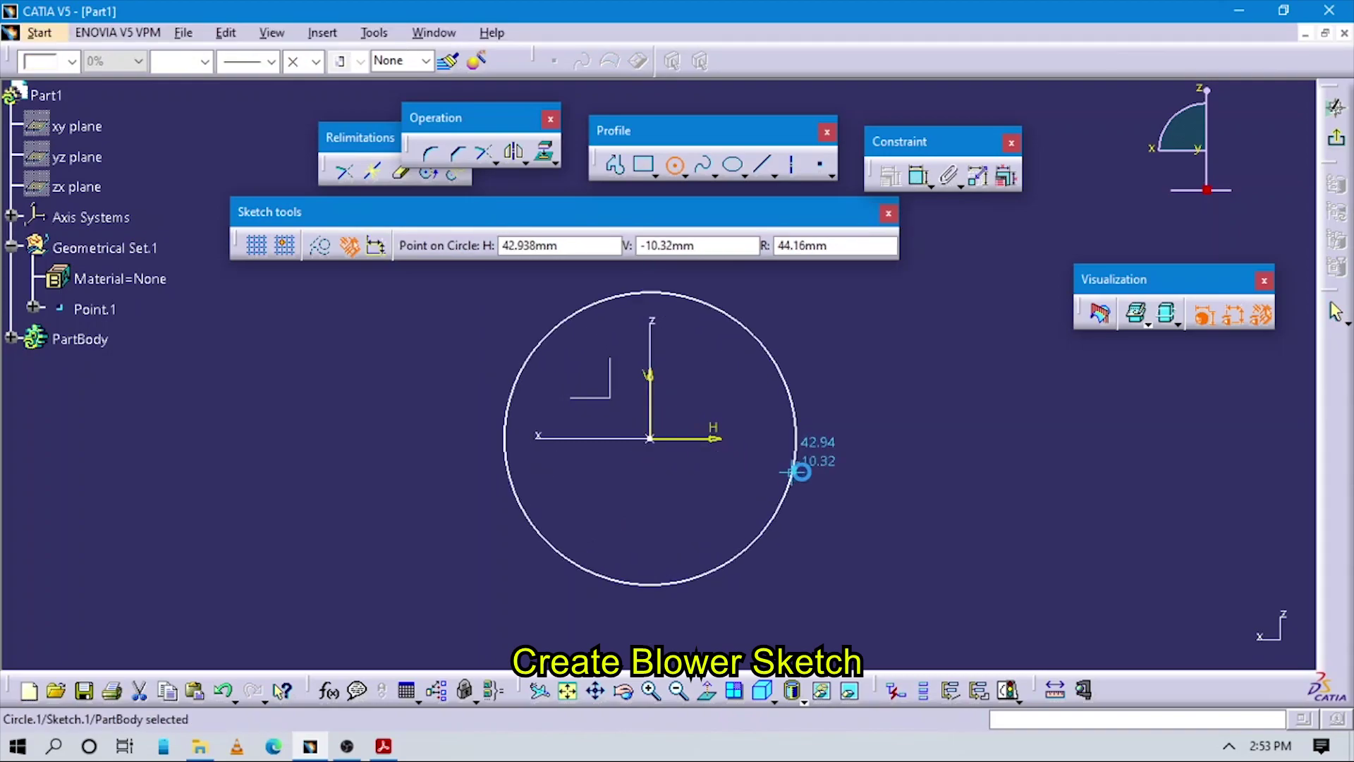
{"action": "key", "text": "alt+Tab"}
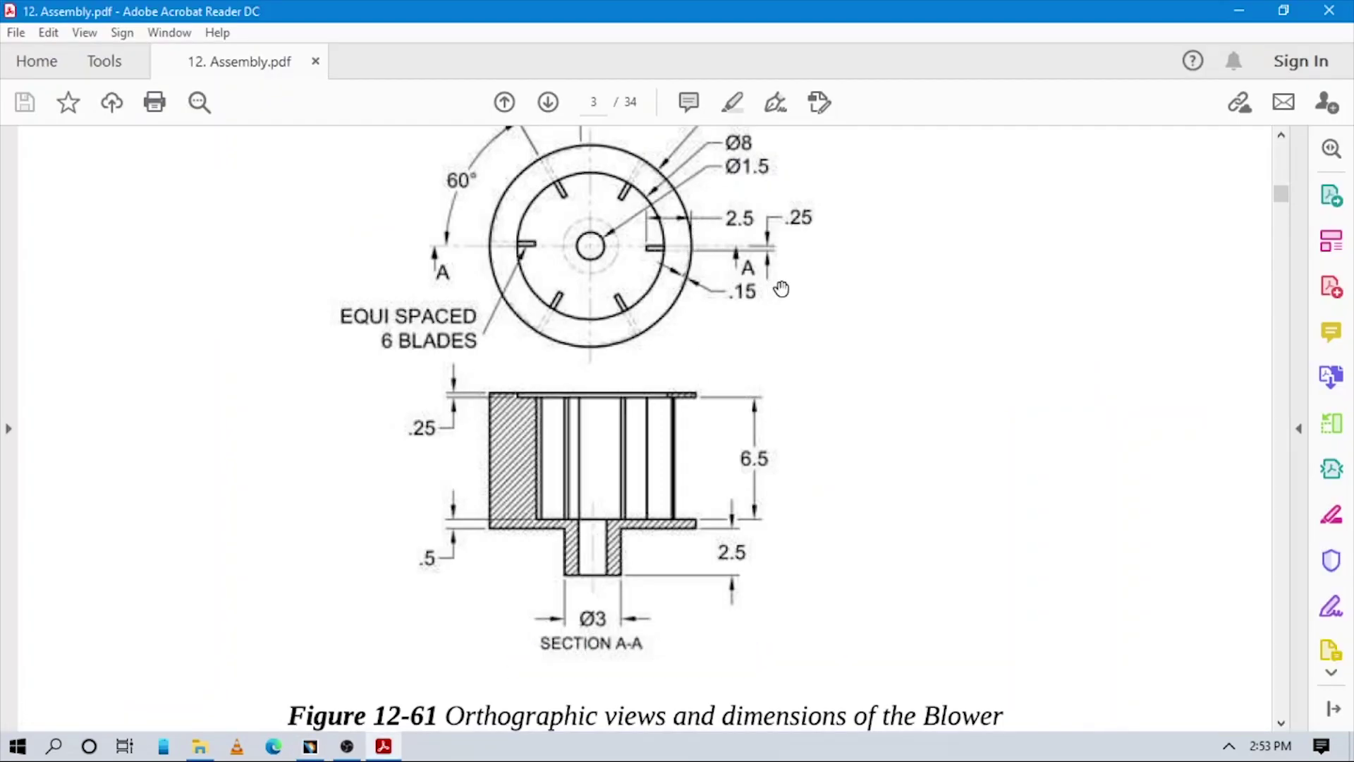
{"action": "key", "text": "alt+Tab"}
{"action": "left_click", "coordinate": [675, 164]}
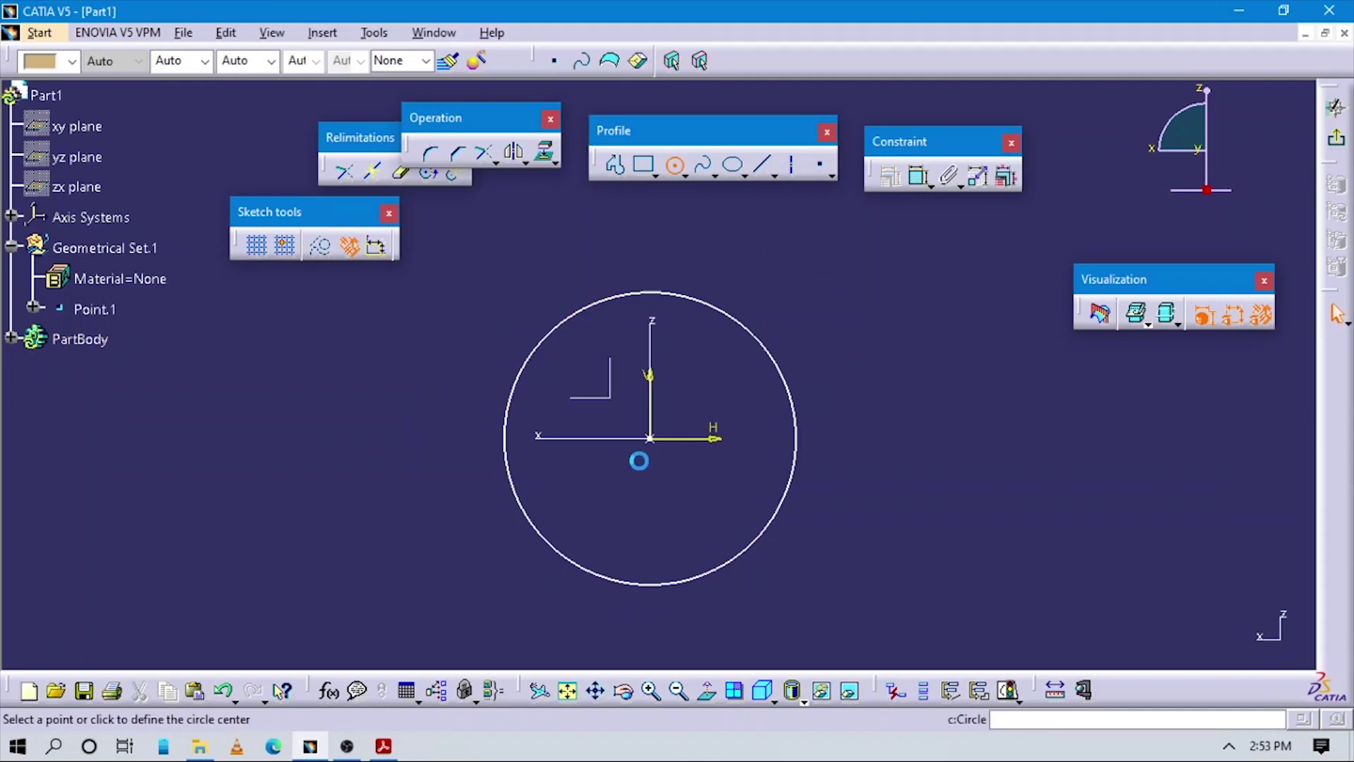
{"action": "left_click", "coordinate": [747, 489]}
- Dimension the outer circle's diameter and set it to 11 mm, checking the value against the PDF drawing
{"action": "left_click", "coordinate": [921, 178]}
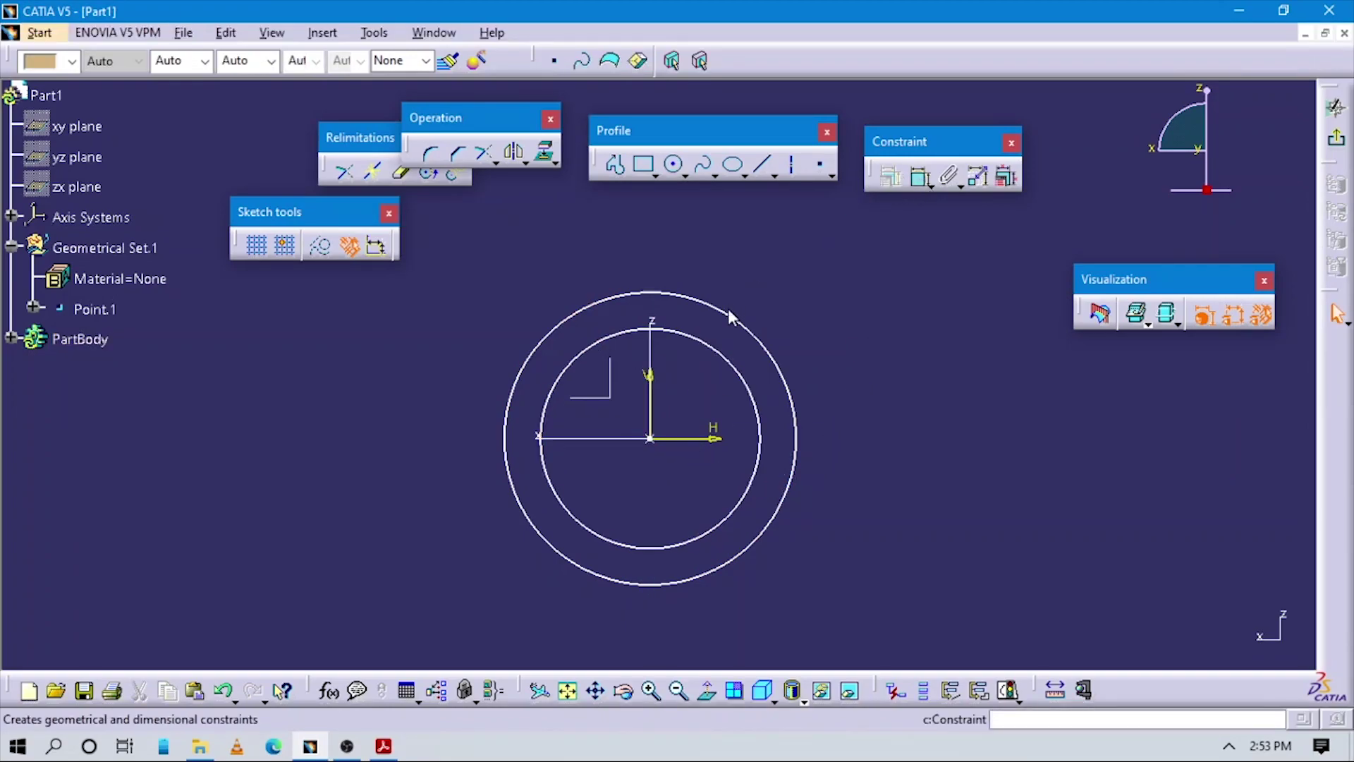
{"action": "left_click", "coordinate": [734, 314]}
{"action": "left_click", "coordinate": [821, 292]}
{"action": "double_click", "coordinate": [822, 293]}
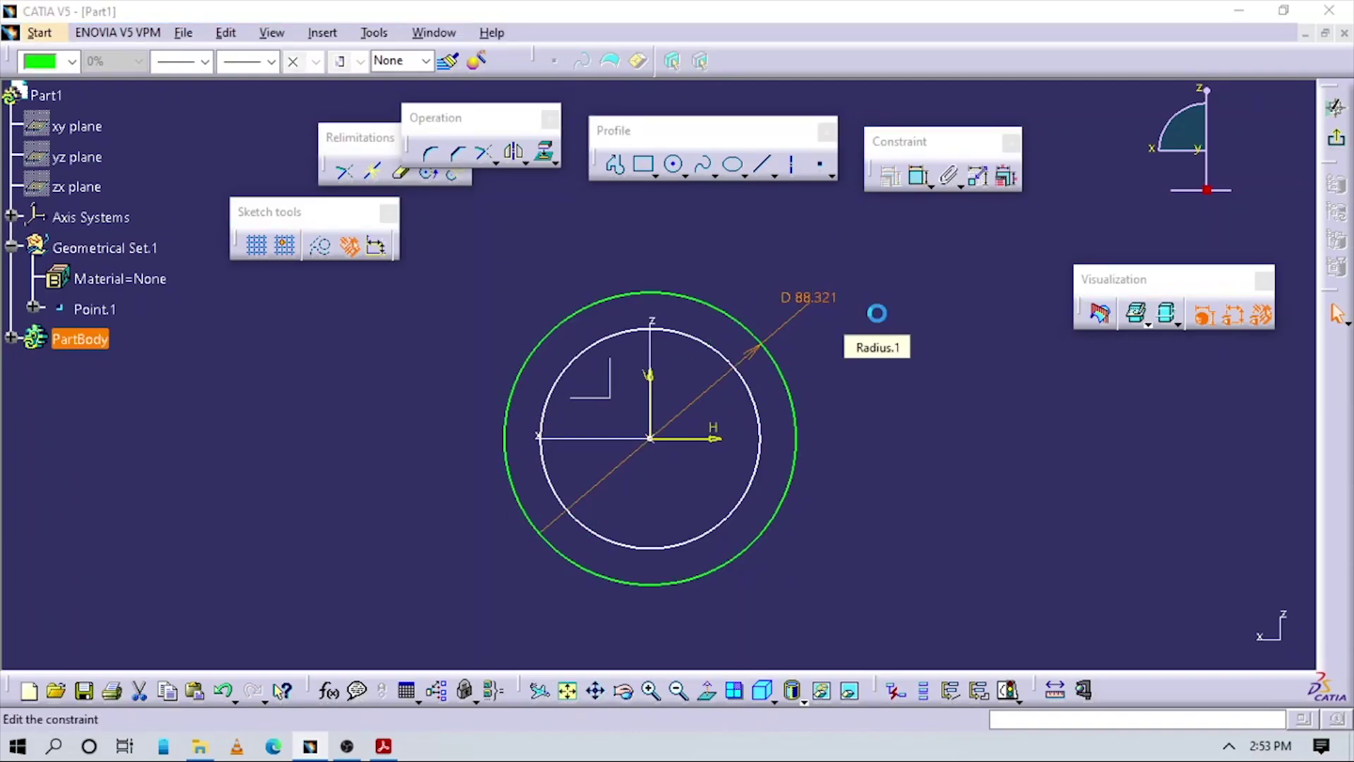
{"action": "key", "text": "alt+Tab"}
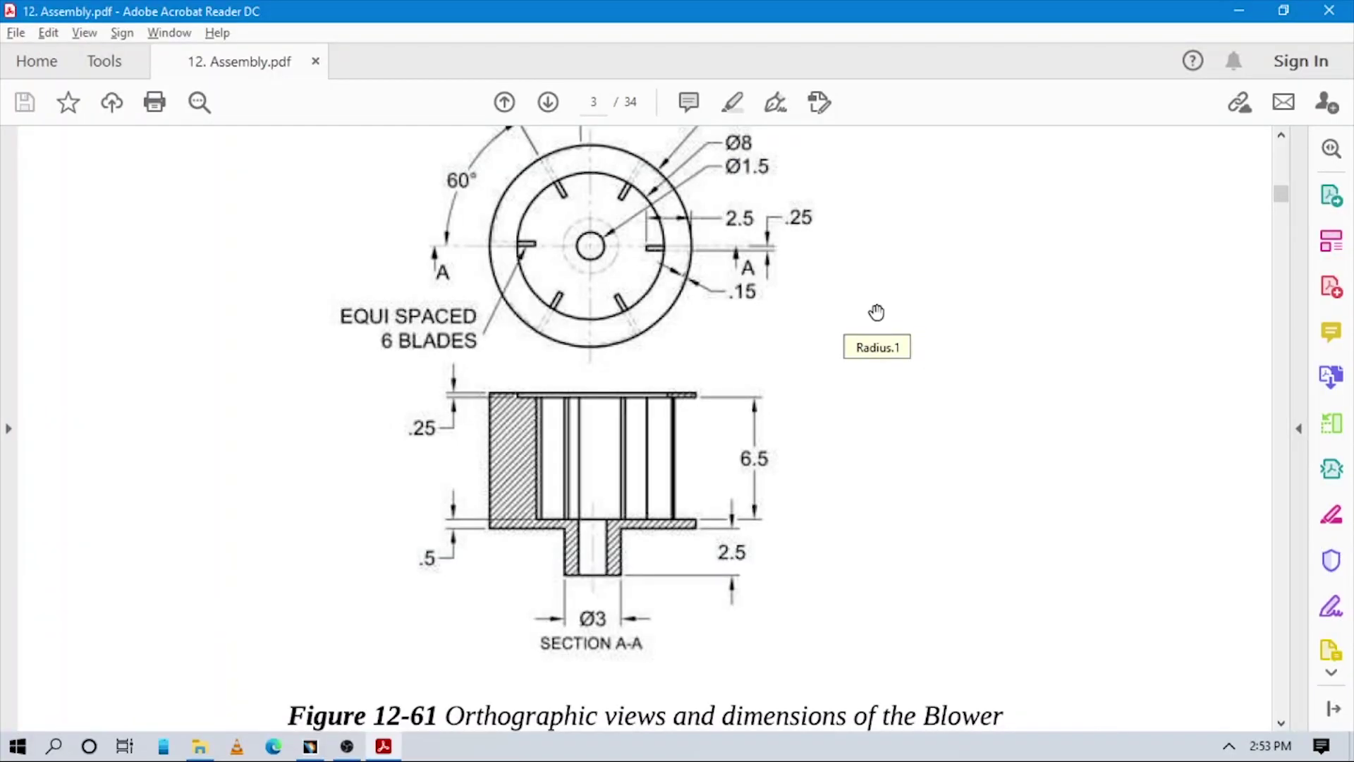
{"action": "key", "text": "alt+Tab"}
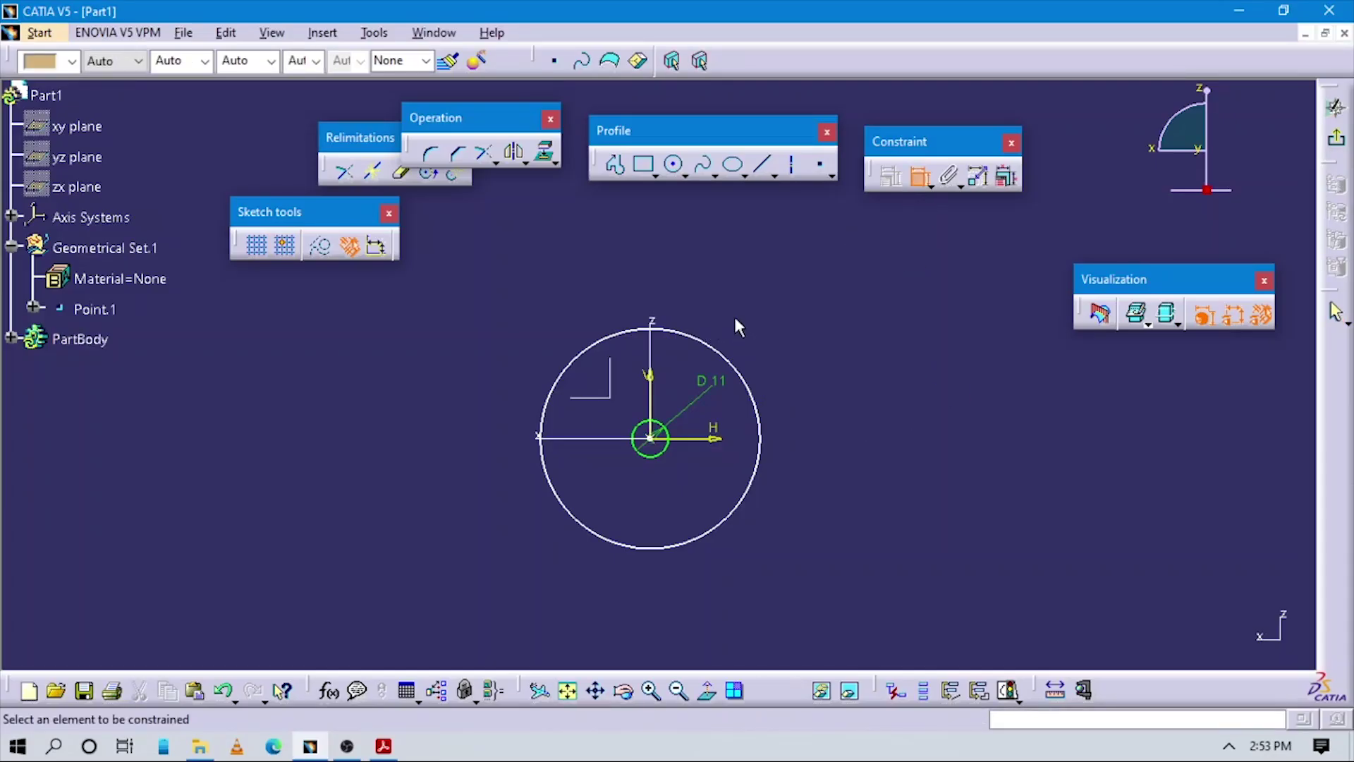
- Dimension the inner circle's diameter, set it to 8 mm and exit the sketch
{"action": "left_click", "coordinate": [698, 342]}
{"action": "left_click", "coordinate": [771, 311]}
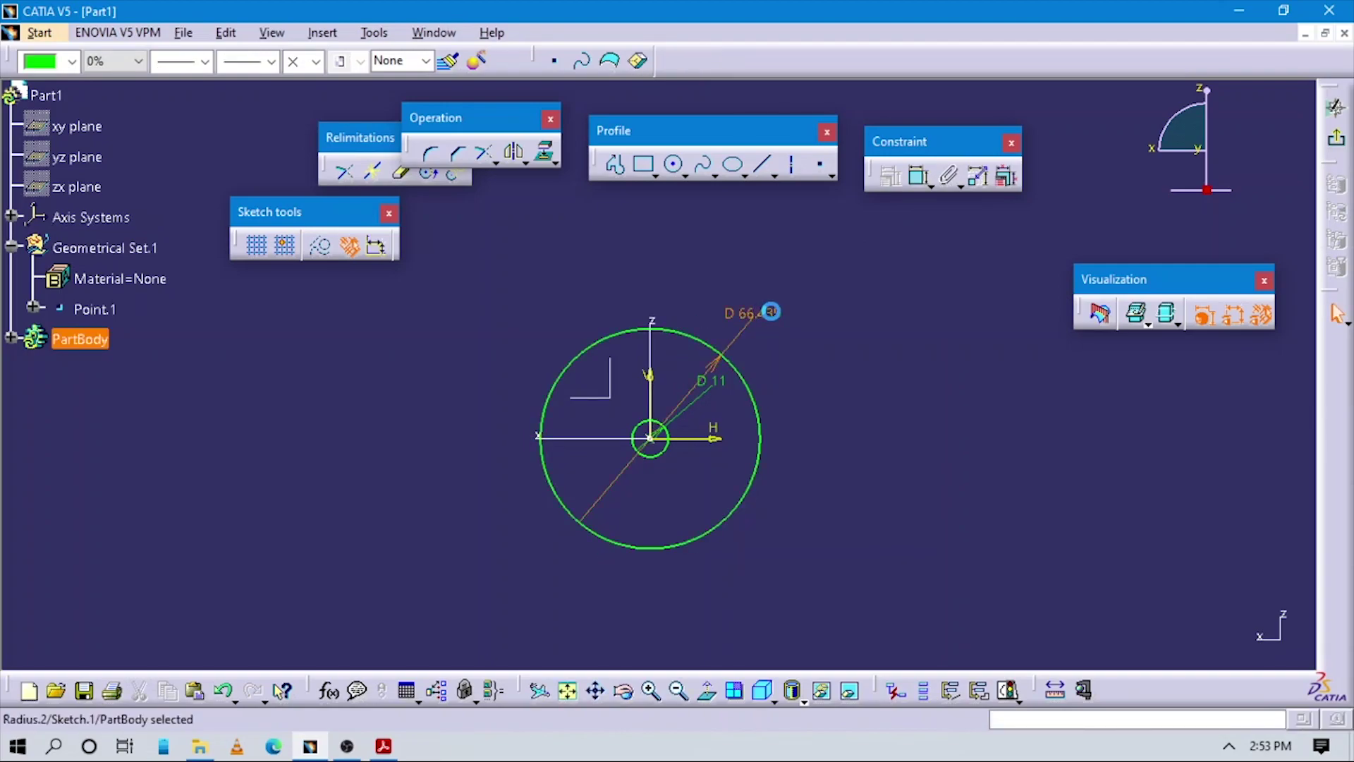
{"action": "type", "text": "36"}
{"action": "key", "text": "Return"}
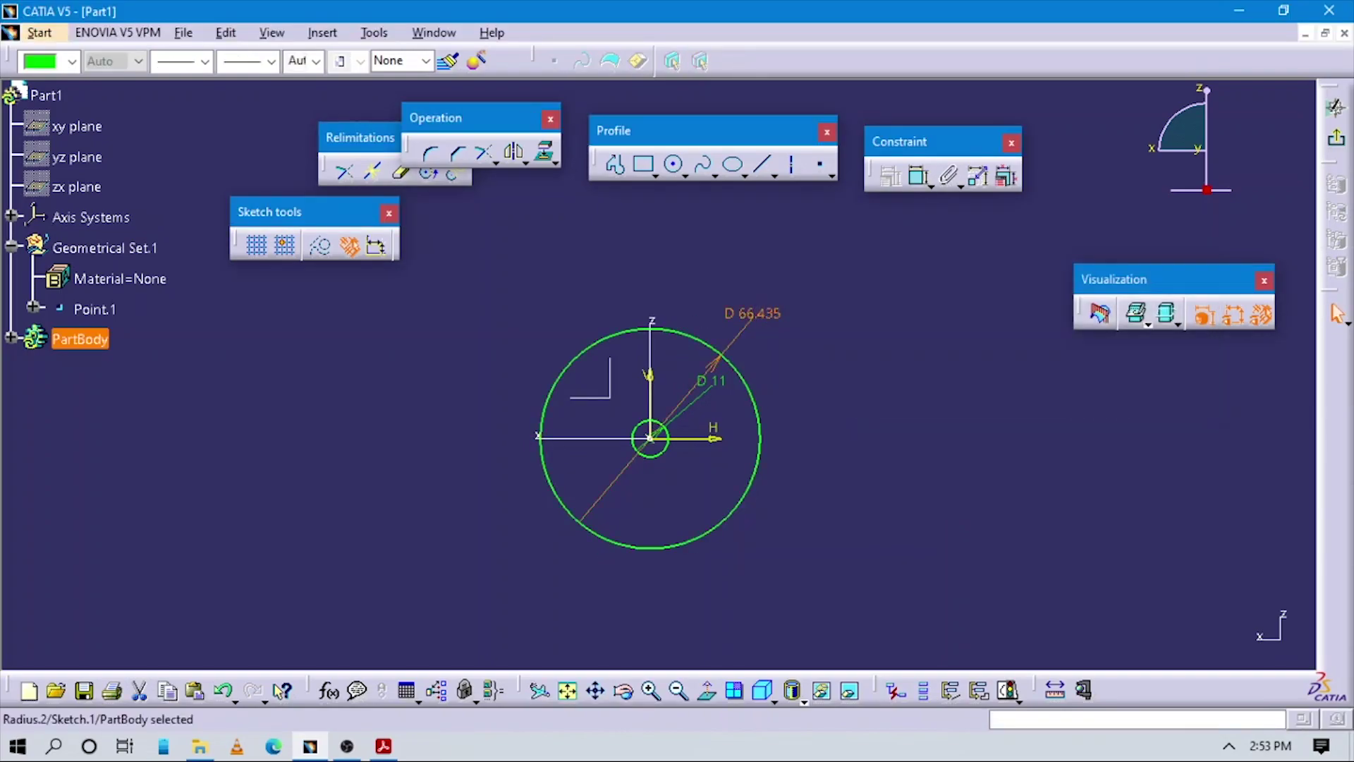
{"action": "left_click", "coordinate": [567, 690]}
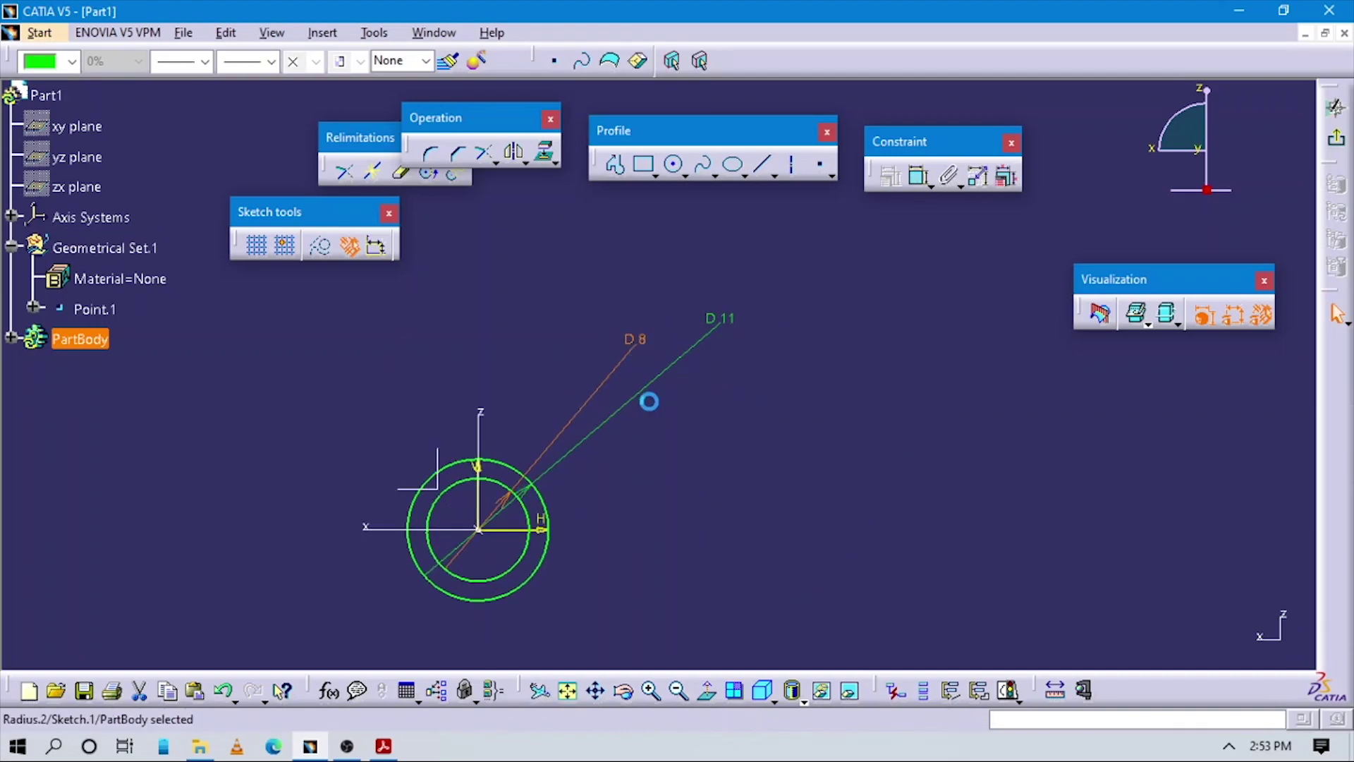
{"action": "left_click", "coordinate": [745, 473]}
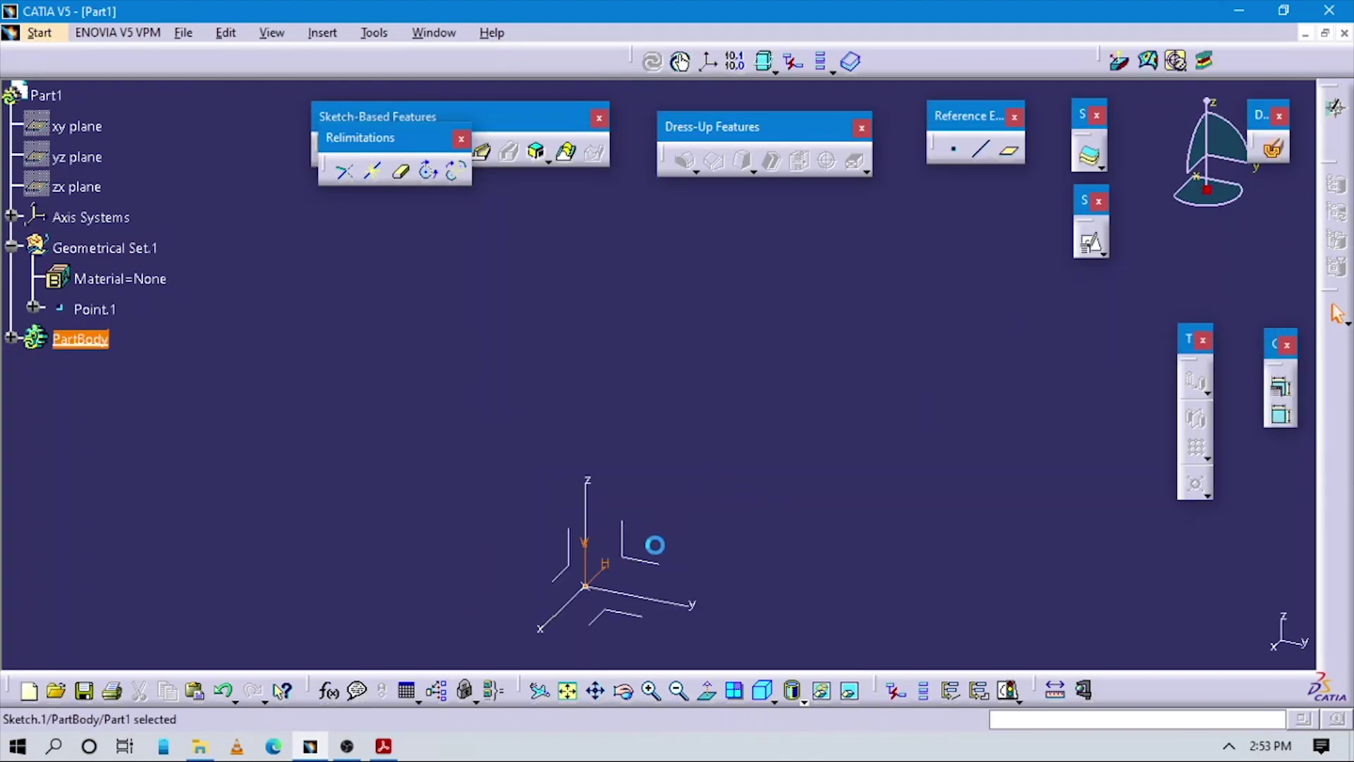
- Check the plate thickness in the PDF's section view and pad the two-circle sketch into a thin flat ring
{"action": "mouse_move", "coordinate": [648, 557]}
{"action": "middle_mouse_down"}
{"action": "mouse_move", "coordinate": [707, 353]}
{"action": "mouse_move", "coordinate": [751, 329]}
{"action": "mouse_move", "coordinate": [801, 362]}
{"action": "middle_mouse_up"}
{"action": "key", "text": "alt+Tab"}
{"action": "scroll", "coordinate": [734, 458], "scroll_direction": "down", "scroll_amount": 4}
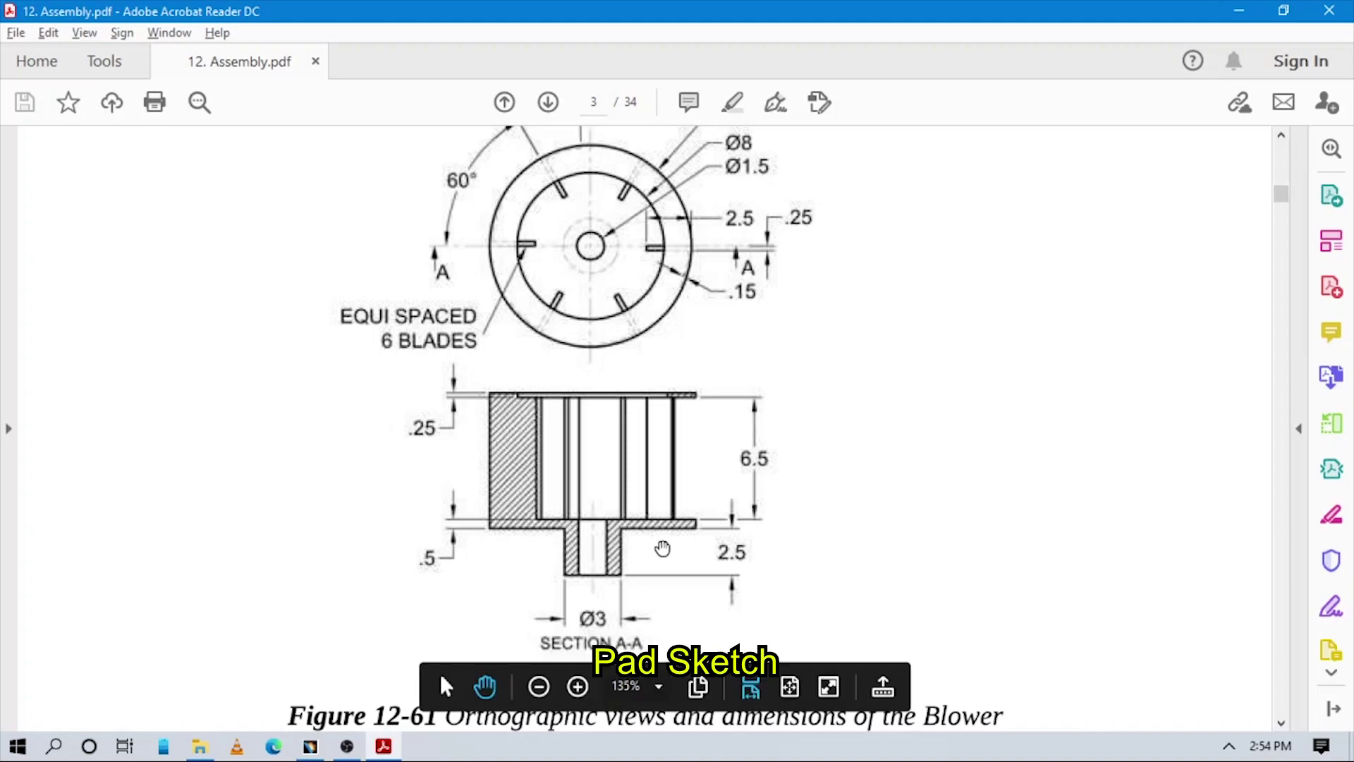
{"action": "key", "text": "alt+Tab"}
{"action": "mouse_move", "coordinate": [856, 366]}
{"action": "middle_mouse_down"}
{"action": "mouse_move", "coordinate": [856, 488]}
{"action": "mouse_move", "coordinate": [820, 453]}
{"action": "middle_mouse_up"}
{"action": "left_click", "coordinate": [700, 582]}
{"action": "left_click", "coordinate": [762, 691]}
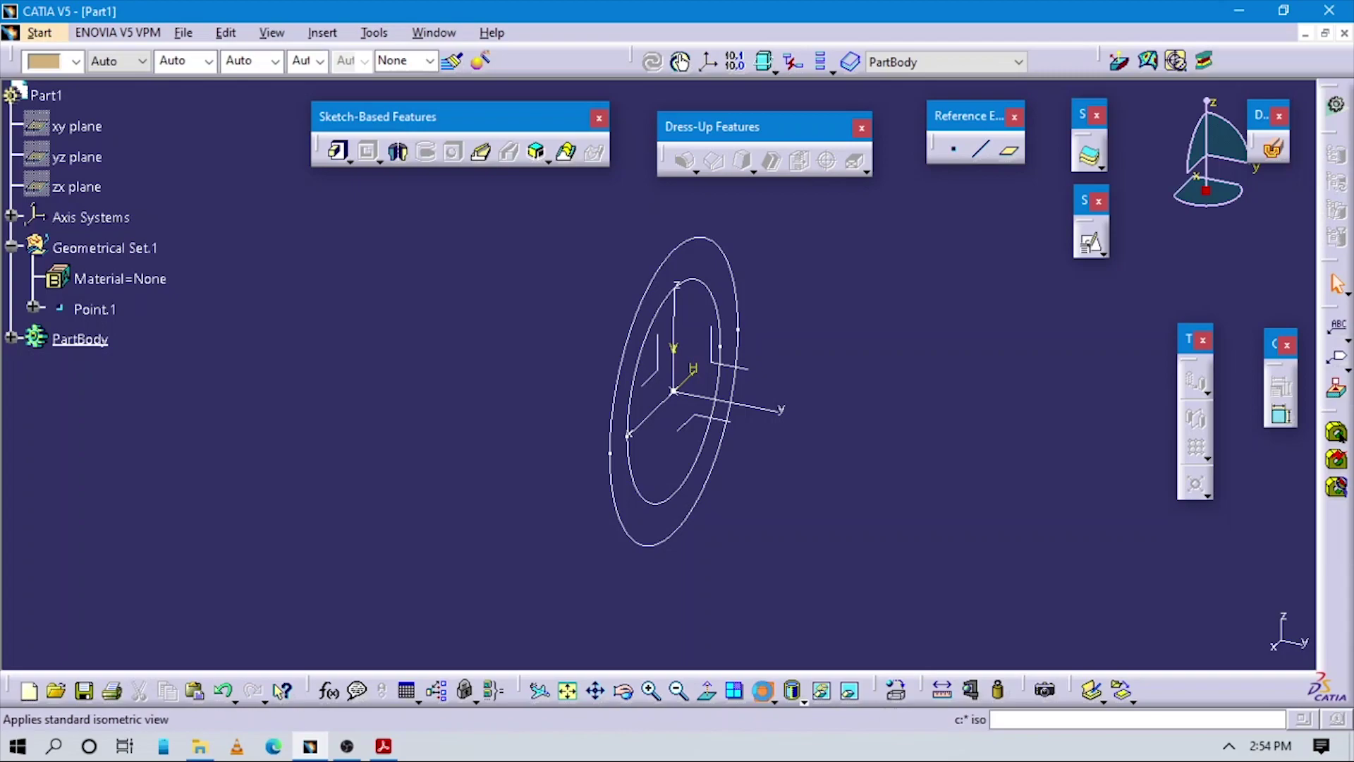
{"action": "key", "text": "alt+Tab"}
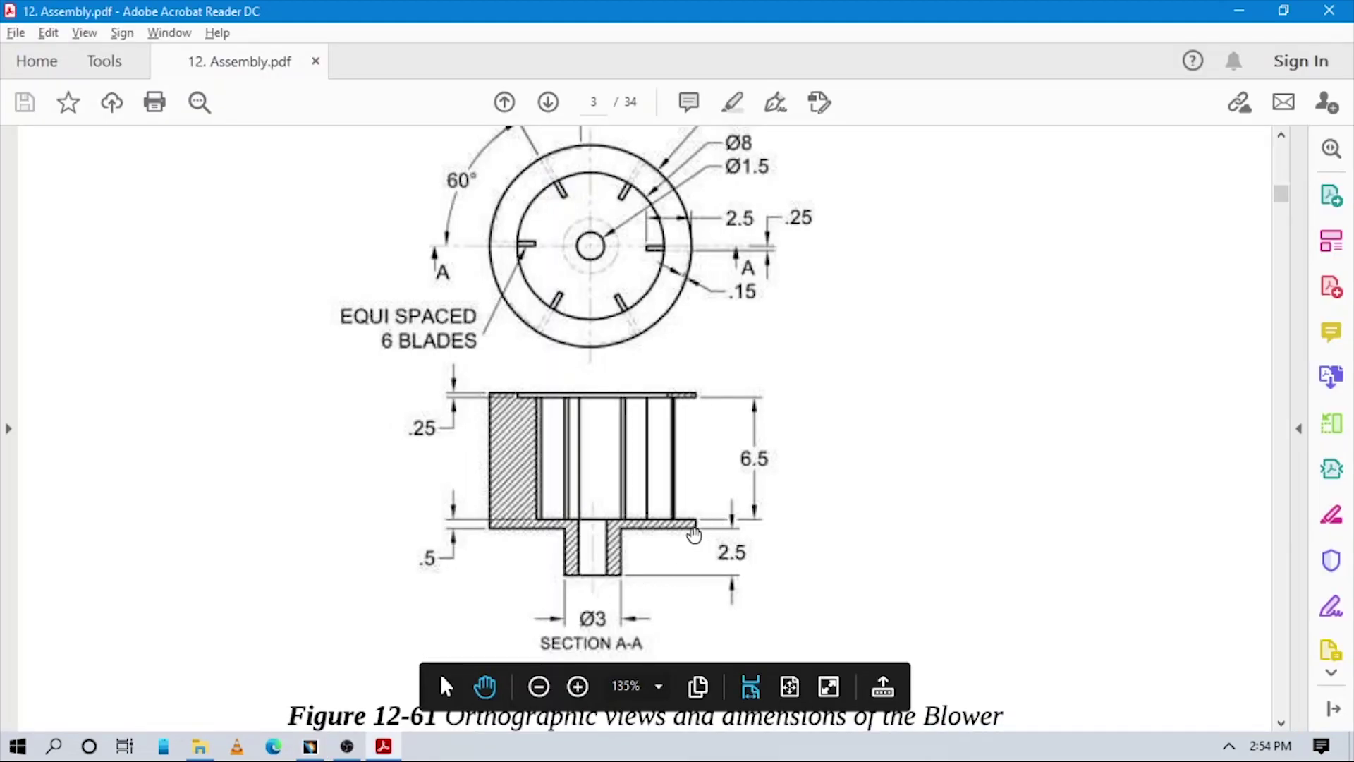
{"action": "key", "text": "alt+Tab"}
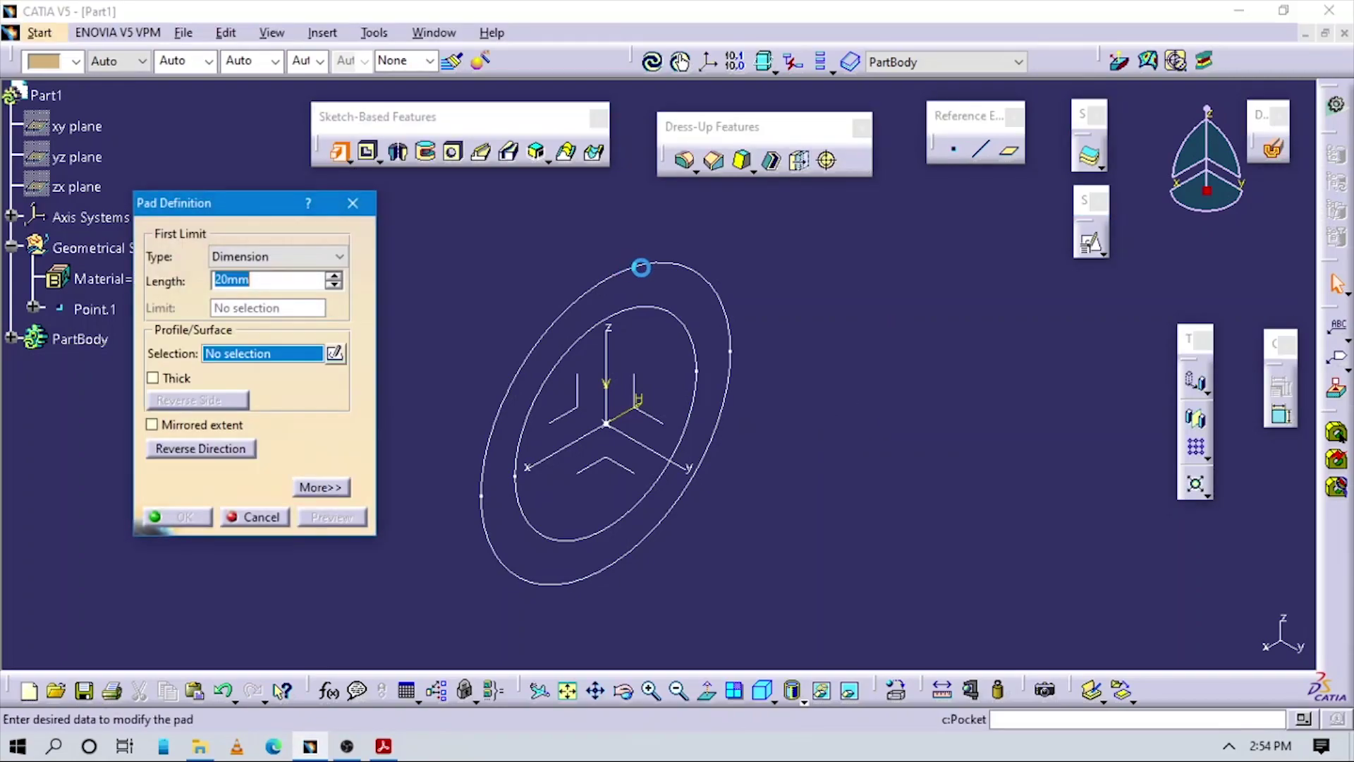
{"action": "left_click", "coordinate": [620, 267]}
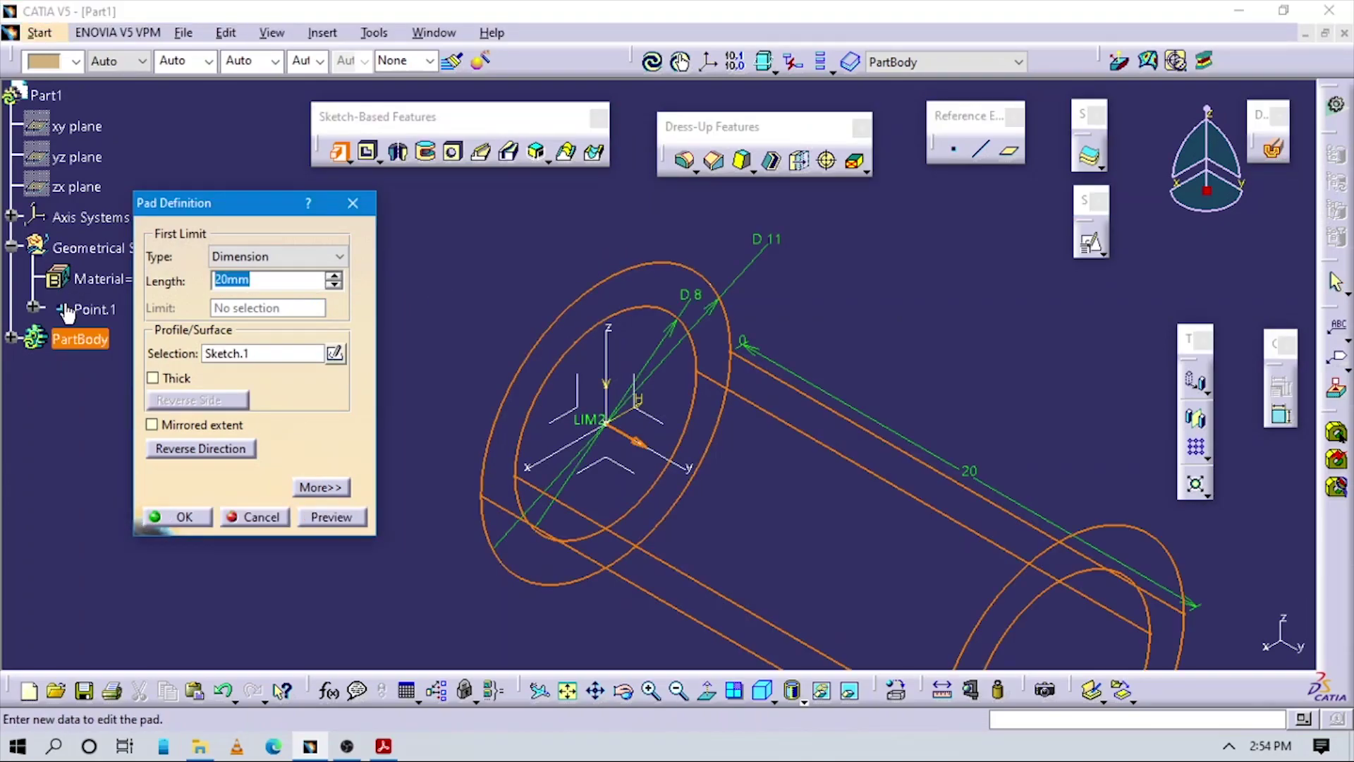
{"action": "key", "text": "Return"}
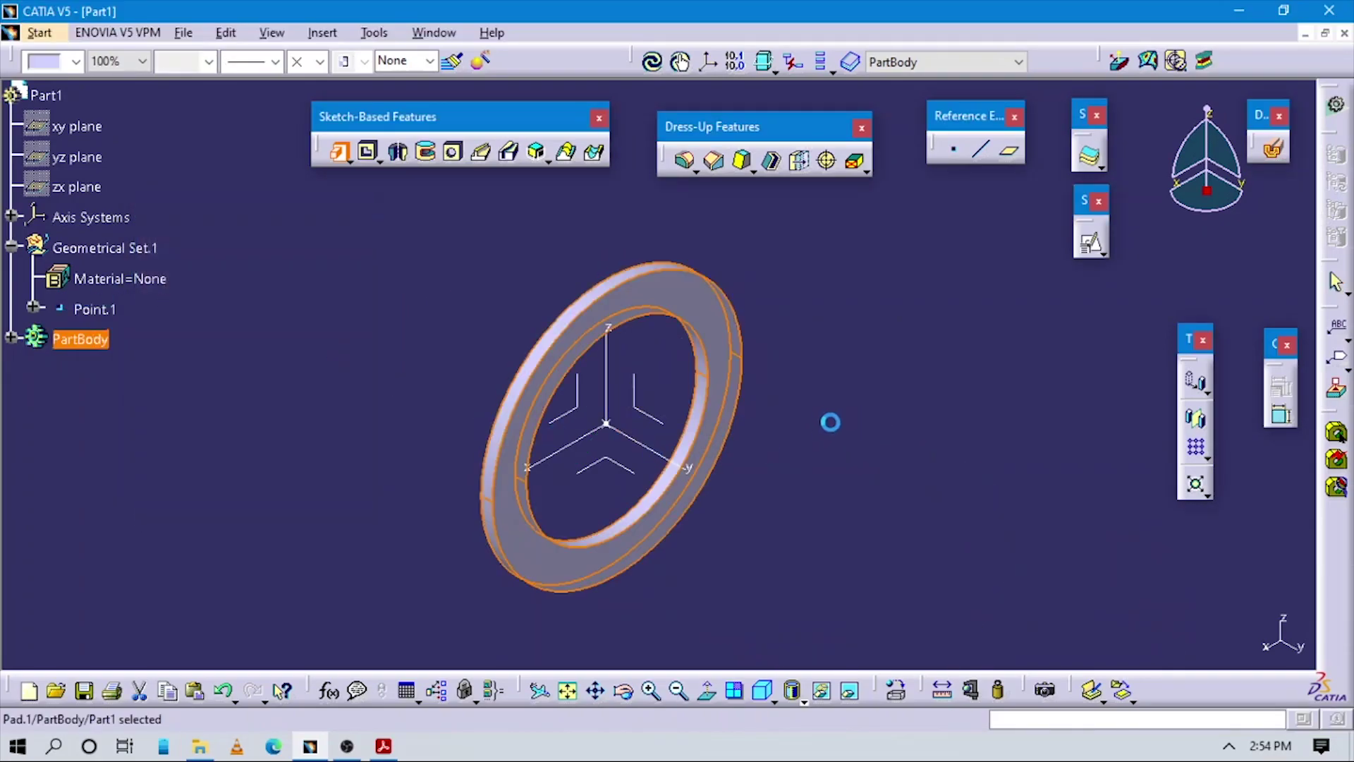
- Copy the first ring's sketch and paste it into PartBody as a separate sketch using Paste Special
{"action": "left_click", "coordinate": [725, 537]}
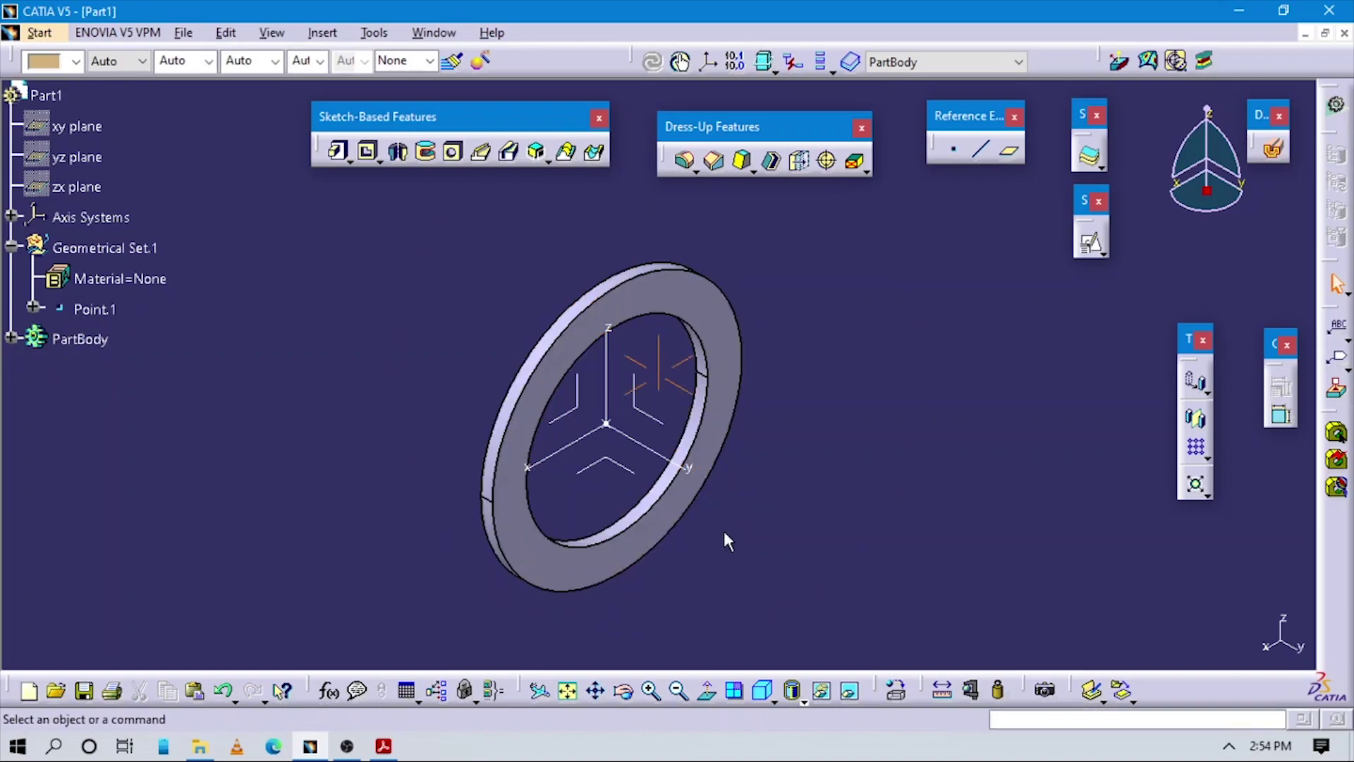
{"action": "middle_click_drag", "start_coordinate": [725, 539], "coordinate": [706, 520]}
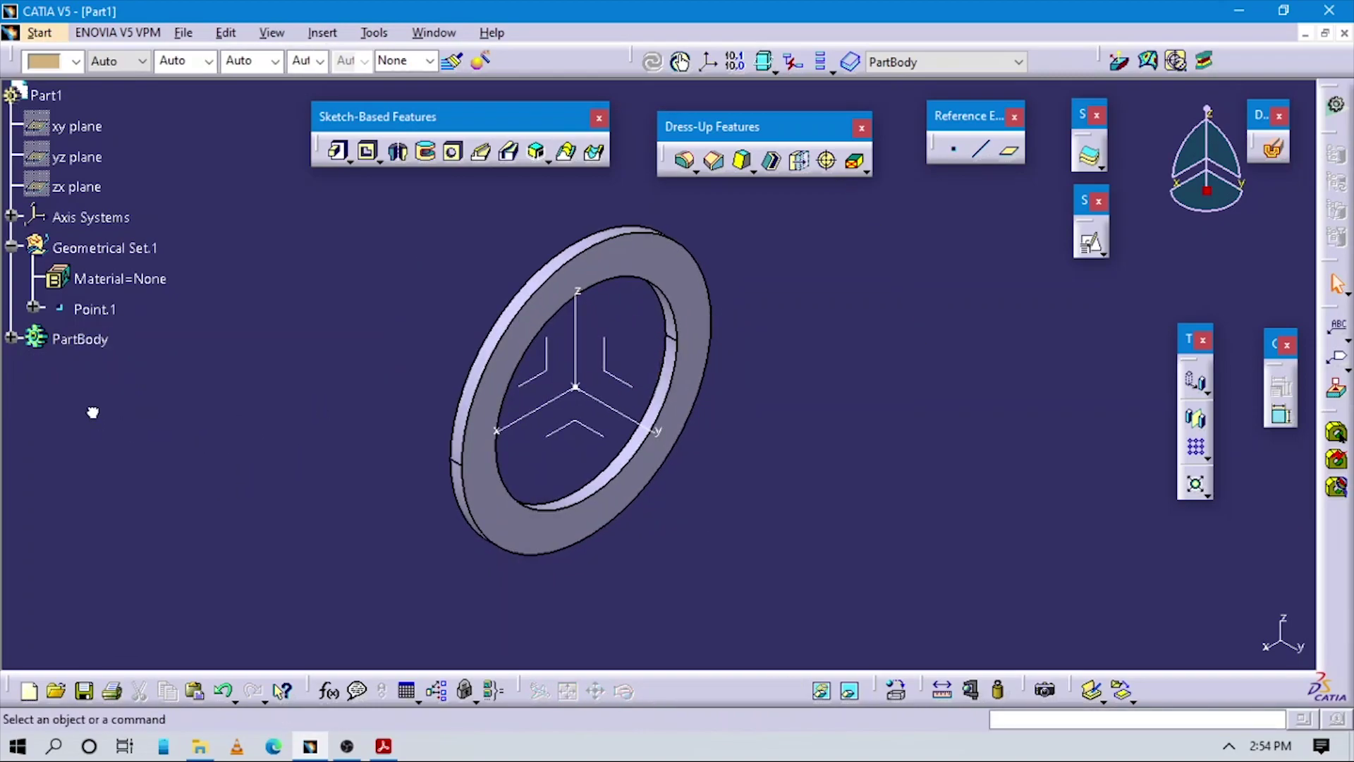
{"action": "left_click", "coordinate": [13, 338]}
{"action": "right_click", "coordinate": [106, 429]}
{"action": "left_click", "coordinate": [153, 221]}
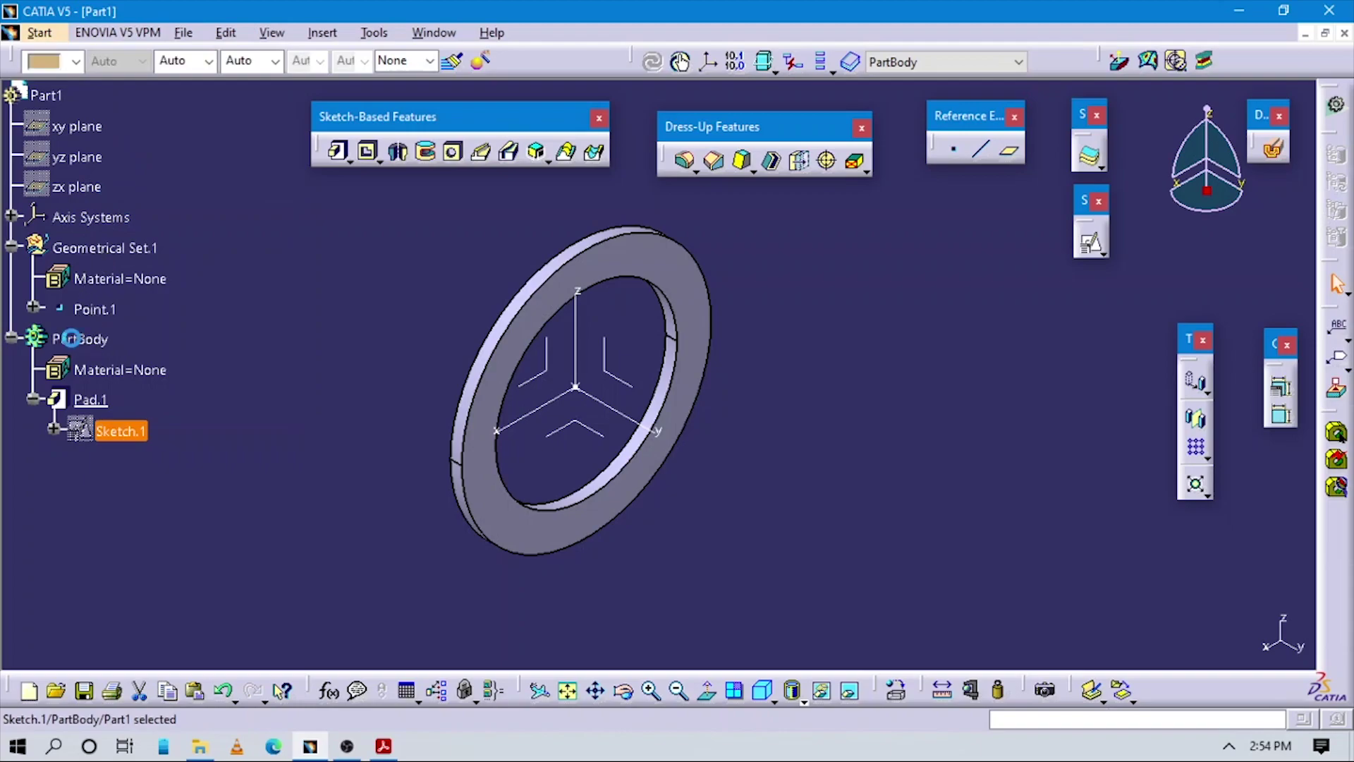
{"action": "right_click", "coordinate": [71, 338]}
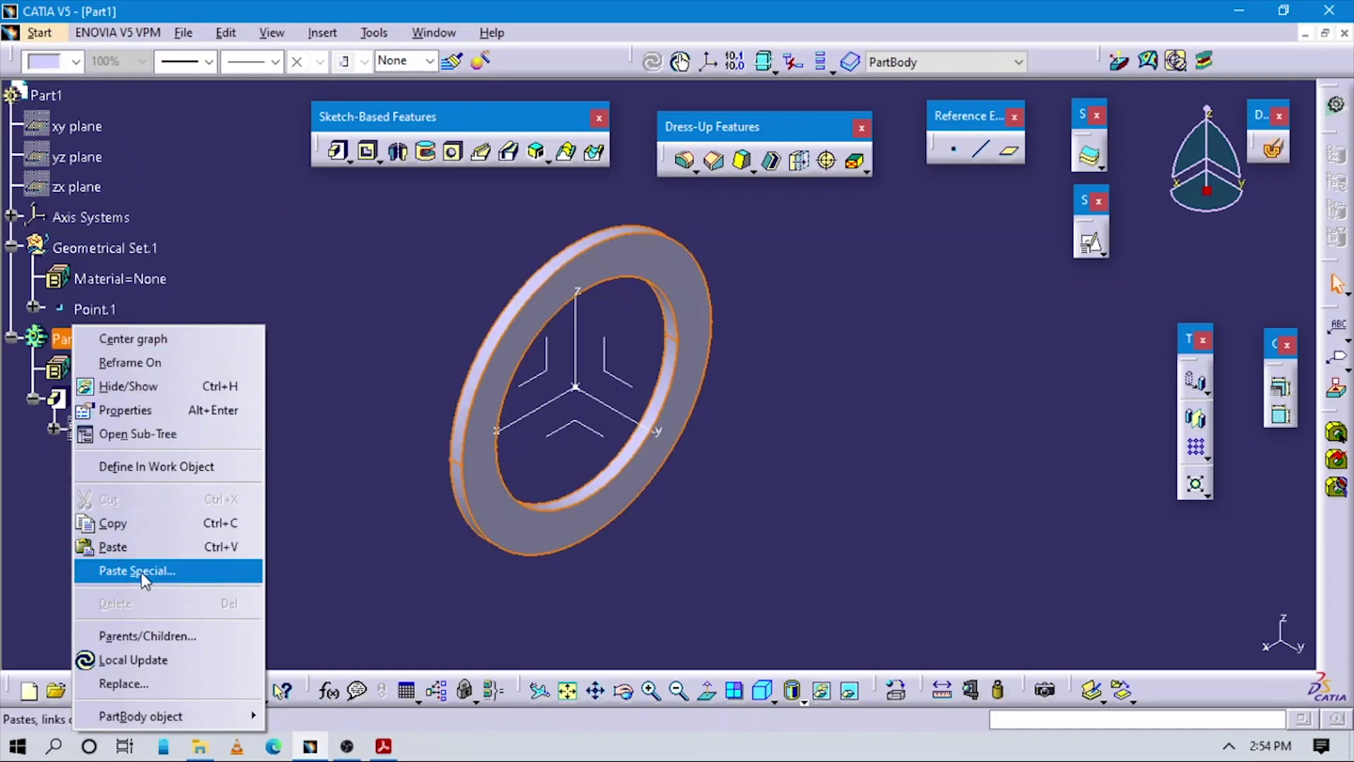
{"action": "left_click", "coordinate": [236, 579]}
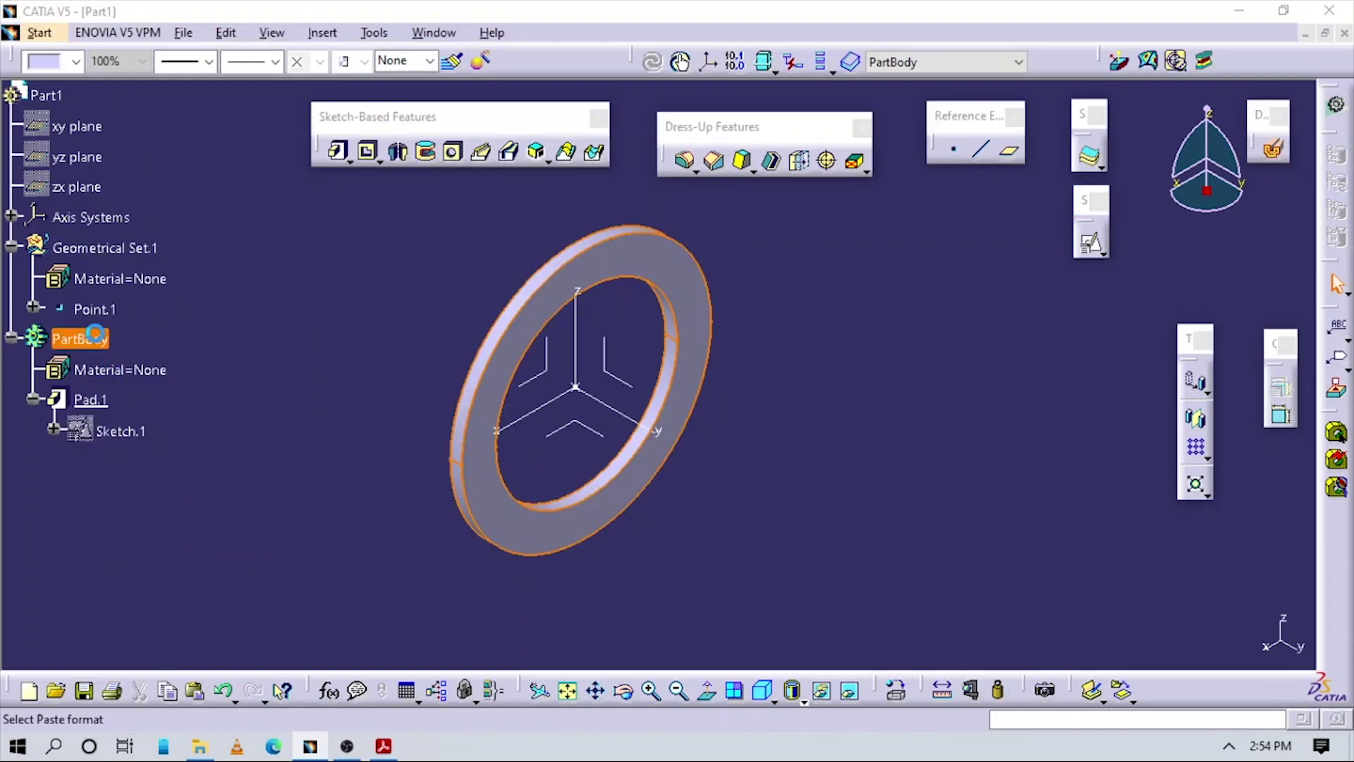
{"action": "left_click", "coordinate": [1188, 635]}
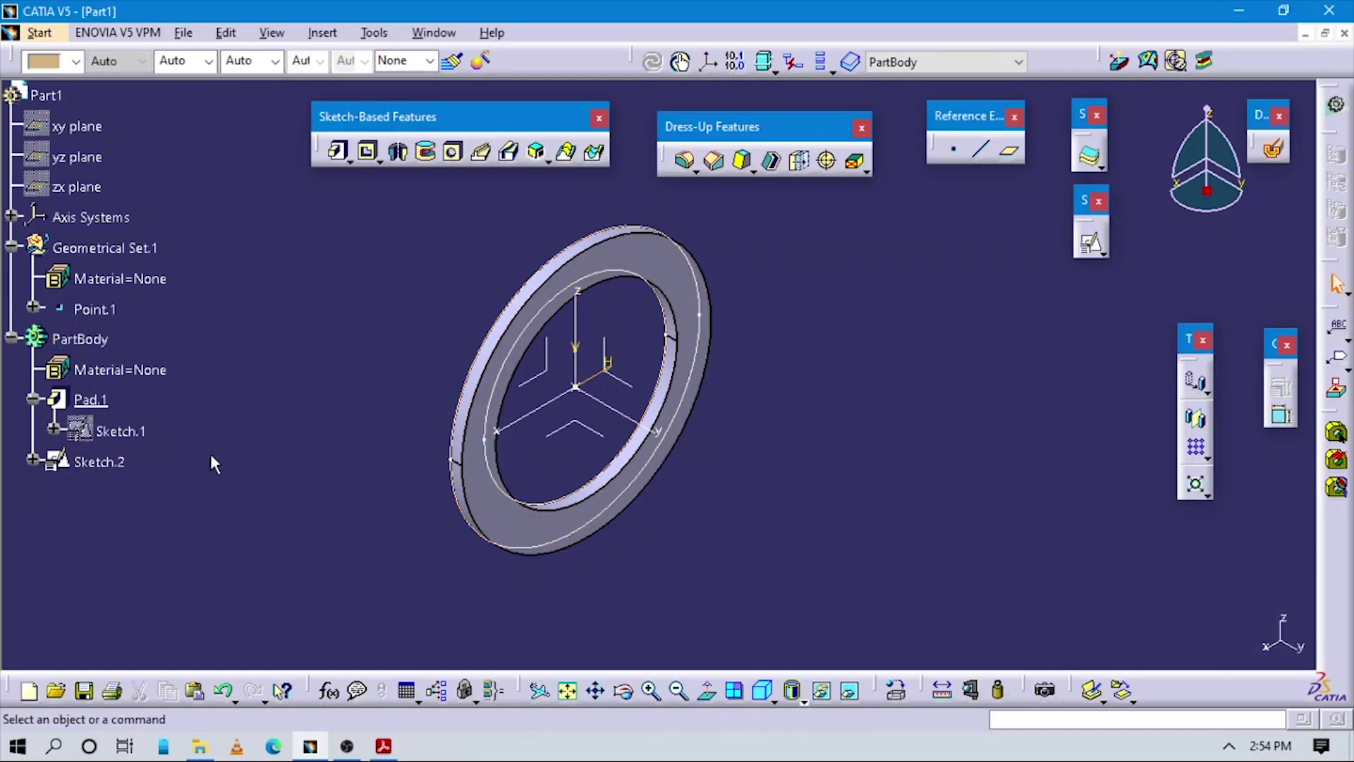
- Start a pad on the pasted sketch, check the spacing in the PDF section view and set the first limit to 7.25 mm
{"action": "left_click", "coordinate": [98, 462]}
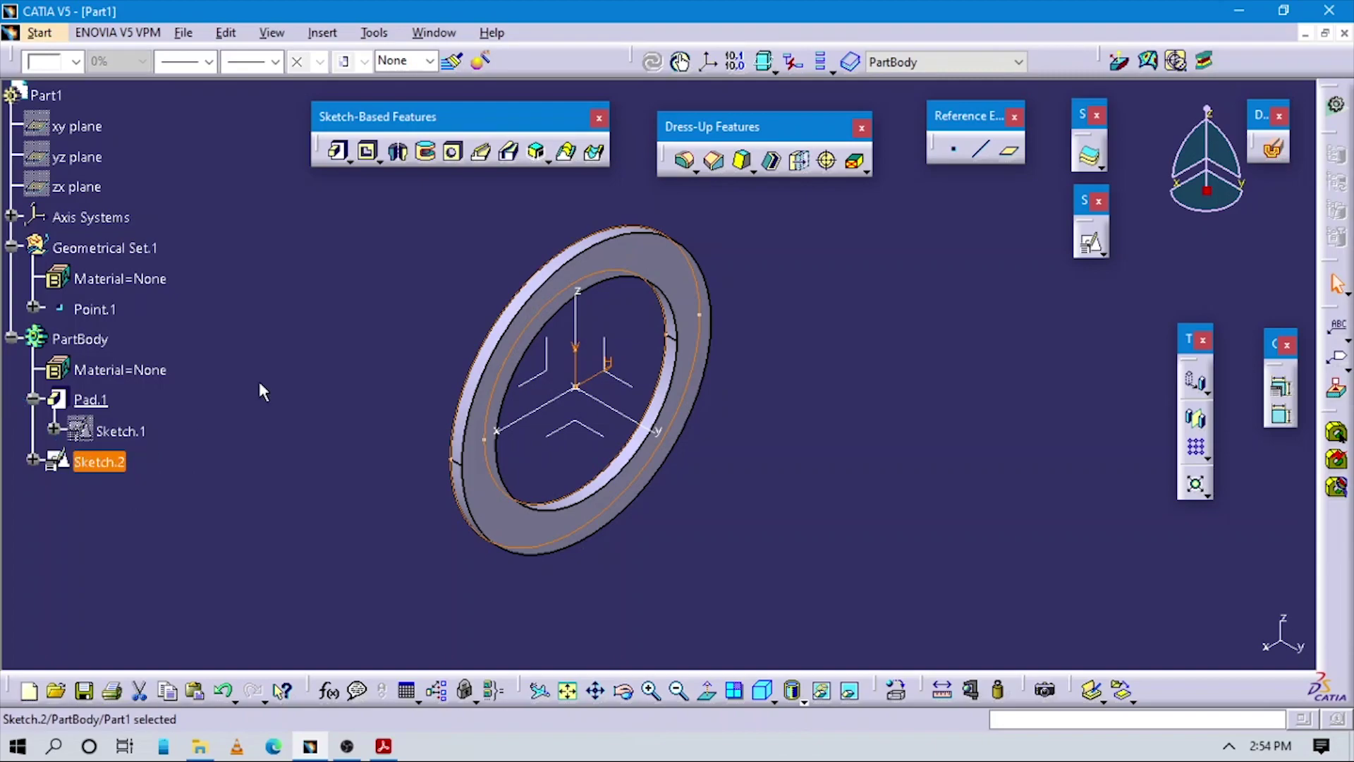
{"action": "left_click", "coordinate": [337, 151]}
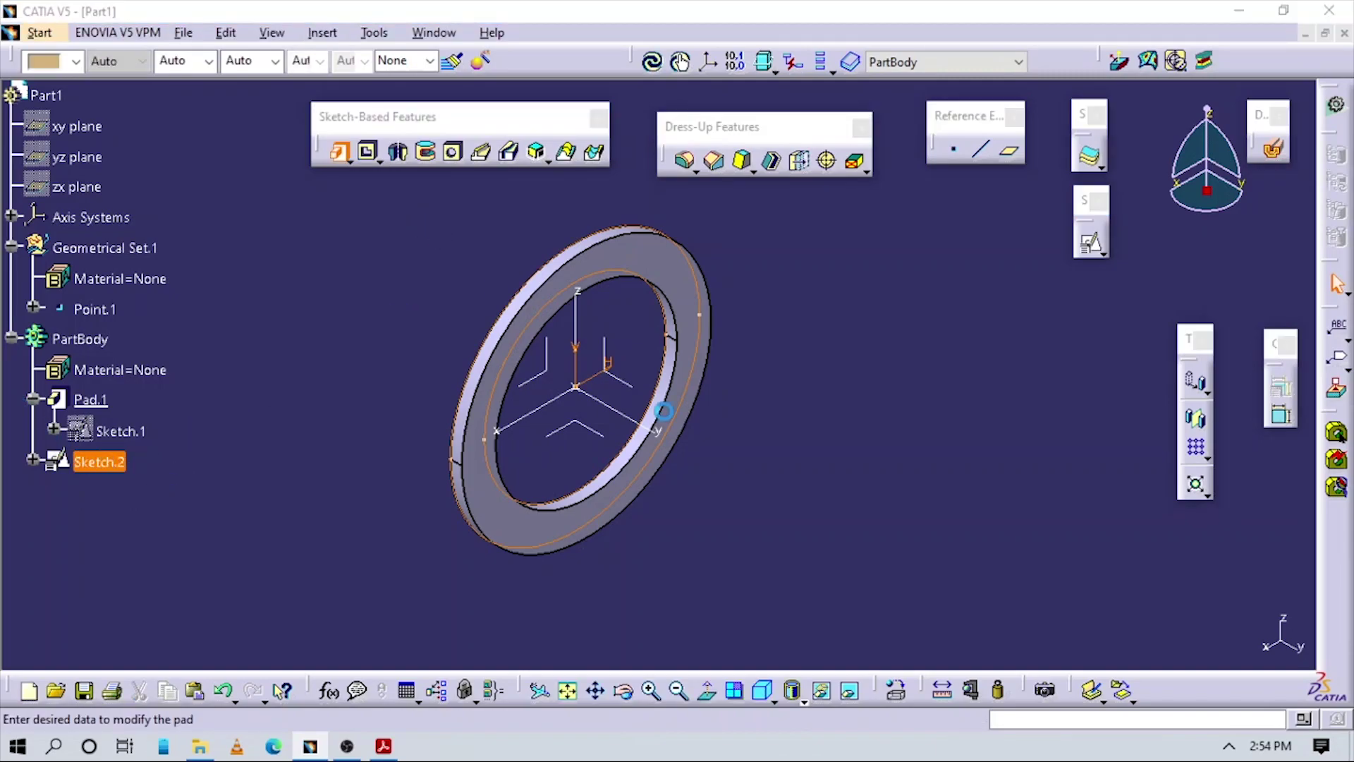
{"action": "middle_click_drag", "start_coordinate": [538, 326], "coordinate": [474, 341]}
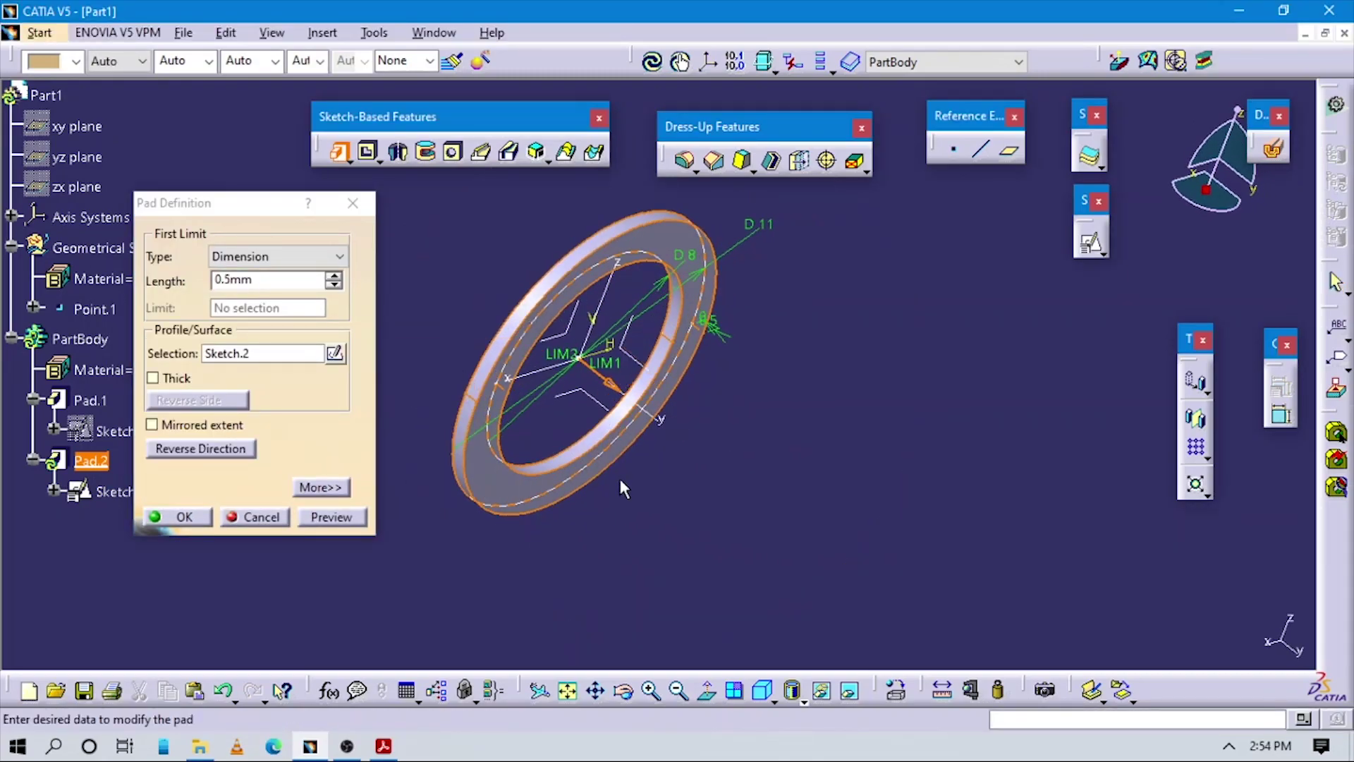
{"action": "left_click", "coordinate": [762, 690]}
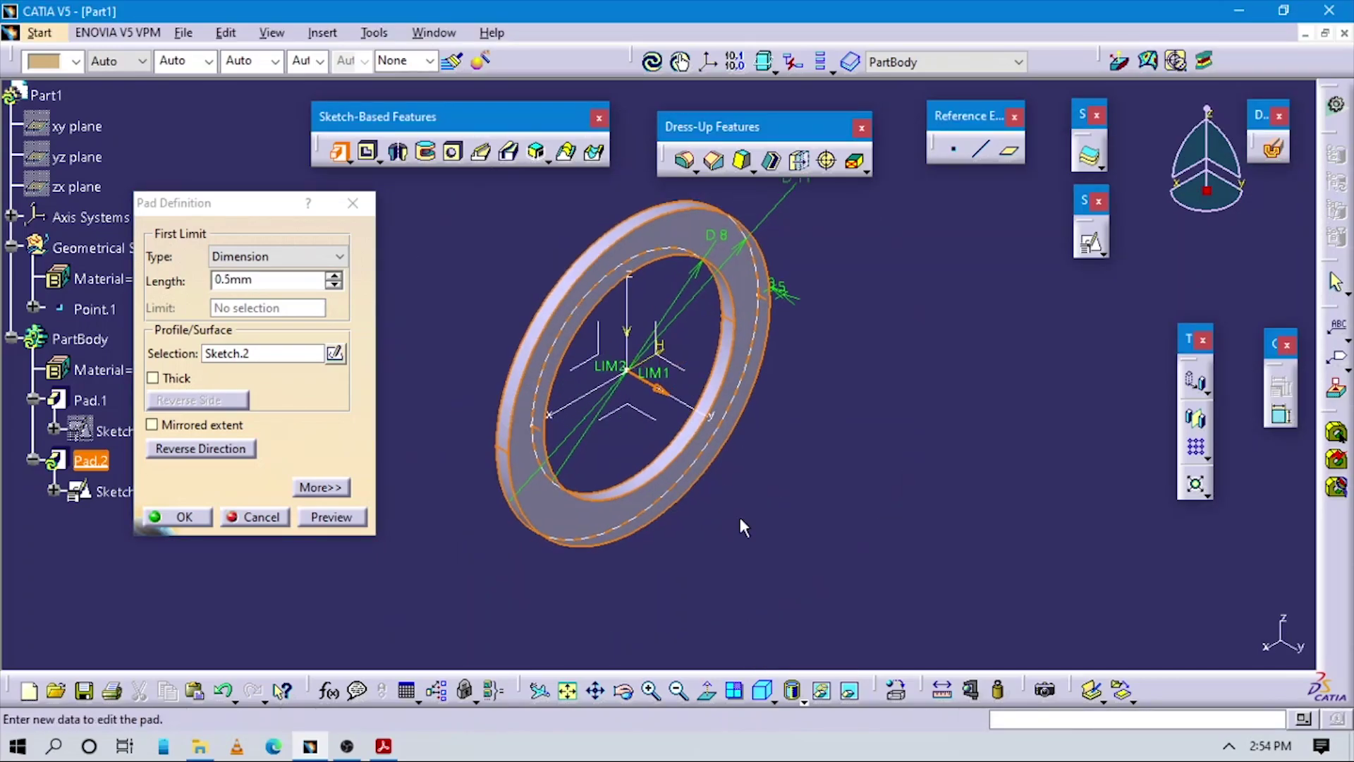
{"action": "key", "text": "alt+Tab"}
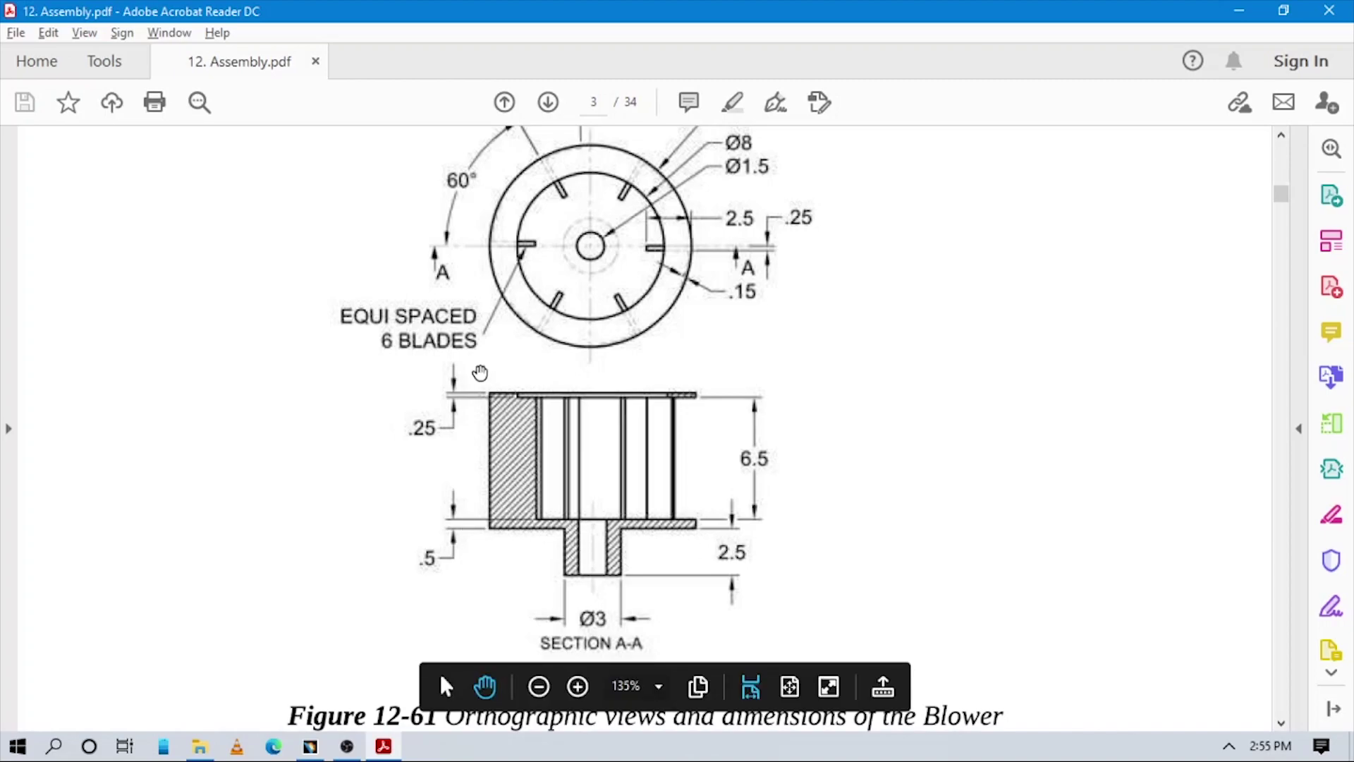
{"action": "key", "text": "alt+Tab"}
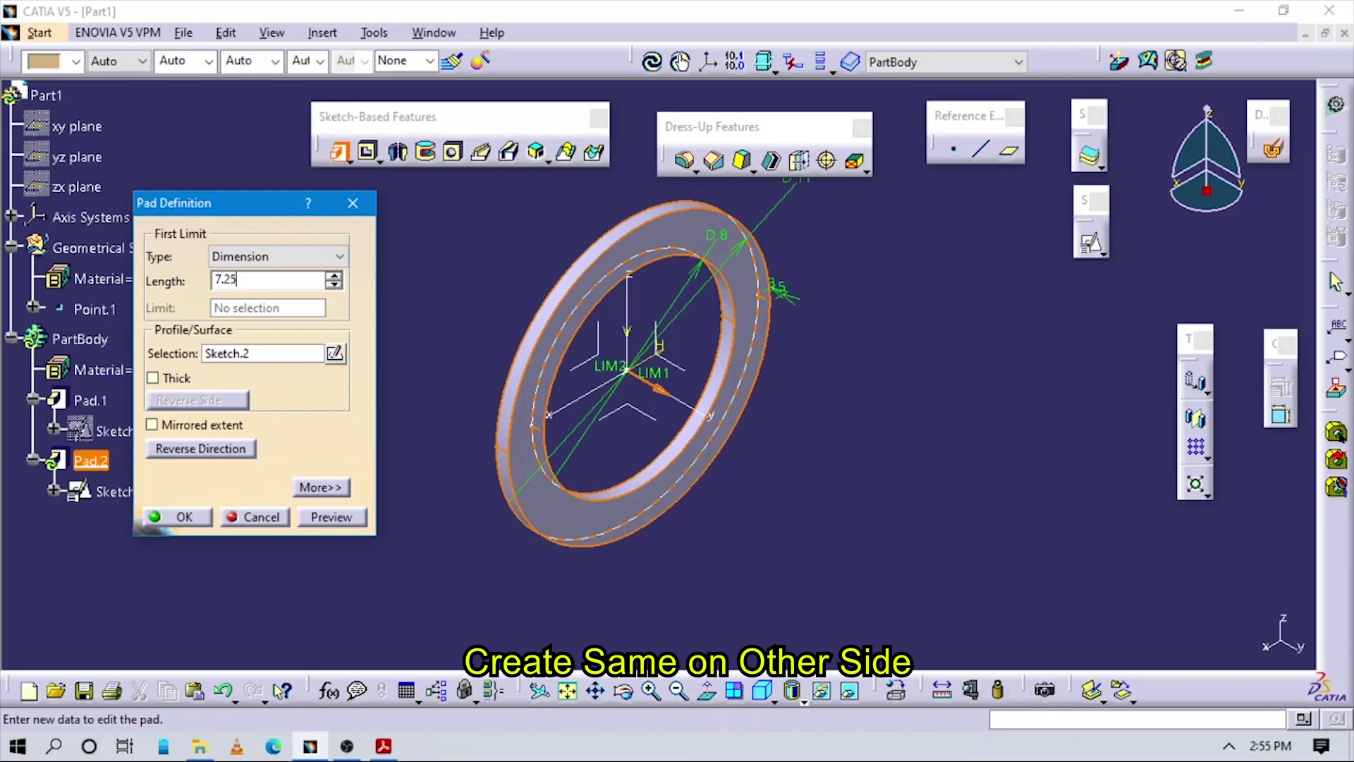
{"action": "left_click", "coordinate": [408, 290]}
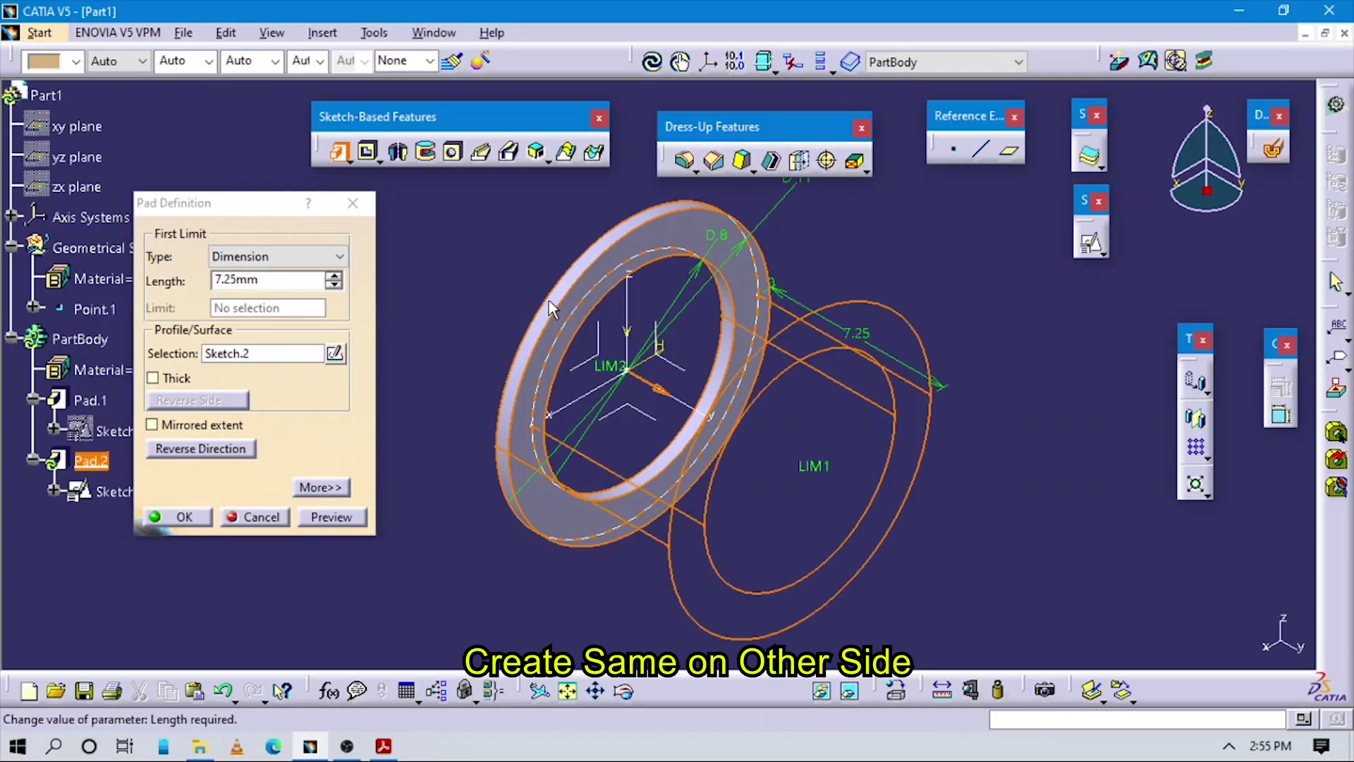
- Set the pad's second limit to -7 mm, checking the PDF drawing, and create the second ring offset from the first
{"action": "middle_click_drag", "start_coordinate": [607, 341], "coordinate": [688, 387]}
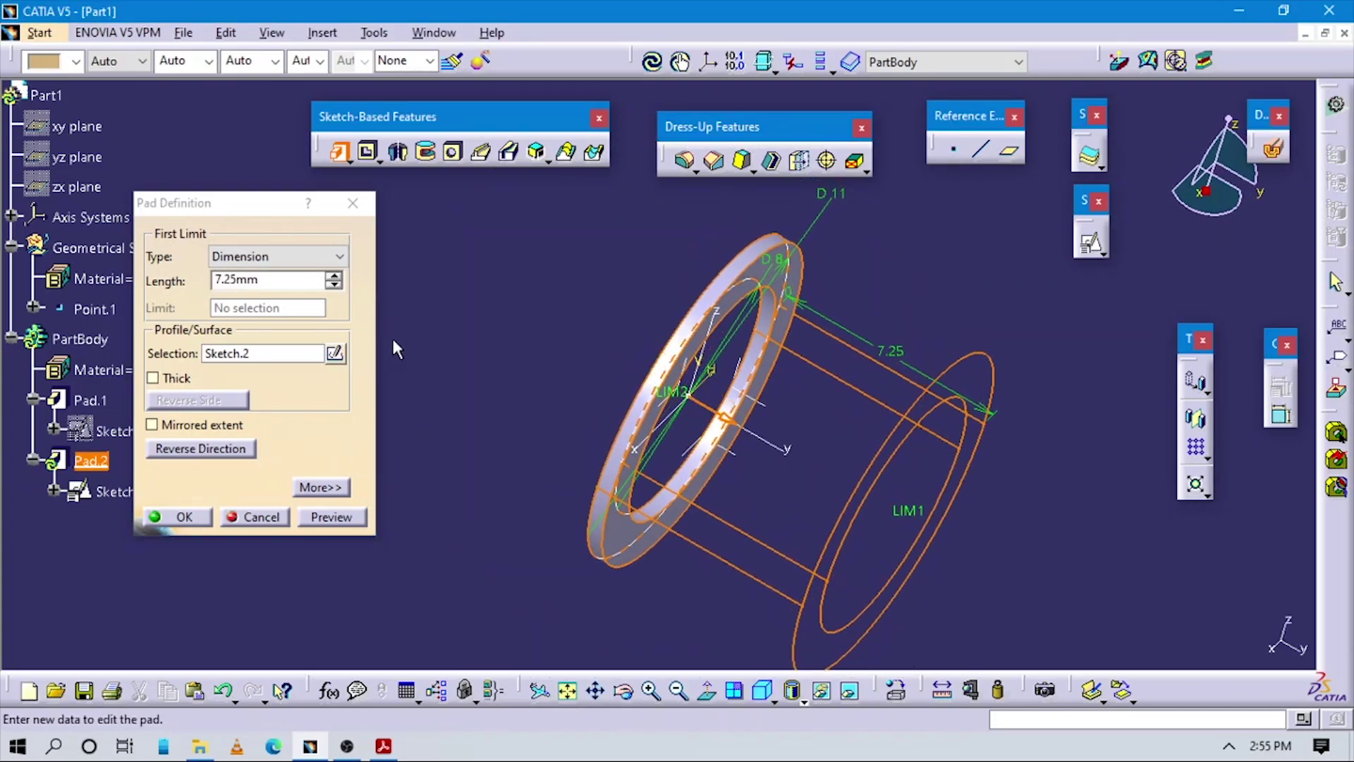
{"action": "left_click", "coordinate": [321, 486]}
{"action": "left_click", "coordinate": [505, 280]}
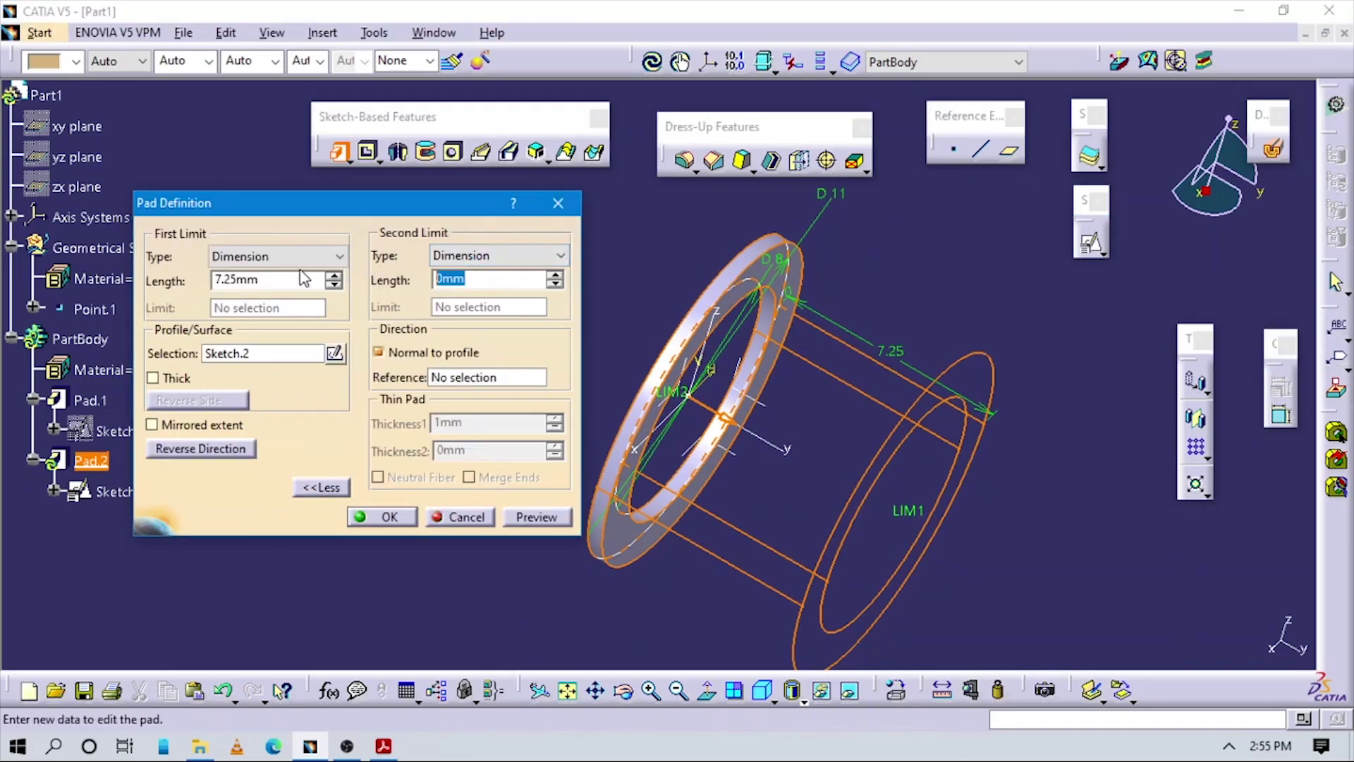
{"action": "type", "text": "7."}
{"action": "key", "text": "alt+Tab"}
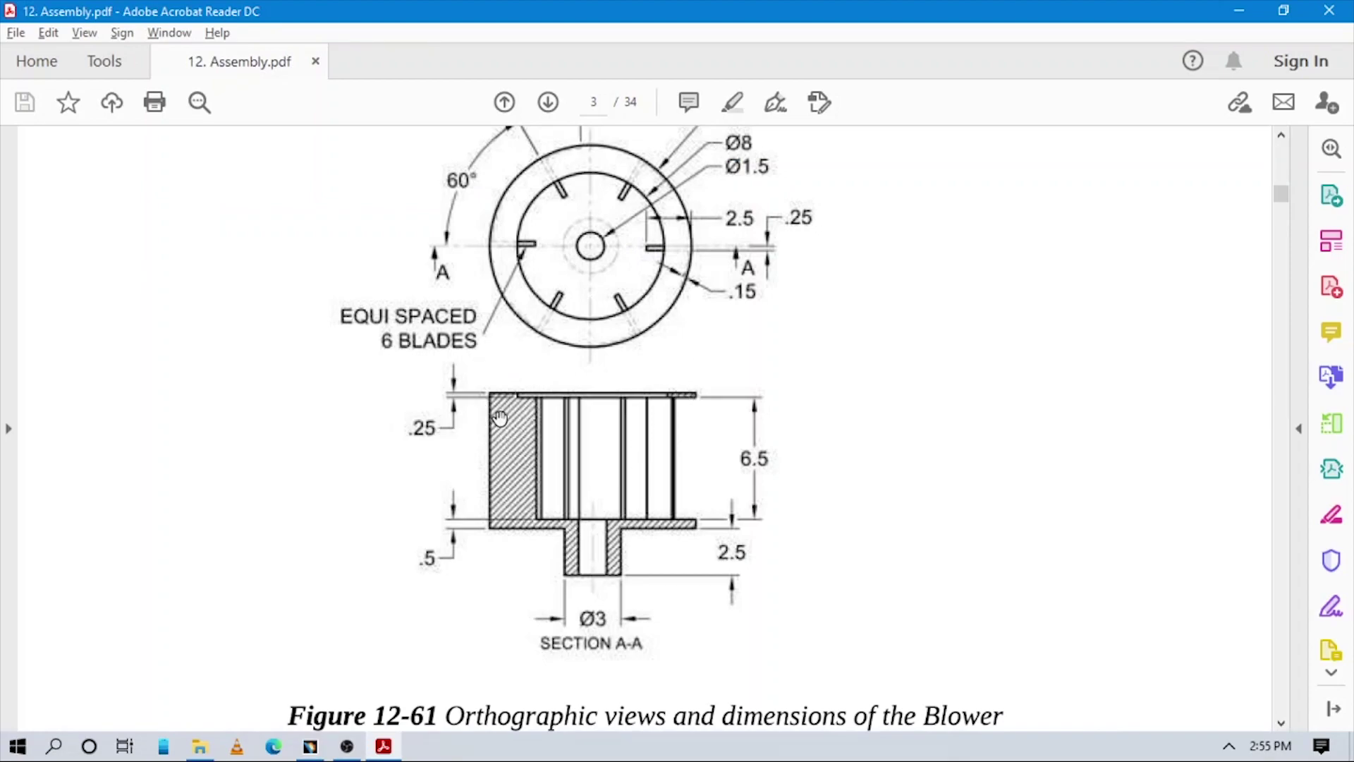
{"action": "key", "text": "alt+Tab"}
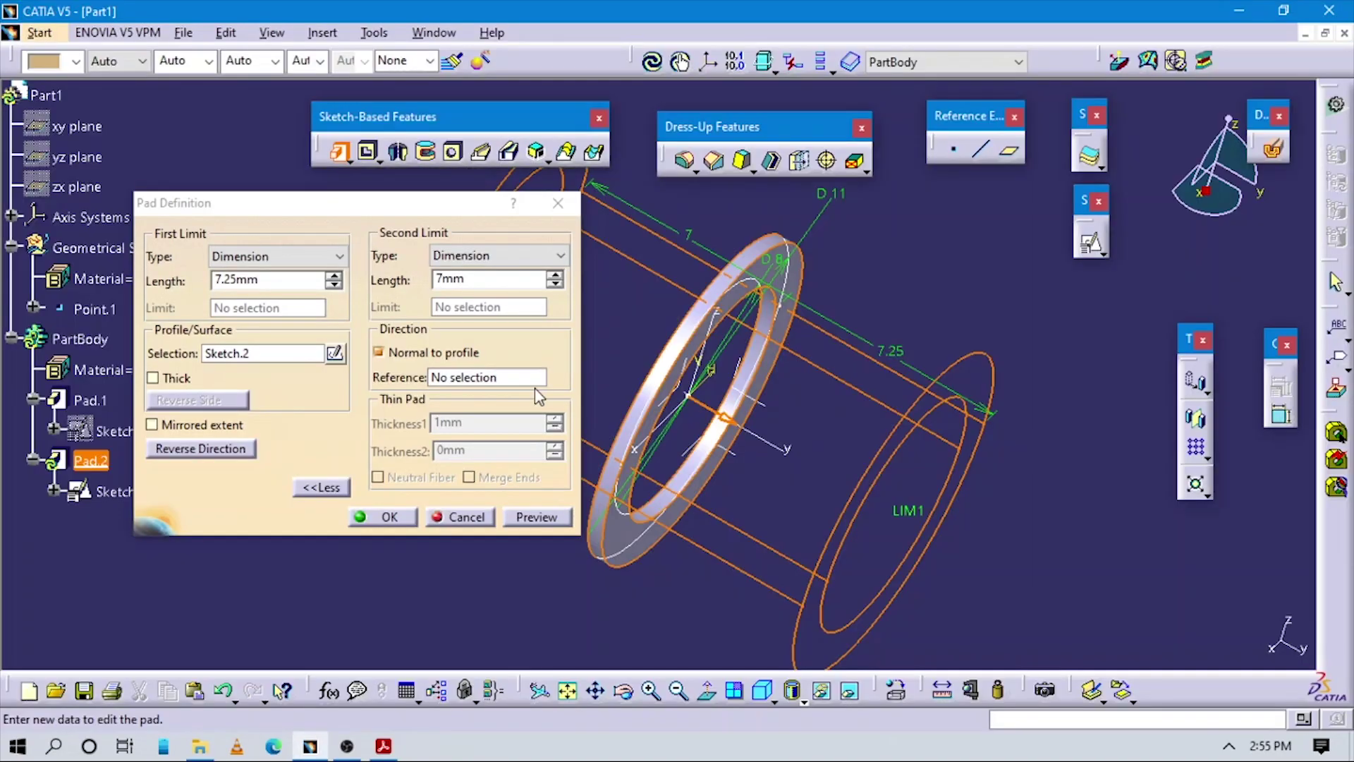
{"action": "left_click", "coordinate": [445, 282]}
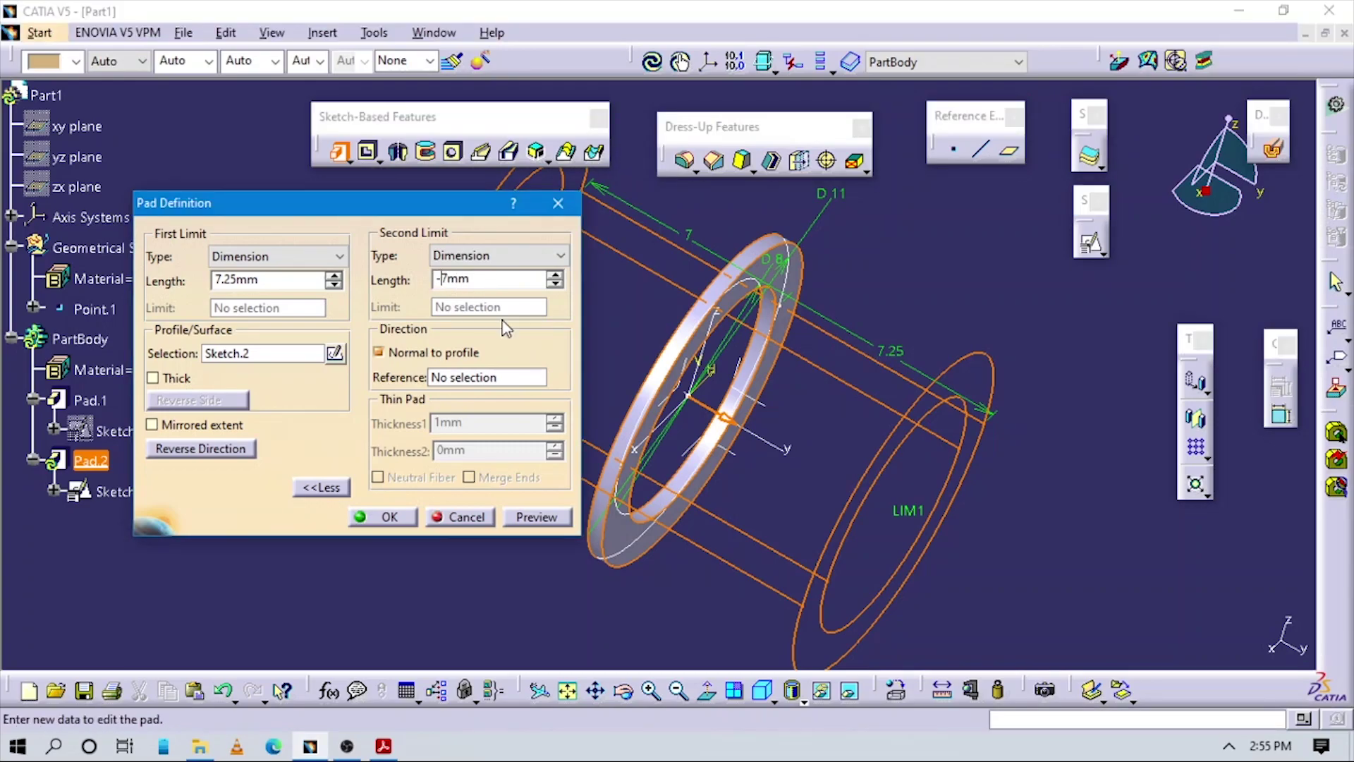
{"action": "left_click", "coordinate": [956, 374]}
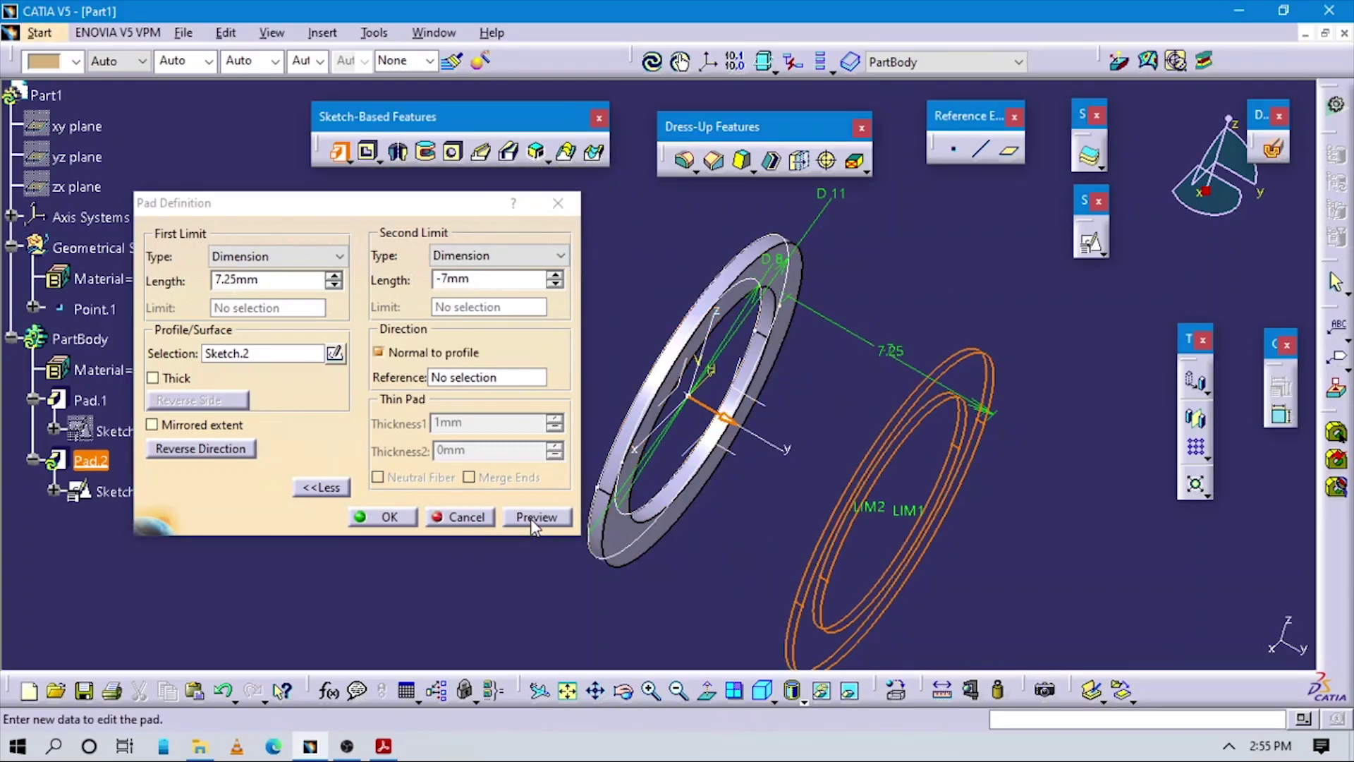
{"action": "left_click", "coordinate": [389, 517]}
- Measure the thickness of the newly padded second ring between its two flat faces
{"action": "middle_click_drag", "start_coordinate": [644, 475], "coordinate": [789, 505]}
{"action": "left_click", "coordinate": [931, 500]}
{"action": "middle_click_drag", "start_coordinate": [911, 535], "coordinate": [944, 695]}
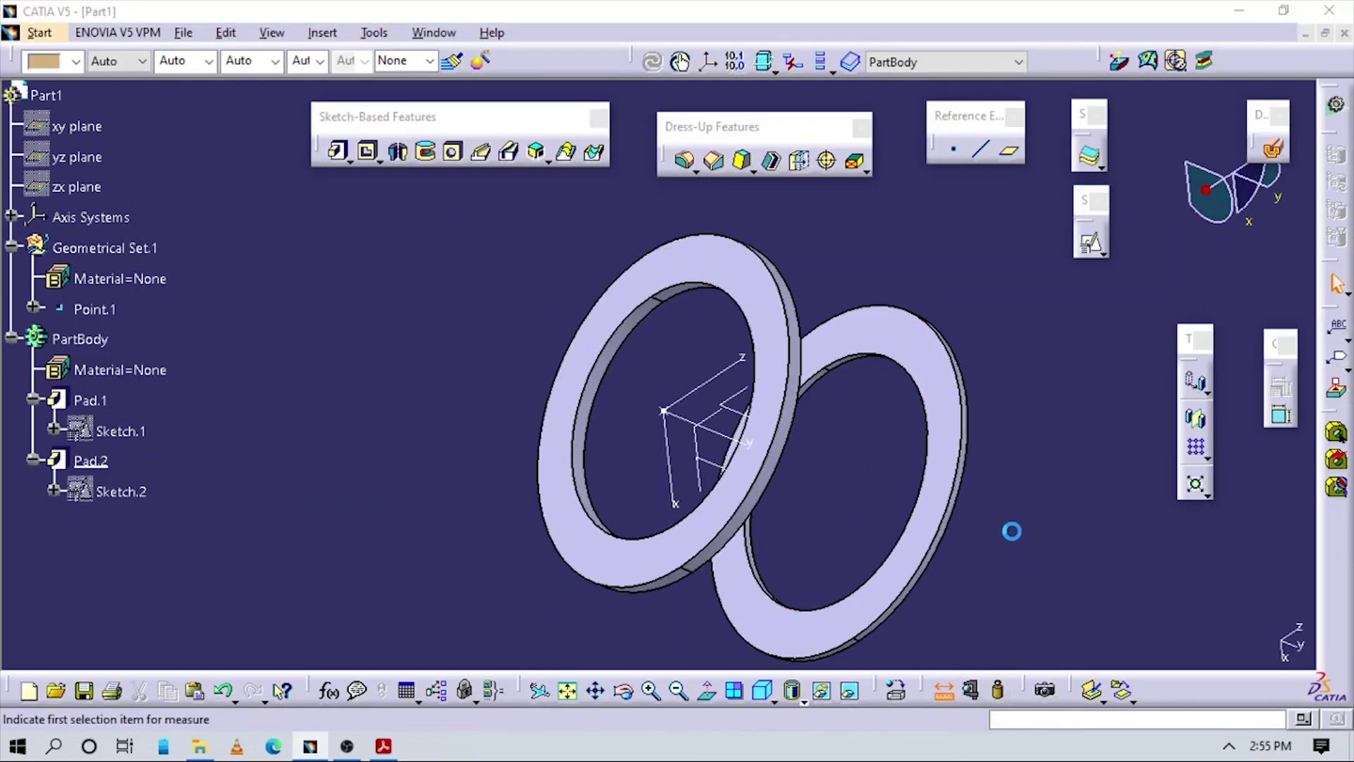
{"action": "middle_click_drag", "start_coordinate": [996, 558], "coordinate": [634, 424]}
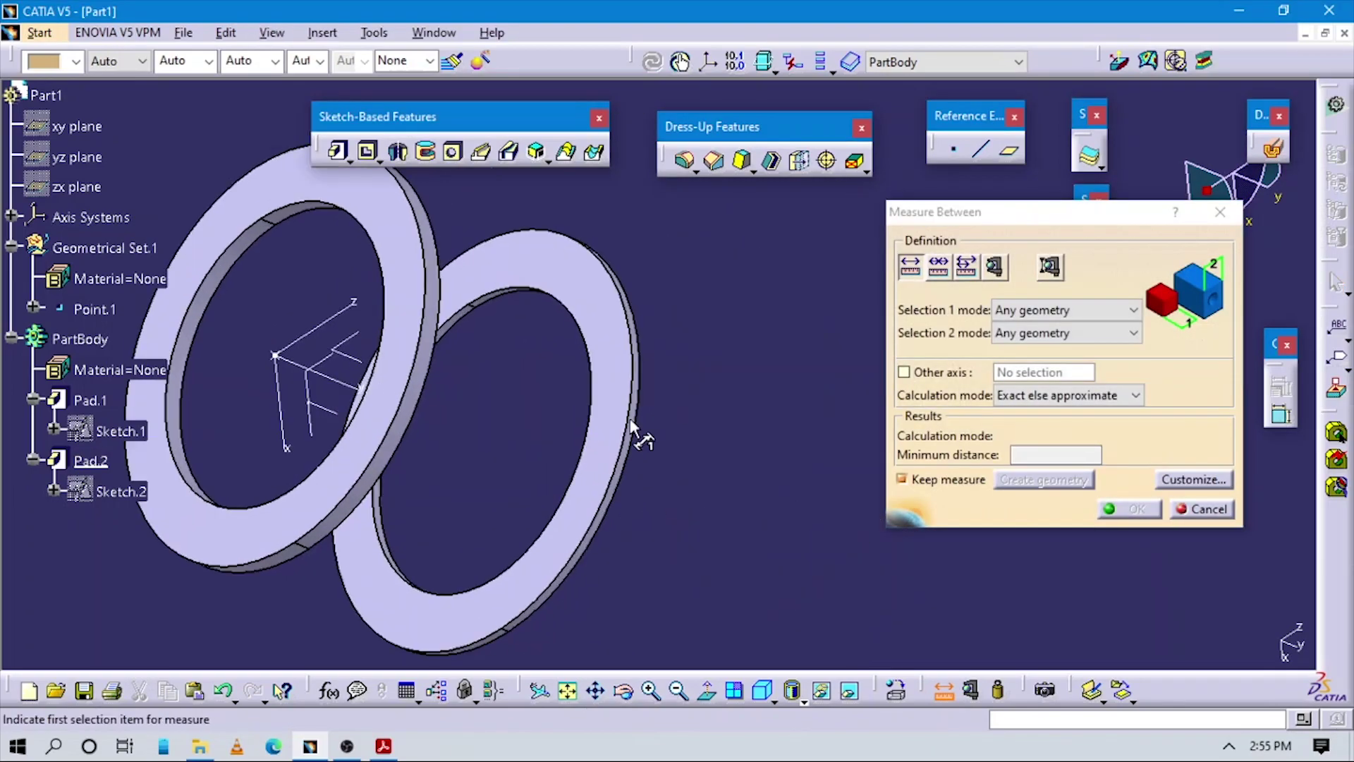
{"action": "left_click", "coordinate": [607, 325]}
{"action": "middle_click_drag", "start_coordinate": [678, 470], "coordinate": [331, 401]}
{"action": "left_click", "coordinate": [625, 225]}
- Measure the first ring's thickness between its two flat faces and discard the measurements
{"action": "mouse_move", "coordinate": [705, 413]}
{"action": "middle_mouse_down"}
{"action": "mouse_move", "coordinate": [819, 563]}
{"action": "mouse_move", "coordinate": [789, 346]}
{"action": "middle_mouse_up"}
{"action": "middle_click_drag", "start_coordinate": [873, 499], "coordinate": [738, 432]}
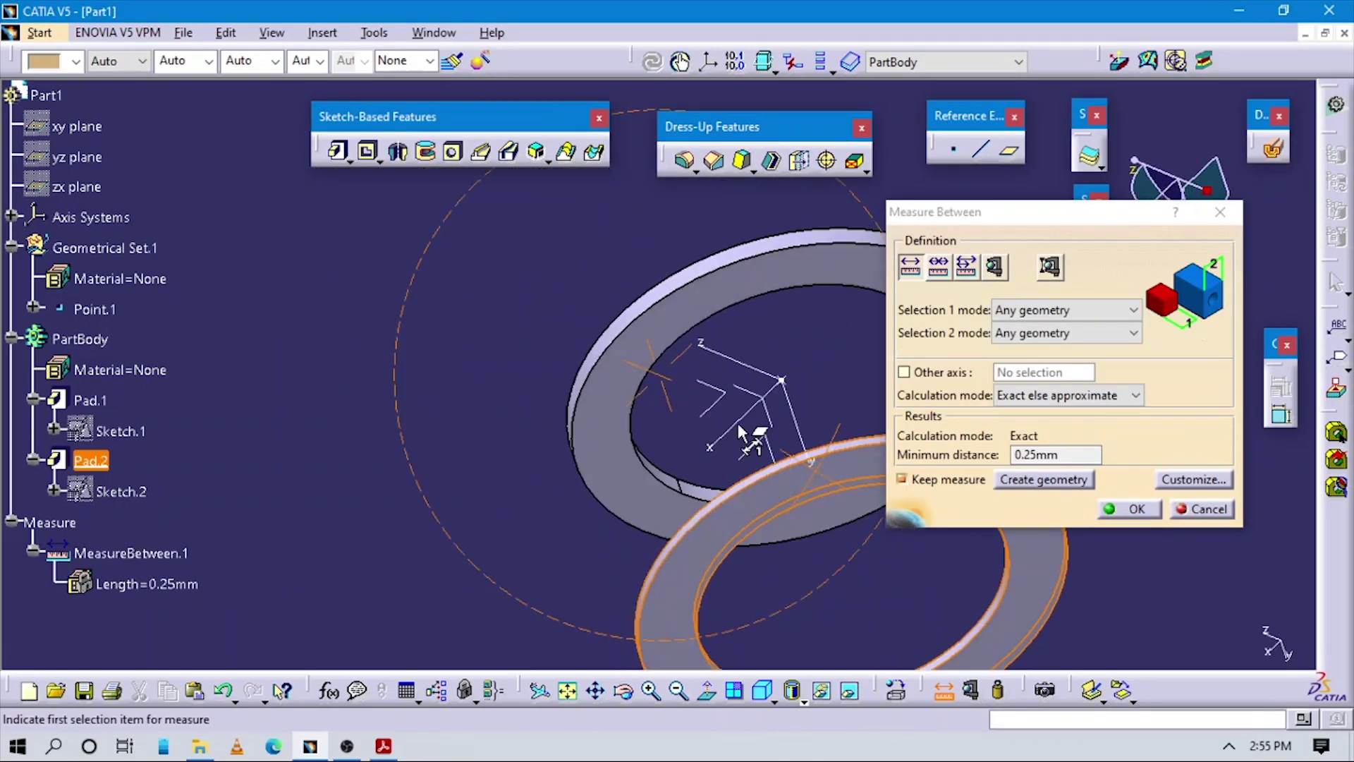
{"action": "left_click", "coordinate": [669, 339]}
{"action": "middle_click_drag", "start_coordinate": [938, 649], "coordinate": [804, 516]}
{"action": "left_click", "coordinate": [721, 272]}
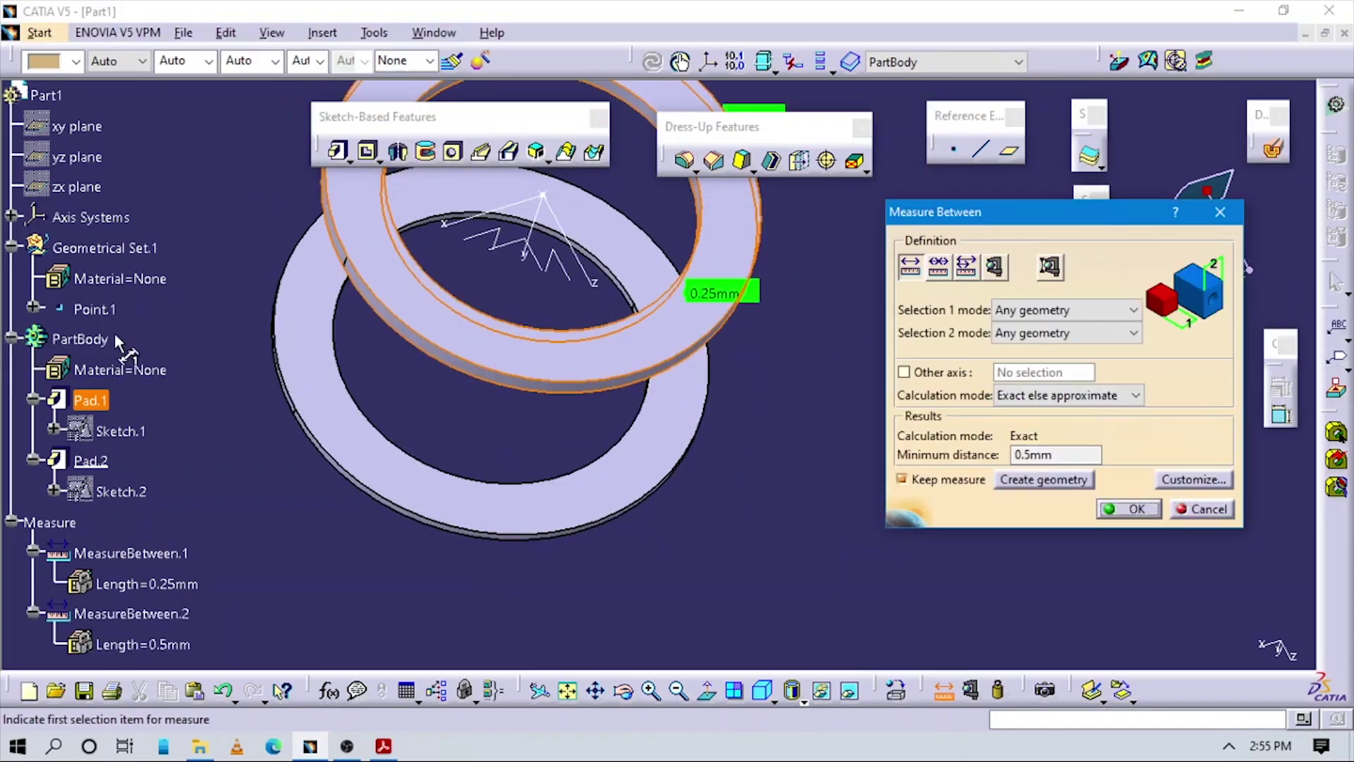
{"action": "middle_click_drag", "start_coordinate": [820, 300], "coordinate": [719, 354]}
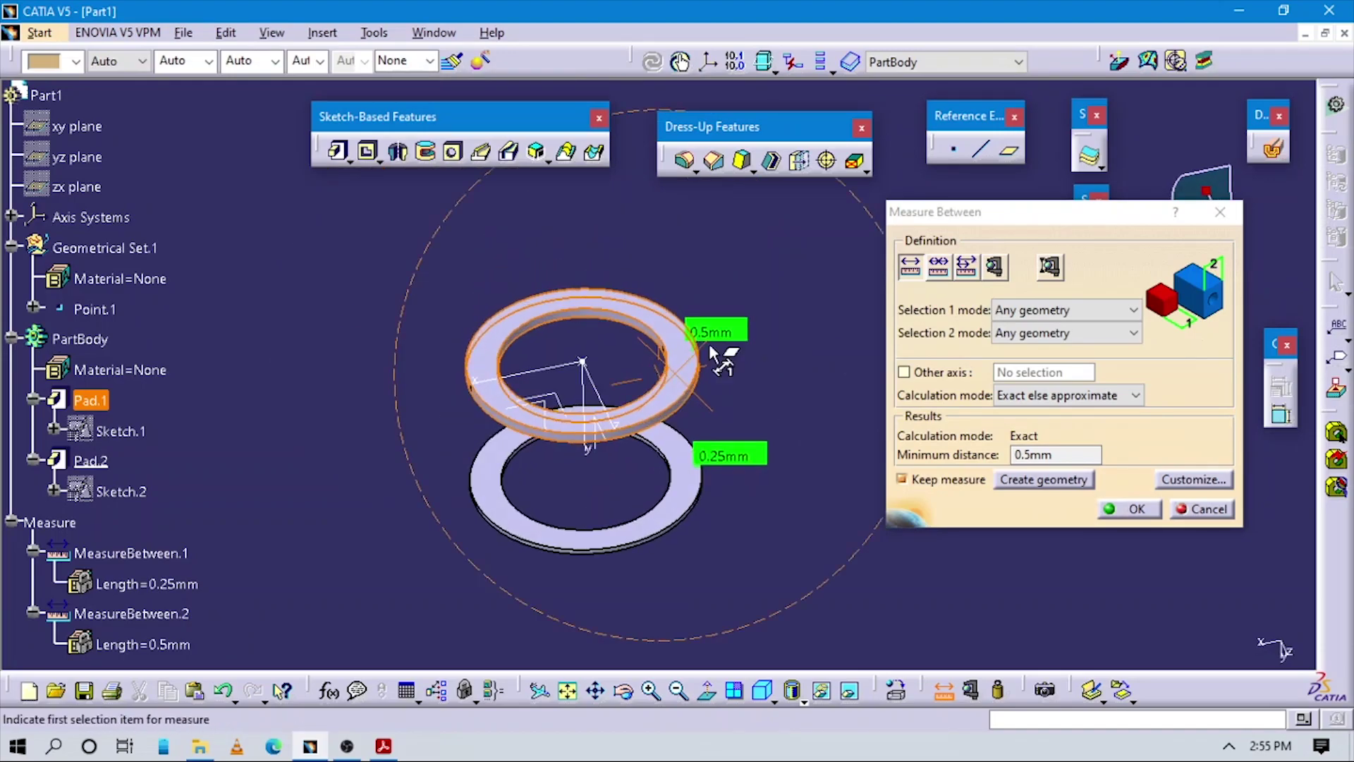
{"action": "left_click", "coordinate": [1153, 515]}
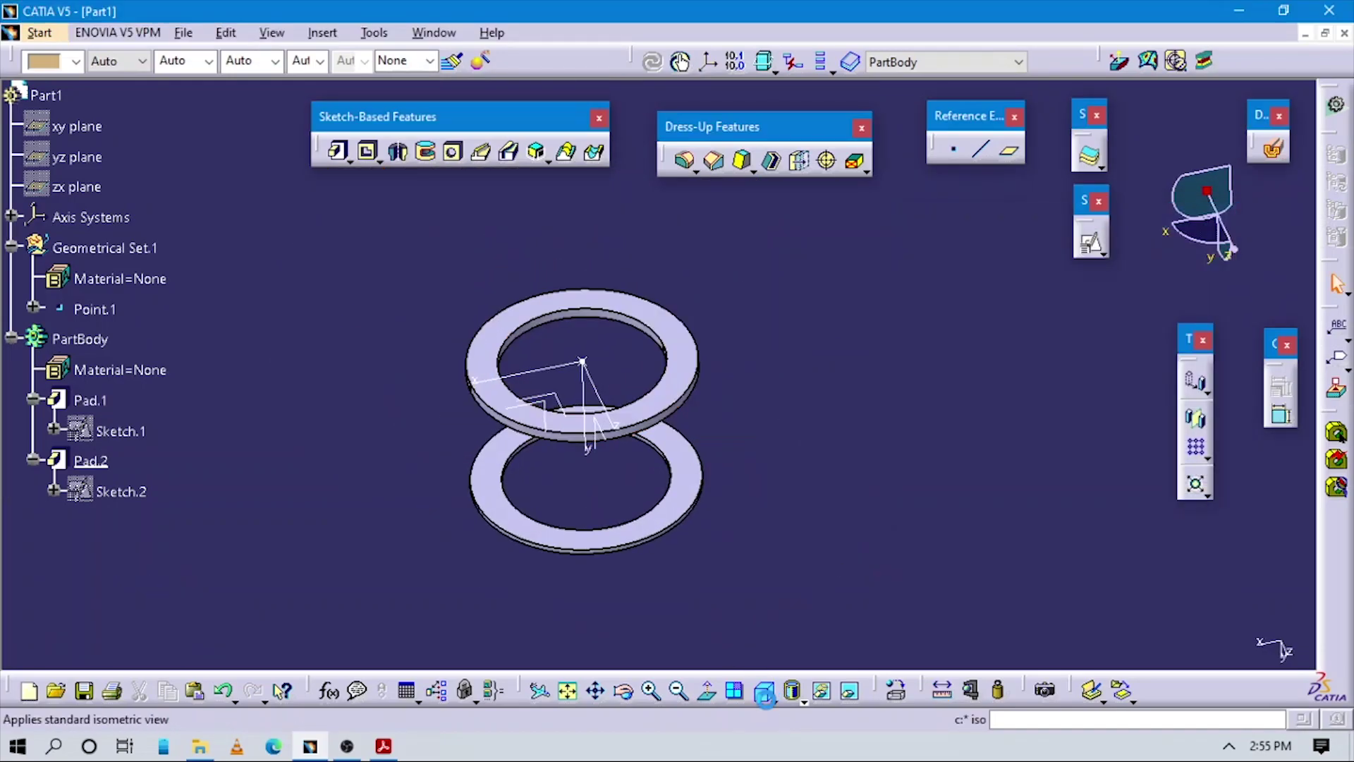
{"action": "left_click", "coordinate": [763, 689]}
{"action": "middle_click_drag", "start_coordinate": [782, 556], "coordinate": [814, 426]}
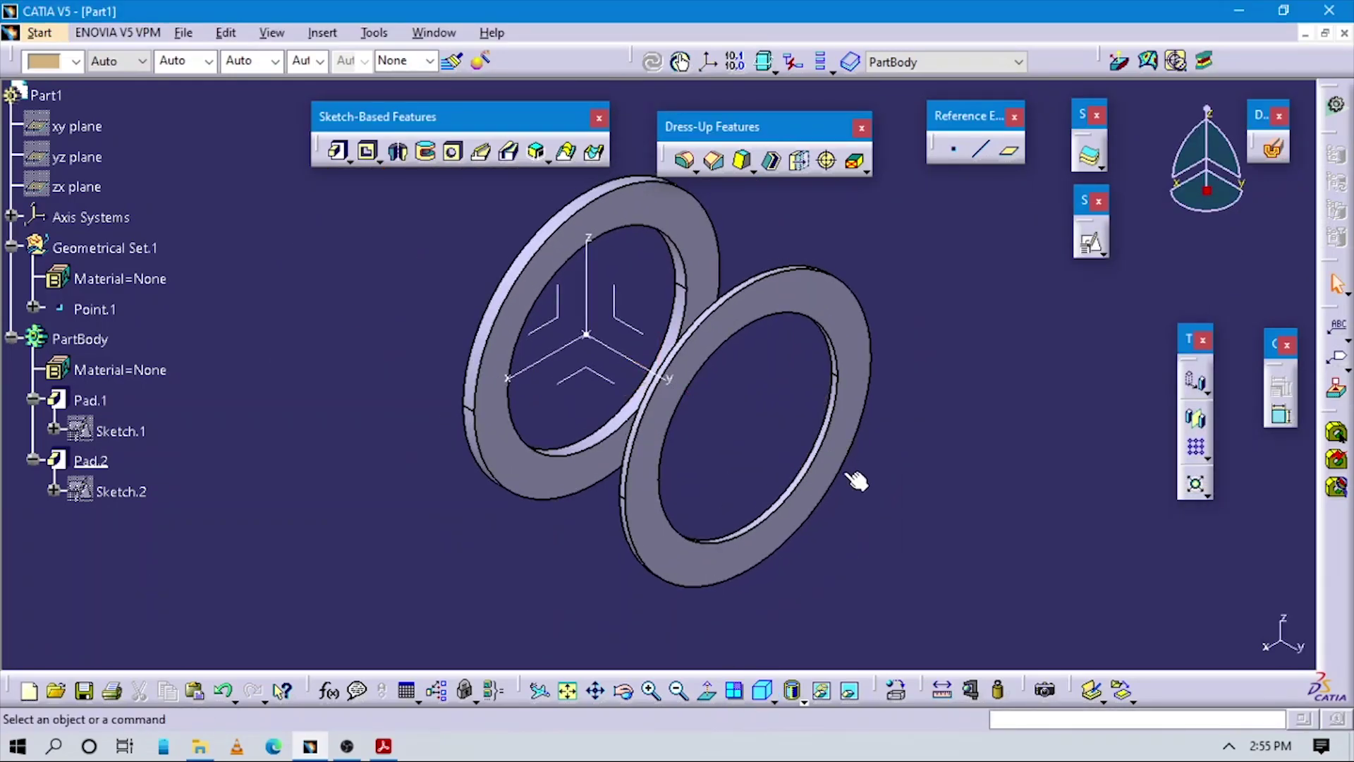
{"action": "middle_click_drag", "start_coordinate": [665, 420], "coordinate": [703, 274]}
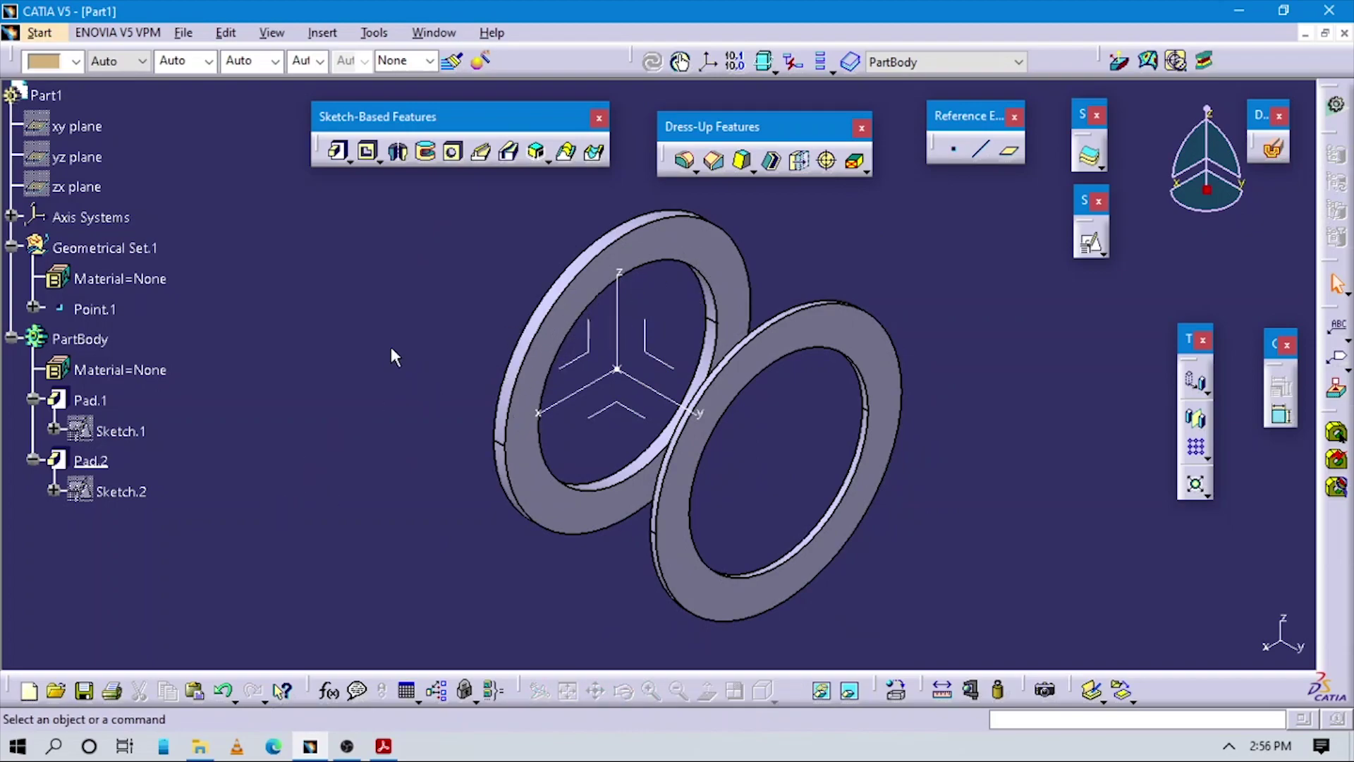
{"action": "middle_click_drag", "start_coordinate": [562, 326], "coordinate": [553, 362]}
{"action": "left_click", "coordinate": [561, 340]}
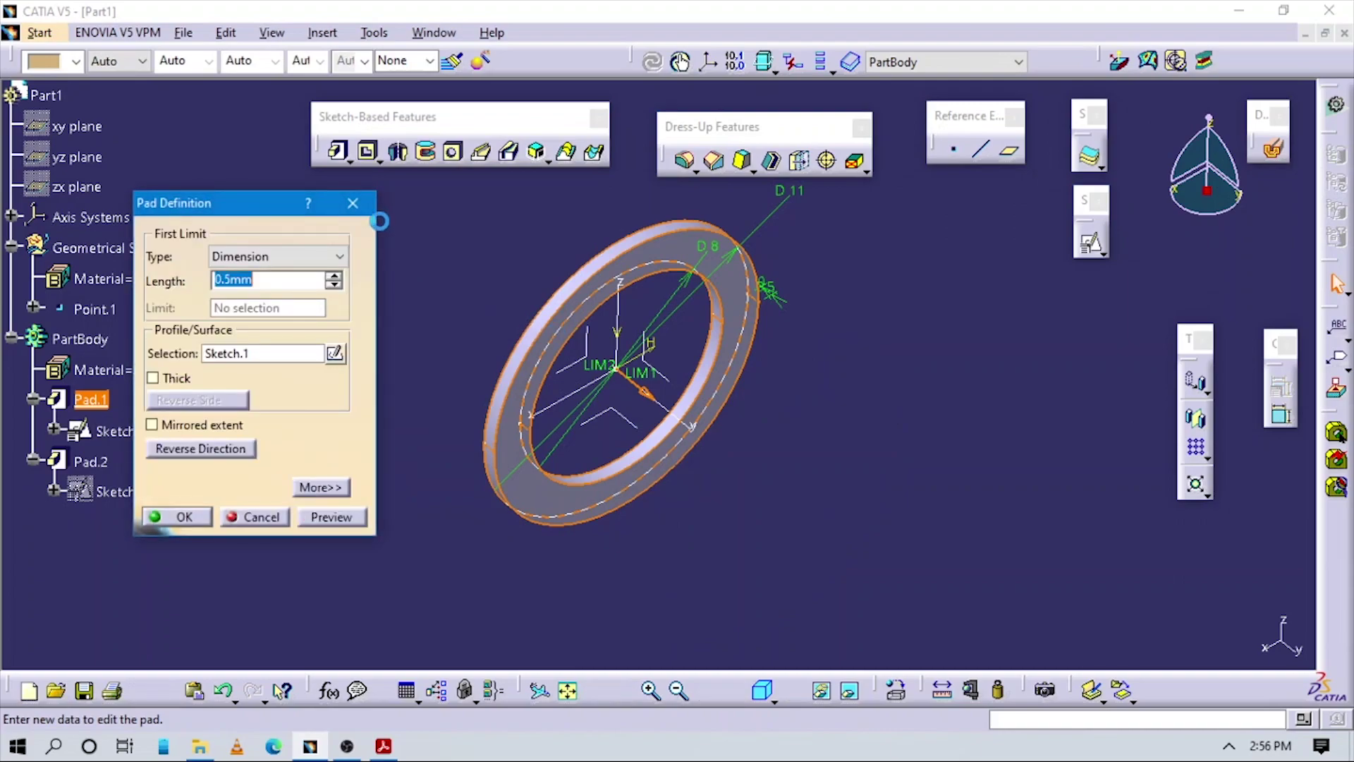
{"action": "left_click", "coordinate": [355, 203]}
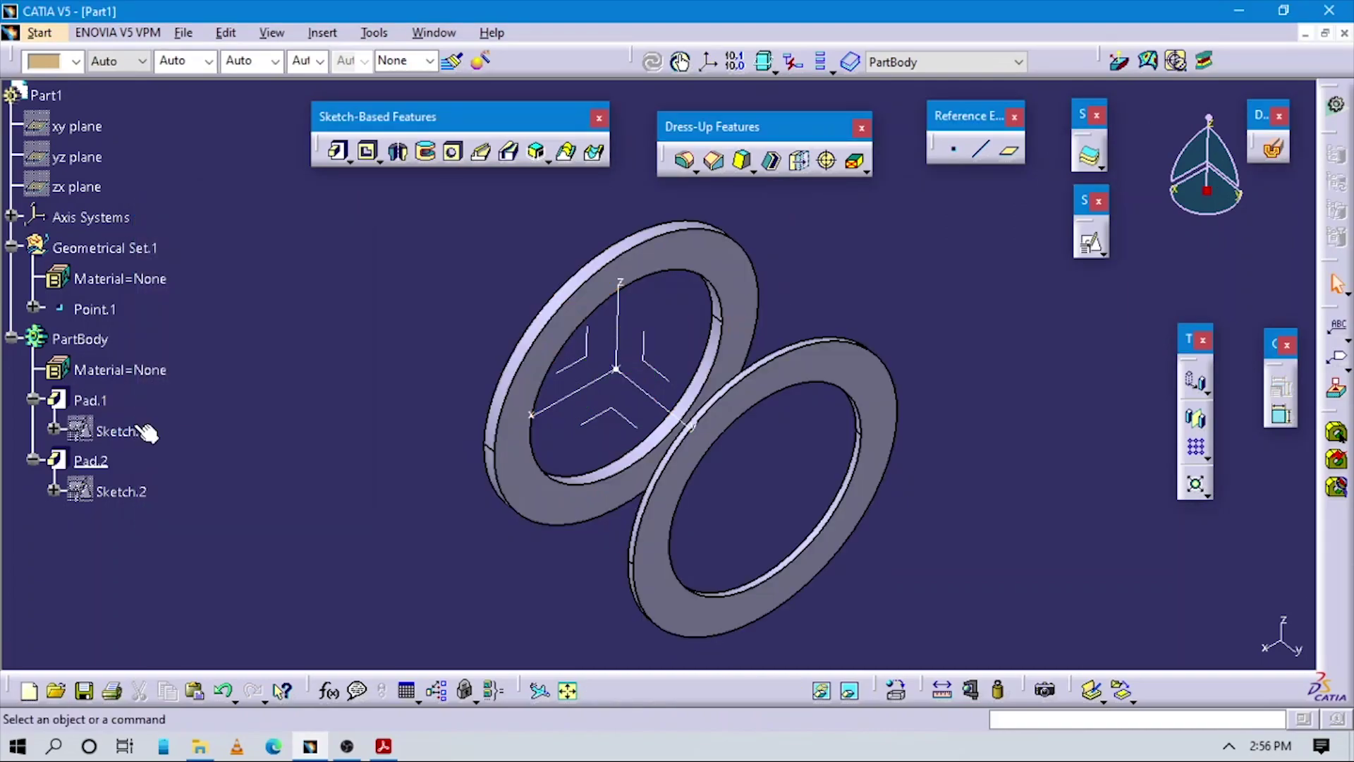
- Convert the inner 8 mm circle in the first ring's sketch to construction geometry and exit, turning that ring into a solid disc
{"action": "left_click", "coordinate": [120, 431]}
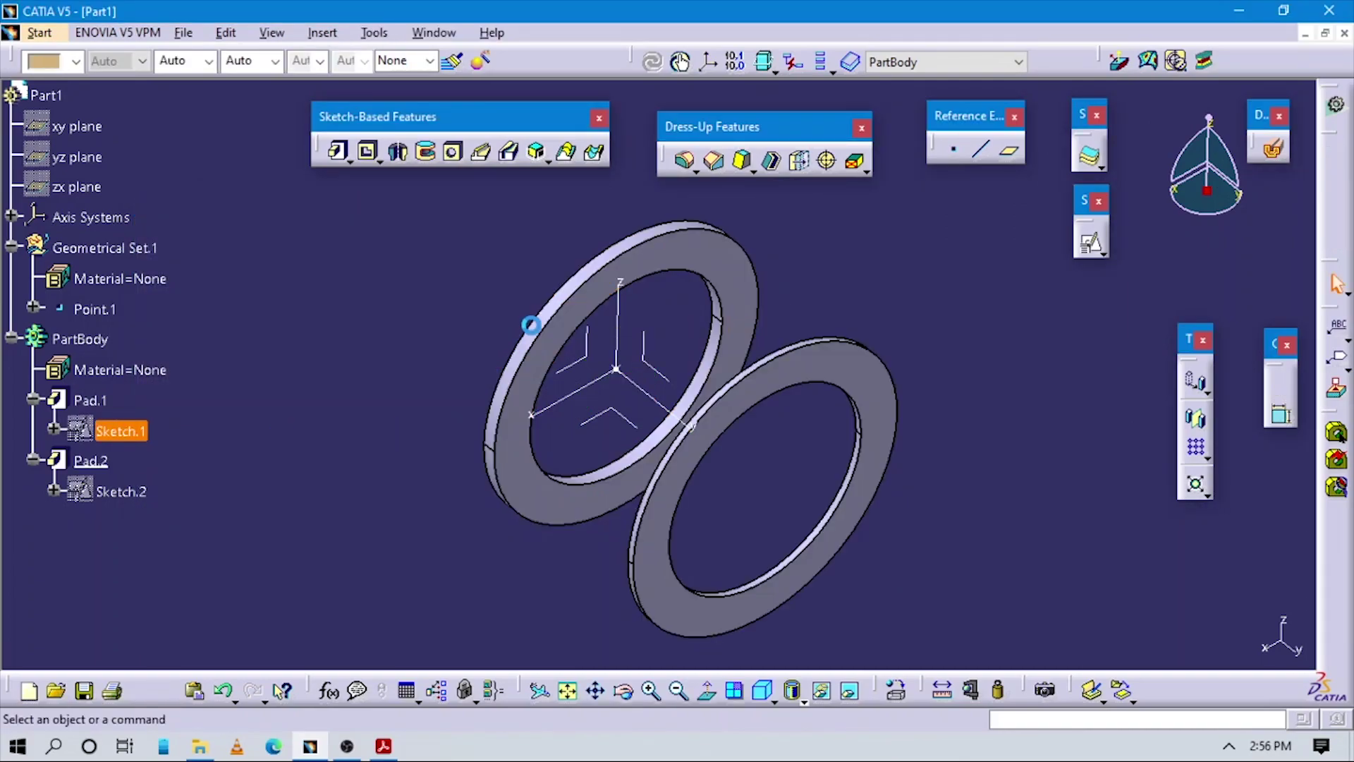
{"action": "middle_click_drag", "start_coordinate": [718, 335], "coordinate": [762, 404]}
{"action": "left_click", "coordinate": [677, 282]}
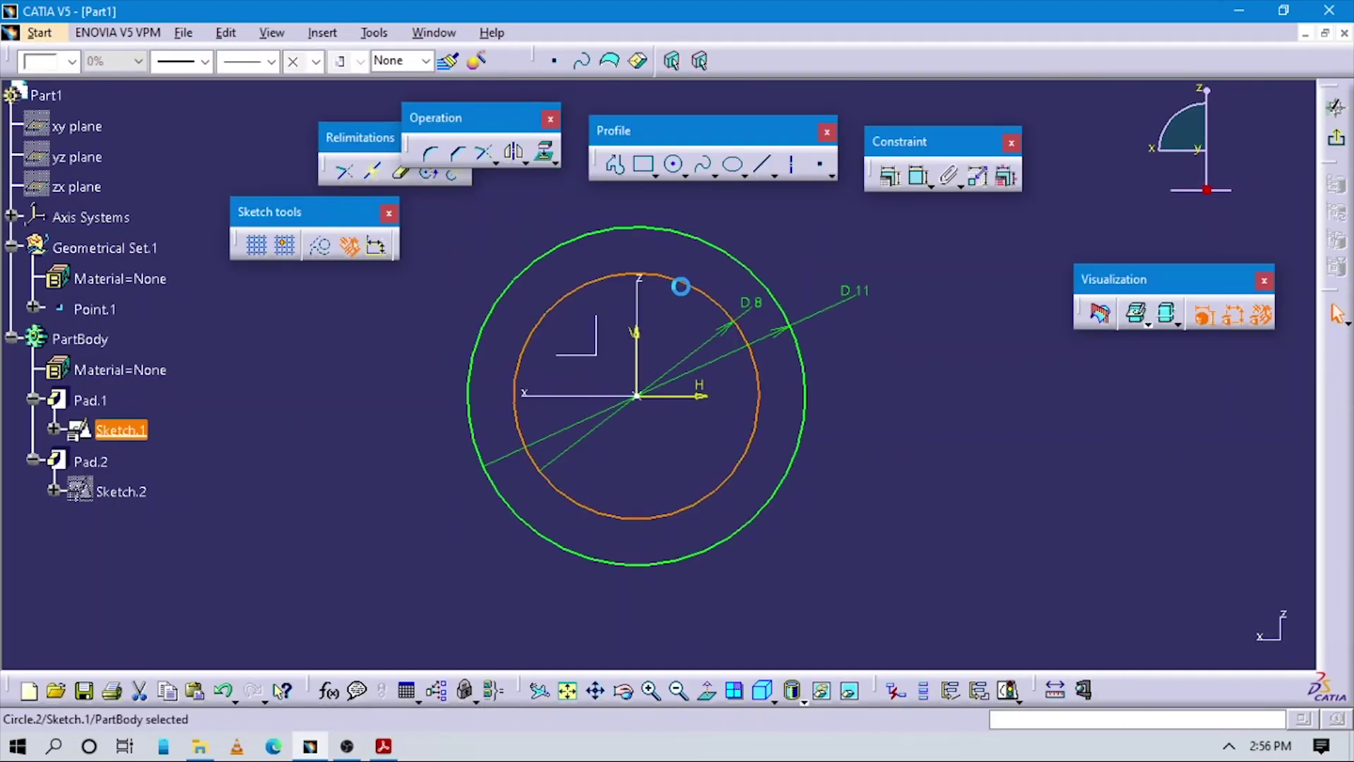
{"action": "left_click", "coordinate": [322, 246]}
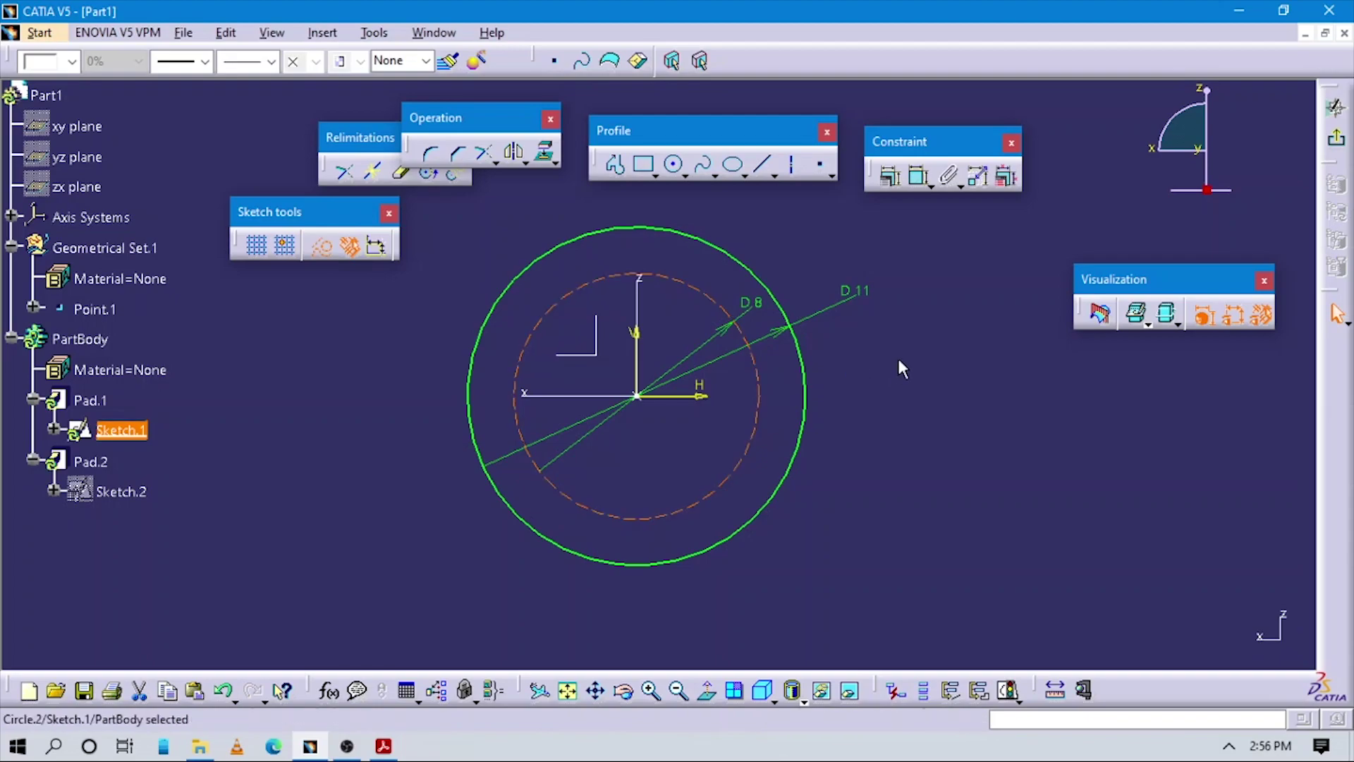
{"action": "left_click", "coordinate": [1335, 138]}
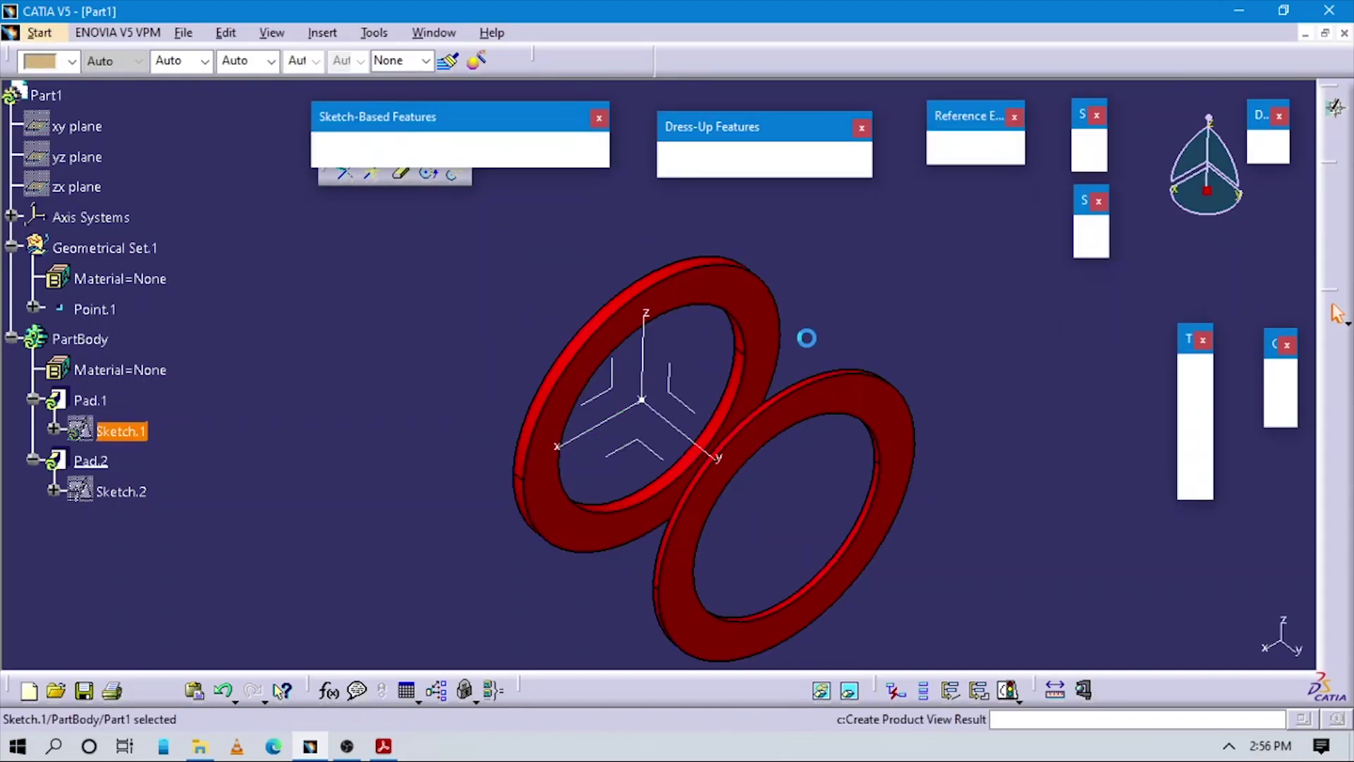
{"action": "middle_click_drag", "start_coordinate": [748, 470], "coordinate": [735, 430]}
{"action": "left_click", "coordinate": [366, 338]}
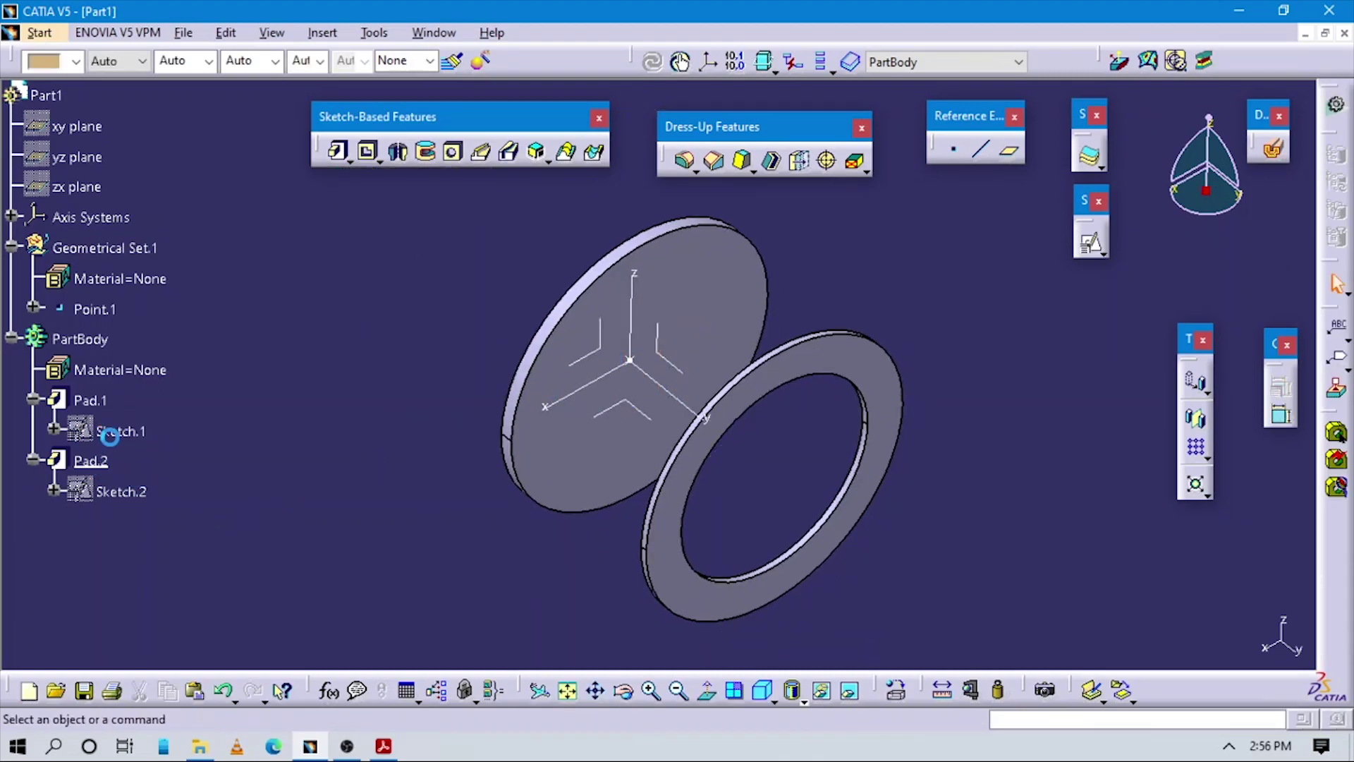
- Reopen the base disc's sketch to inspect its solid and construction circles, exit it, and view the disc and ring from both sides
{"action": "left_click", "coordinate": [115, 429]}
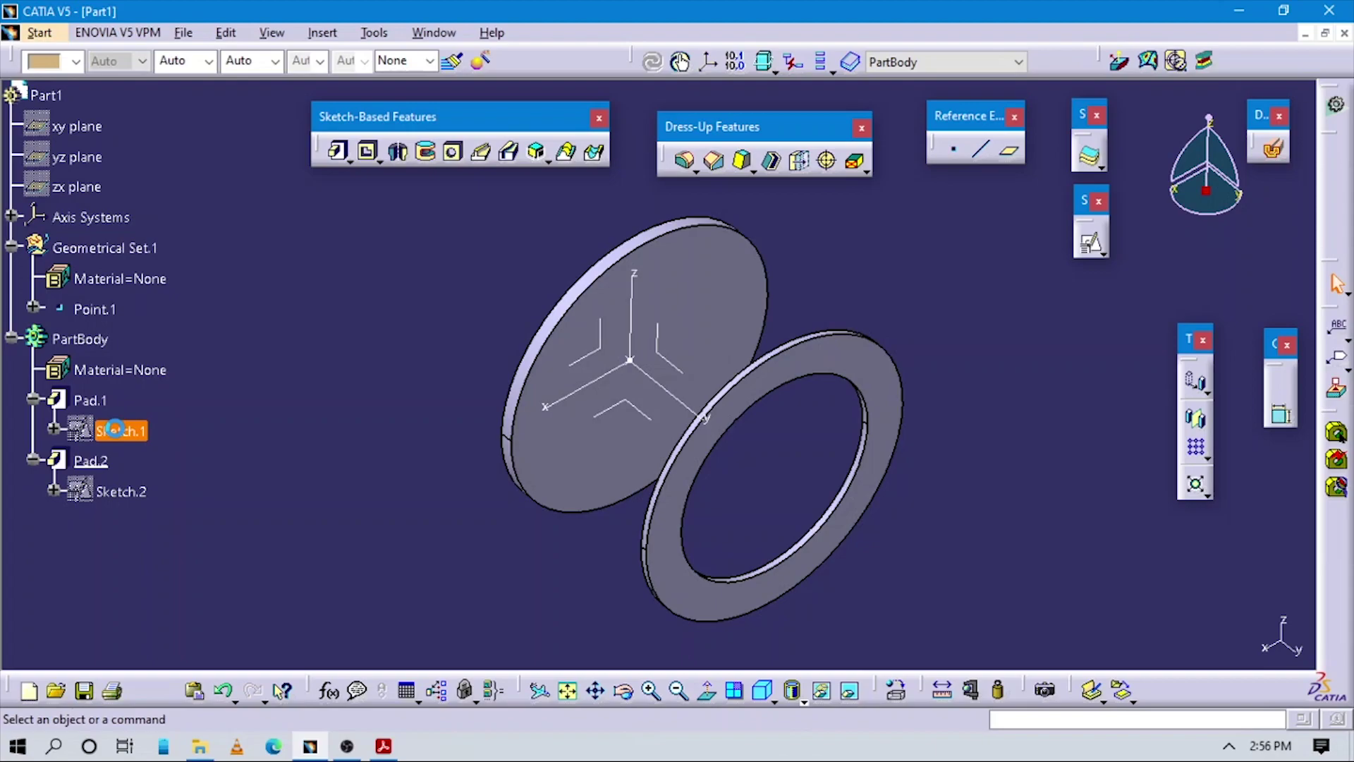
{"action": "double_click", "coordinate": [115, 429]}
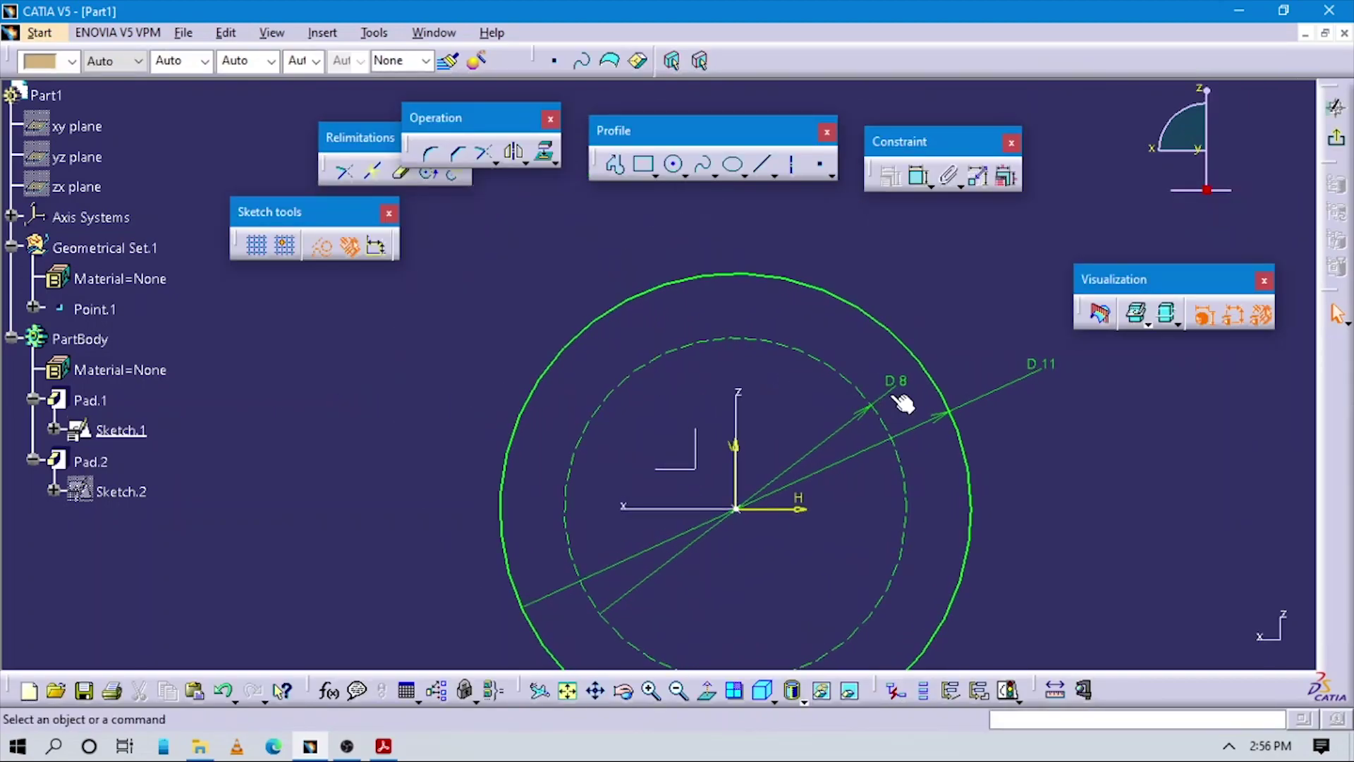
{"action": "middle_click_drag", "start_coordinate": [816, 539], "coordinate": [777, 437]}
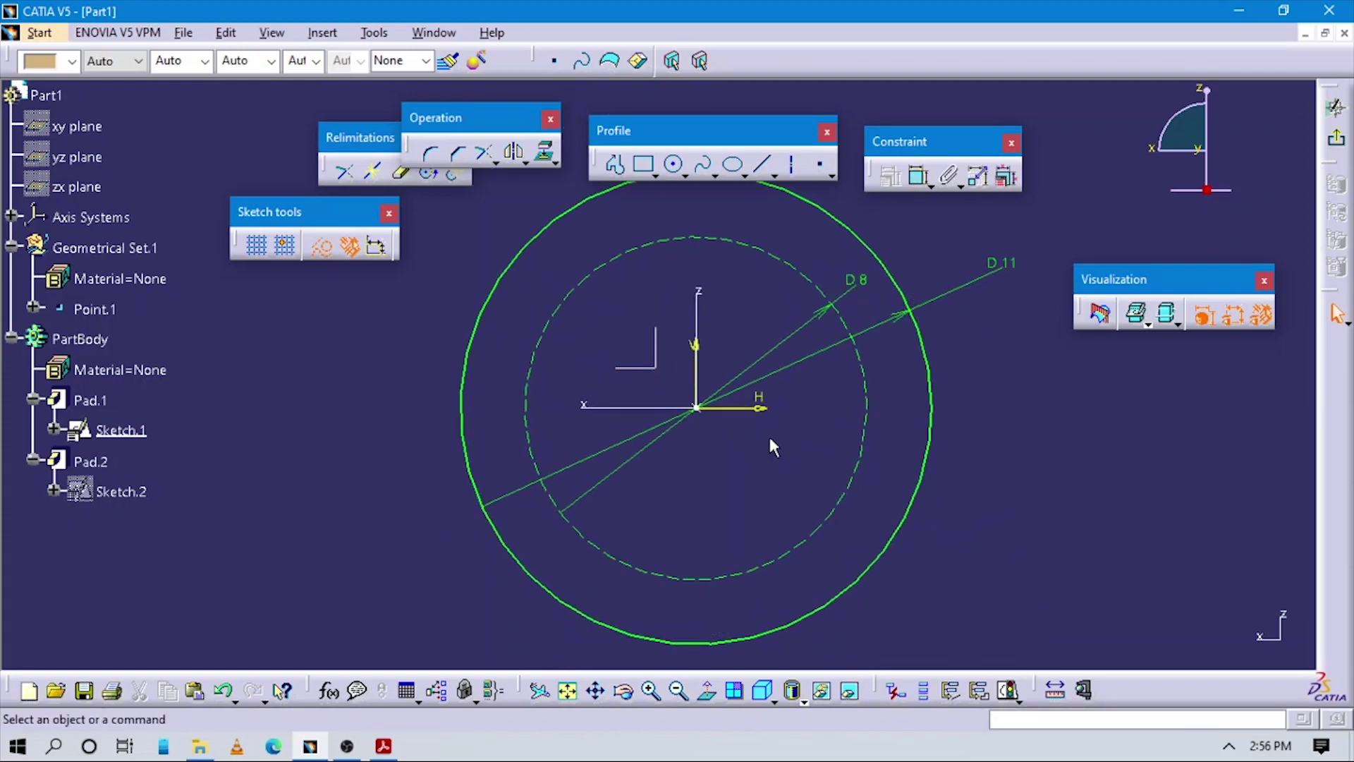
{"action": "middle_click_drag", "start_coordinate": [981, 393], "coordinate": [1020, 437], "text": "ctrl"}
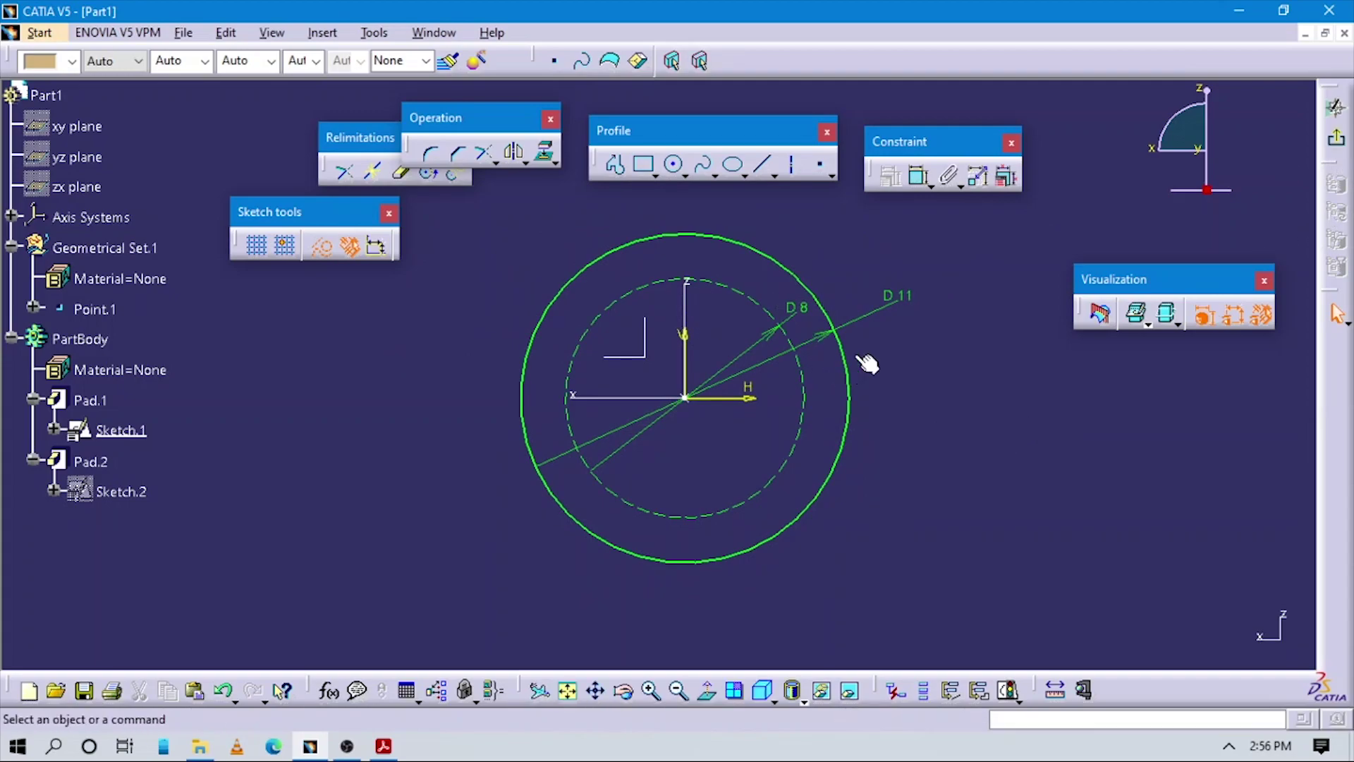
{"action": "left_click", "coordinate": [1335, 107]}
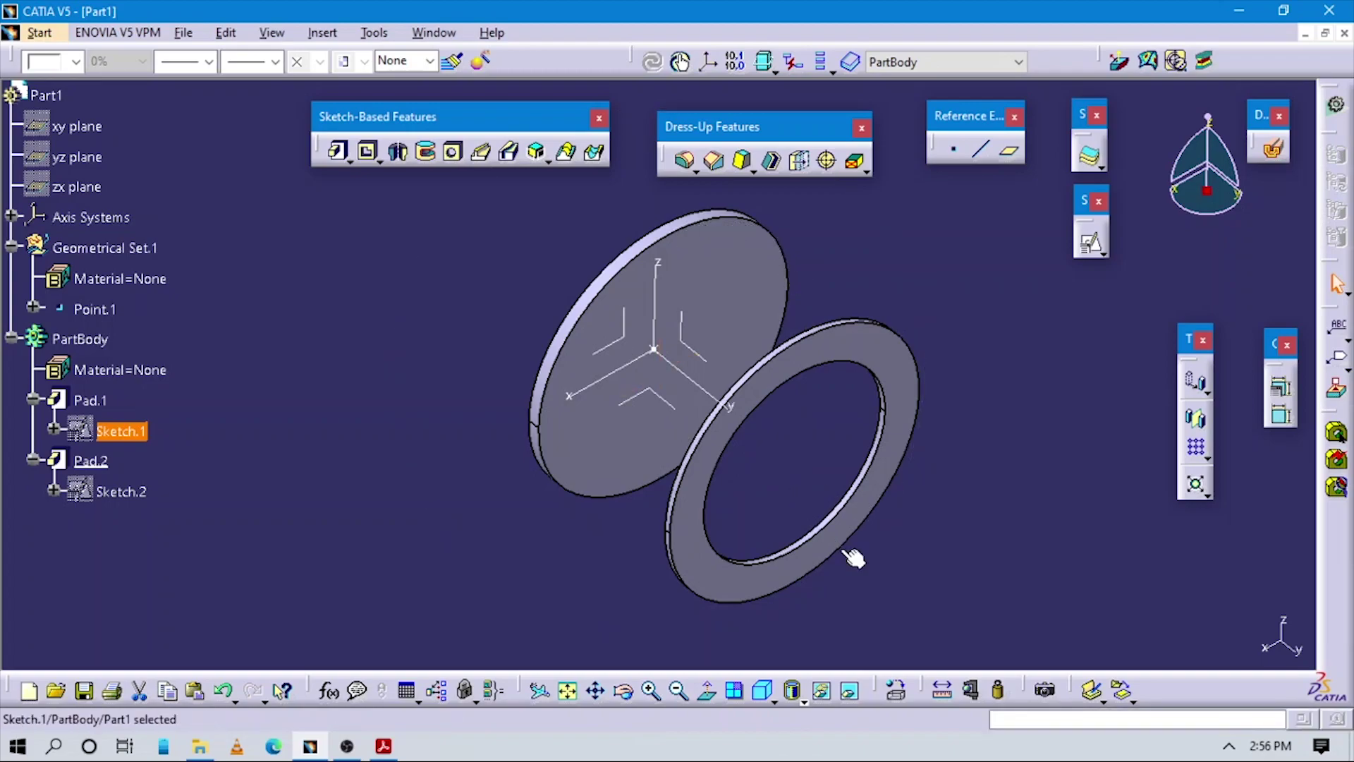
{"action": "left_click", "coordinate": [839, 575]}
{"action": "left_click", "coordinate": [761, 691]}
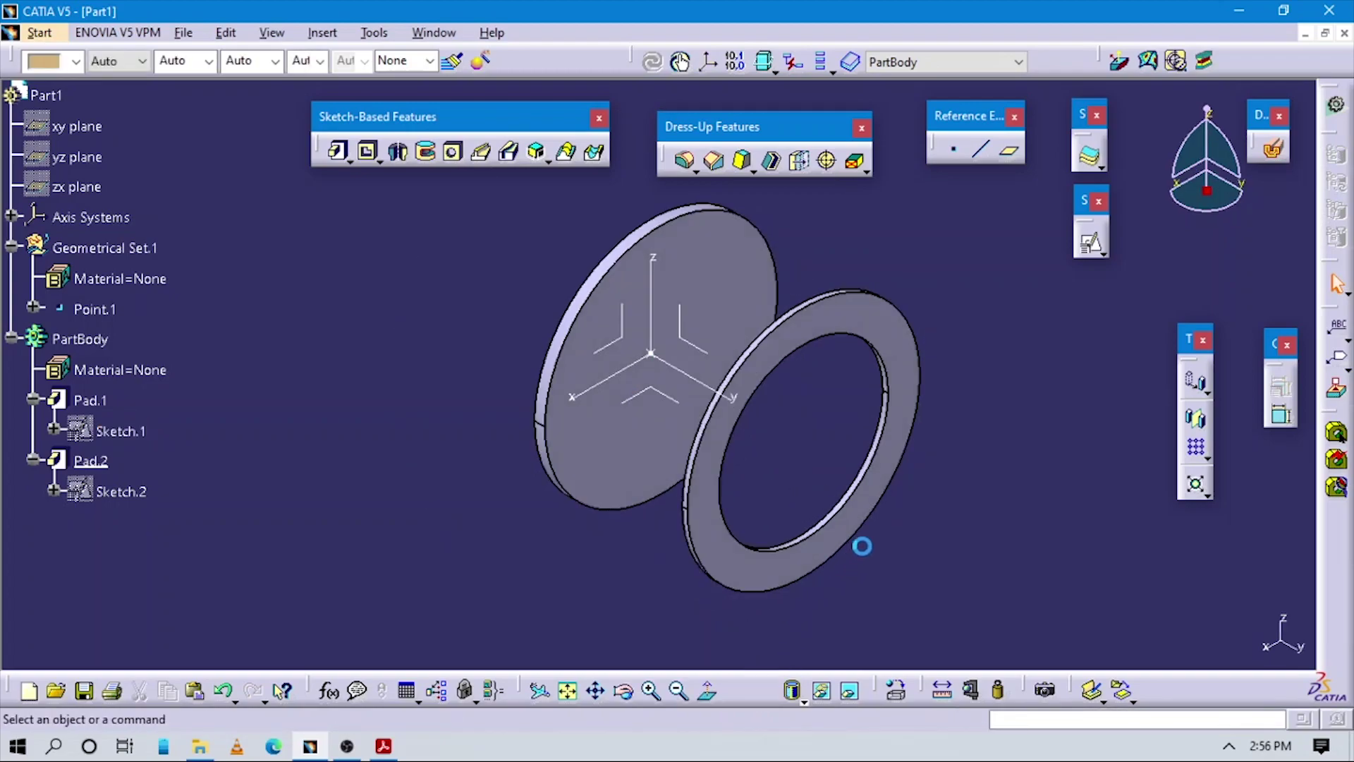
{"action": "middle_click_drag", "start_coordinate": [623, 362], "coordinate": [724, 289]}
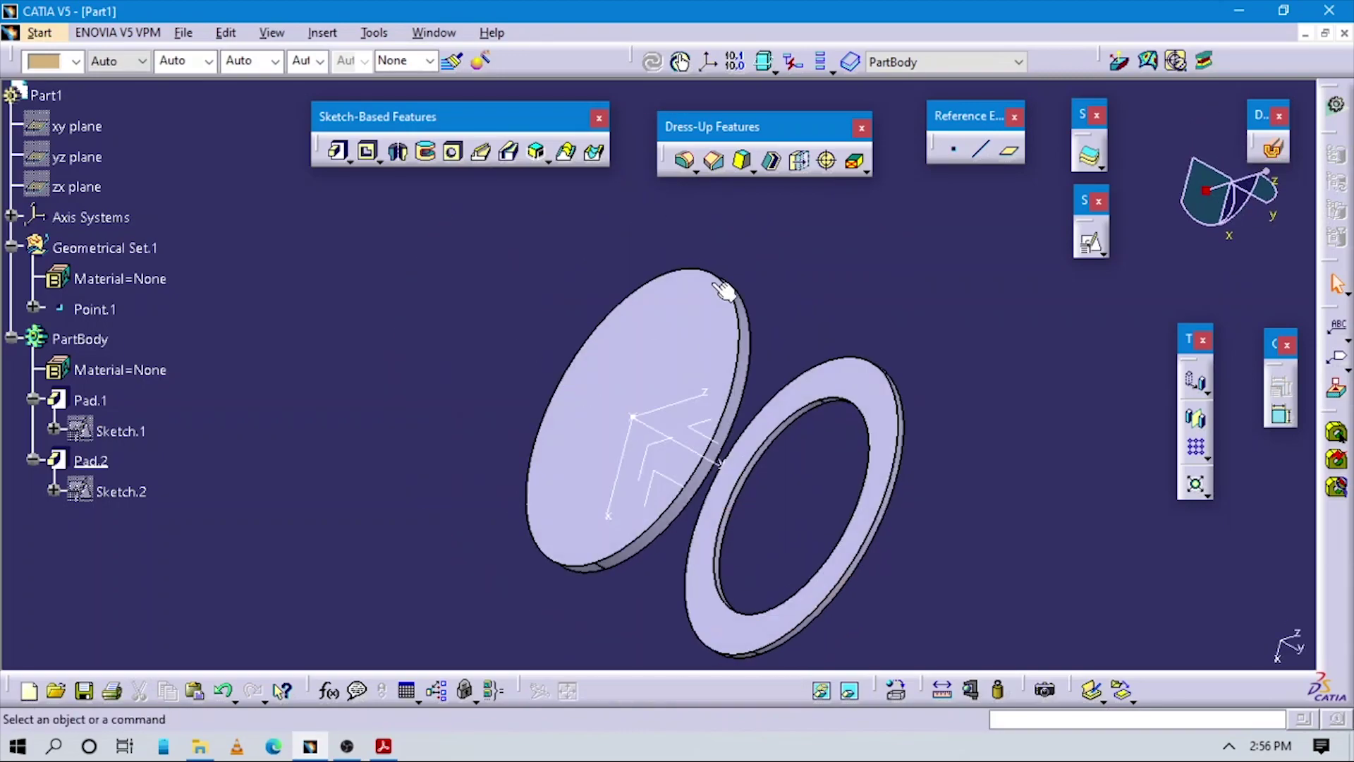
- Check the hub dimensions in the PDF's section view and start a positioned sketch on the axis system's ZX plane with its origin projected from Point.1
{"action": "key", "text": "alt+Tab"}
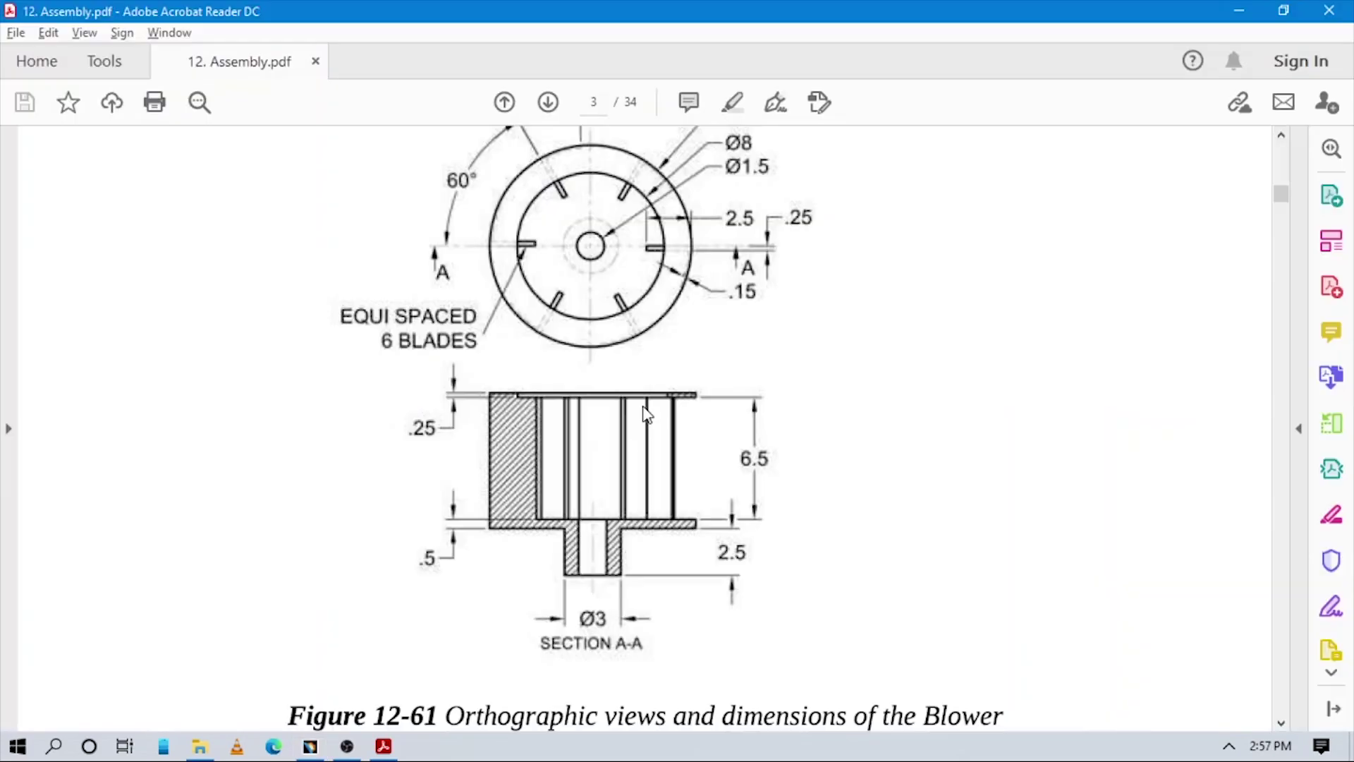
{"action": "scroll", "coordinate": [668, 537], "scroll_direction": "down", "scroll_amount": 3}
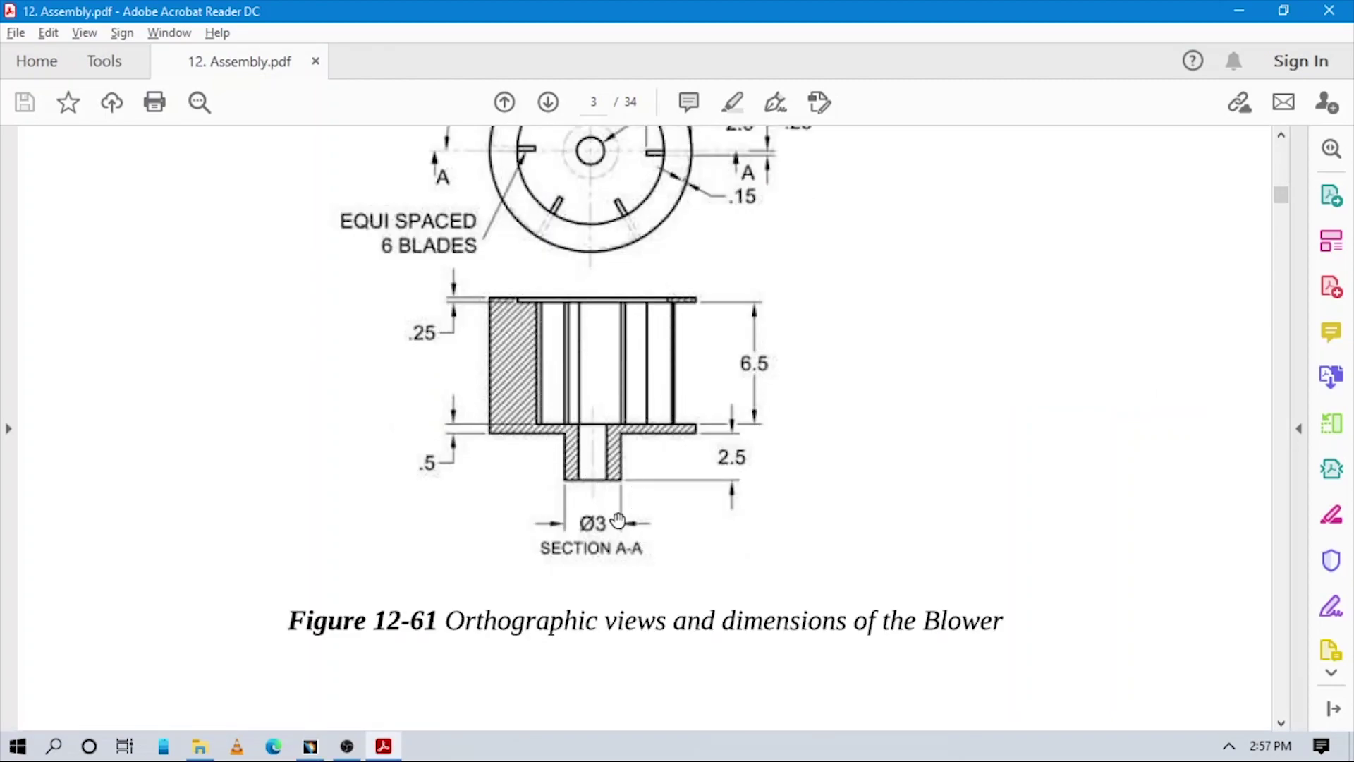
{"action": "key", "text": "alt+Tab"}
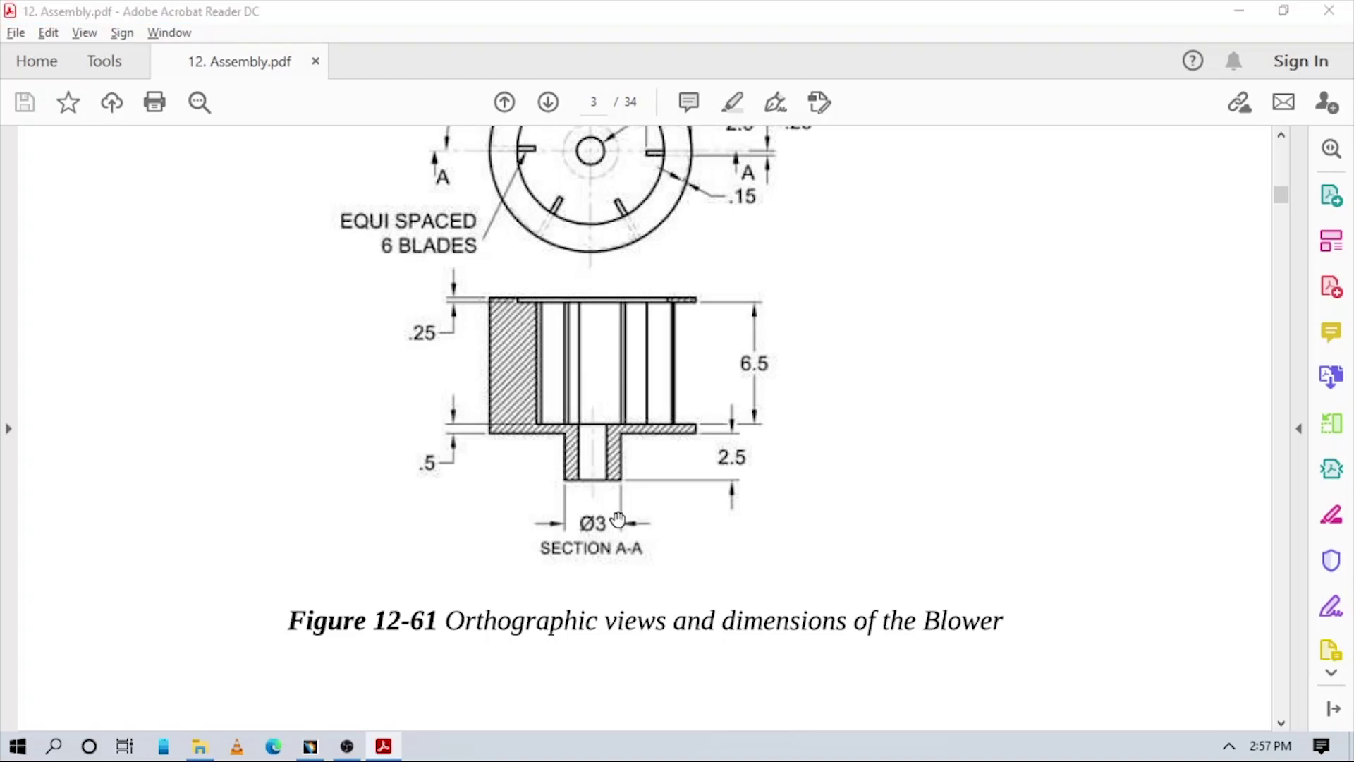
{"action": "key", "text": "alt+Tab"}
{"action": "key", "text": "alt+Tab"}
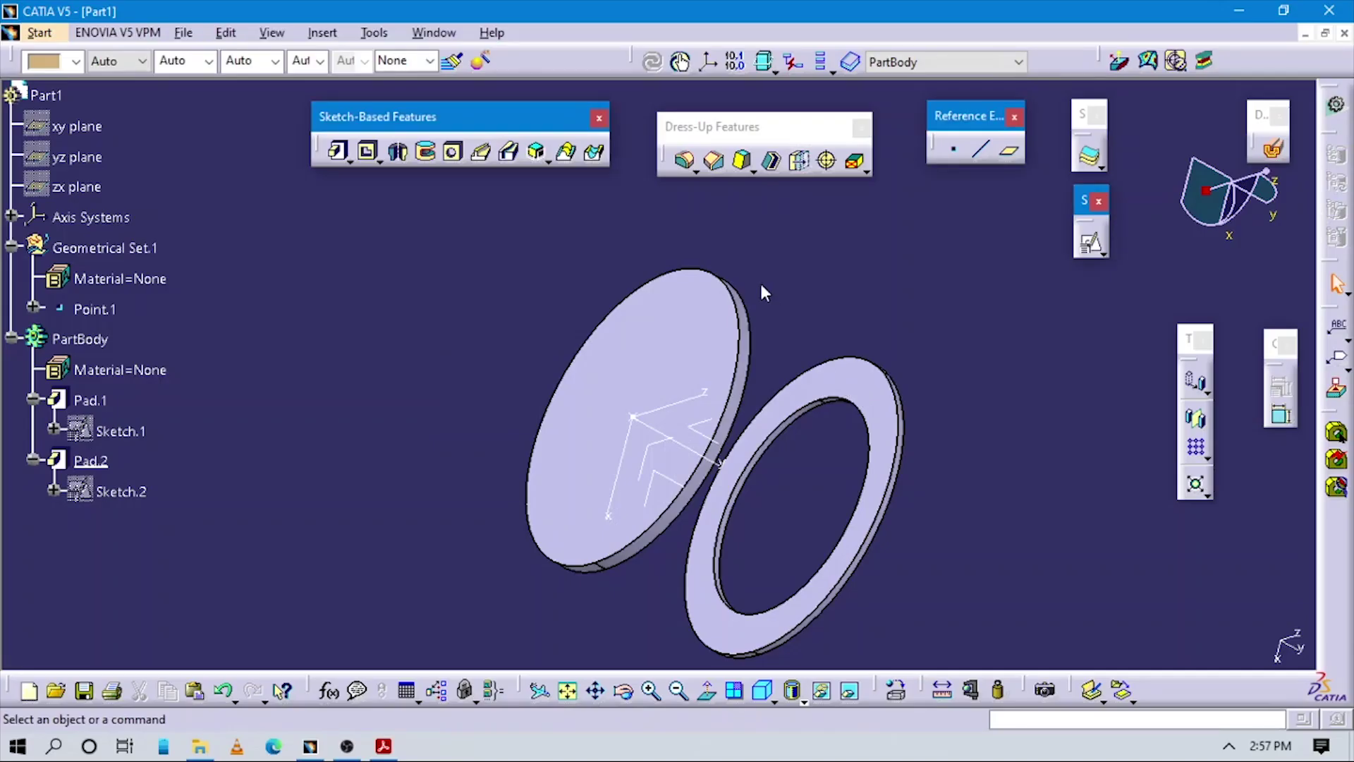
{"action": "left_click", "coordinate": [1092, 247]}
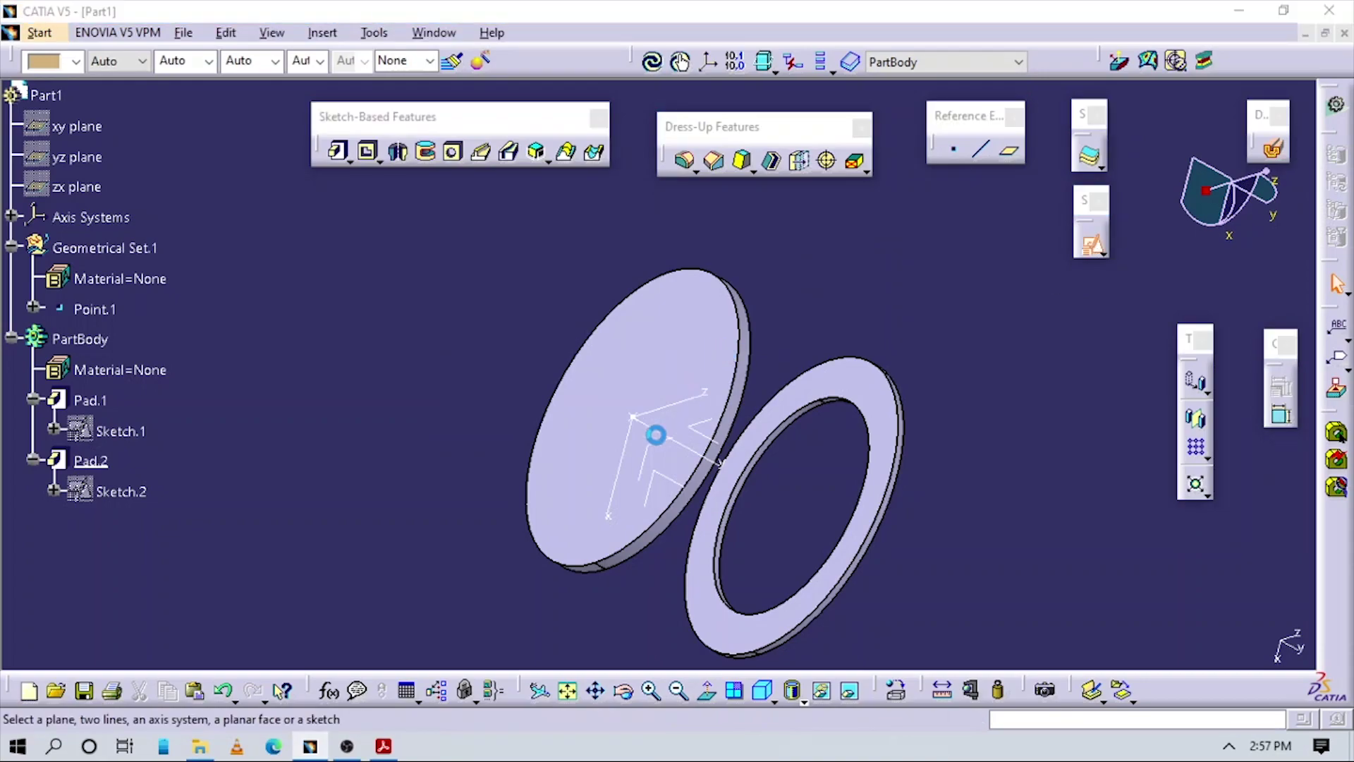
{"action": "left_click", "coordinate": [660, 443]}
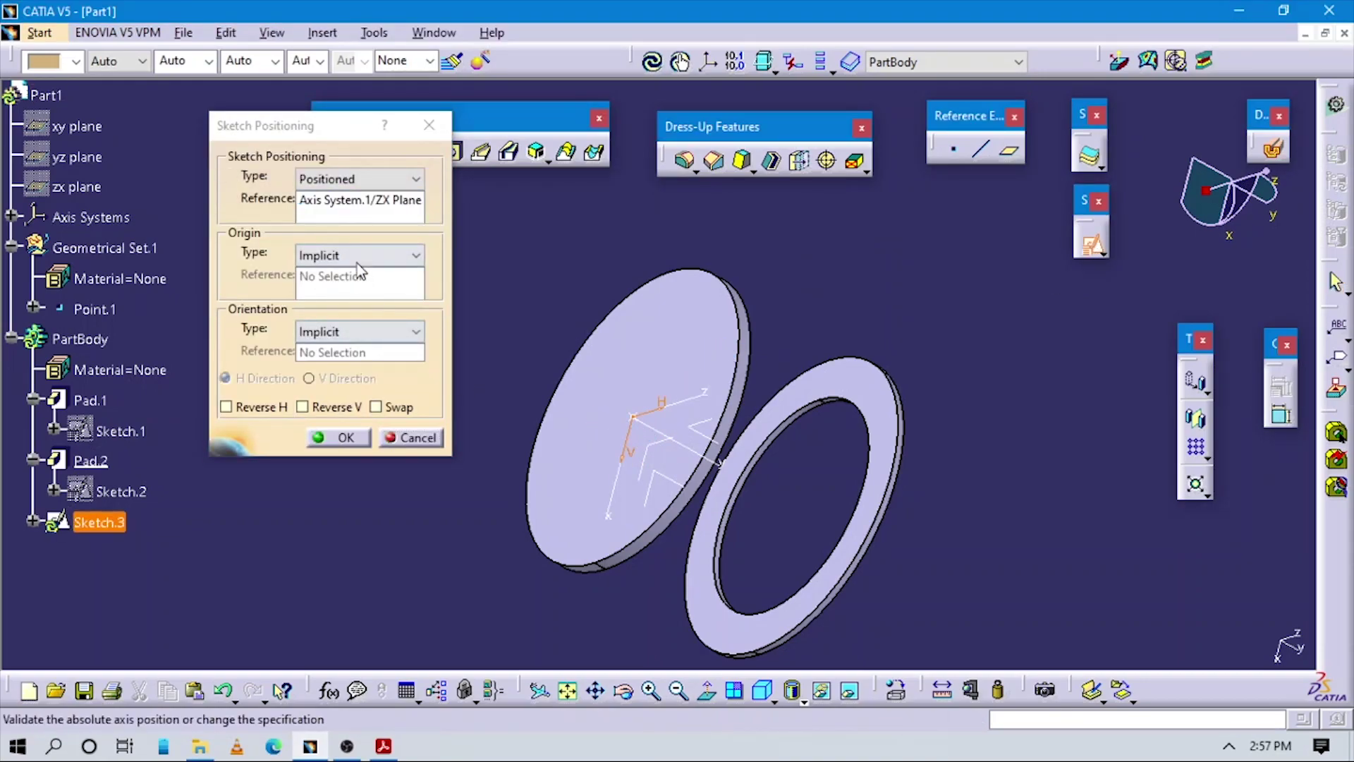
{"action": "left_click", "coordinate": [359, 260]}
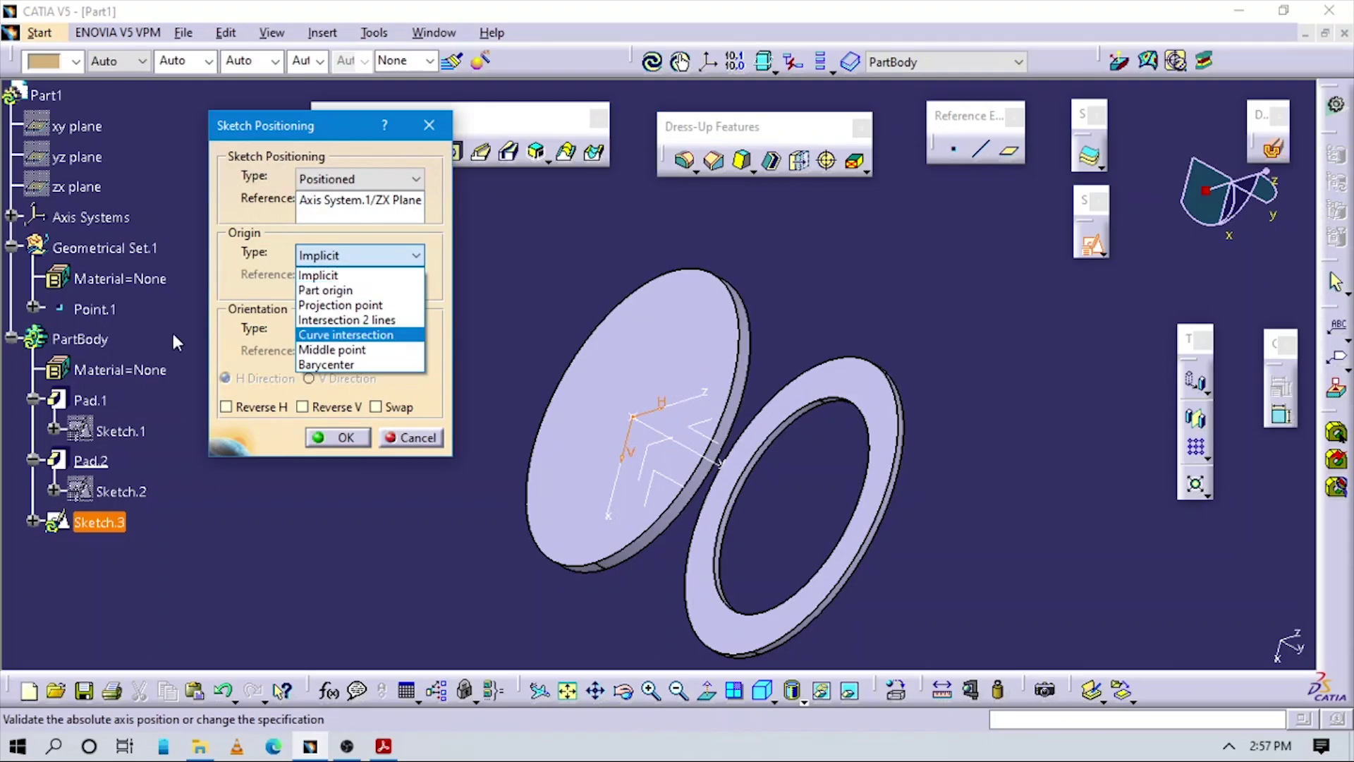
{"action": "left_click", "coordinate": [341, 305]}
{"action": "left_click", "coordinate": [83, 308]}
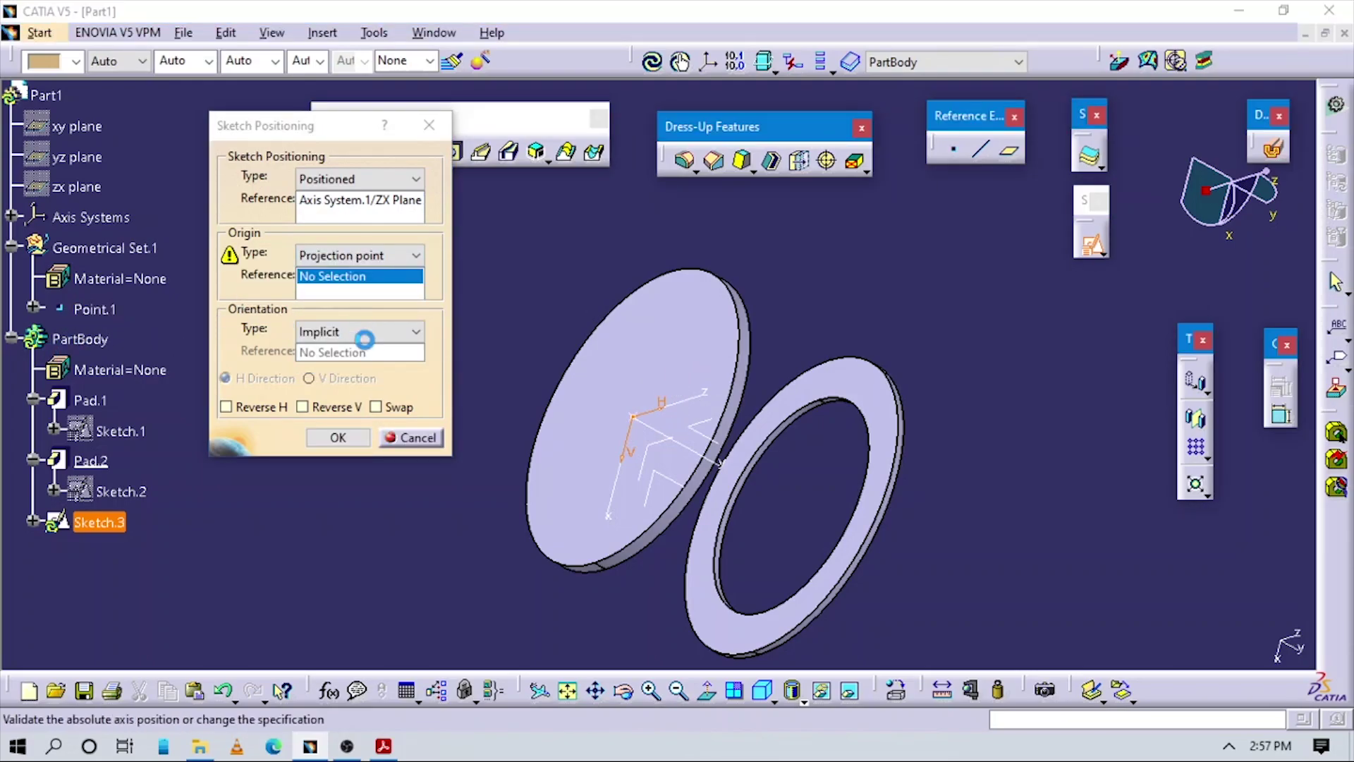
- Orient the sketch's H direction parallel to the X axis with H and V reversed, and enter the sketch
{"action": "left_click", "coordinate": [358, 332]}
{"action": "left_click", "coordinate": [346, 438]}
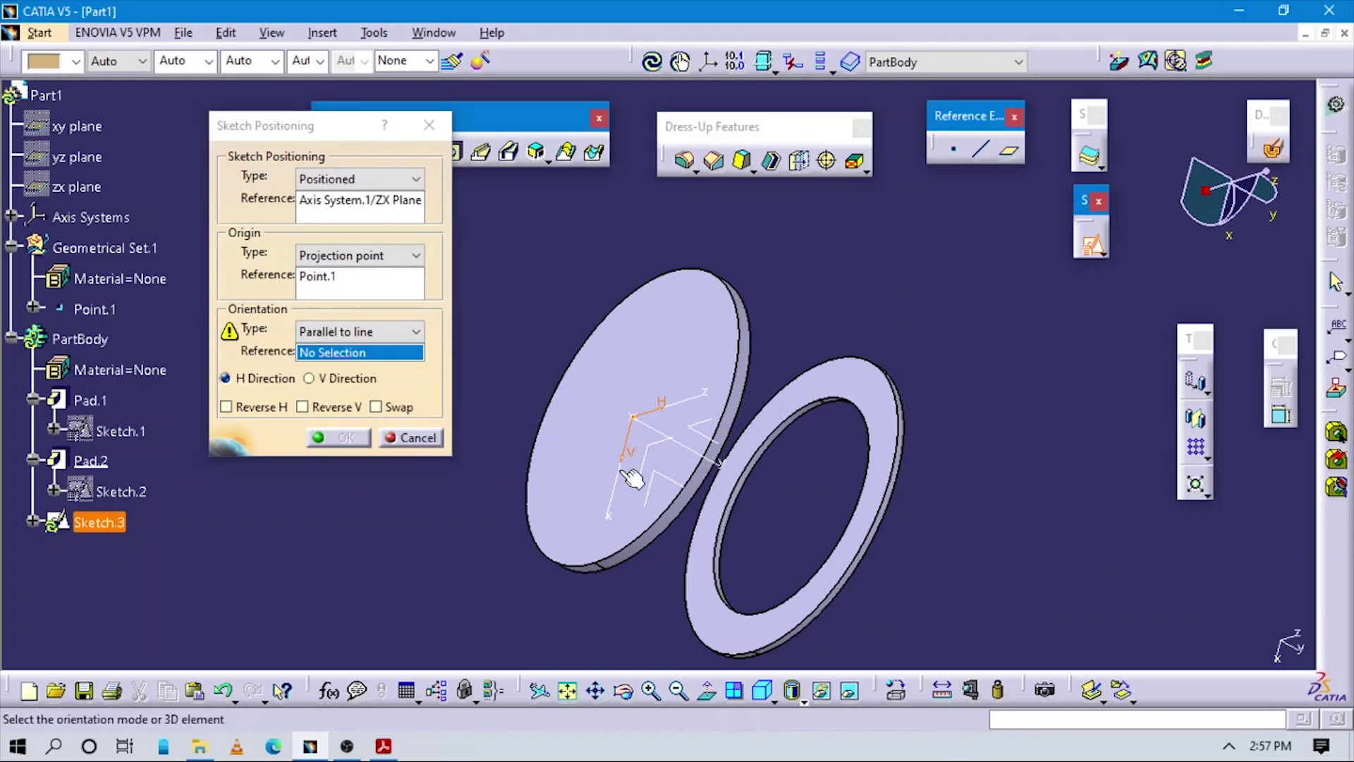
{"action": "left_click", "coordinate": [620, 459]}
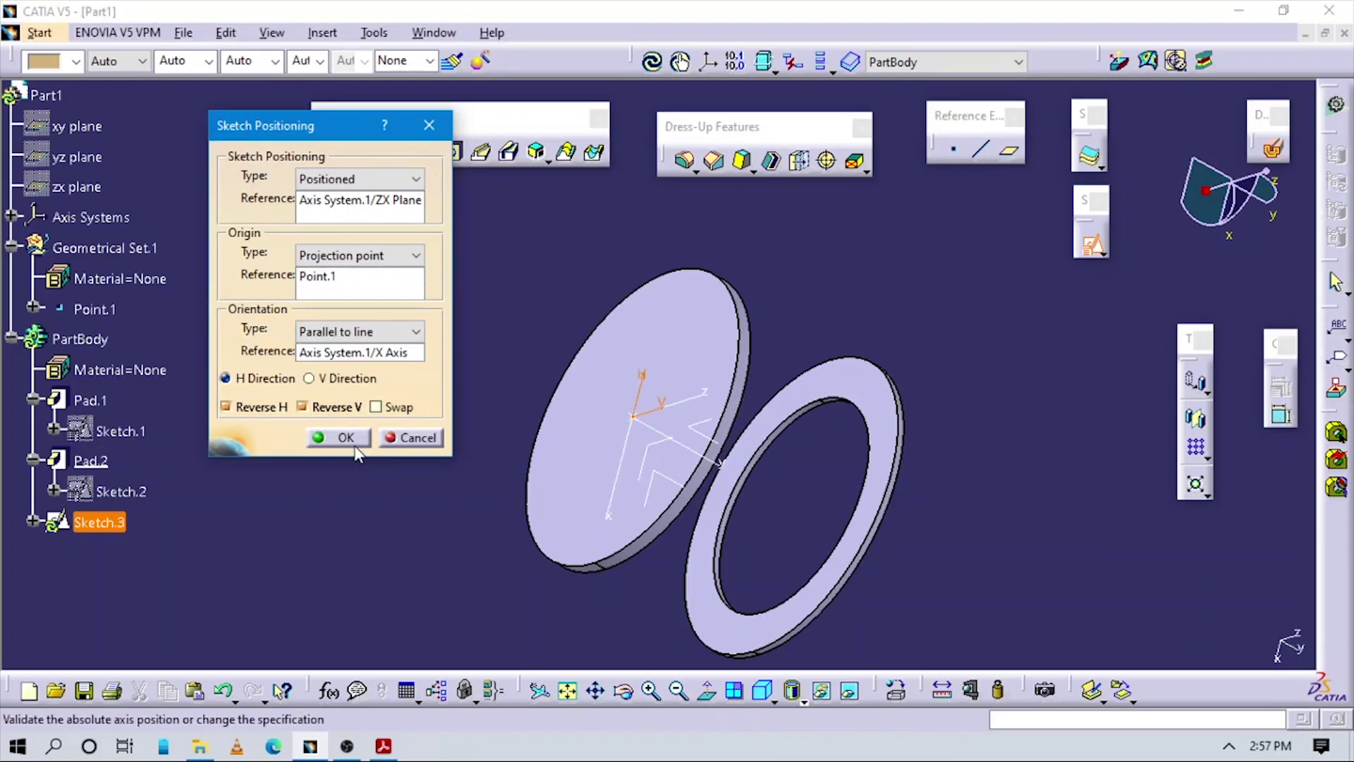
{"action": "left_click", "coordinate": [342, 438]}
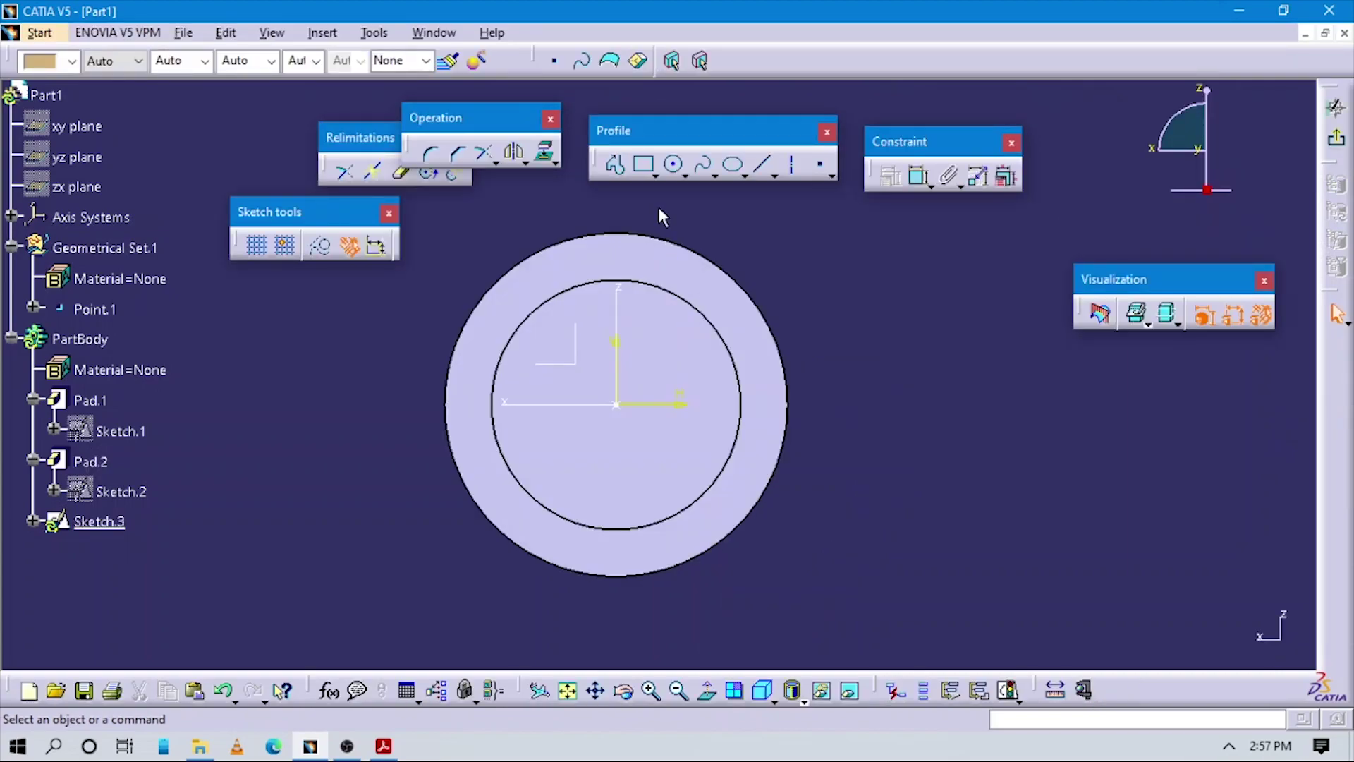
- Draw a circle about 5.2 mm in diameter centred on the sketch origin and dimension its diameter
{"action": "left_click", "coordinate": [669, 173]}
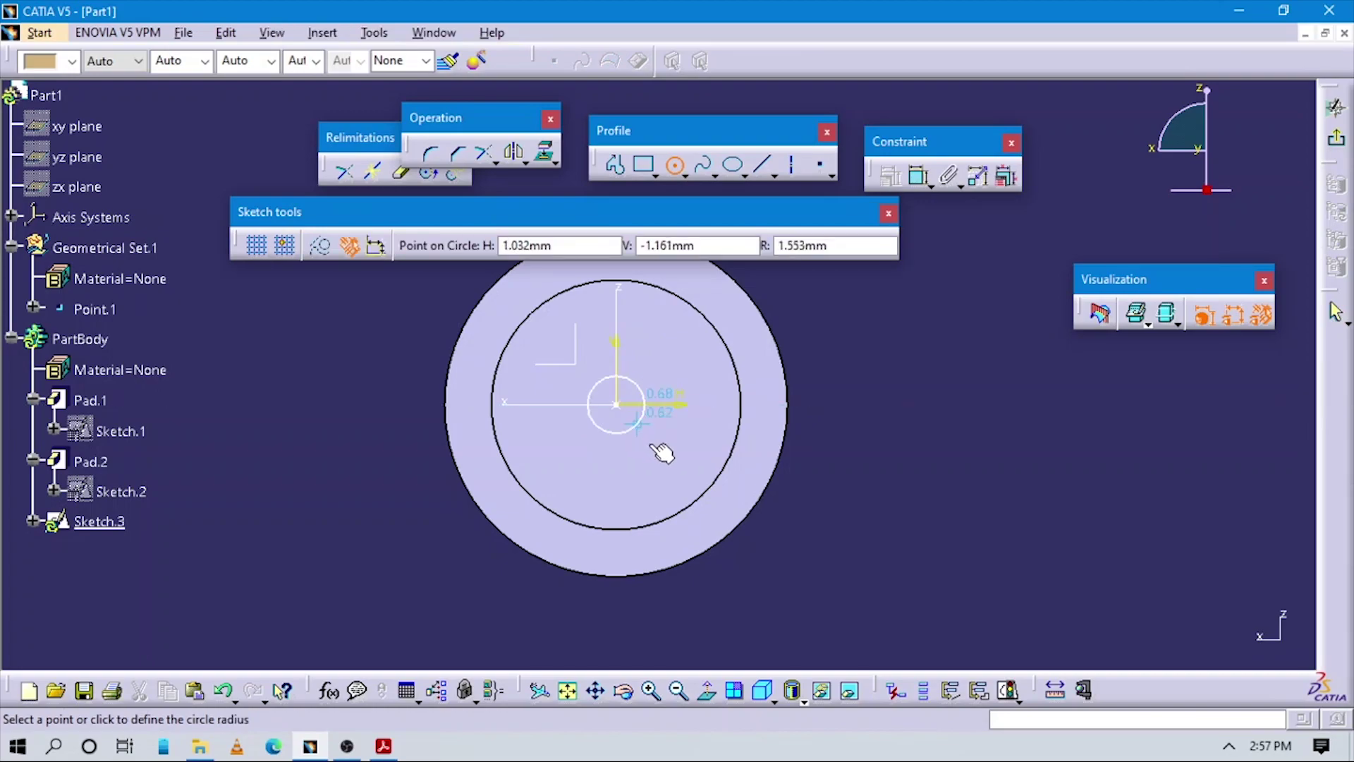
{"action": "left_click", "coordinate": [674, 462]}
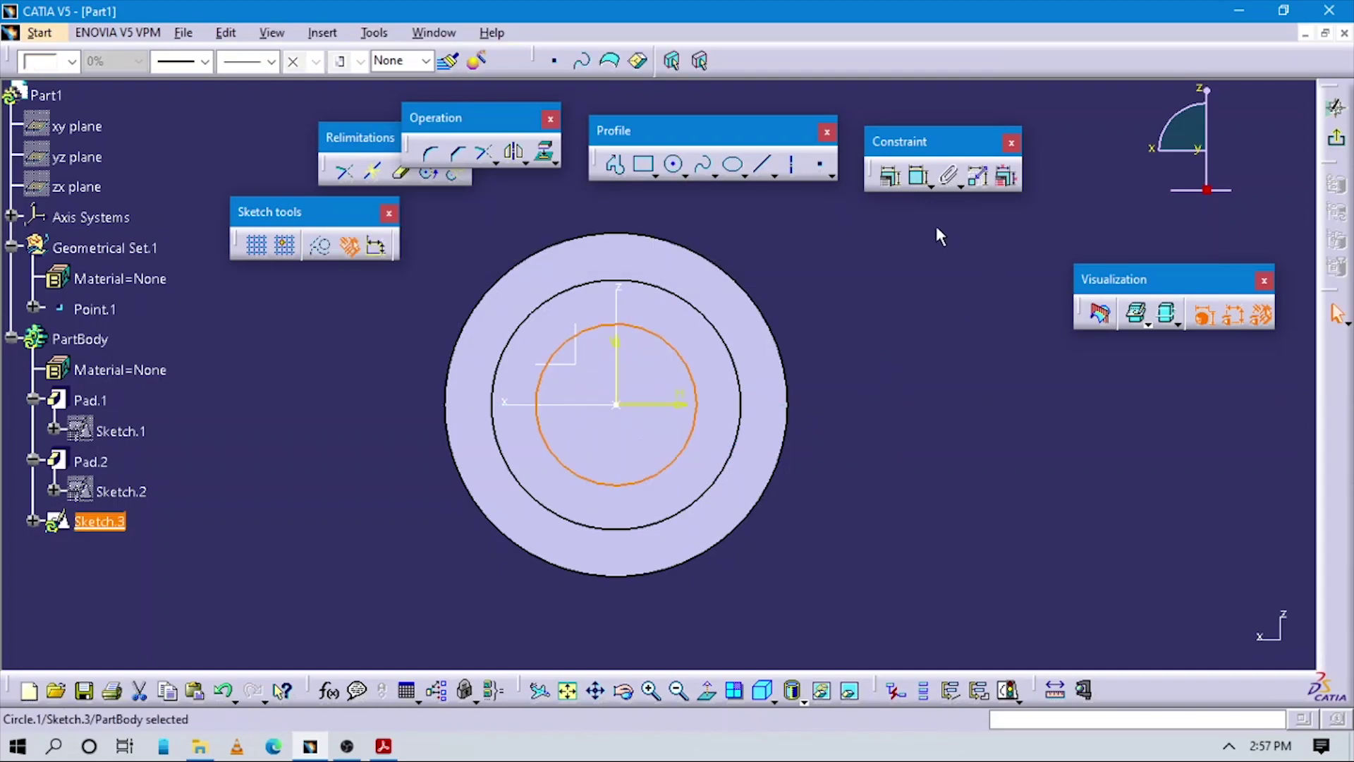
{"action": "left_click", "coordinate": [918, 176]}
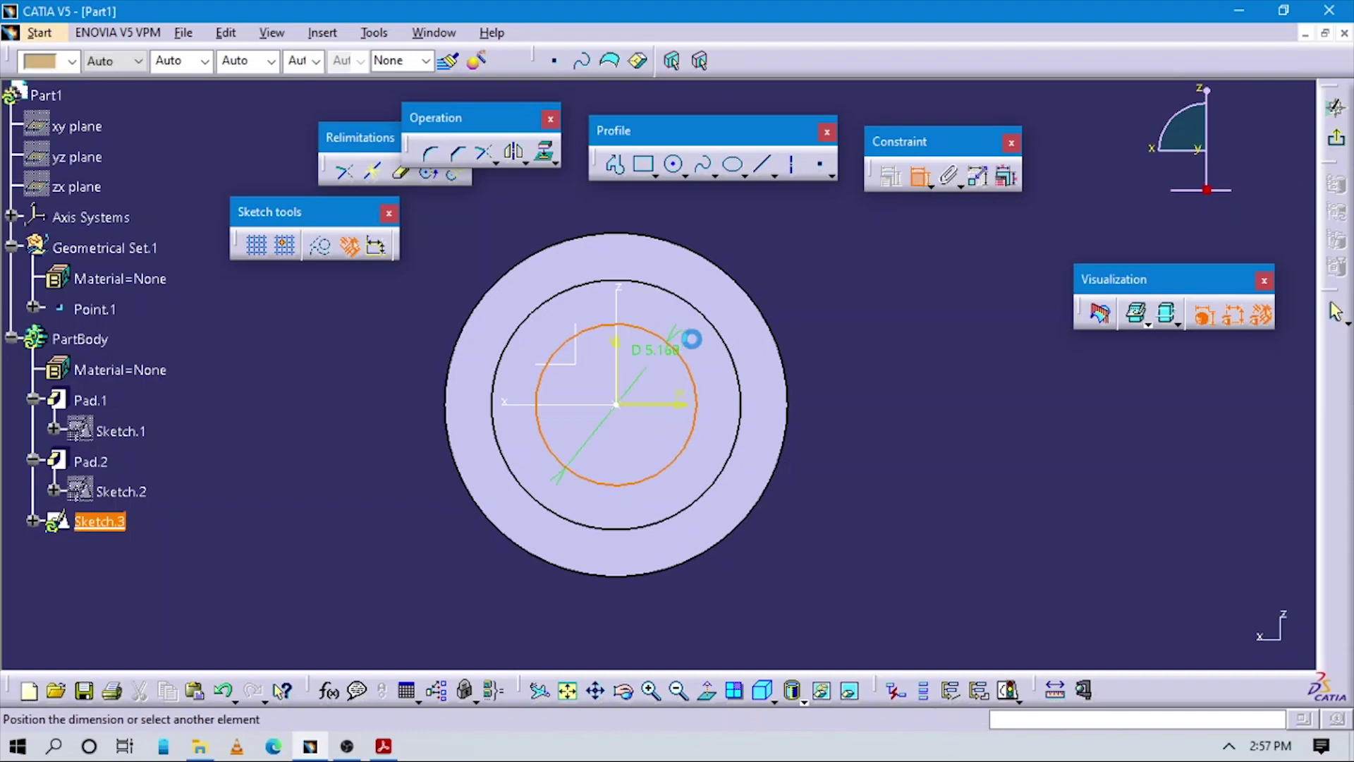
{"action": "left_click", "coordinate": [818, 326]}
- Set the hub circle's diameter to 3 mm, check it against the PDF drawing, and exit the sketch
{"action": "double_click", "coordinate": [850, 333]}
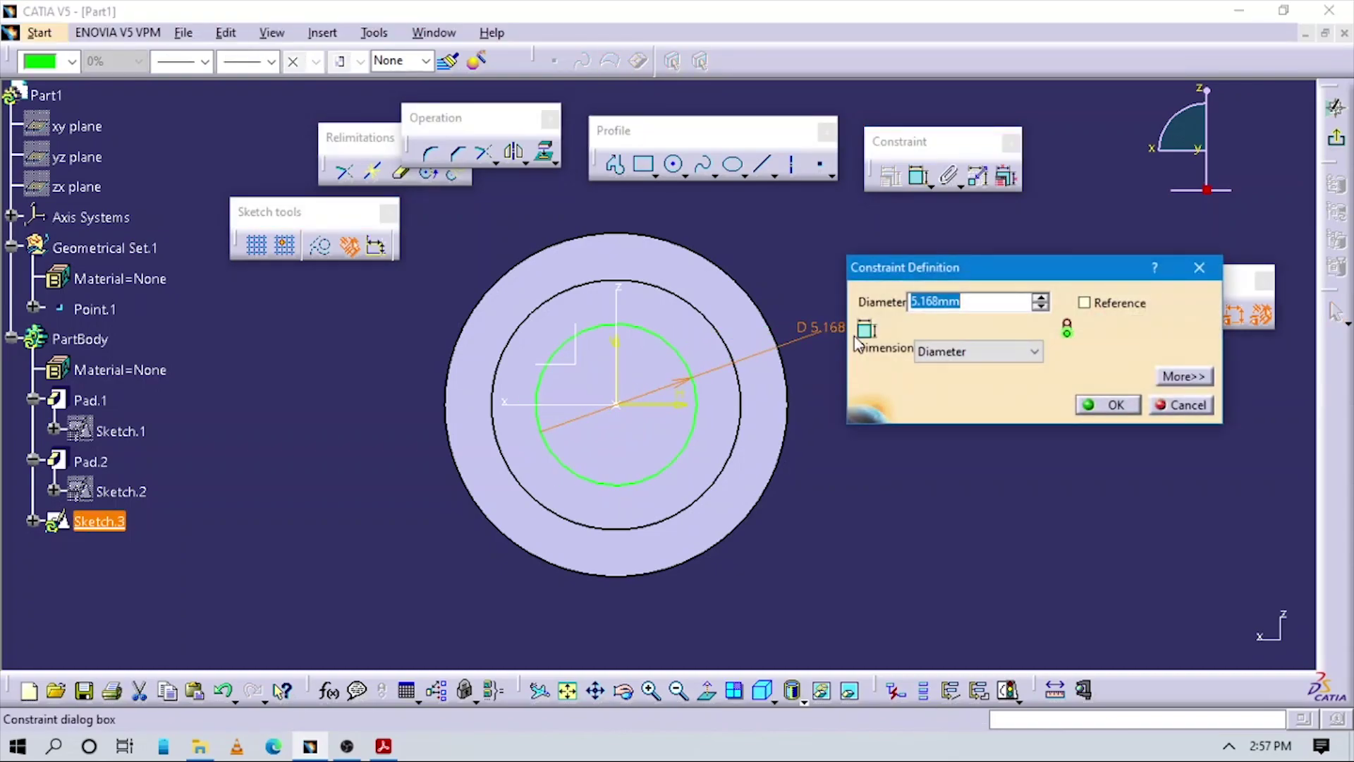
{"action": "type", "text": "3"}
{"action": "key", "text": "Return"}
{"action": "left_click", "coordinate": [383, 747]}
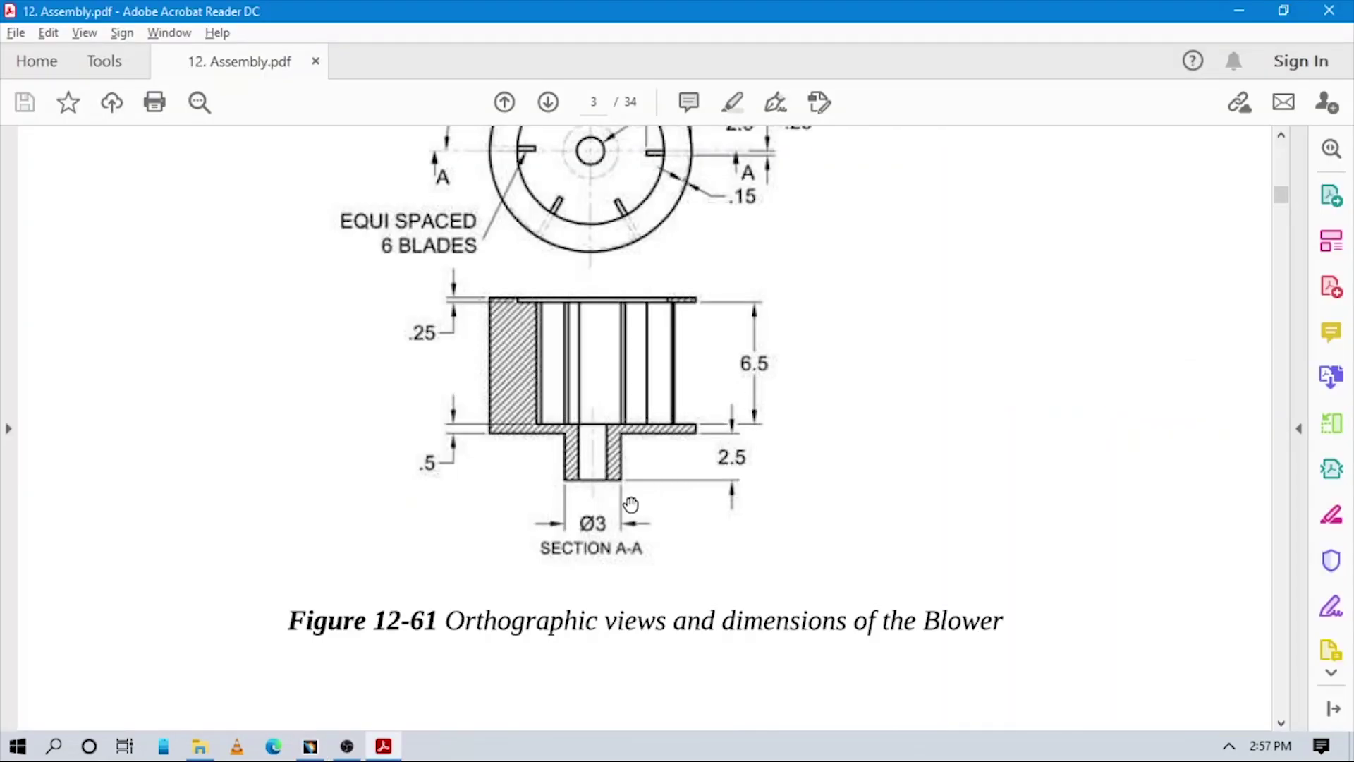
{"action": "key", "text": "alt+Tab"}
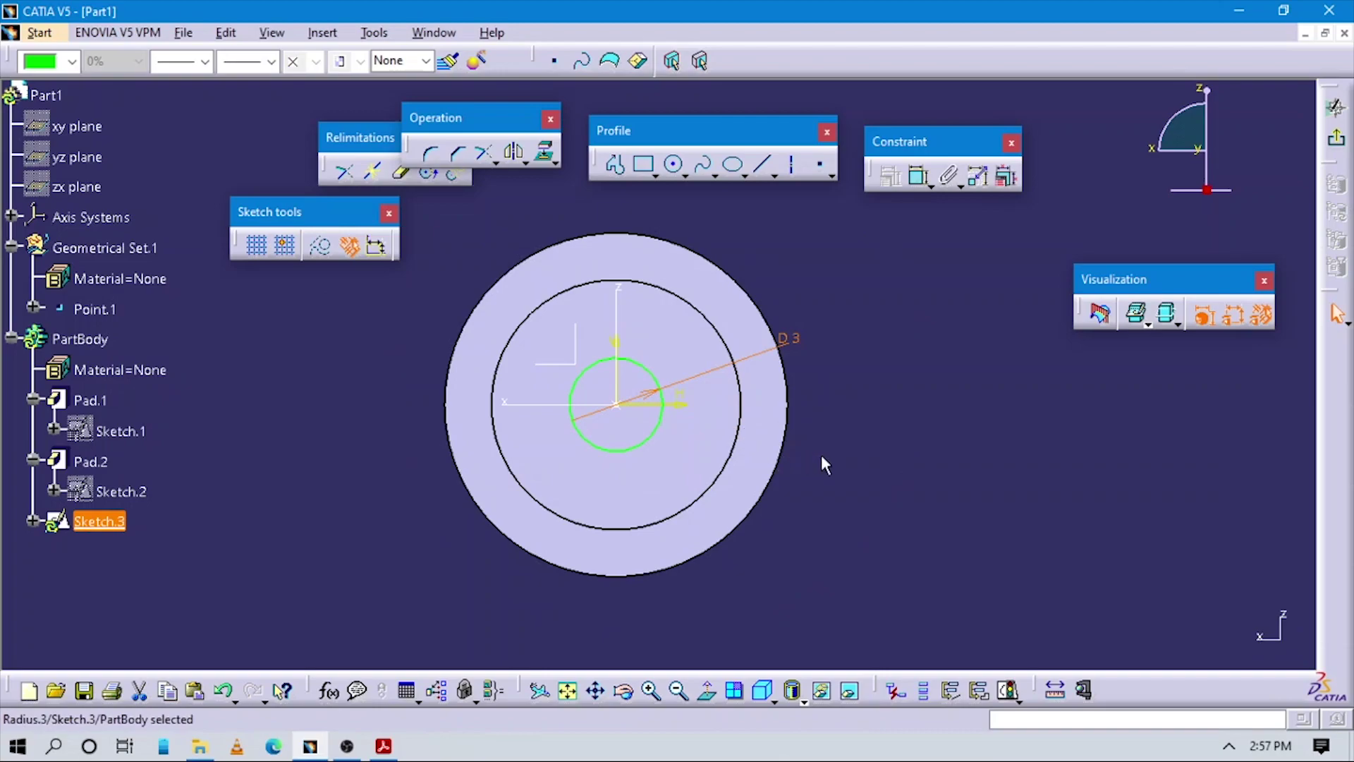
{"action": "left_click", "coordinate": [826, 466]}
{"action": "left_click", "coordinate": [1336, 109]}
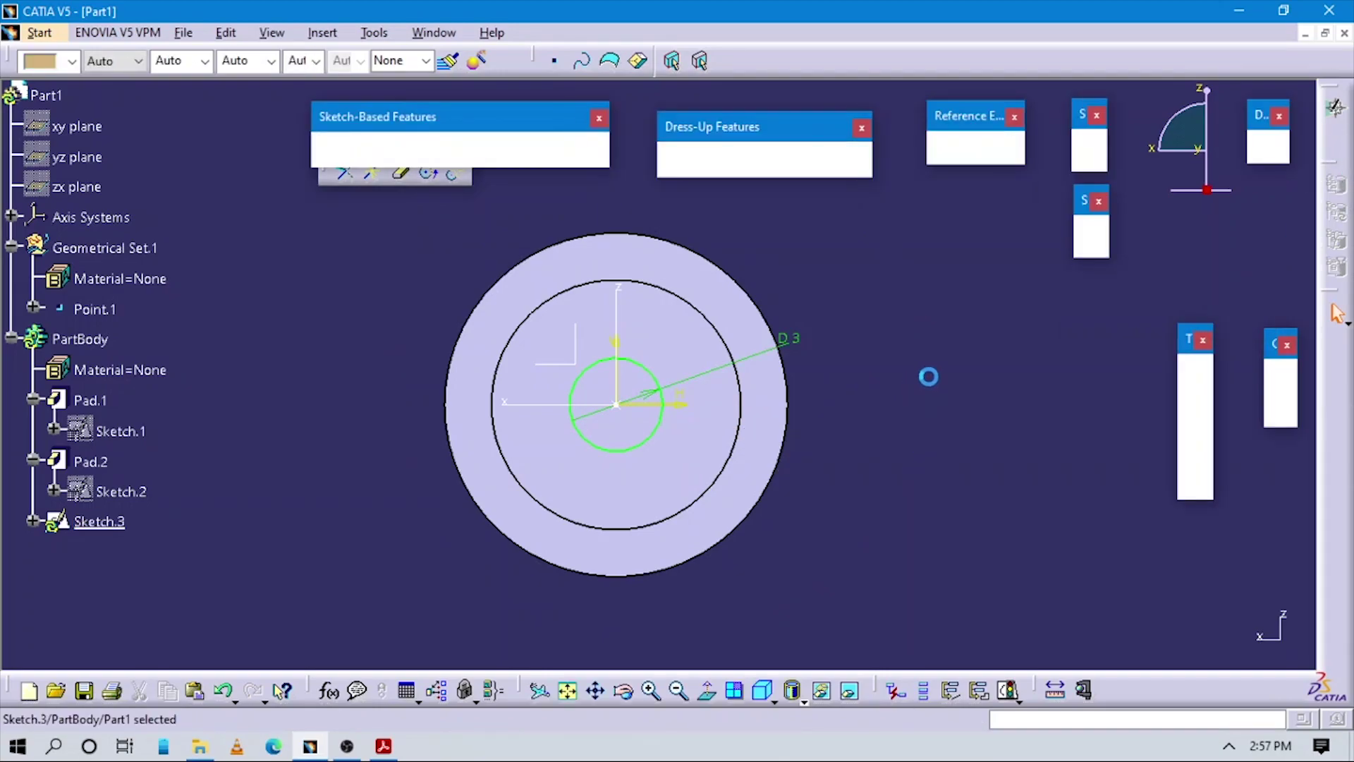
- Check the hub length in the PDF and pad the 3 mm circle by 2.5 mm in the reversed direction, away from the ring
{"action": "key", "text": "alt+Tab"}
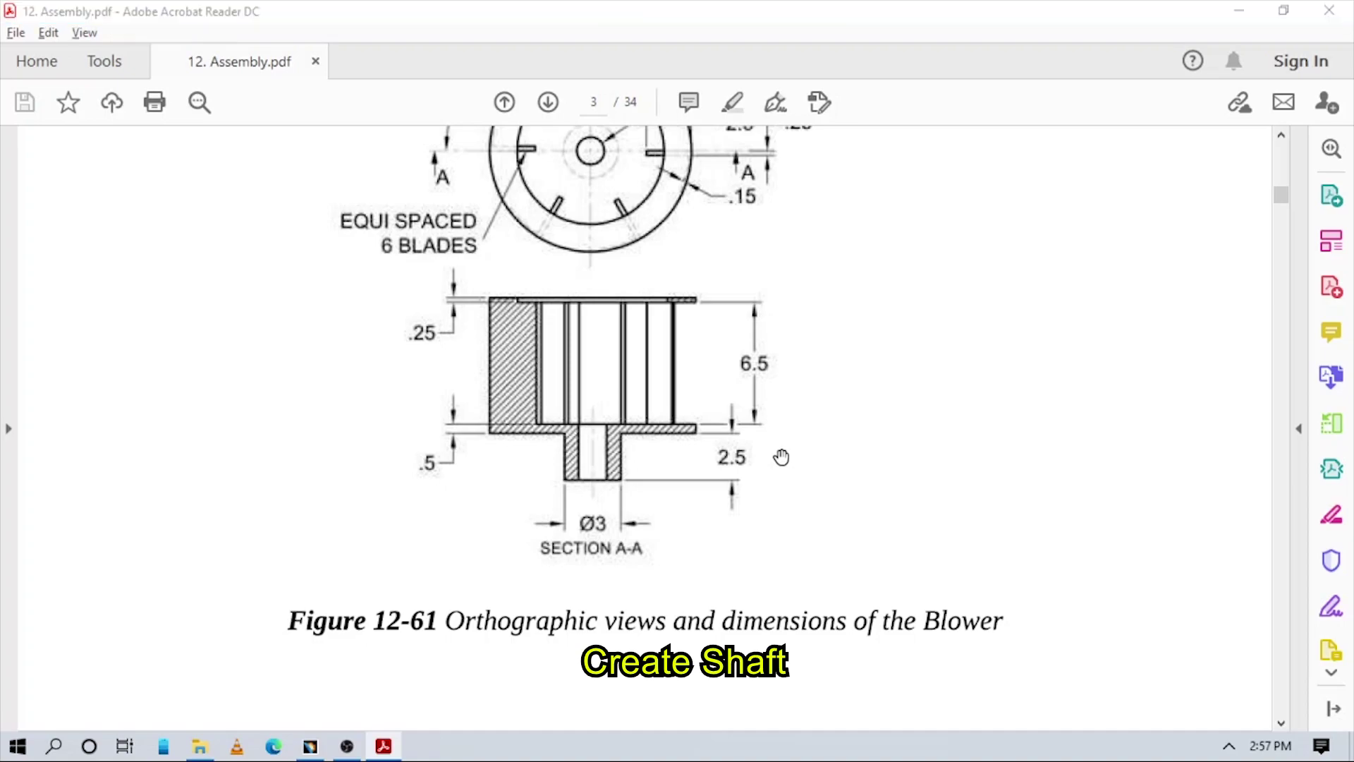
{"action": "key", "text": "alt+Tab"}
{"action": "left_click", "coordinate": [339, 151]}
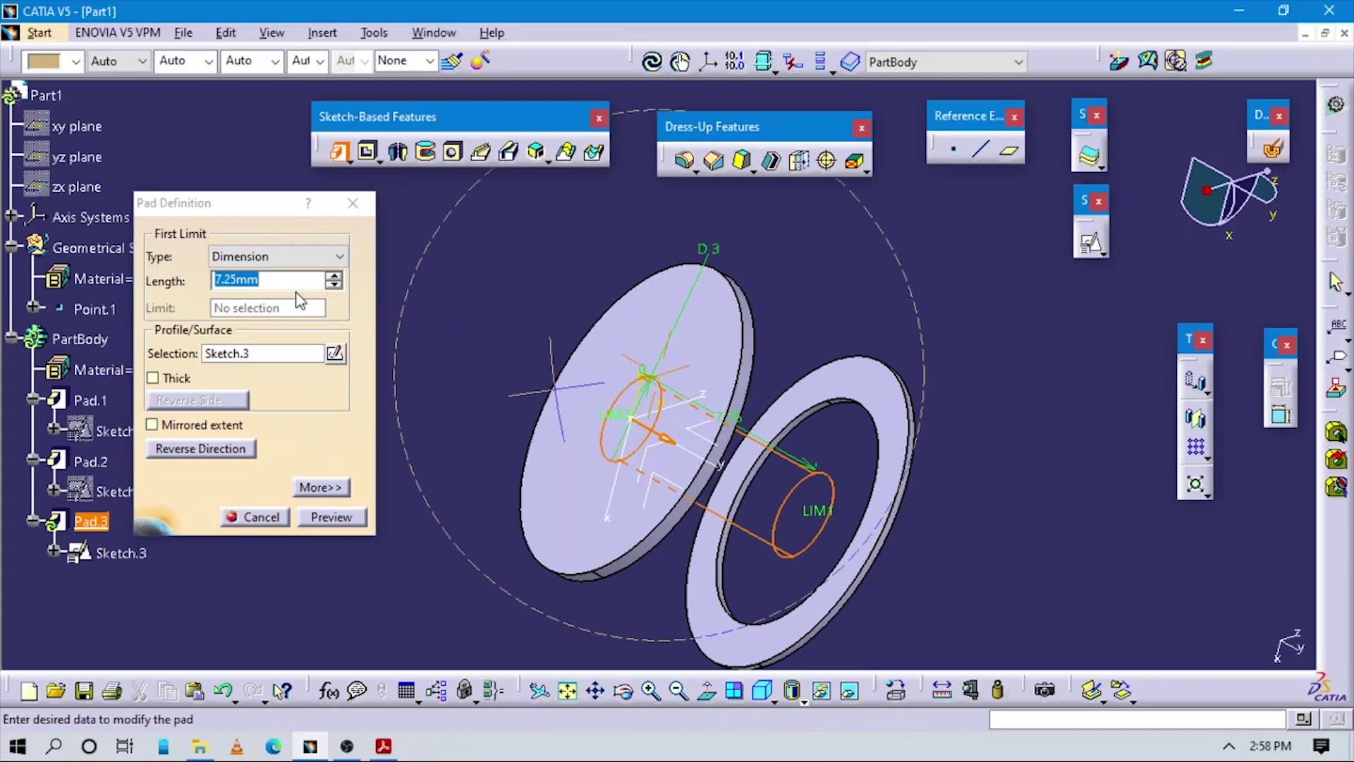
{"action": "type", "text": "2.5"}
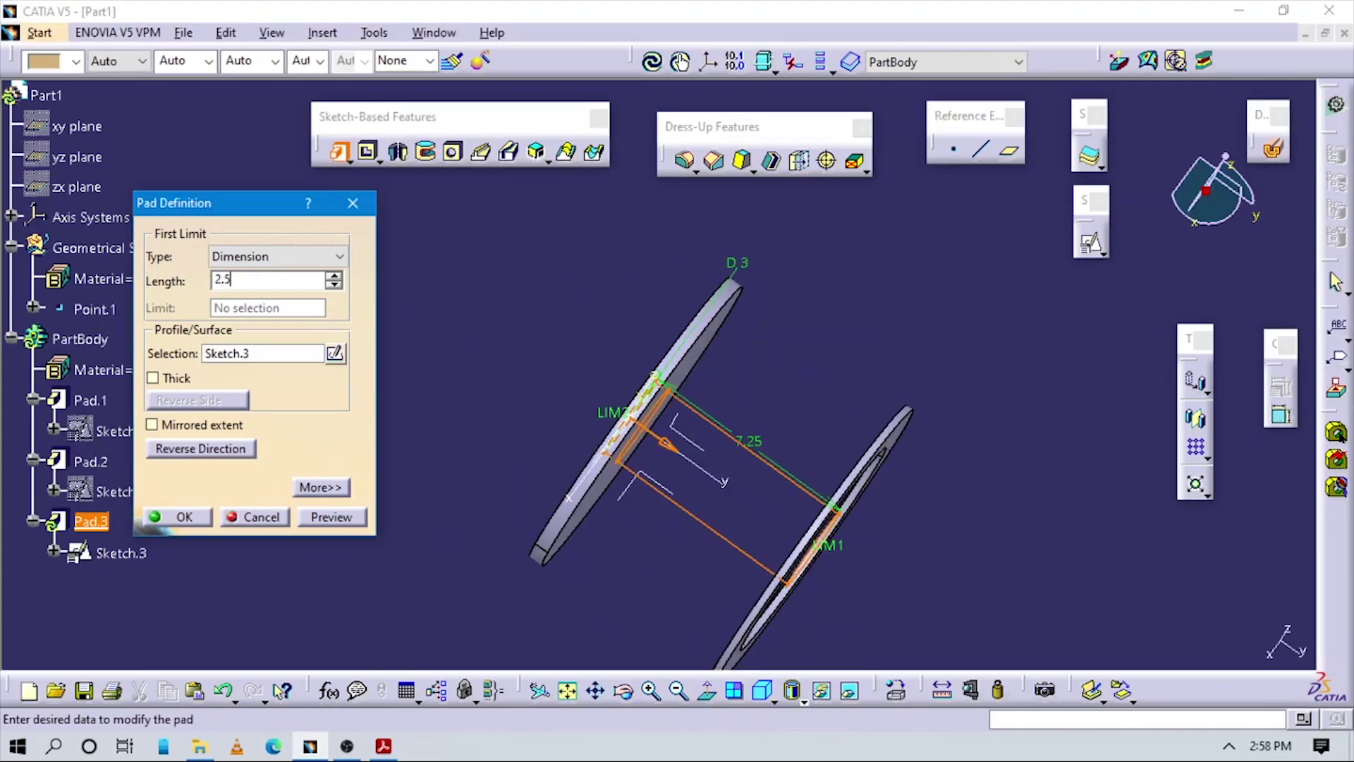
{"action": "left_click", "coordinate": [477, 427]}
{"action": "middle_click_drag", "start_coordinate": [670, 520], "coordinate": [609, 405]}
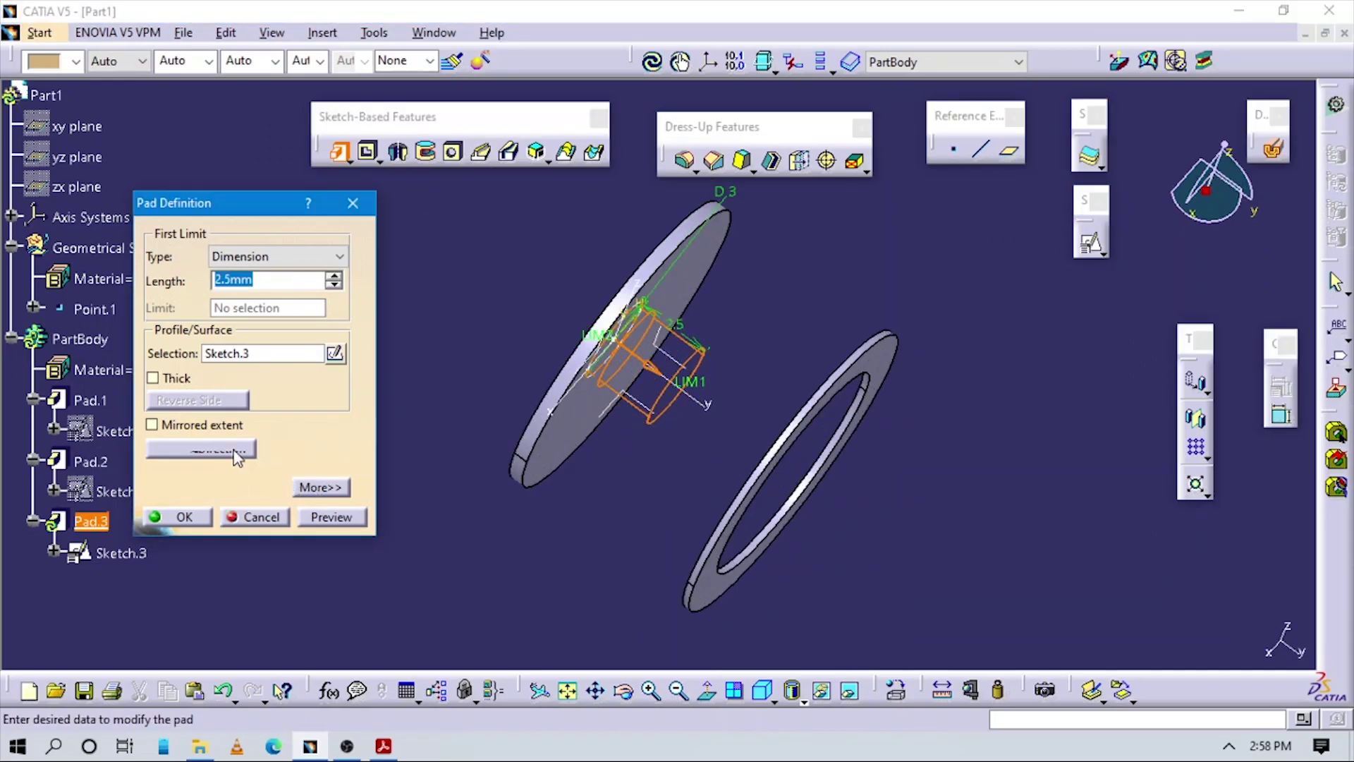
{"action": "left_click", "coordinate": [201, 449]}
{"action": "left_click", "coordinate": [182, 517]}
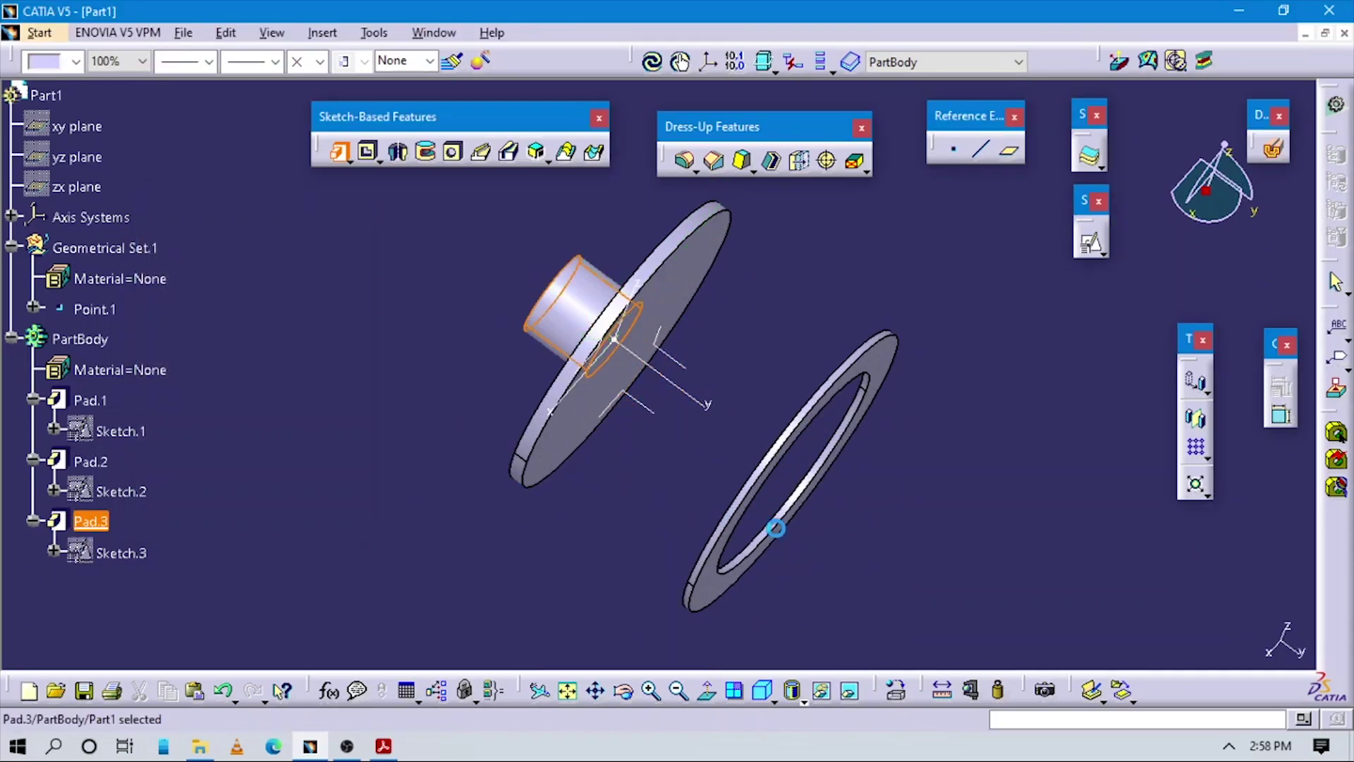
- Check the bore details in the PDF drawing and start a hole near the centre of the base disc's face toward the ring
{"action": "middle_click_drag", "start_coordinate": [607, 411], "coordinate": [650, 666]}
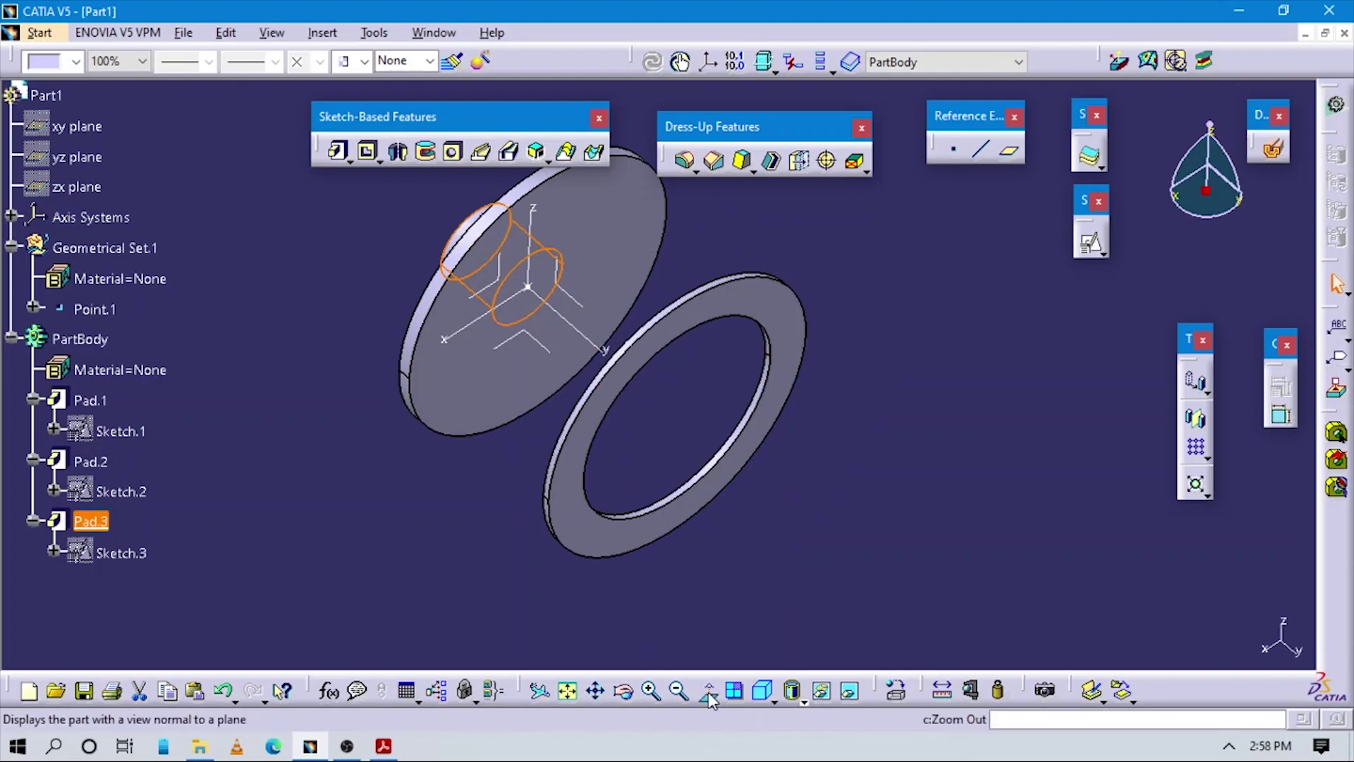
{"action": "left_click", "coordinate": [762, 689]}
{"action": "left_click", "coordinate": [780, 551]}
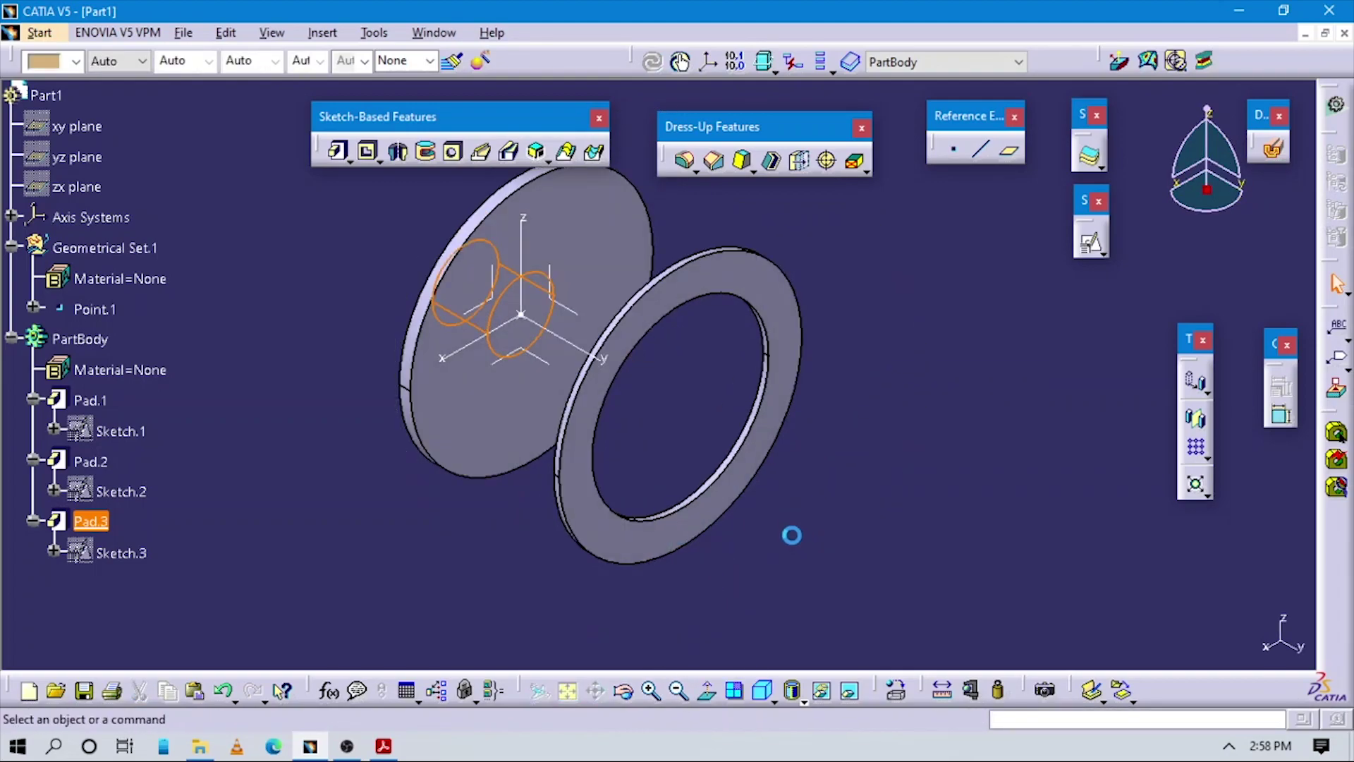
{"action": "key", "text": "alt+Tab"}
{"action": "scroll", "coordinate": [712, 506], "scroll_direction": "up", "scroll_amount": 2}
{"action": "scroll", "coordinate": [678, 486], "scroll_direction": "down", "scroll_amount": 1}
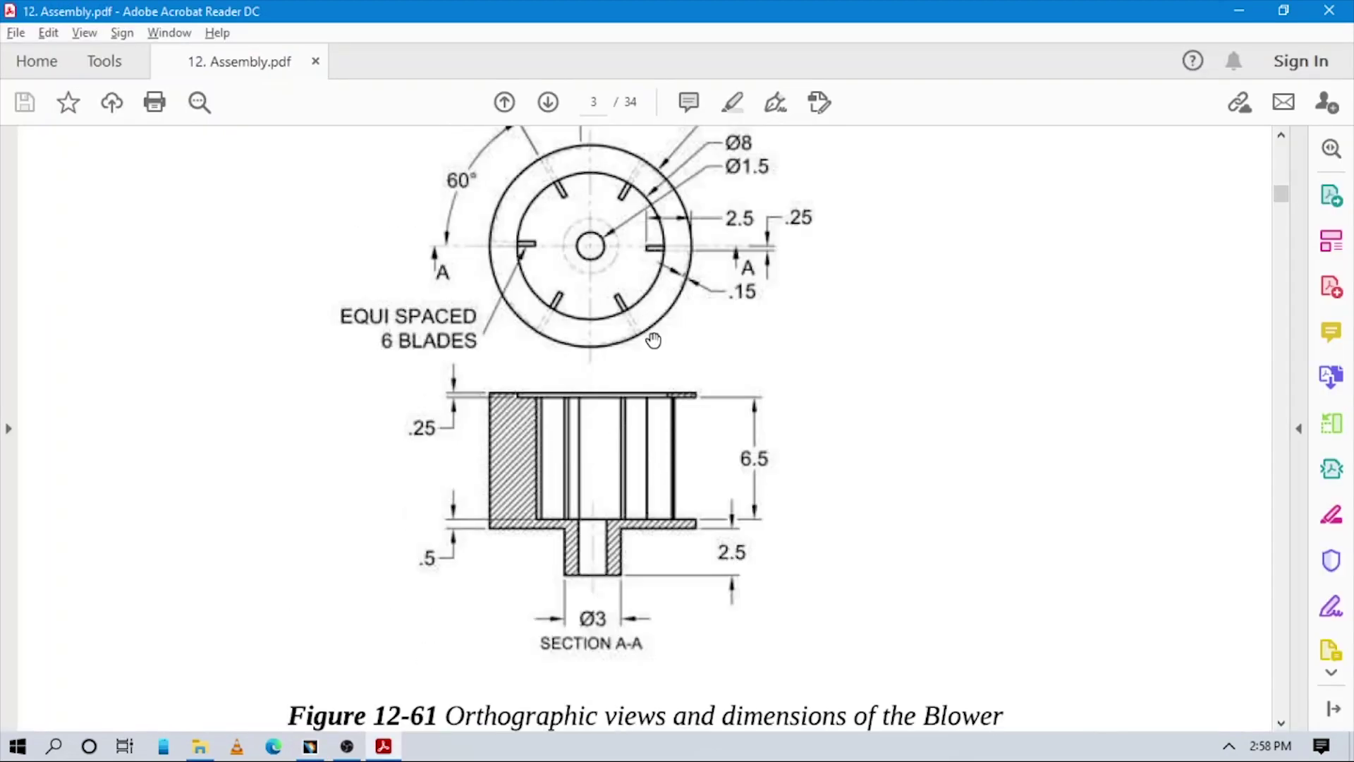
{"action": "key", "text": "alt+Tab"}
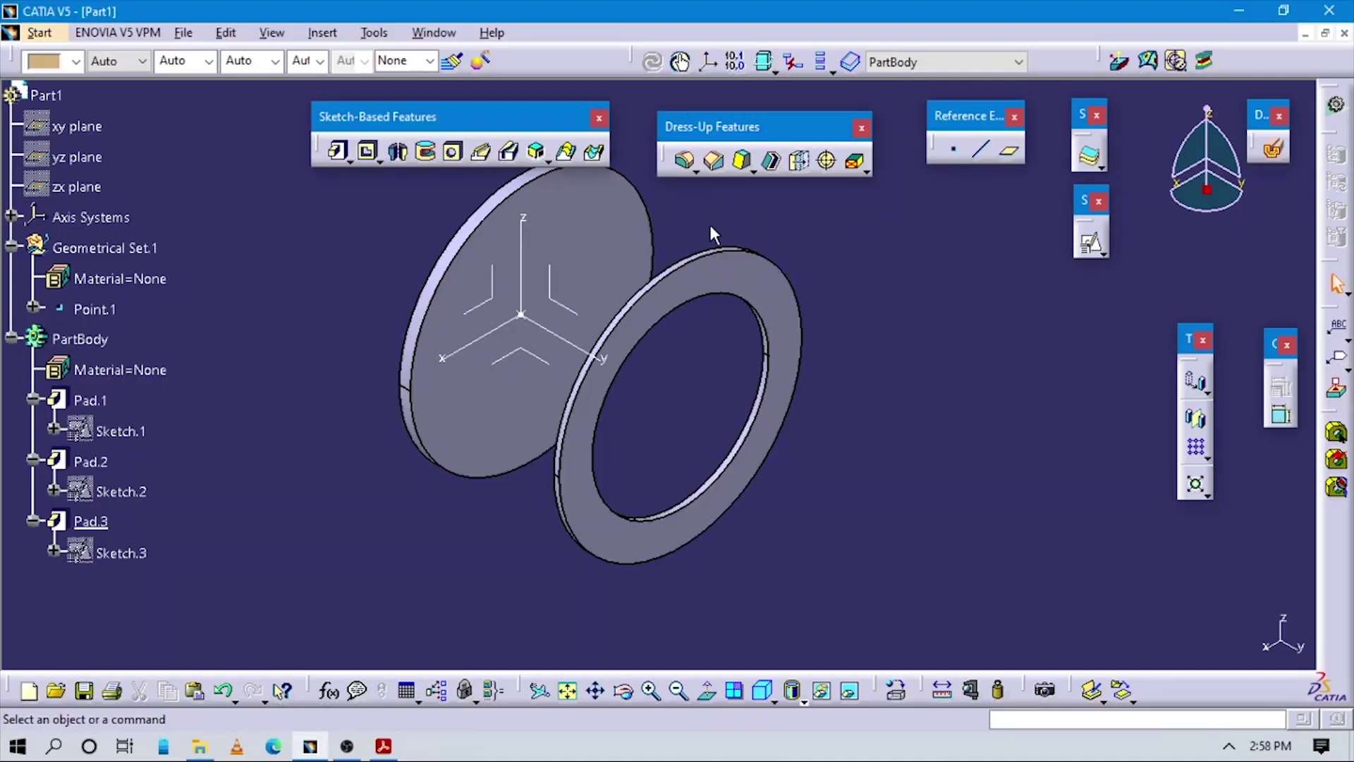
{"action": "left_click", "coordinate": [452, 151]}
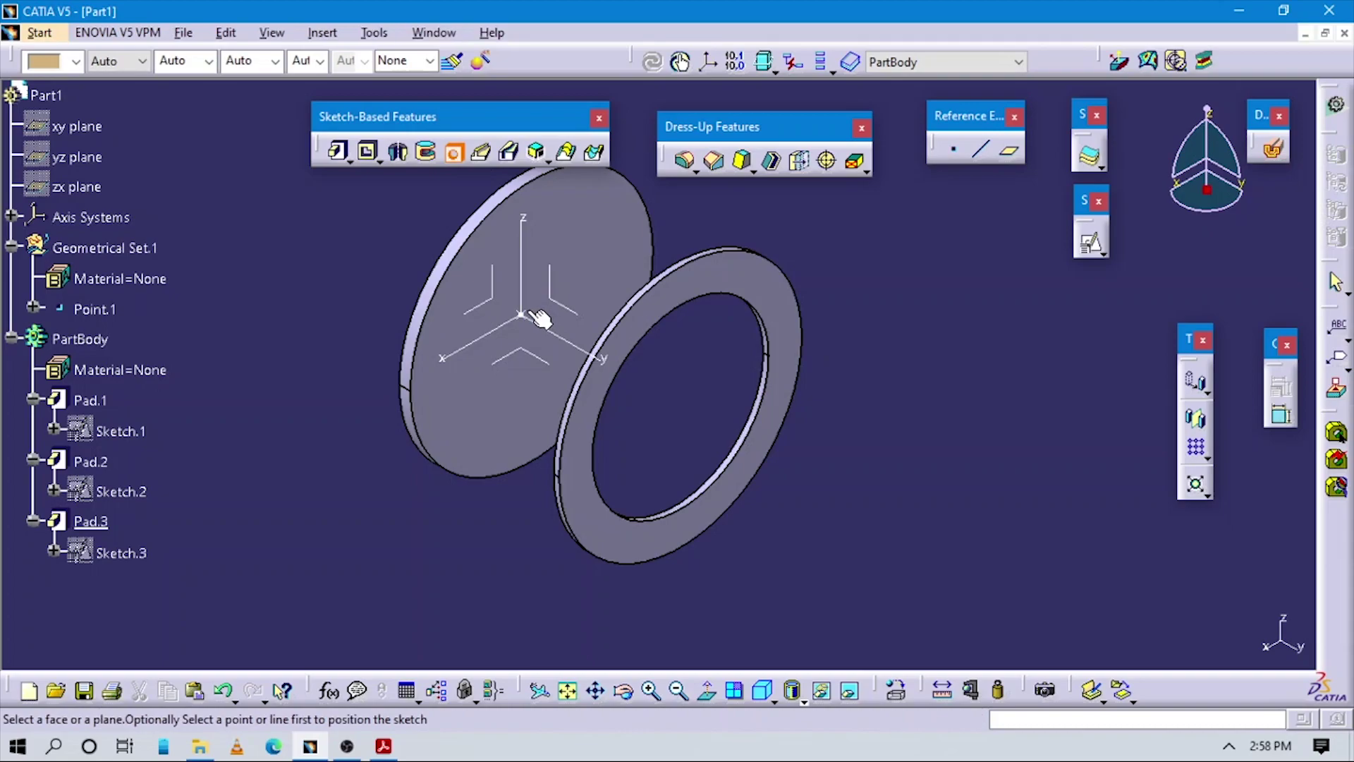
{"action": "left_click", "coordinate": [531, 313]}
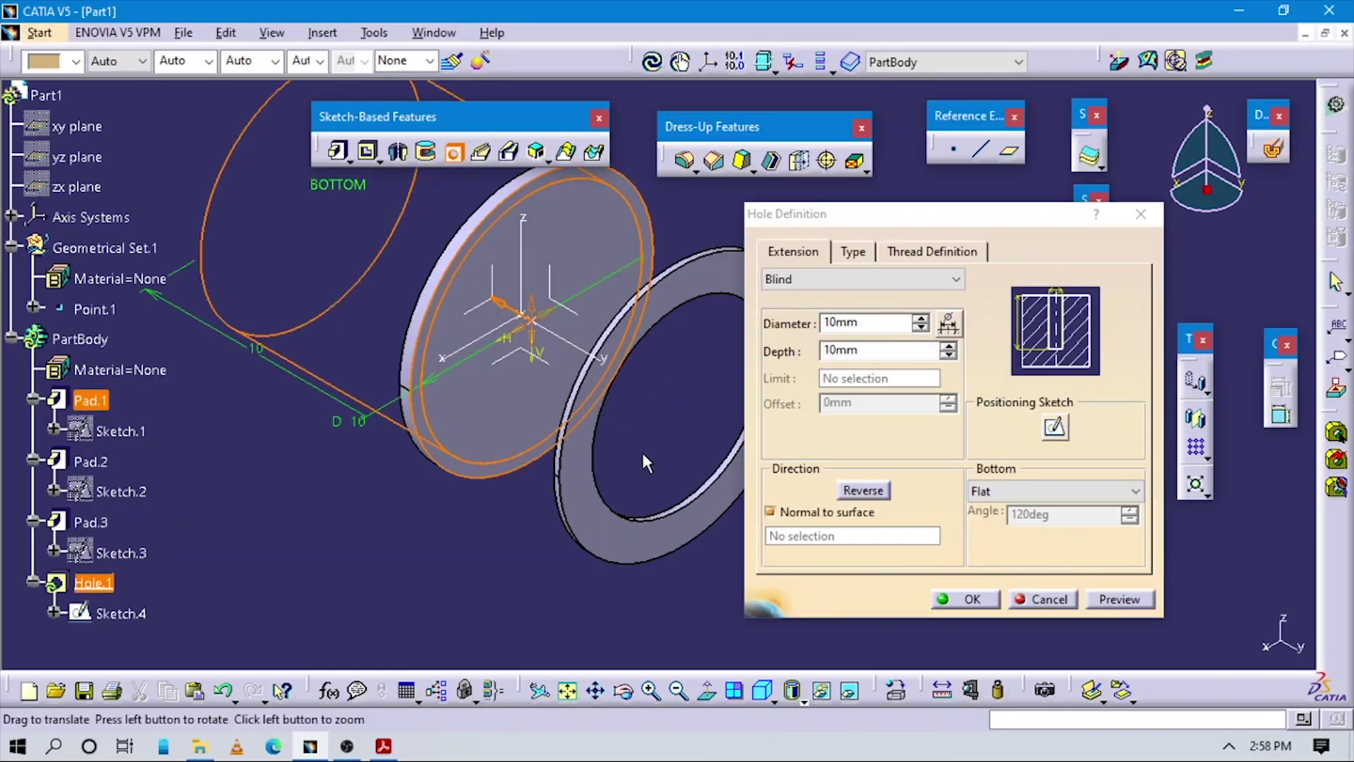
- Set the hole's extension to Up To Next
{"action": "middle_click_drag", "start_coordinate": [617, 450], "coordinate": [676, 462]}
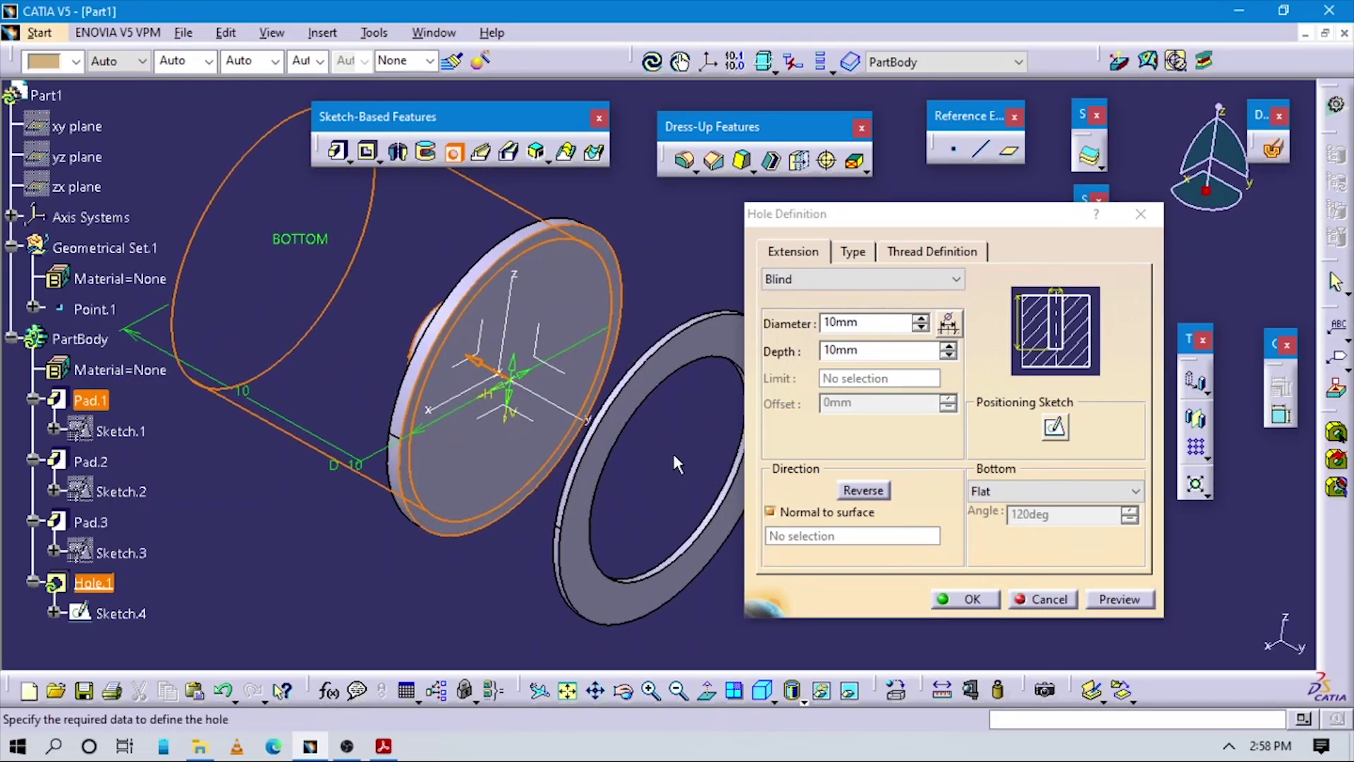
{"action": "left_click", "coordinate": [853, 252]}
{"action": "left_click", "coordinate": [793, 252]}
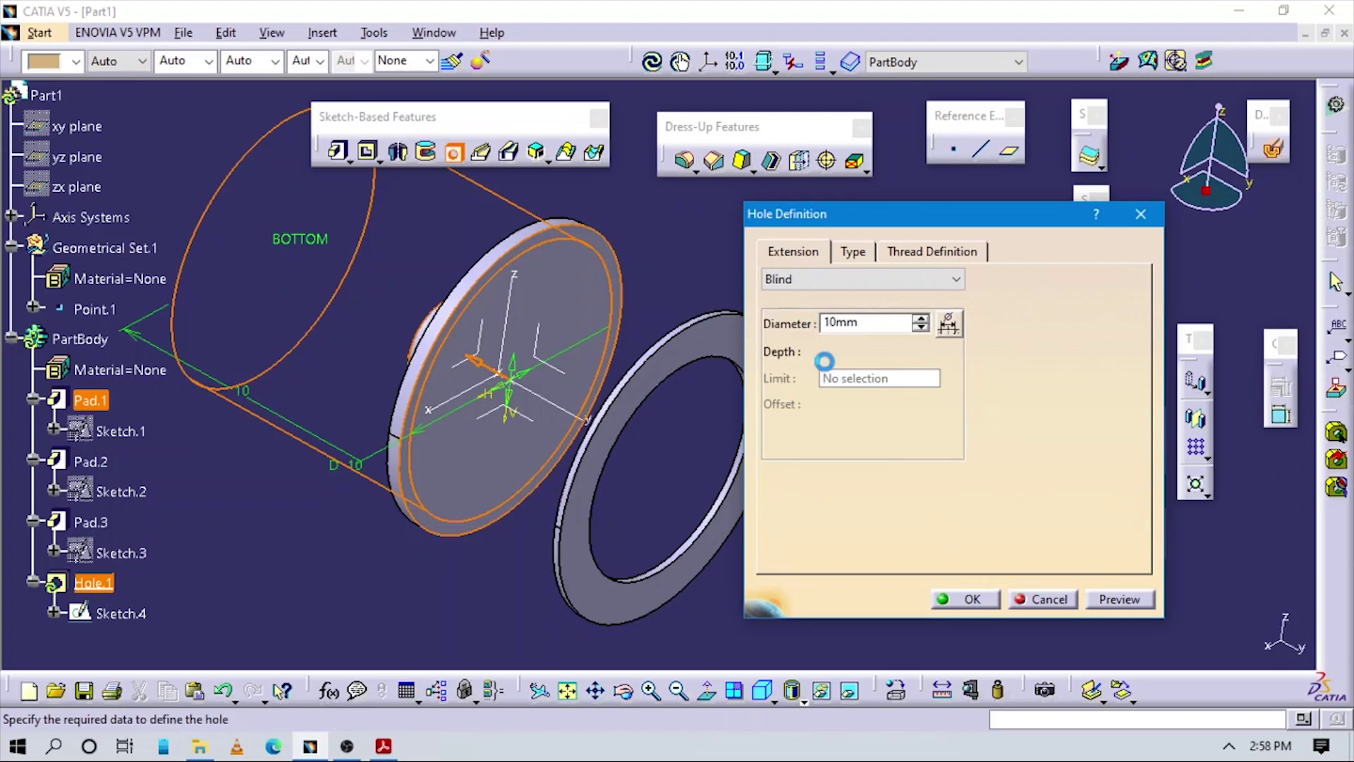
{"action": "left_click", "coordinate": [846, 281]}
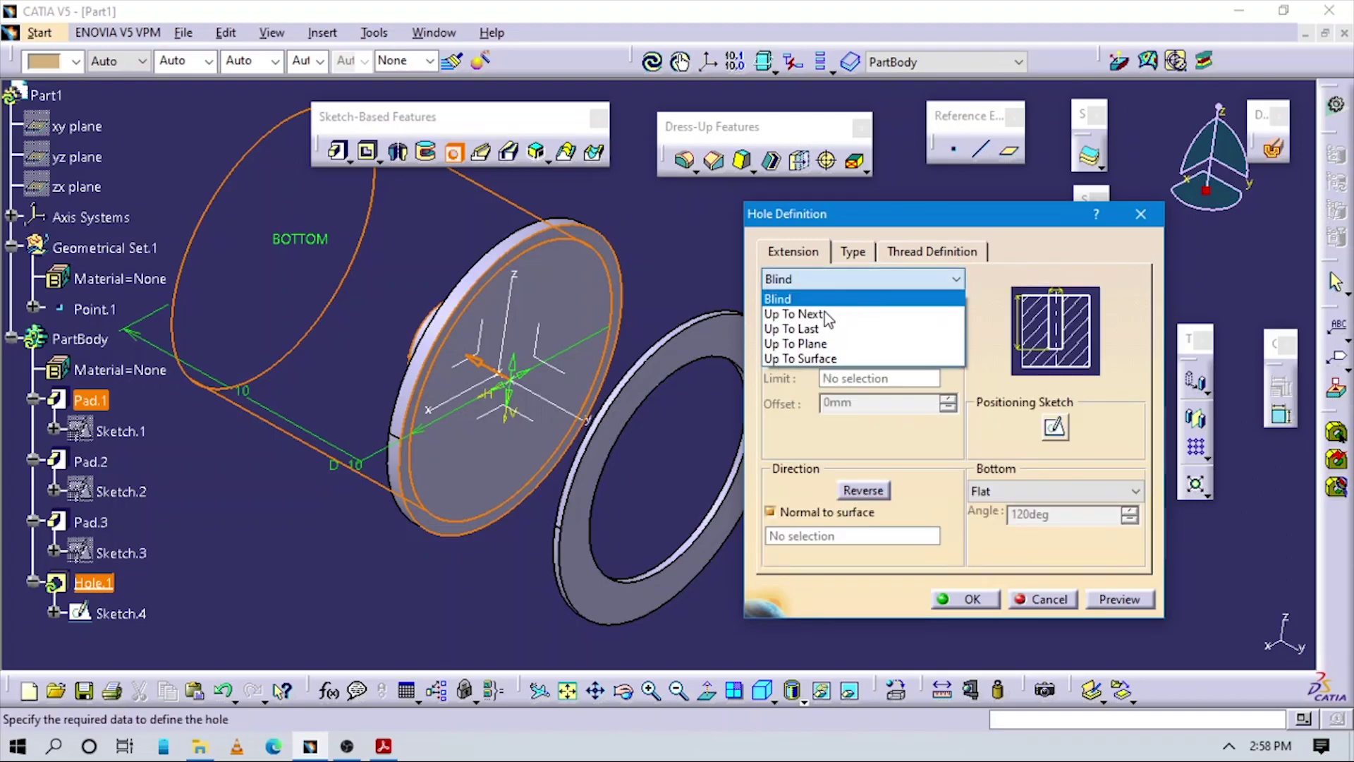
{"action": "left_click", "coordinate": [824, 309]}
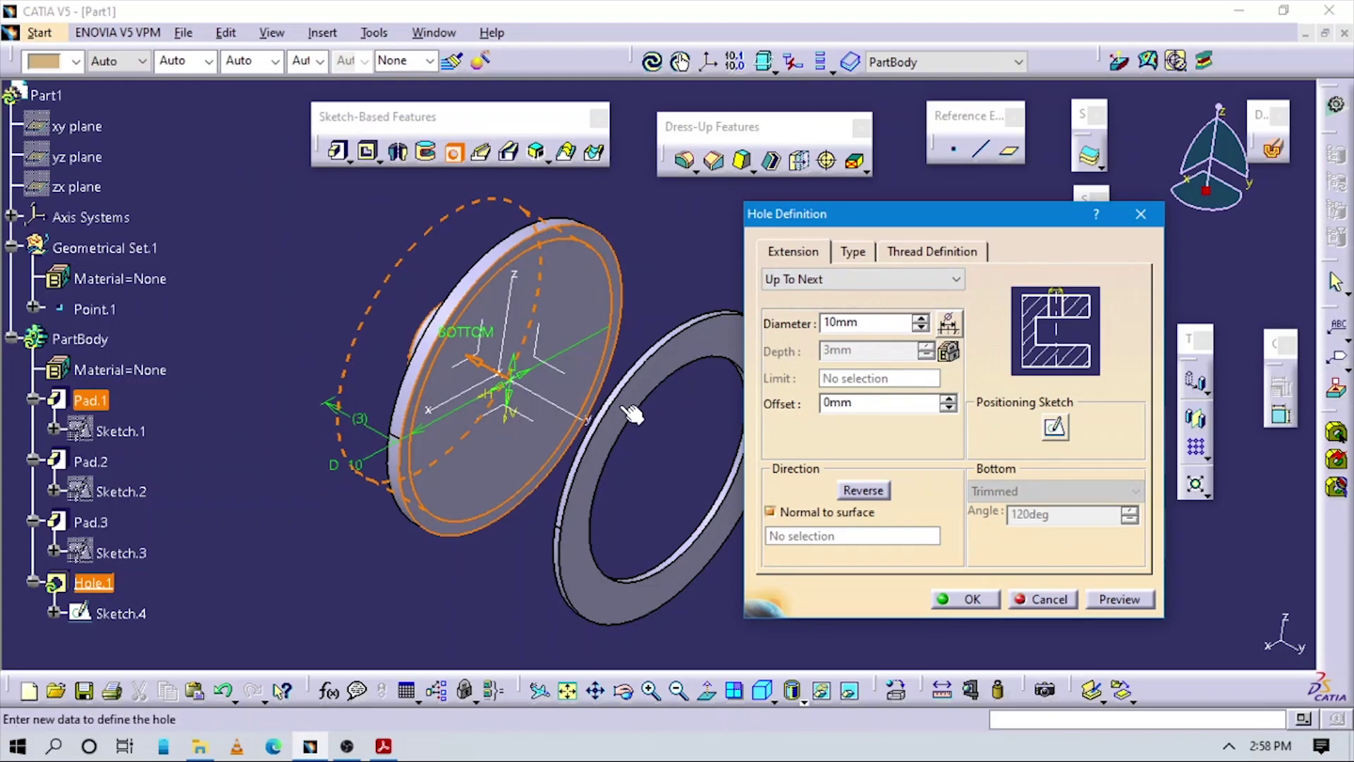
{"action": "middle_click_drag", "start_coordinate": [650, 467], "coordinate": [589, 437]}
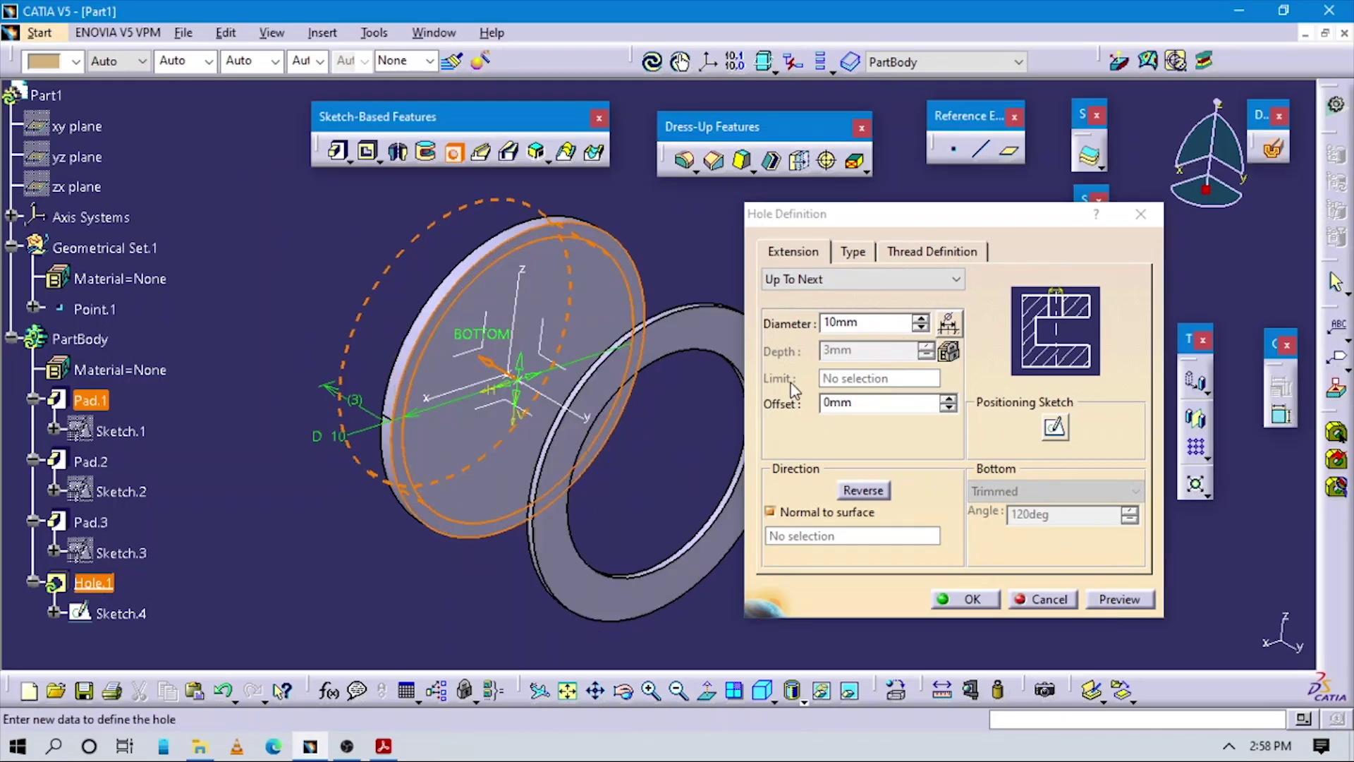
- Check the bore diameter in the PDF, set the hole's diameter to 1.5 mm, and create the hole
{"action": "key", "text": "alt+Tab"}
{"action": "scroll", "coordinate": [648, 531], "scroll_direction": "up", "scroll_amount": 3}
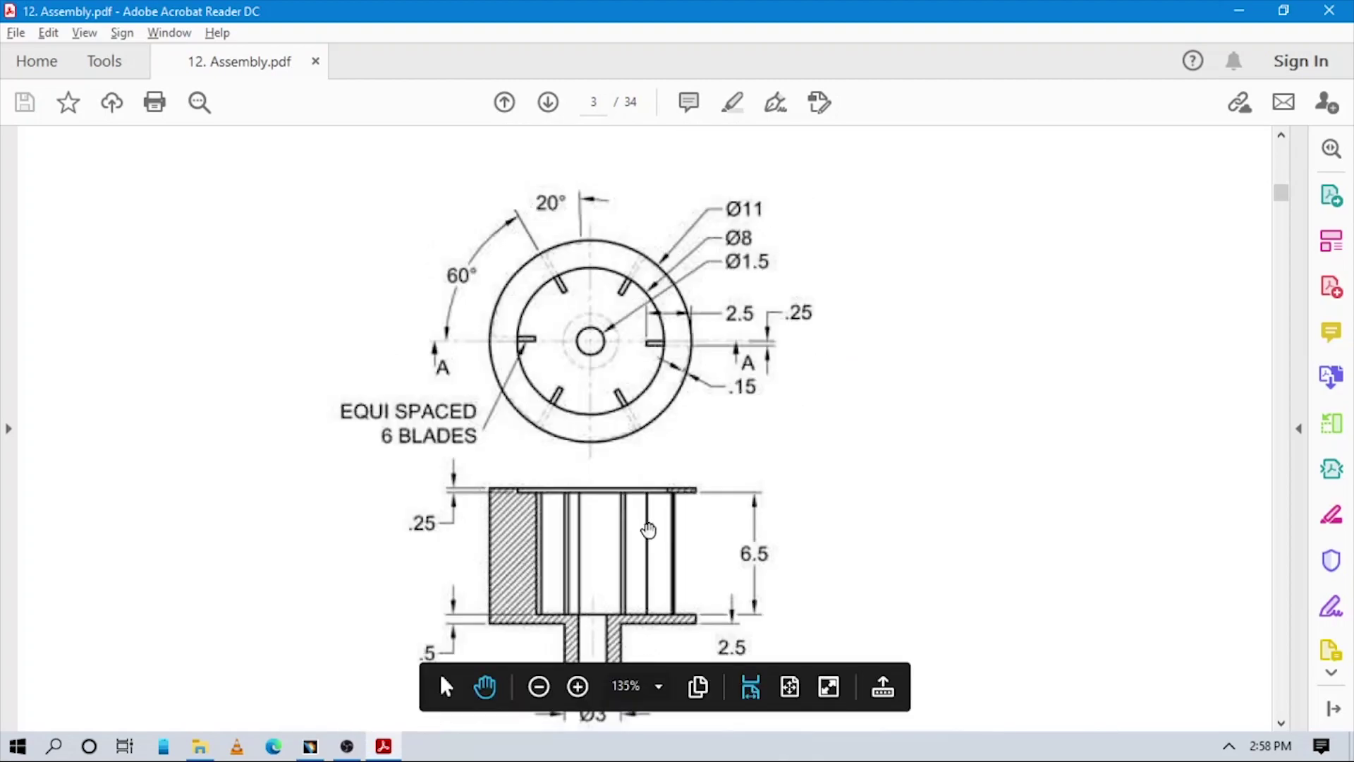
{"action": "key", "text": "alt+Tab"}
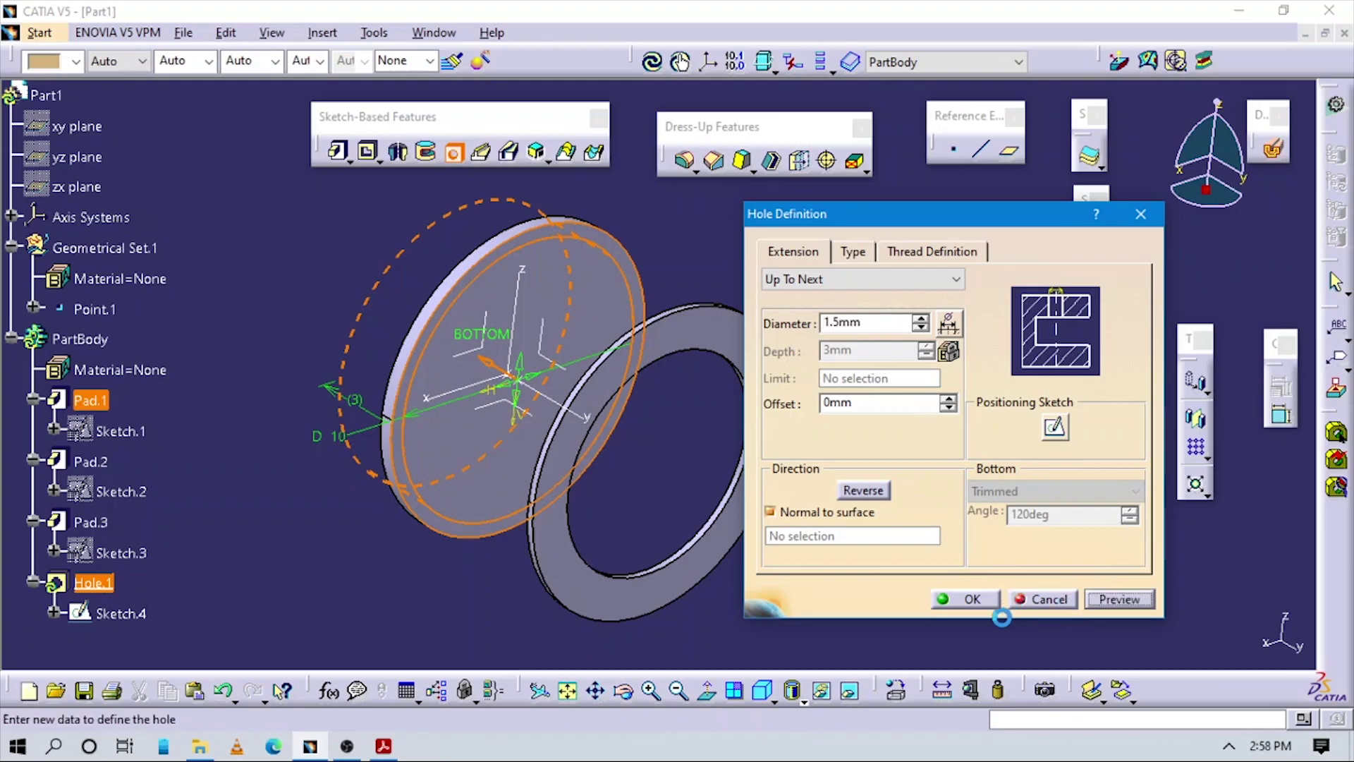
{"action": "left_click", "coordinate": [965, 599]}
{"action": "middle_click_drag", "start_coordinate": [644, 501], "coordinate": [856, 574]}
{"action": "middle_click_drag", "start_coordinate": [656, 506], "coordinate": [445, 404]}
{"action": "mouse_move", "coordinate": [543, 446]}
{"action": "middle_mouse_down"}
{"action": "mouse_move", "coordinate": [805, 562]}
{"action": "mouse_move", "coordinate": [534, 459]}
{"action": "middle_mouse_up"}
{"action": "left_click", "coordinate": [763, 689]}
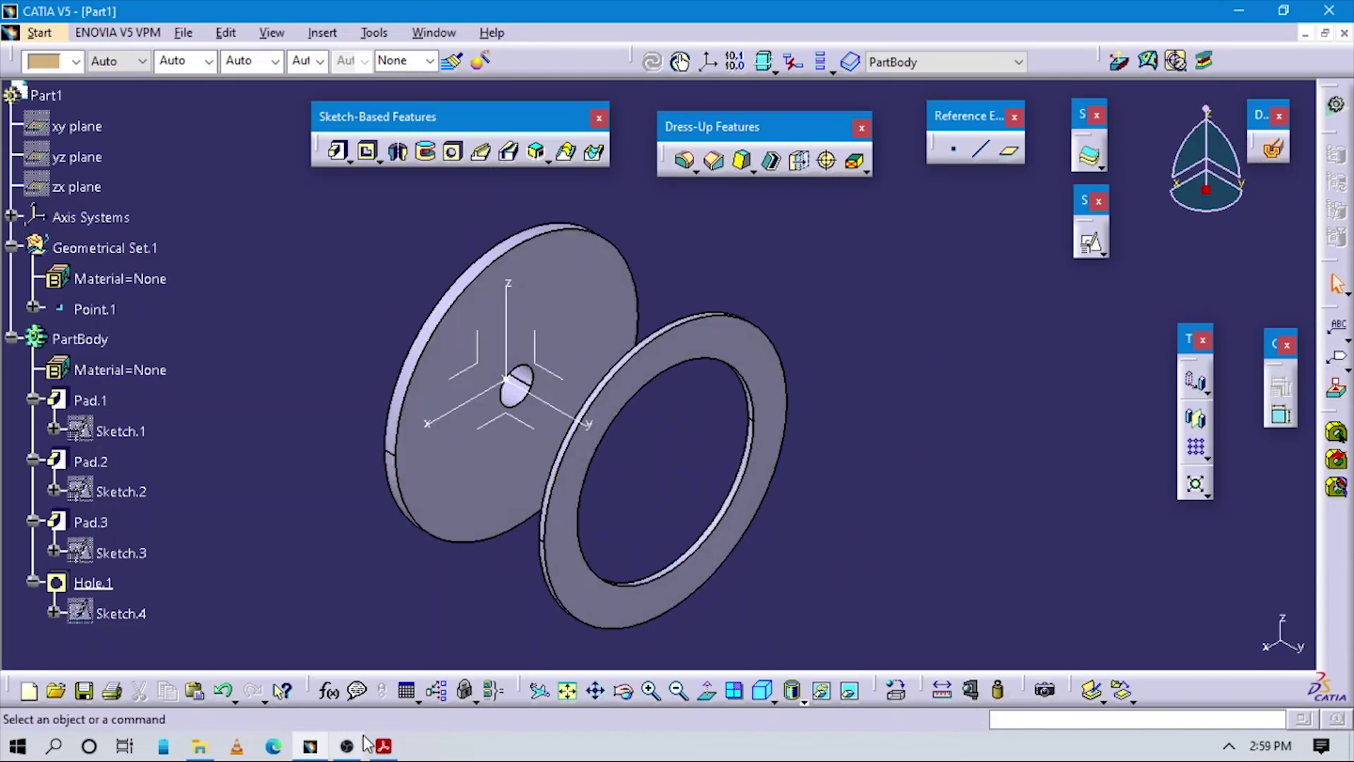
- Check the blade layout in the PDF and start a positioned sketch on the axis system's ZX plane with a projection-point origin at Point.1
{"action": "left_click", "coordinate": [384, 746]}
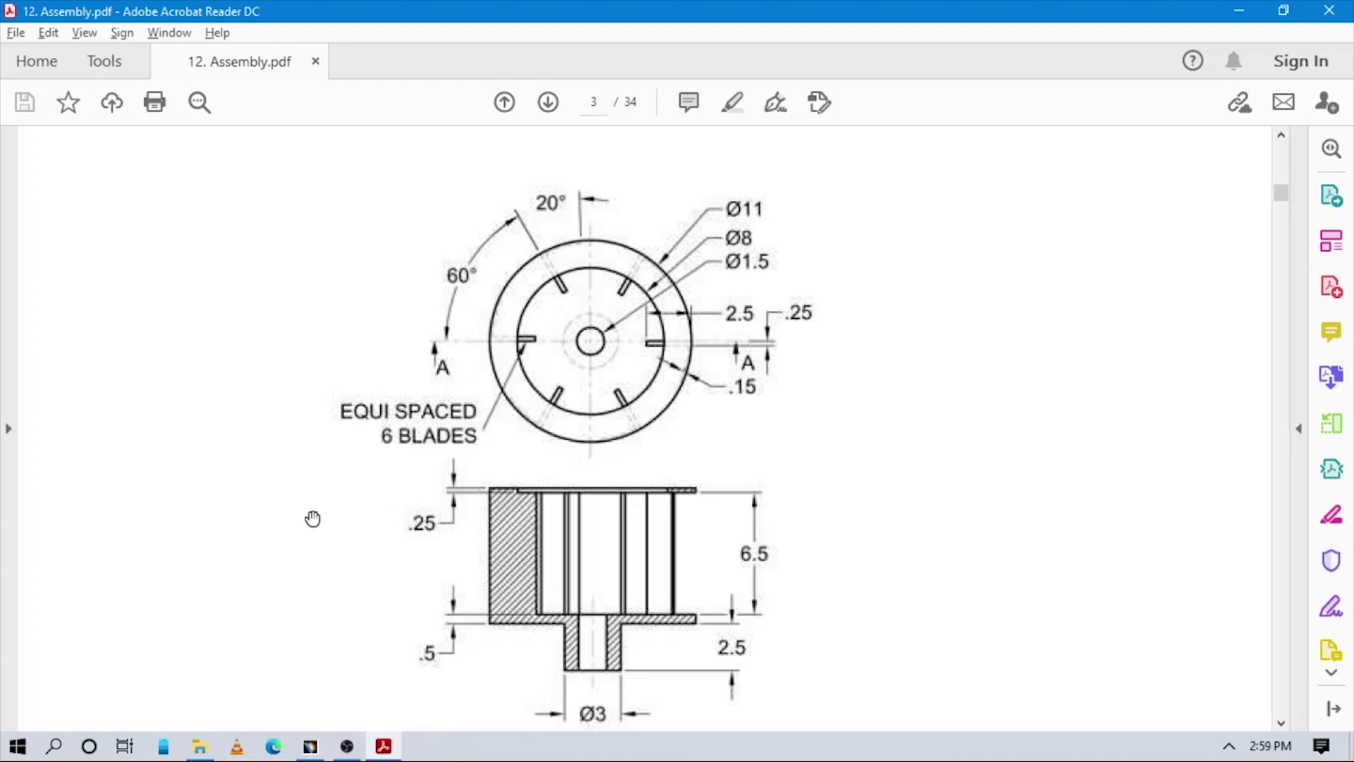
{"action": "key", "text": "alt+Tab"}
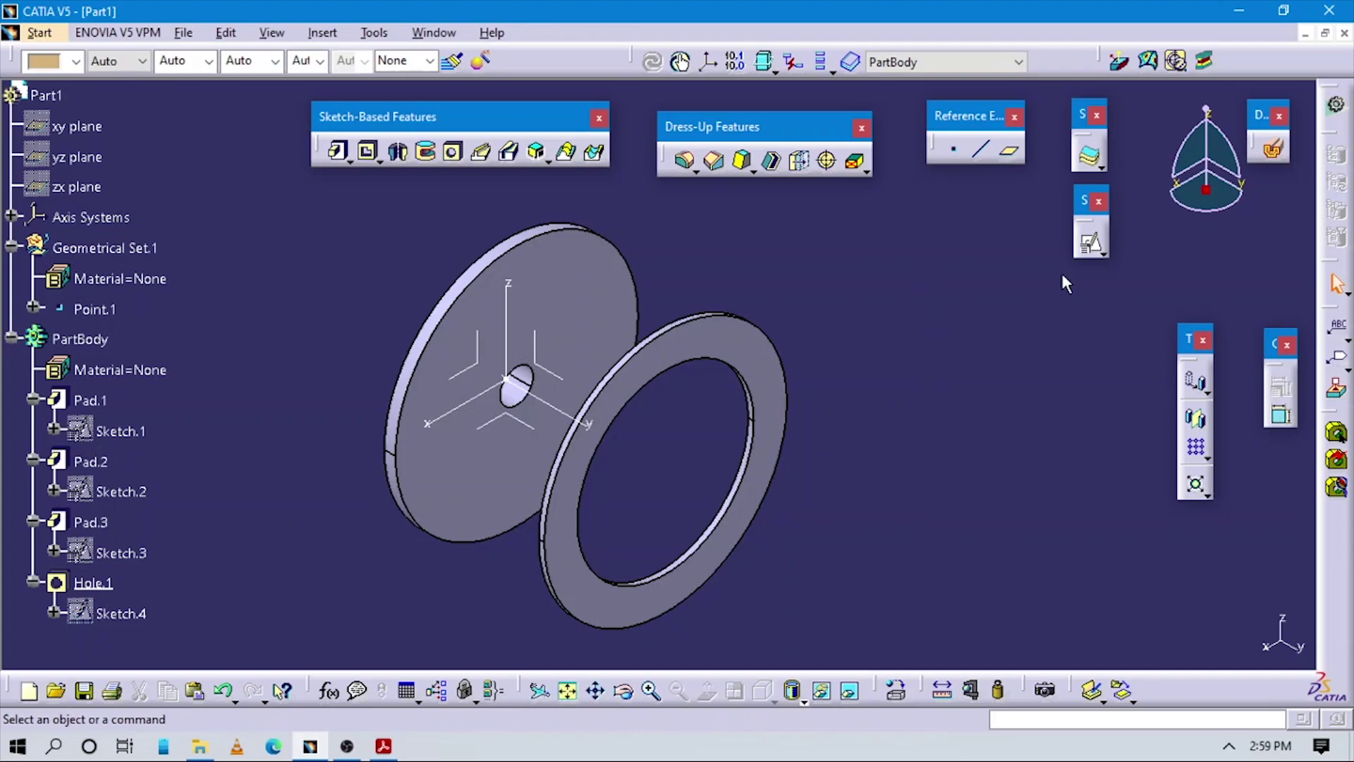
{"action": "left_click", "coordinate": [1090, 242]}
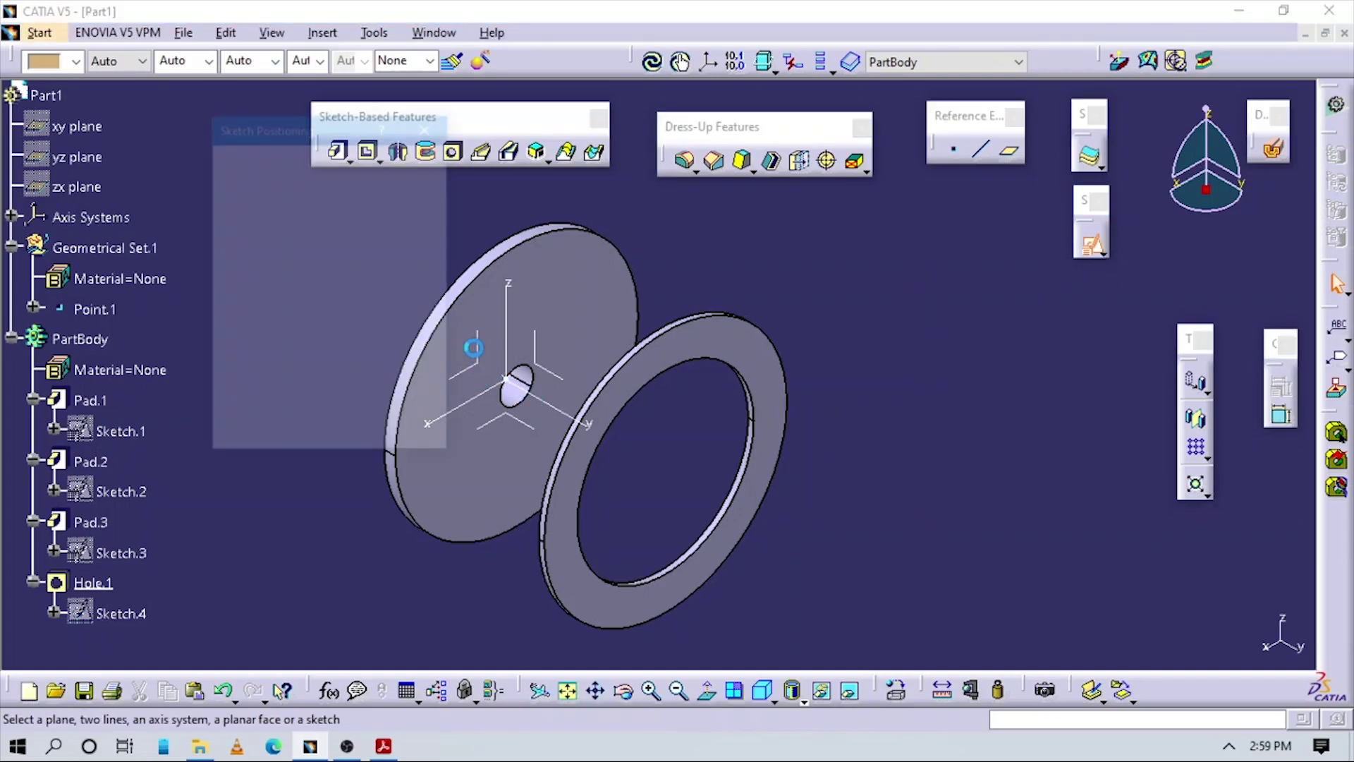
{"action": "left_click", "coordinate": [352, 256]}
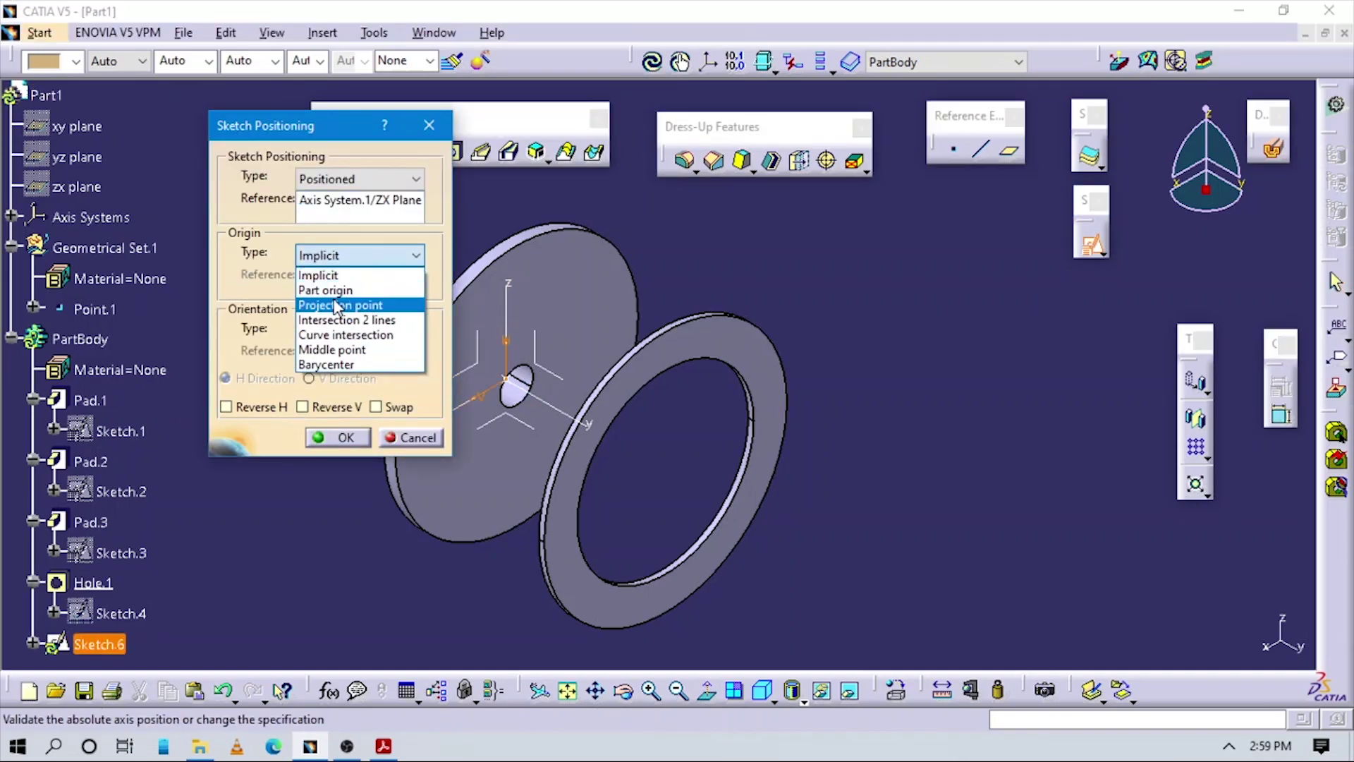
{"action": "left_click", "coordinate": [337, 305]}
- Orient the new sketch with H parallel to the X axis, reverse both H and V, and enter the sketch
{"action": "left_click", "coordinate": [370, 332]}
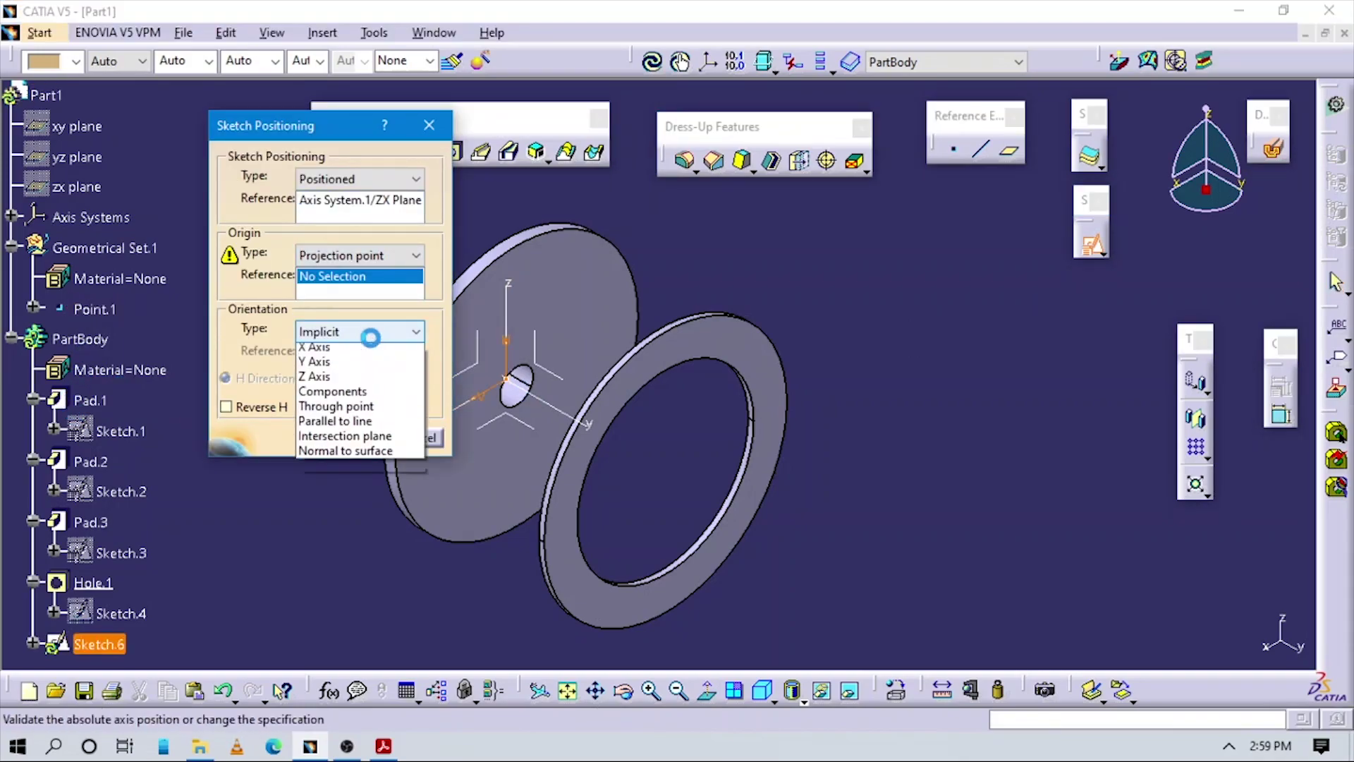
{"action": "left_click", "coordinate": [335, 420]}
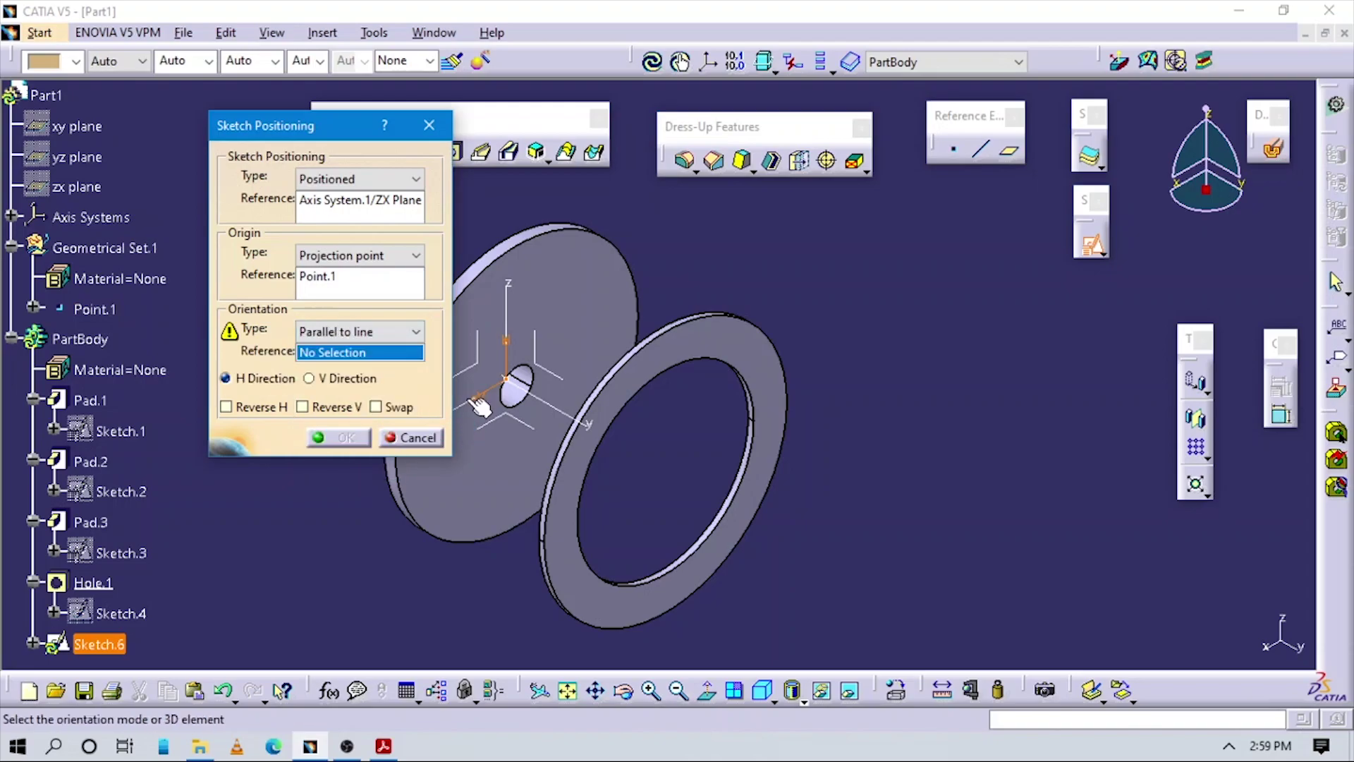
{"action": "left_click", "coordinate": [479, 401]}
{"action": "left_click", "coordinate": [328, 406]}
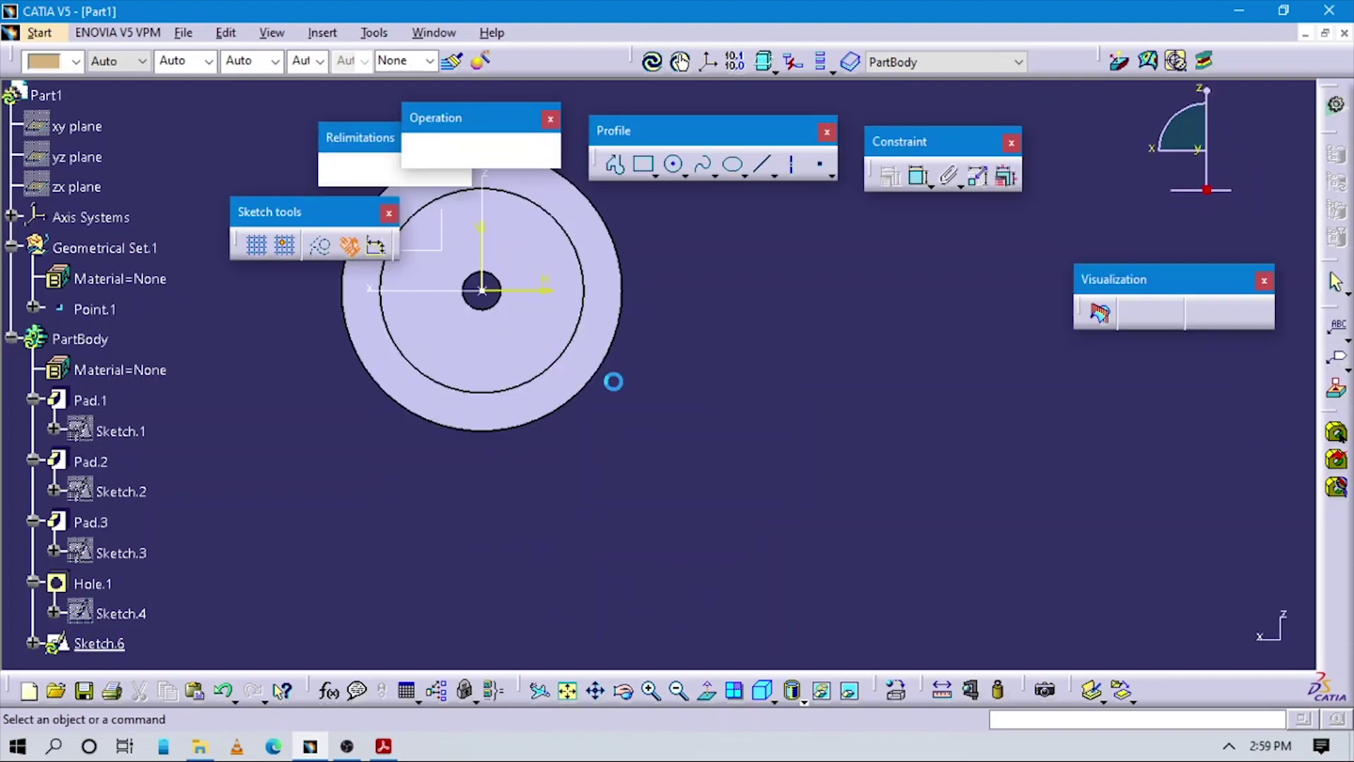
- Sketch a thin horizontal rectangle about 4.2 mm long across the disc's outer edge, on the negative H side just above the H axis
{"action": "middle_click_drag", "start_coordinate": [599, 345], "coordinate": [745, 316]}
{"action": "left_click", "coordinate": [809, 375]}
{"action": "middle_click_drag", "start_coordinate": [621, 351], "coordinate": [604, 441]}
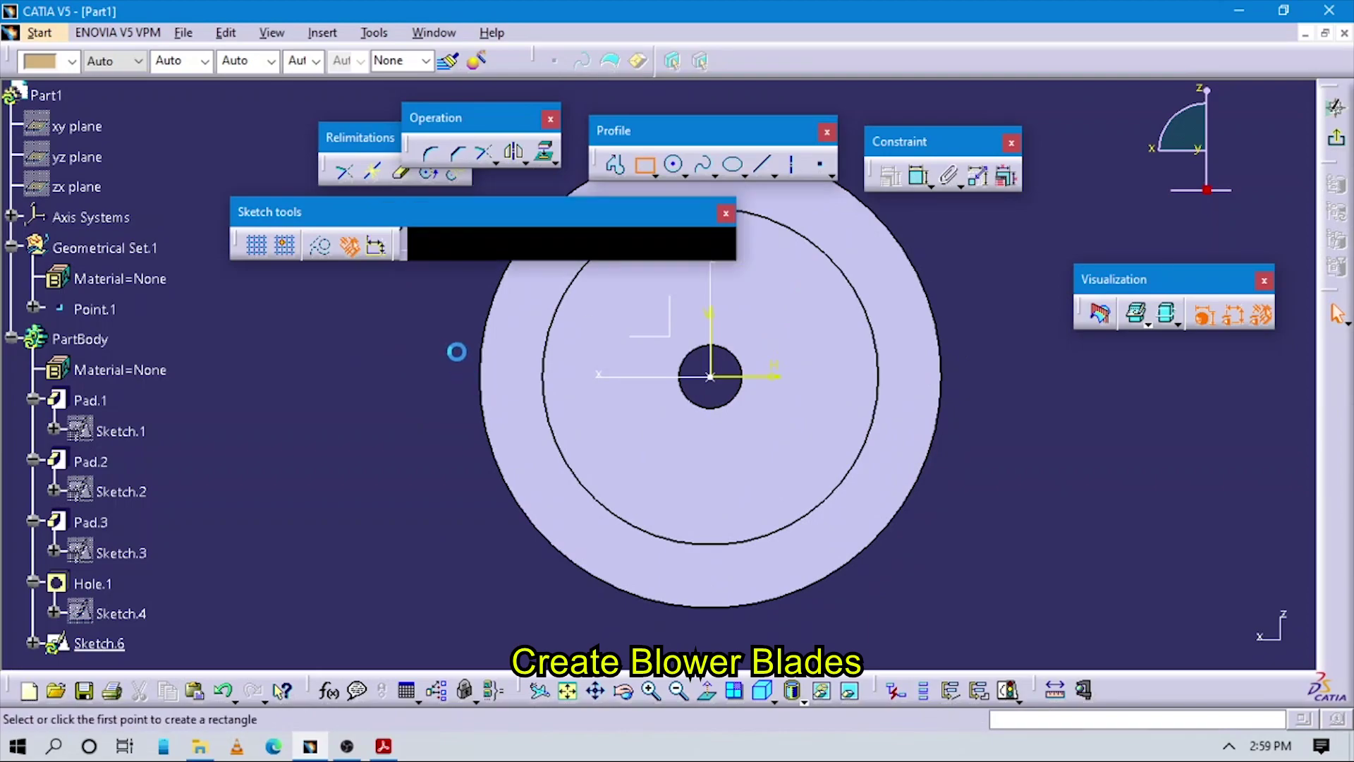
{"action": "left_click", "coordinate": [450, 332]}
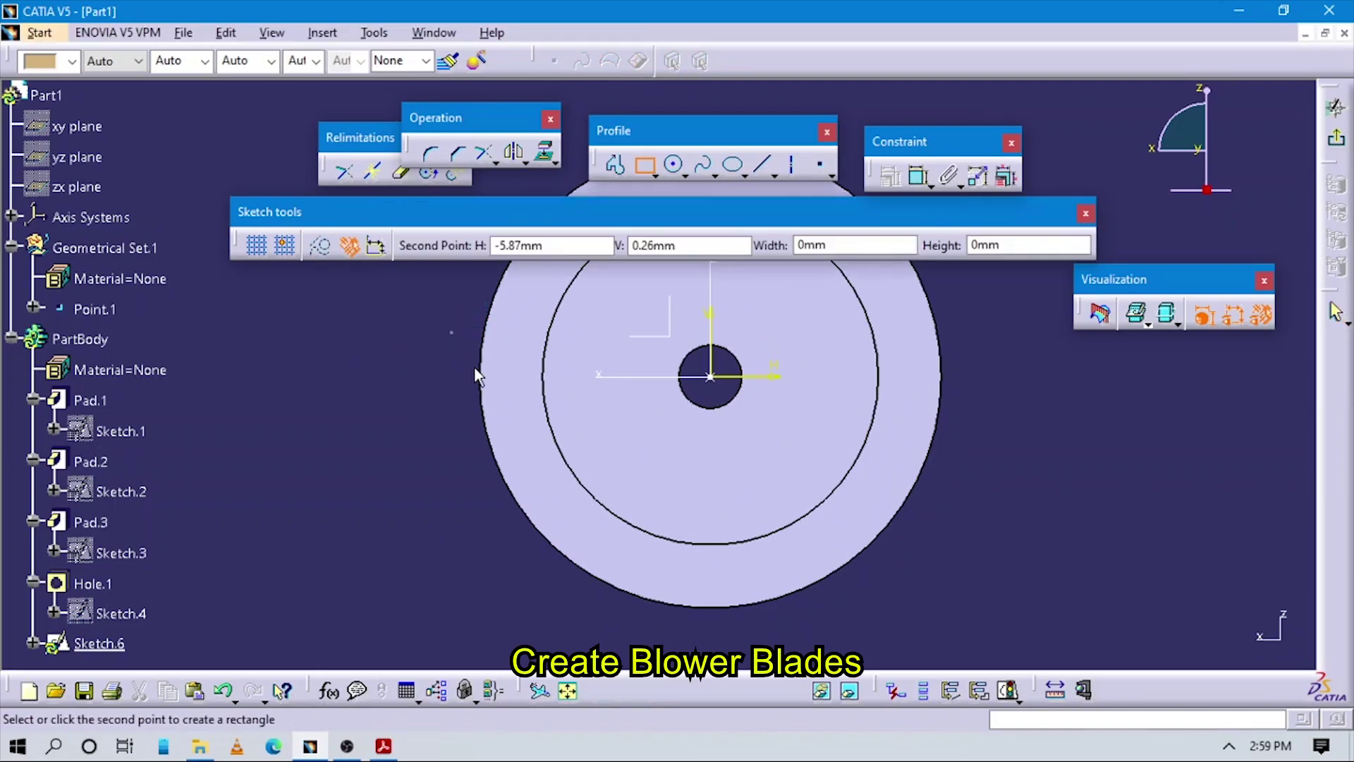
{"action": "left_click", "coordinate": [625, 358]}
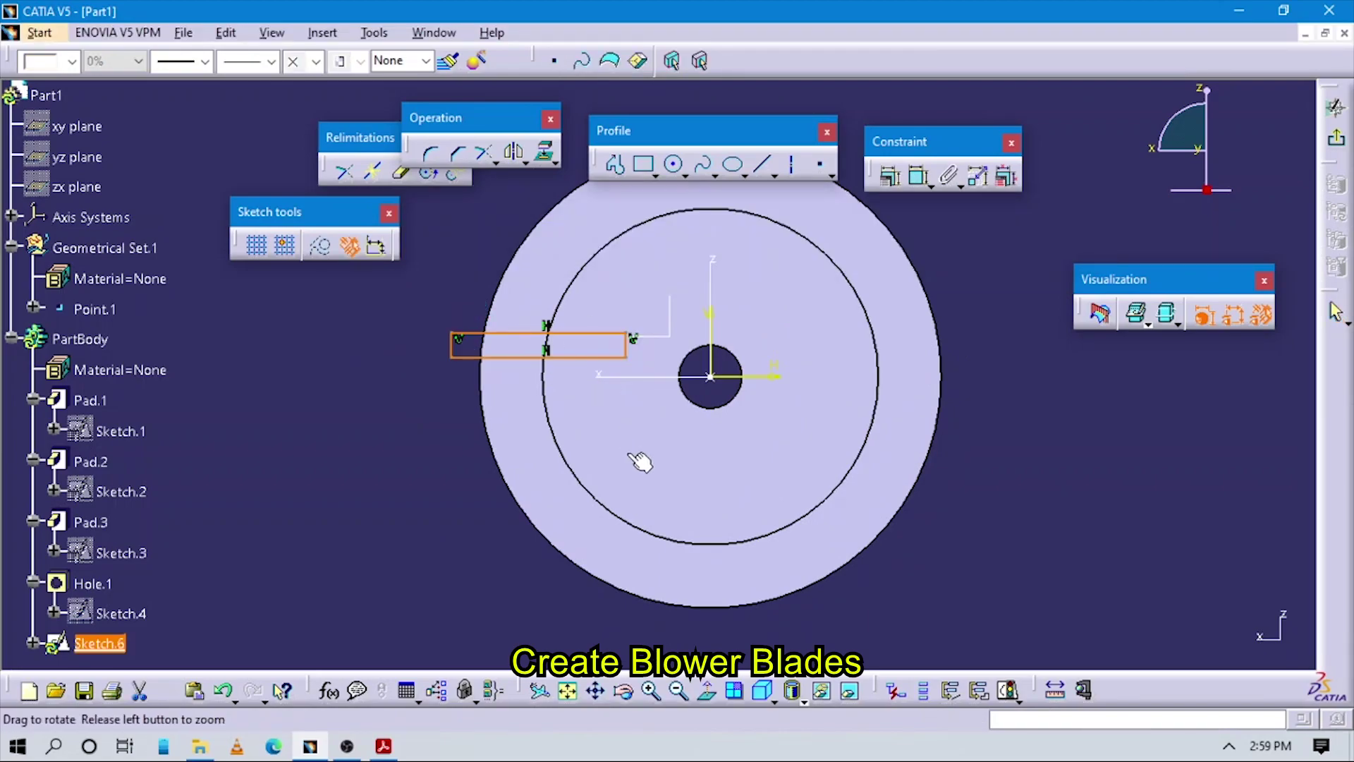
- Check the blade dimensions in the PDF and dimension the rectangle's length as 2.5 mm
{"action": "left_click", "coordinate": [384, 746]}
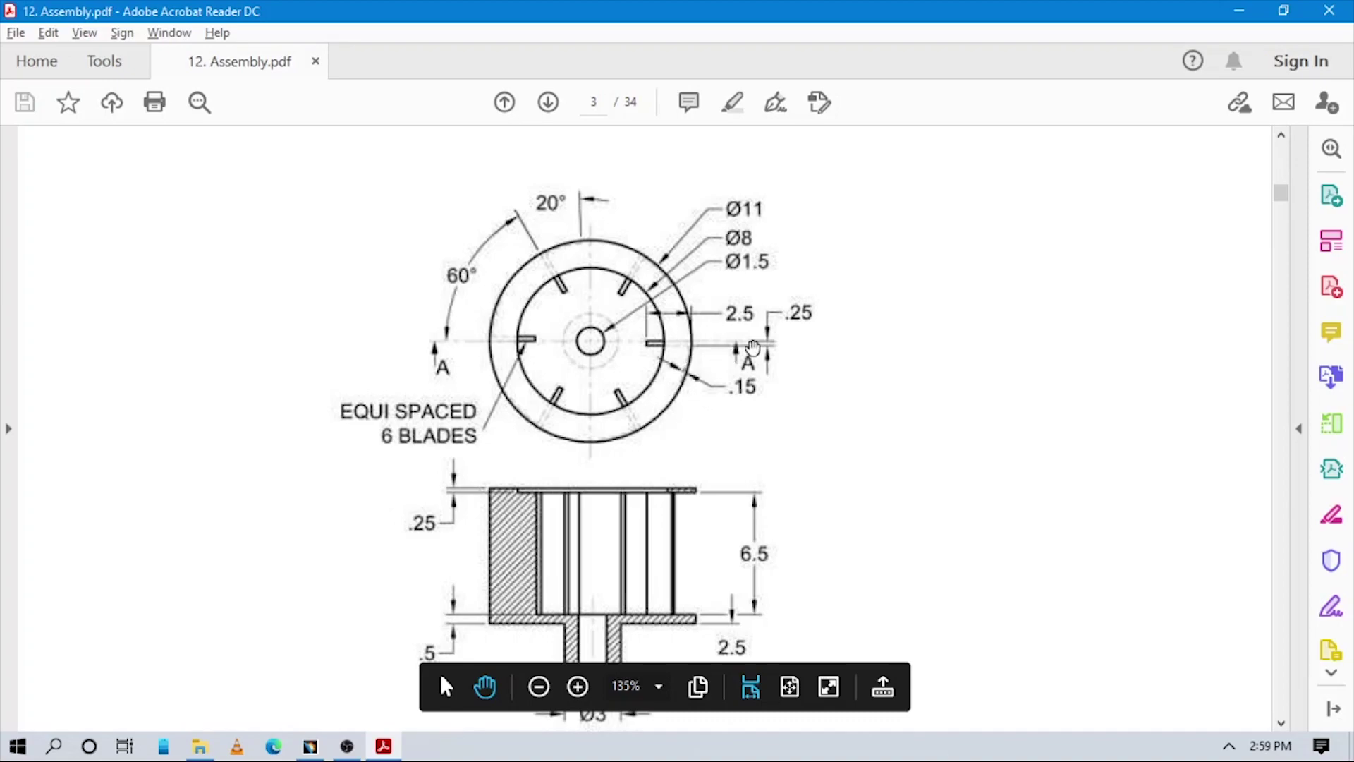
{"action": "mouse_move", "coordinate": [352, 747]}
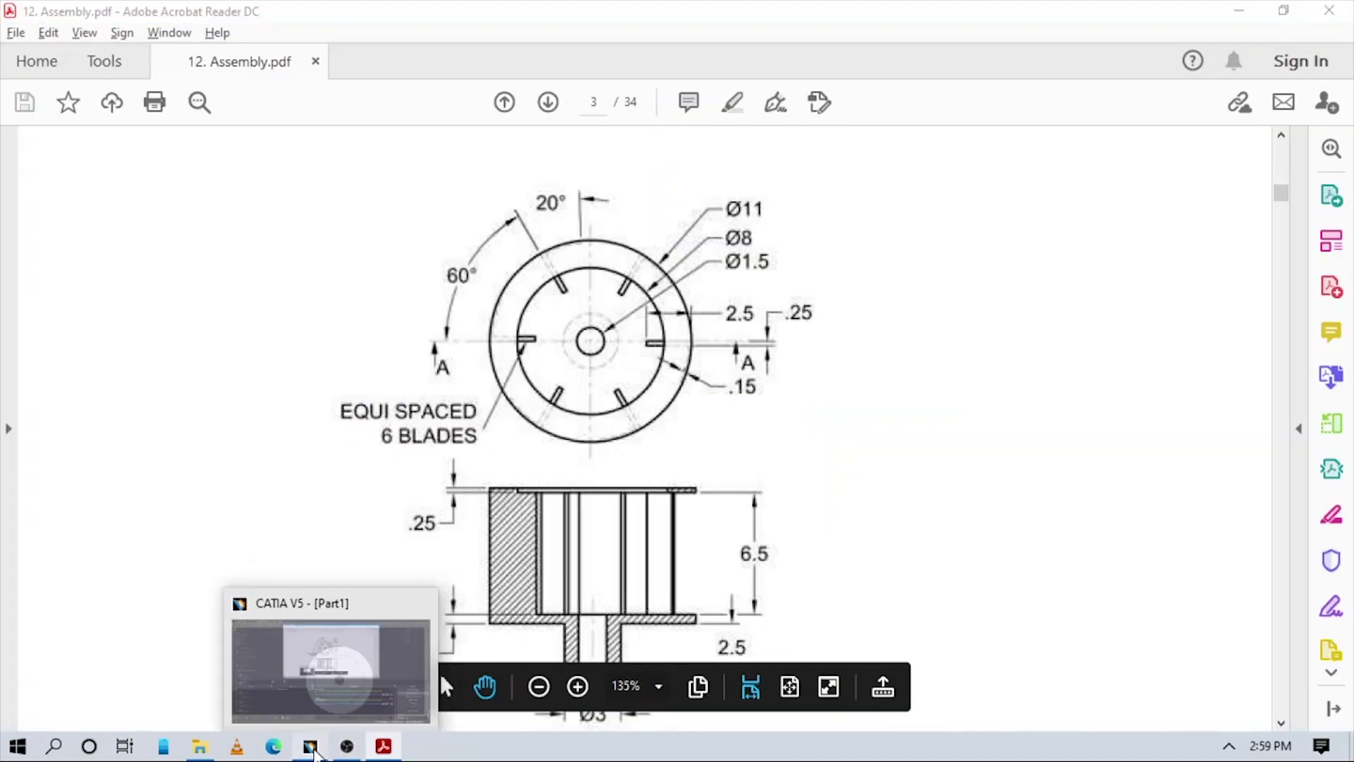
{"action": "left_click", "coordinate": [311, 748]}
{"action": "left_click", "coordinate": [918, 176]}
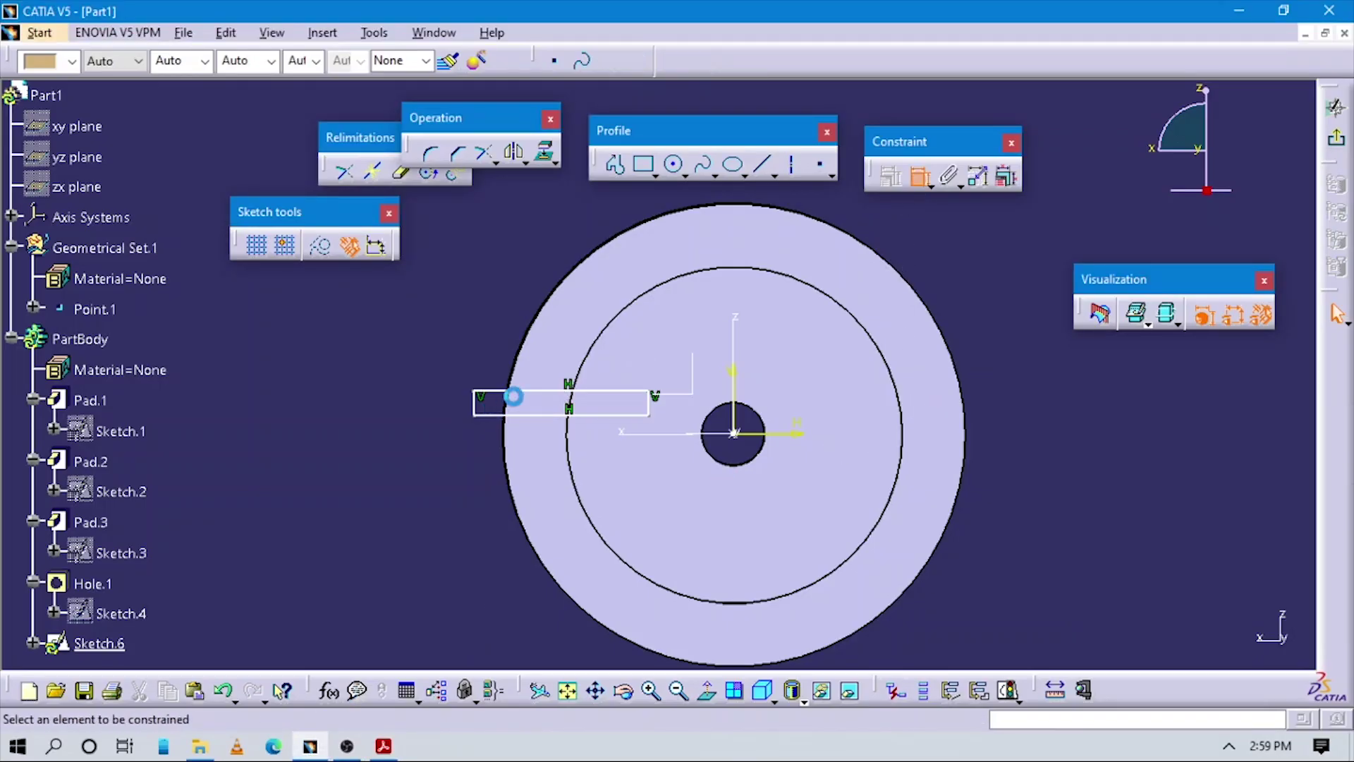
{"action": "left_click", "coordinate": [543, 391]}
{"action": "left_click", "coordinate": [476, 348]}
{"action": "double_click", "coordinate": [479, 348]}
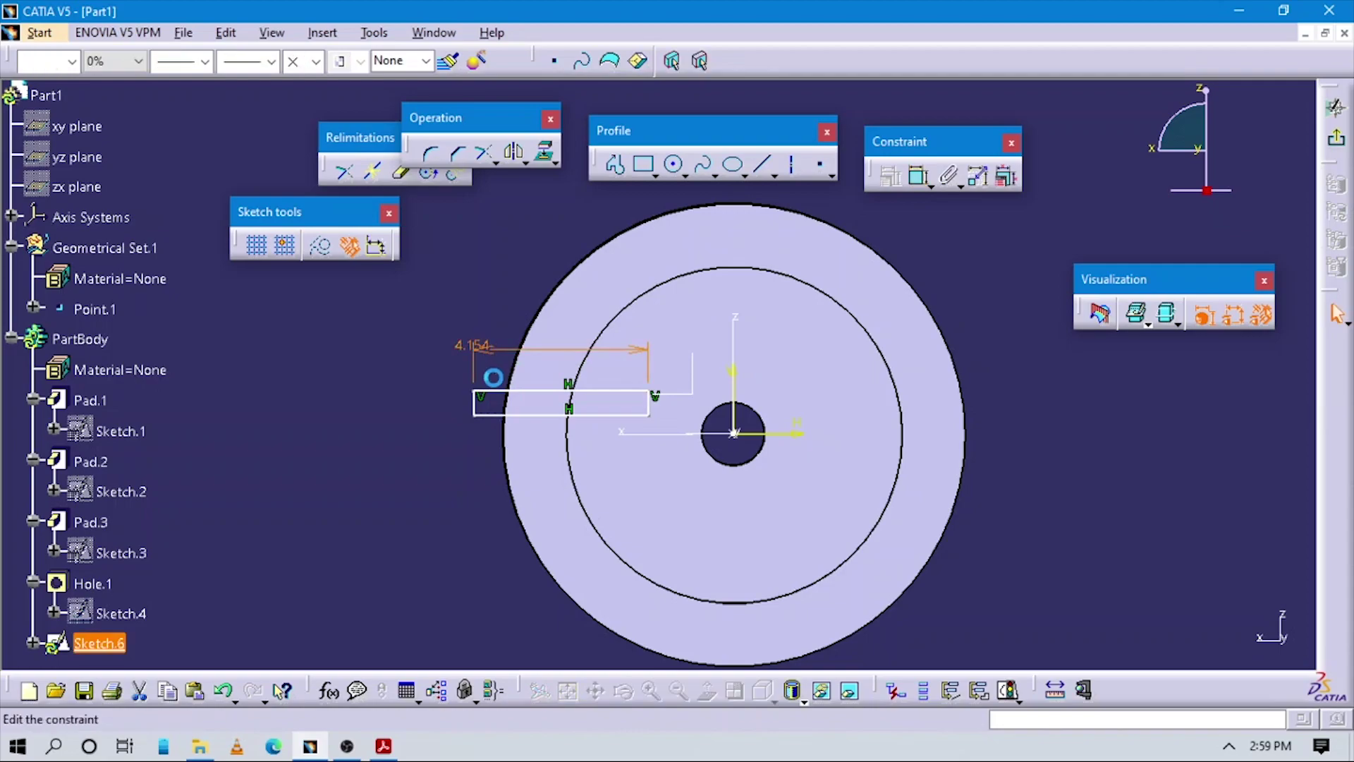
{"action": "type", "text": "2.5"}
{"action": "key", "text": "Return"}
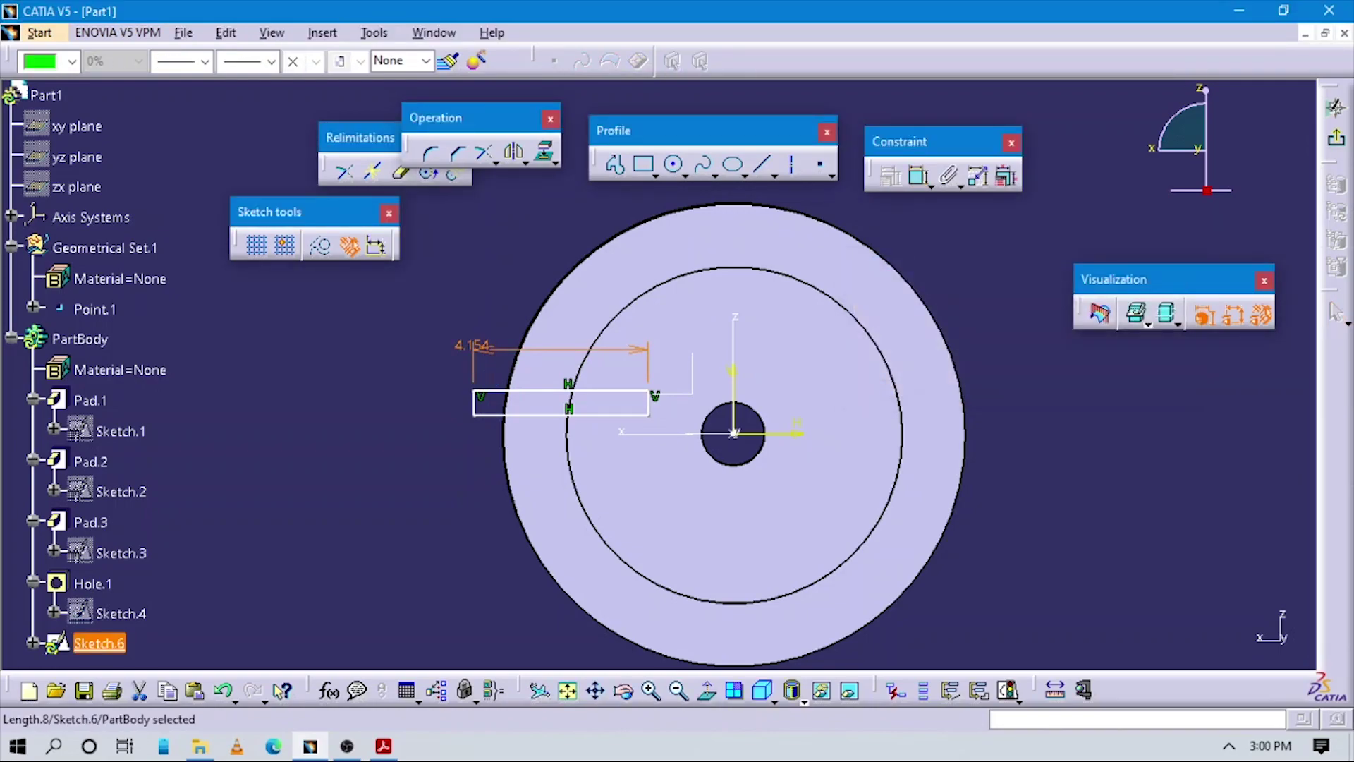
- Dimension the rectangle's short vertical side and set its height to 0.25 mm
{"action": "left_click", "coordinate": [919, 176]}
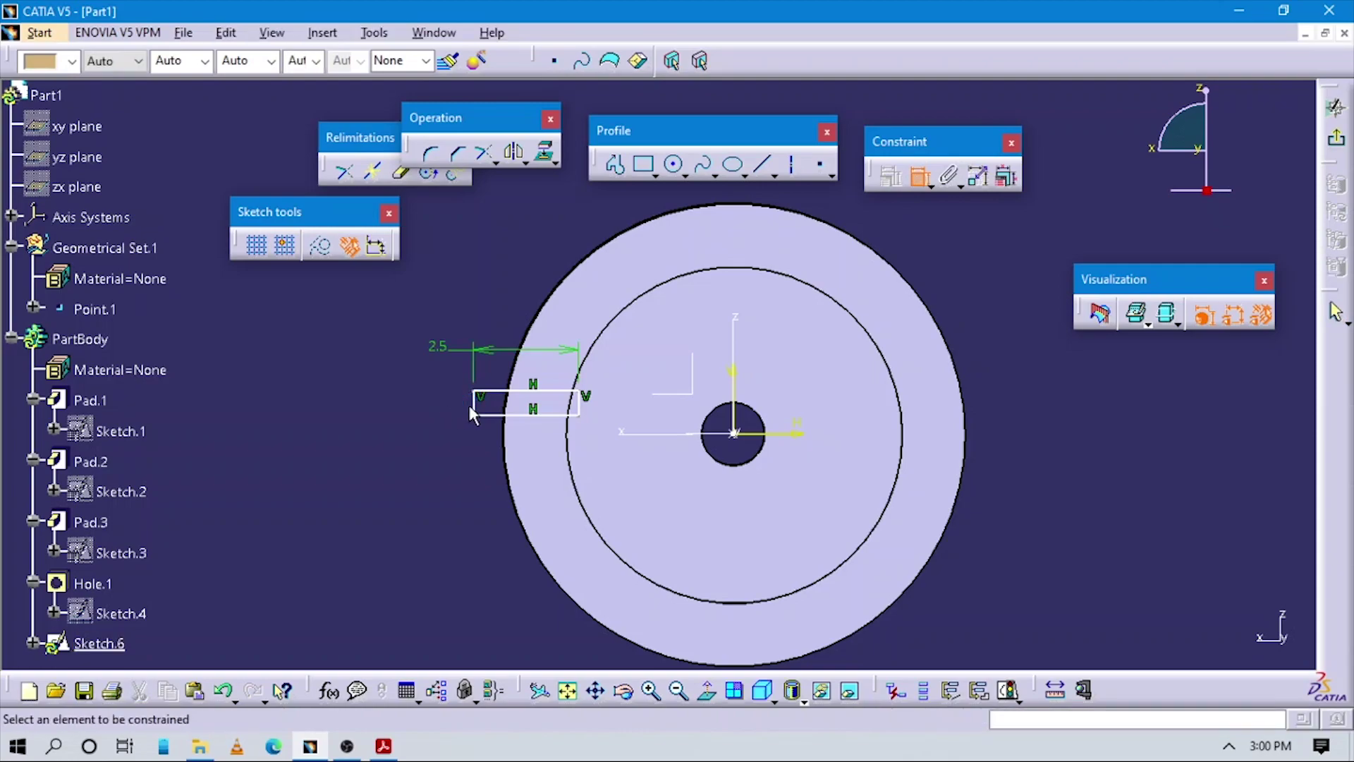
{"action": "left_click", "coordinate": [474, 403]}
{"action": "left_click", "coordinate": [434, 405]}
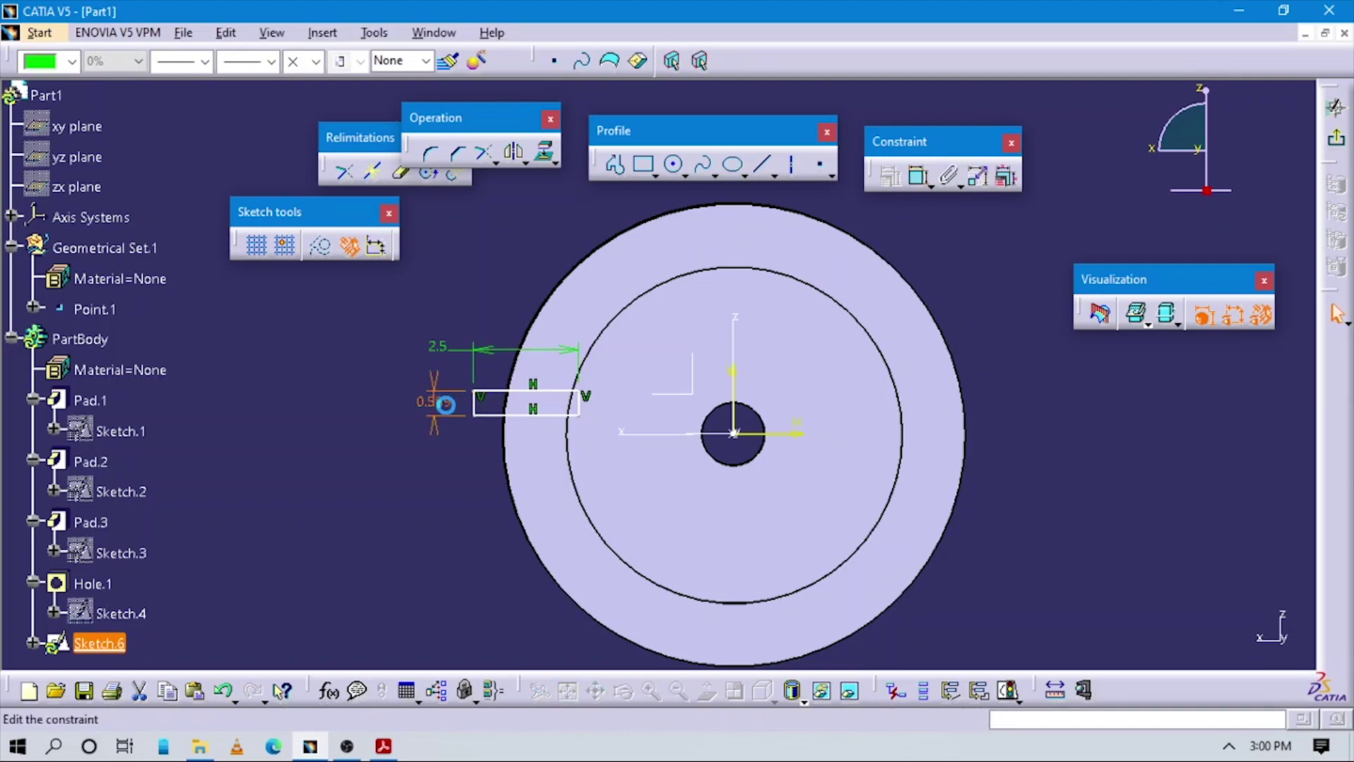
{"action": "double_click", "coordinate": [436, 400]}
{"action": "type", "text": "0.25"}
{"action": "key", "text": "Return"}
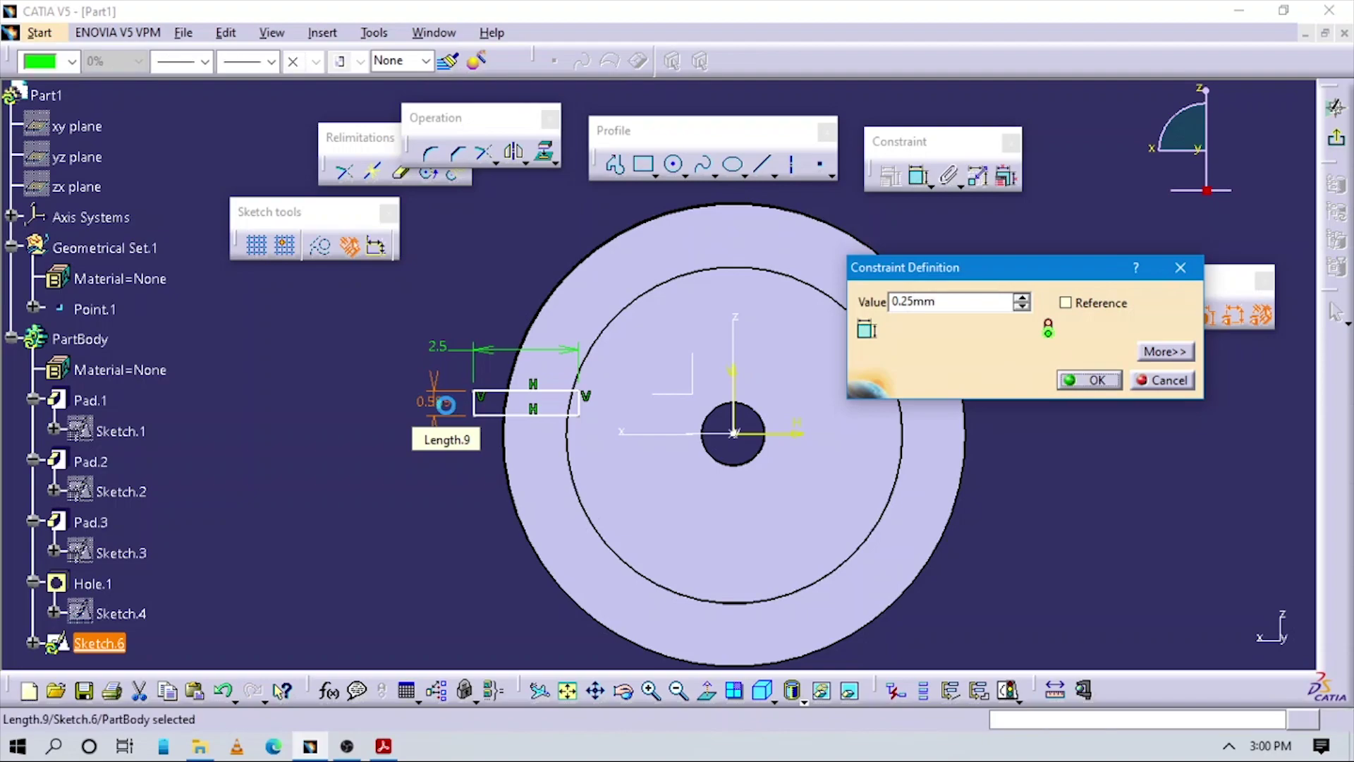
- Constrain the blade rectangle's lower long edge to be coincident with the sketch's H axis
{"action": "left_click", "coordinate": [919, 176]}
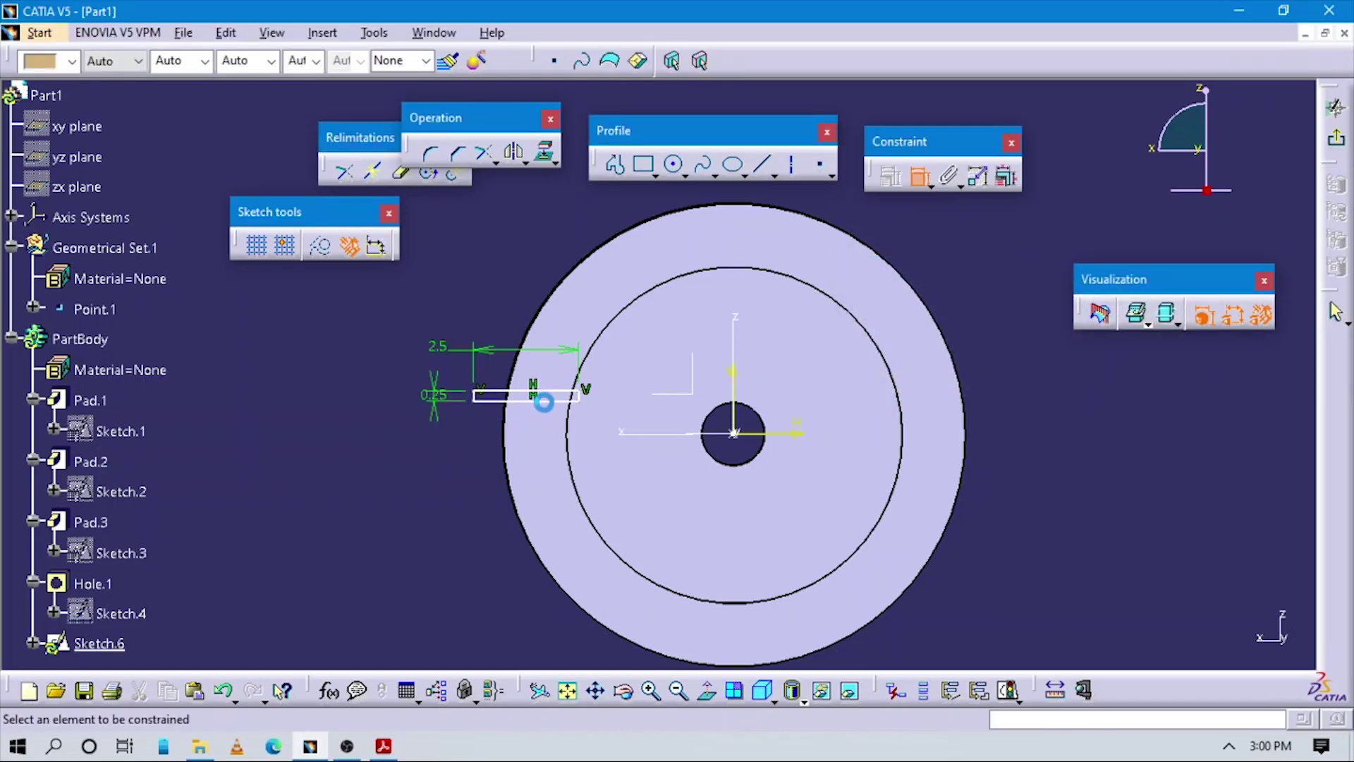
{"action": "left_click", "coordinate": [550, 399]}
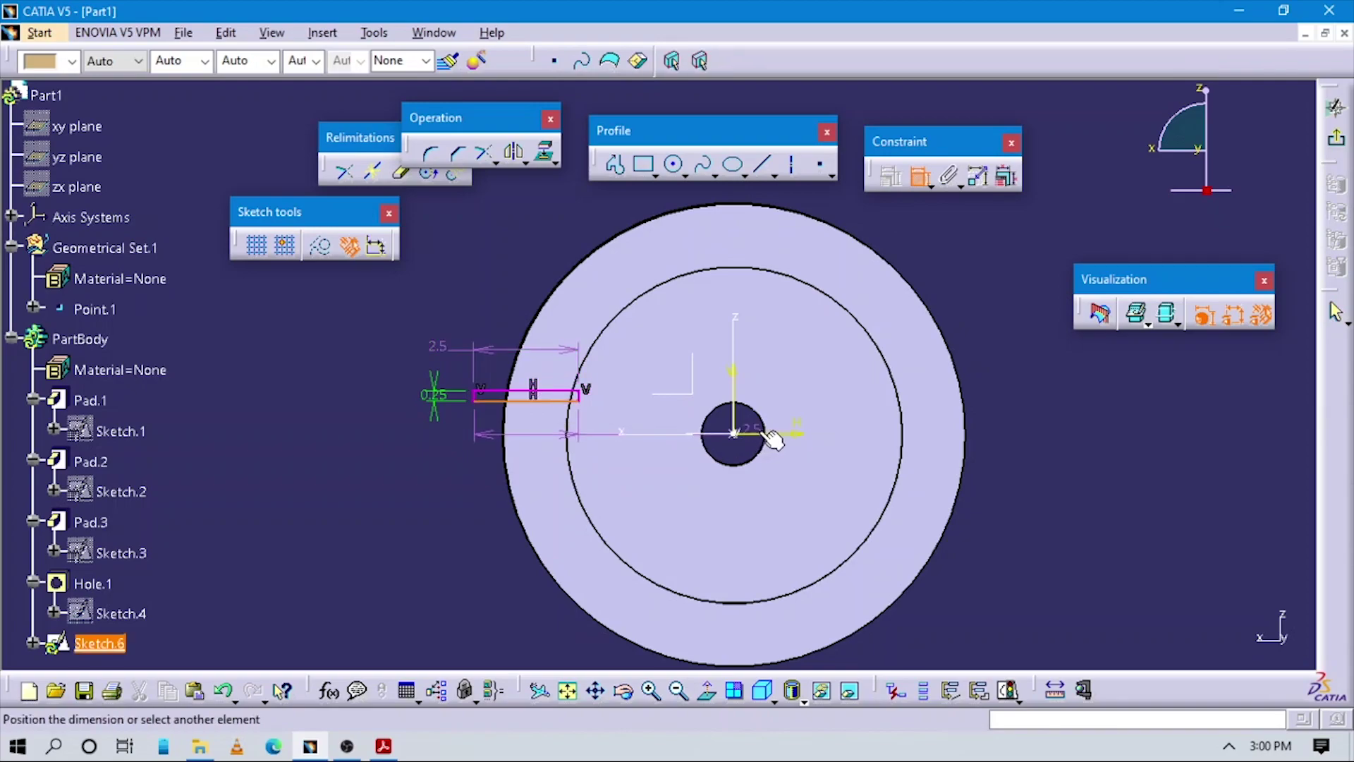
{"action": "left_click", "coordinate": [800, 441]}
{"action": "right_click", "coordinate": [401, 484]}
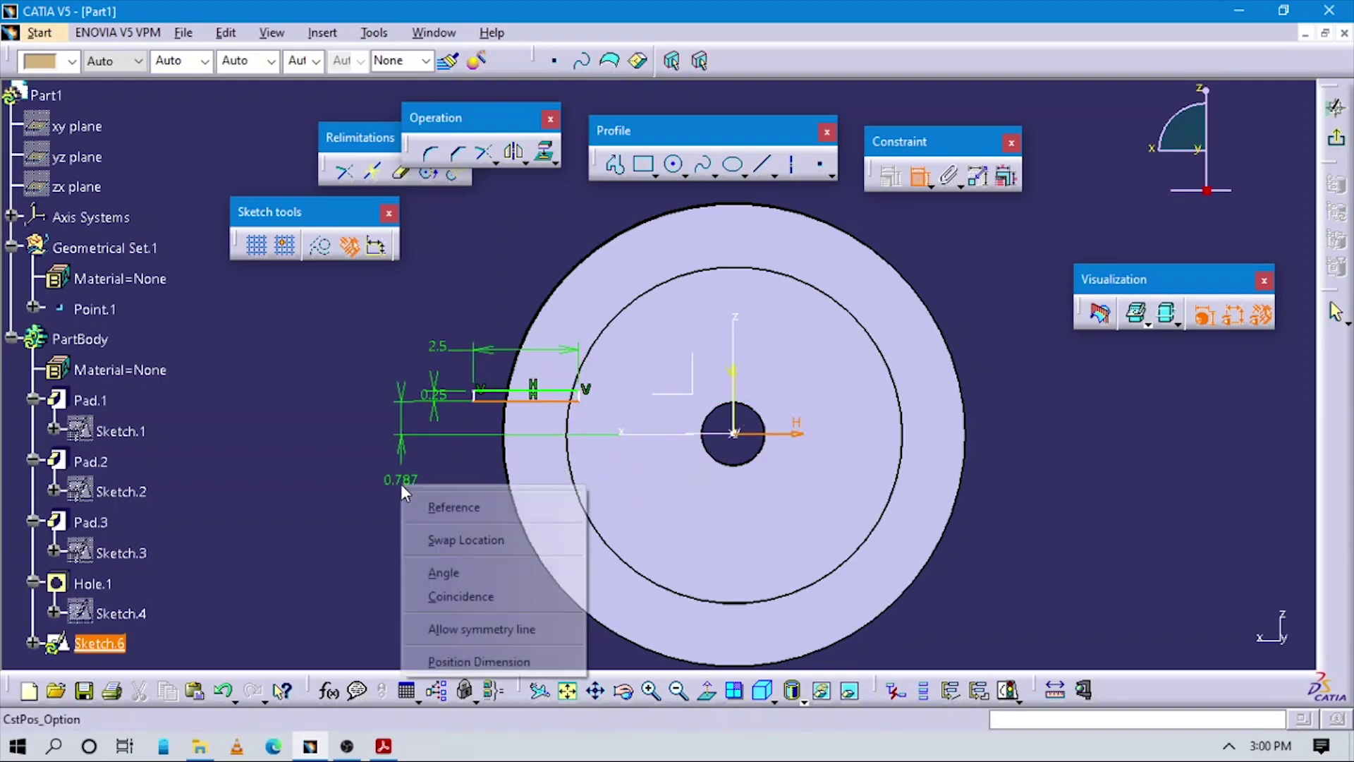
{"action": "left_click", "coordinate": [469, 595]}
- Dimension the rectangle's outer short edge to the V axis and set the distance to 11/2 mm
{"action": "left_click", "coordinate": [918, 177]}
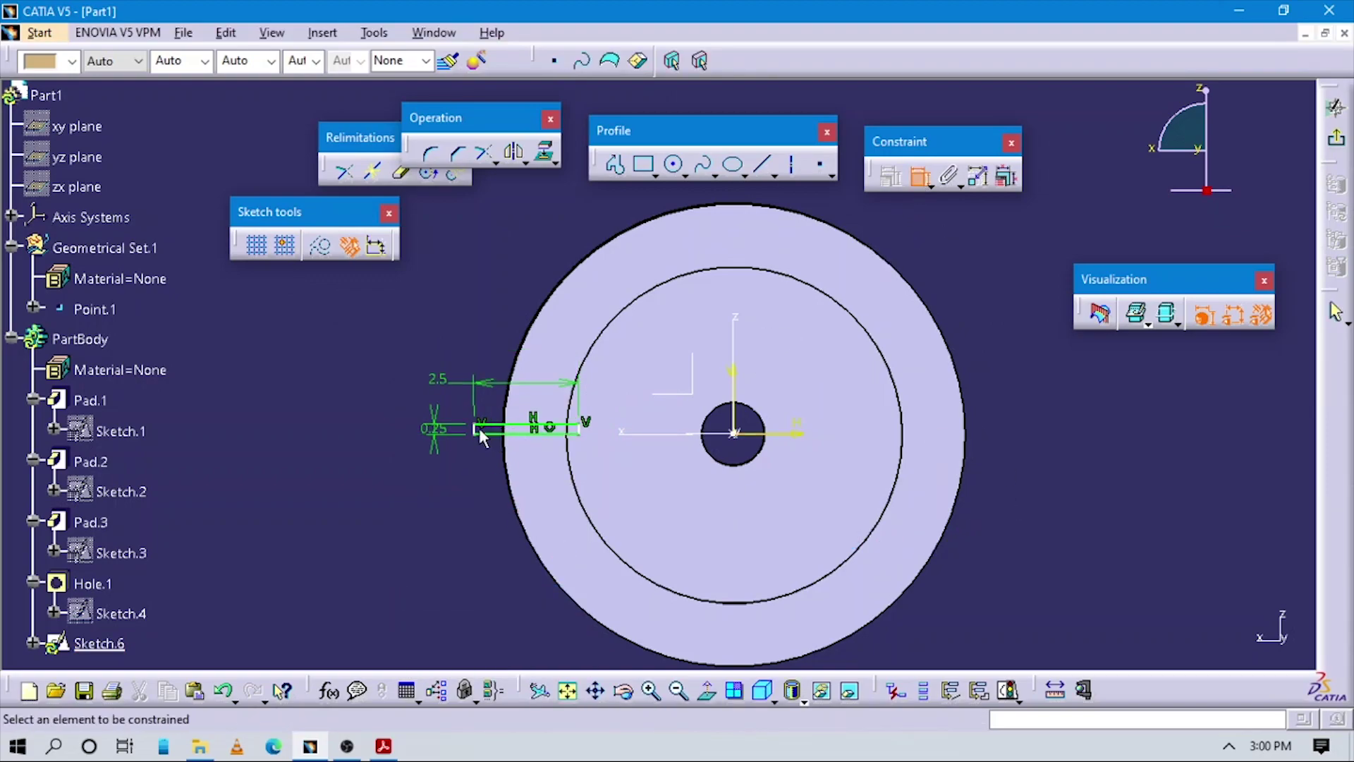
{"action": "left_click", "coordinate": [483, 431]}
{"action": "left_click", "coordinate": [740, 381]}
{"action": "left_click", "coordinate": [493, 264]}
{"action": "double_click", "coordinate": [492, 264]}
{"action": "type", "text": "11/2"}
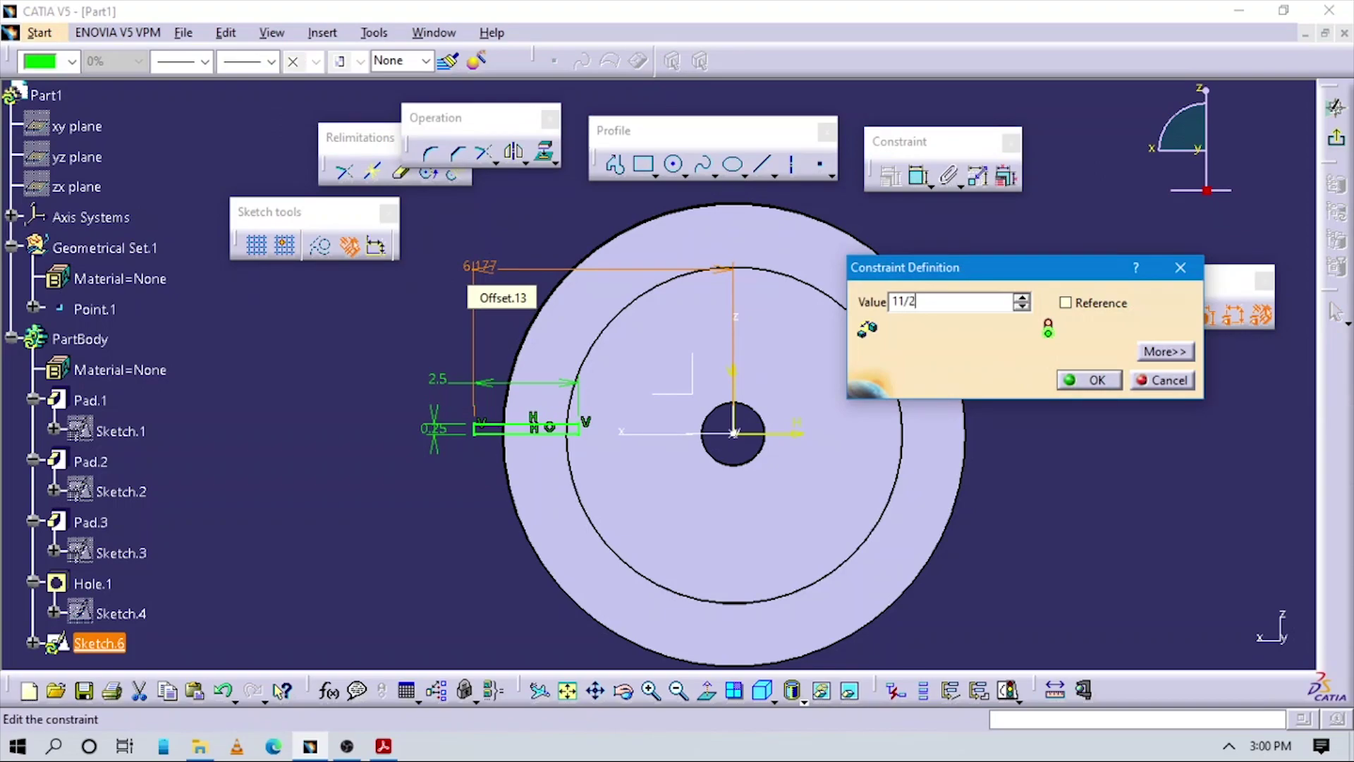
{"action": "key", "text": "Return"}
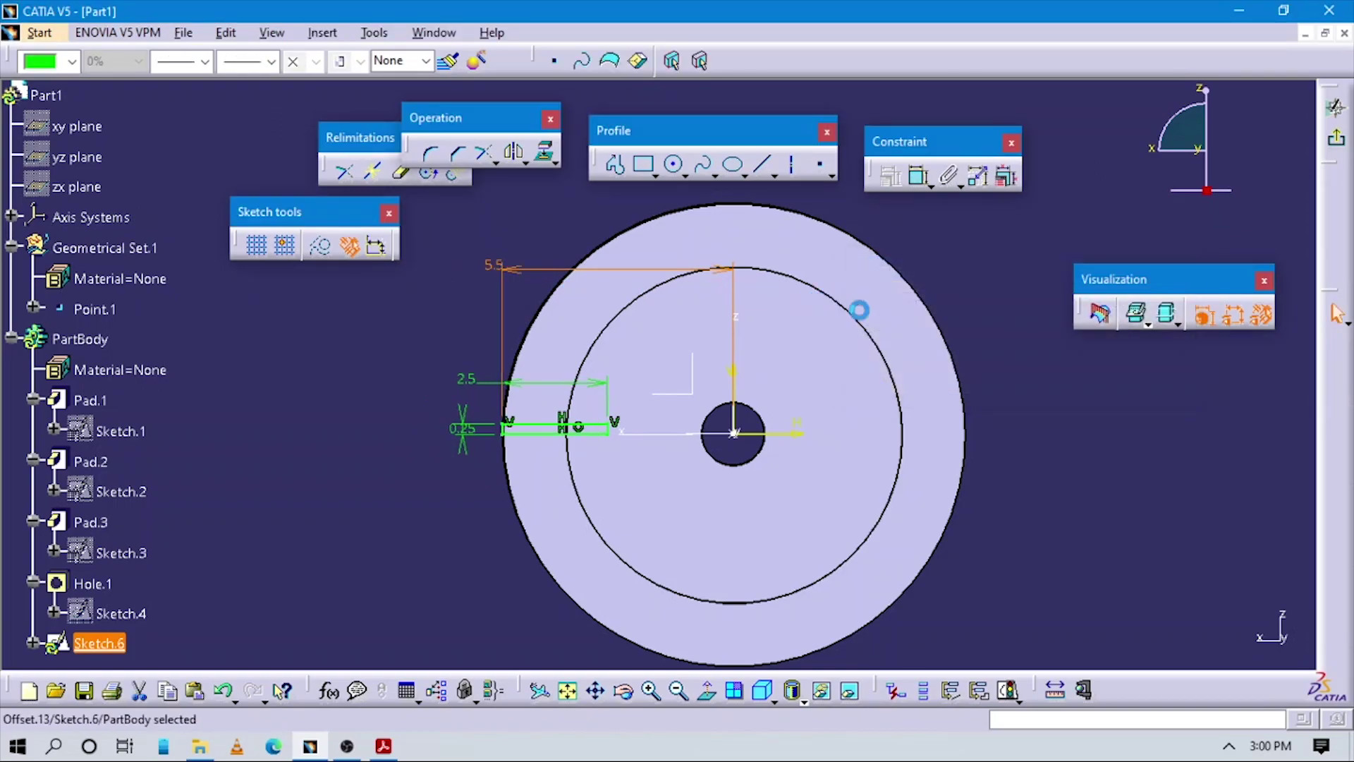
- Exit the sketch and pad the blade rectangle from the disc across to the offset ring
{"action": "middle_click_drag", "start_coordinate": [665, 470], "coordinate": [659, 427]}
{"action": "left_click", "coordinate": [432, 496]}
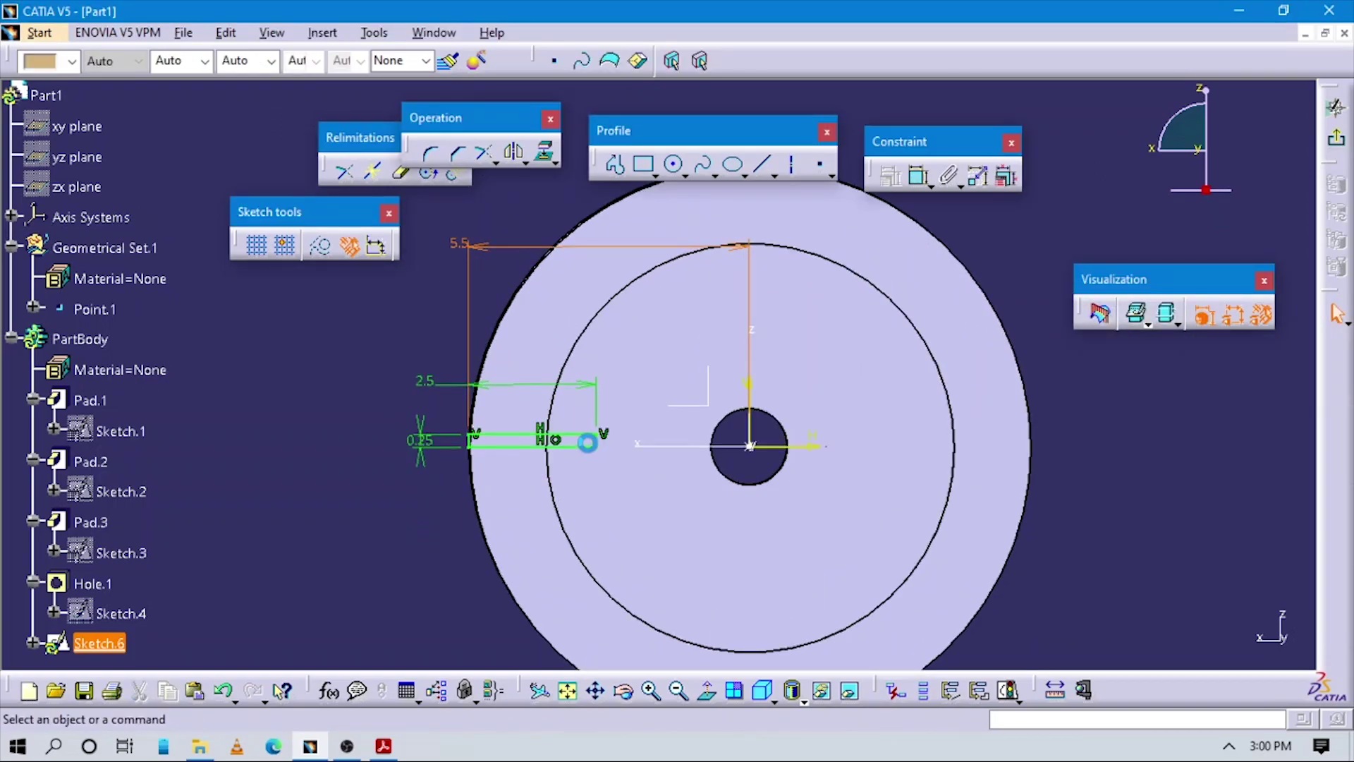
{"action": "middle_click_drag", "start_coordinate": [635, 513], "coordinate": [978, 496]}
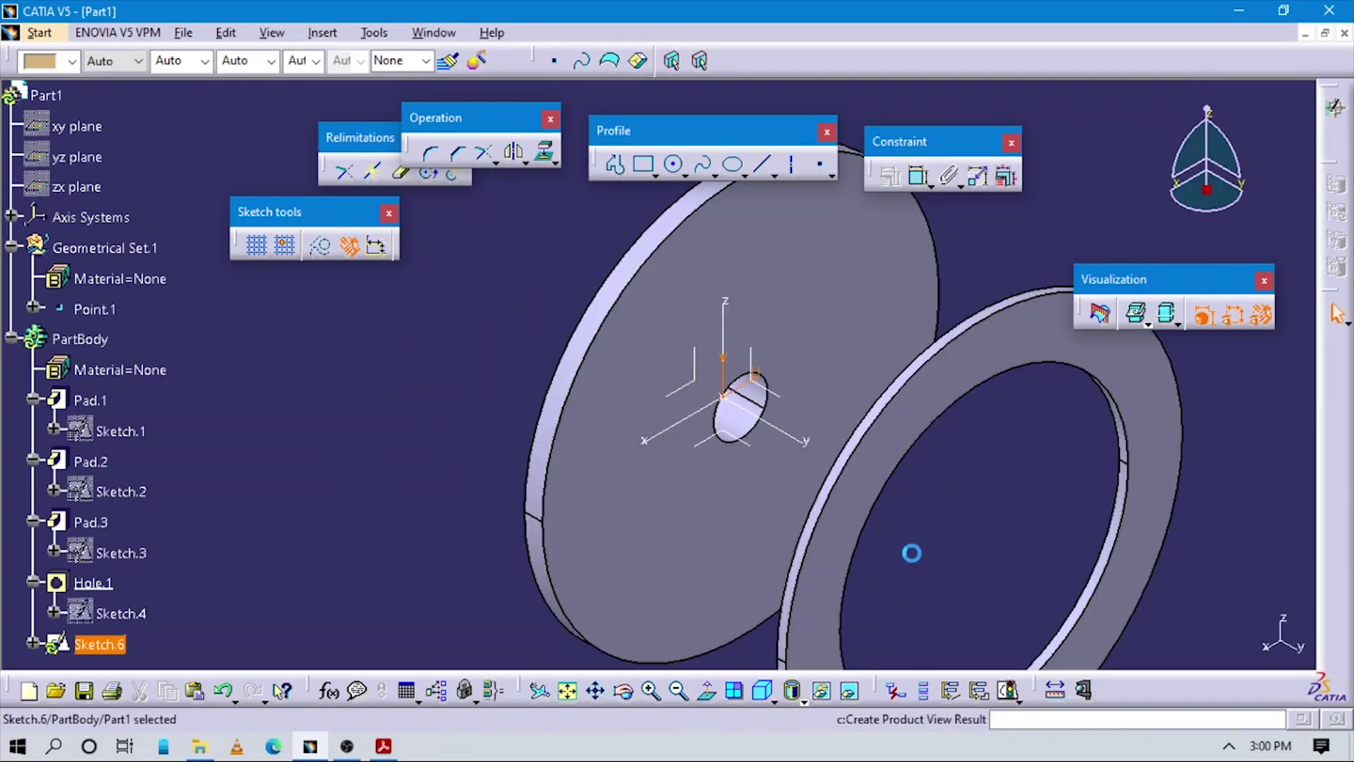
{"action": "mouse_move", "coordinate": [880, 526]}
{"action": "middle_mouse_down"}
{"action": "mouse_move", "coordinate": [877, 551]}
{"action": "mouse_move", "coordinate": [881, 510]}
{"action": "middle_mouse_up"}
{"action": "mouse_move", "coordinate": [574, 393]}
{"action": "middle_mouse_down"}
{"action": "mouse_move", "coordinate": [484, 339]}
{"action": "mouse_move", "coordinate": [520, 393]}
{"action": "mouse_move", "coordinate": [544, 339]}
{"action": "mouse_move", "coordinate": [567, 392]}
{"action": "middle_mouse_up"}
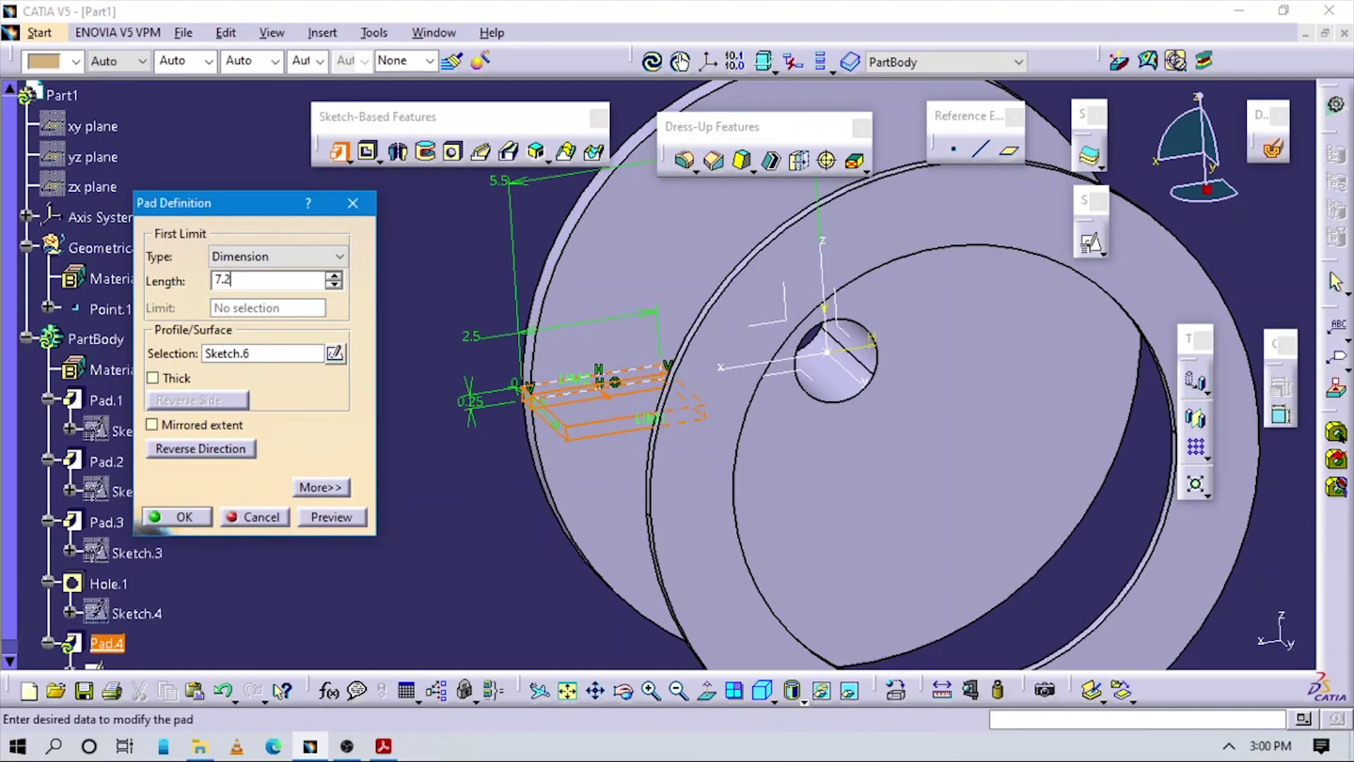
{"action": "left_click", "coordinate": [170, 518]}
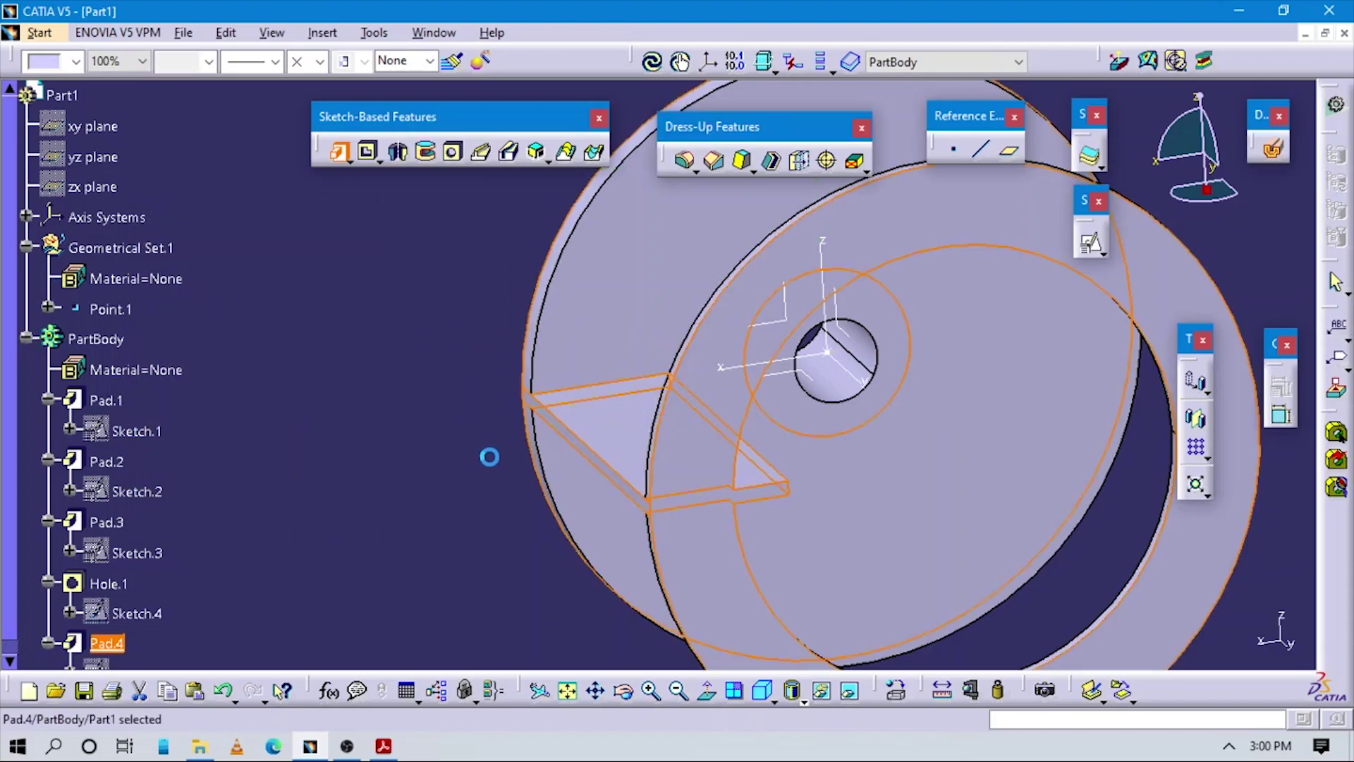
{"action": "left_click", "coordinate": [421, 499]}
- Reopen the blade sketch and draw a circle of about 6.25 mm radius centred on the origin
{"action": "mouse_move", "coordinate": [719, 482]}
{"action": "middle_mouse_down"}
{"action": "mouse_move", "coordinate": [825, 493]}
{"action": "mouse_move", "coordinate": [793, 420]}
{"action": "mouse_move", "coordinate": [574, 402]}
{"action": "mouse_move", "coordinate": [529, 377]}
{"action": "mouse_move", "coordinate": [582, 275]}
{"action": "mouse_move", "coordinate": [665, 220]}
{"action": "mouse_move", "coordinate": [697, 220]}
{"action": "middle_mouse_up"}
{"action": "mouse_move", "coordinate": [665, 339]}
{"action": "middle_mouse_down"}
{"action": "mouse_move", "coordinate": [619, 423]}
{"action": "mouse_move", "coordinate": [494, 446]}
{"action": "middle_mouse_up"}
{"action": "scroll", "coordinate": [7, 614], "scroll_direction": "down", "scroll_amount": 3}
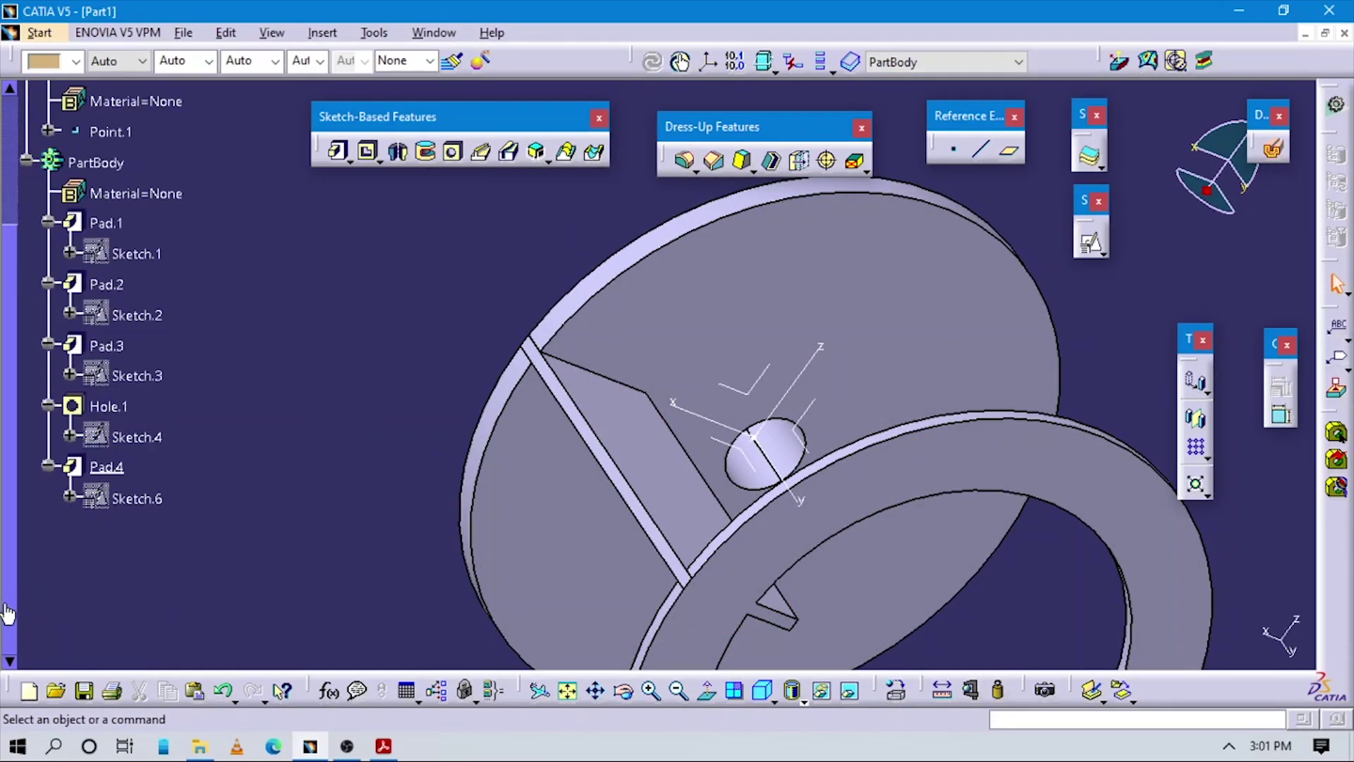
{"action": "left_click", "coordinate": [157, 498]}
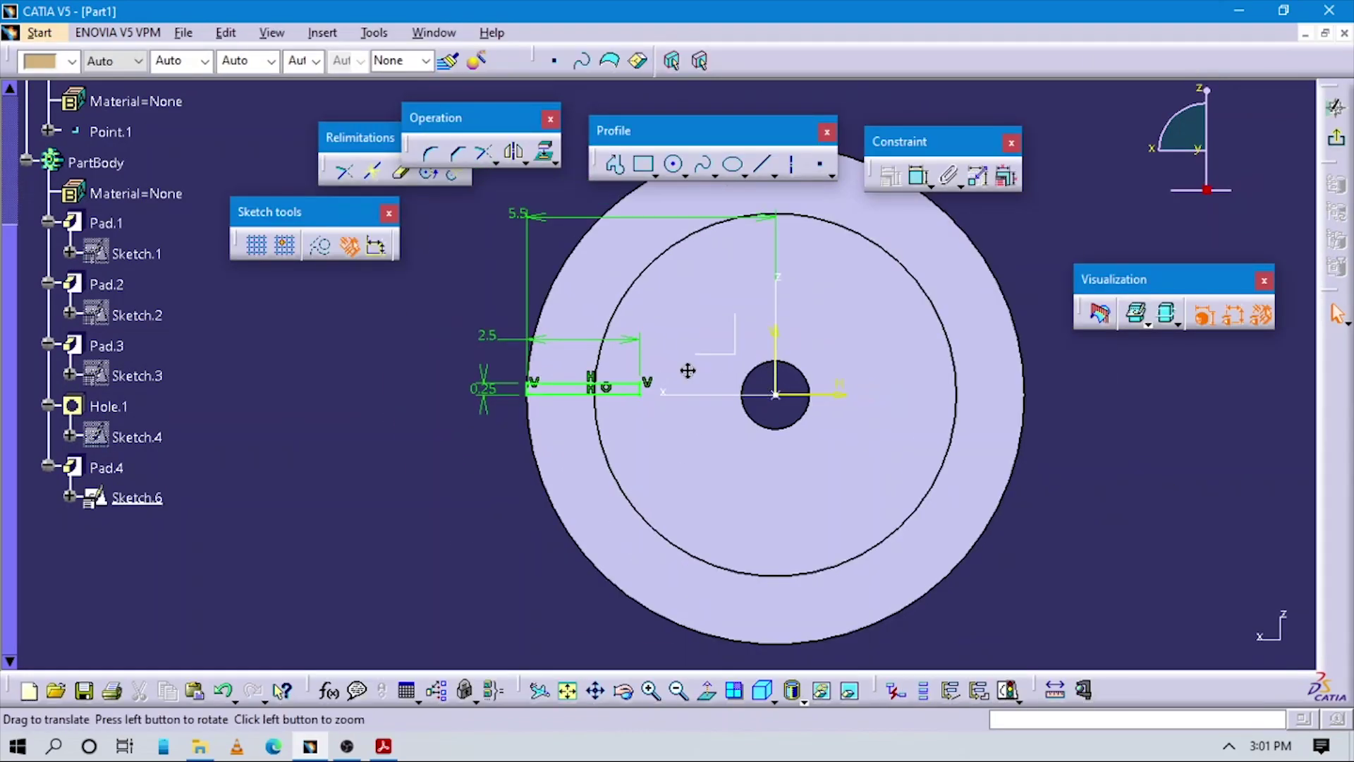
{"action": "middle_click_drag", "start_coordinate": [686, 371], "coordinate": [713, 431]}
{"action": "left_click", "coordinate": [673, 164]}
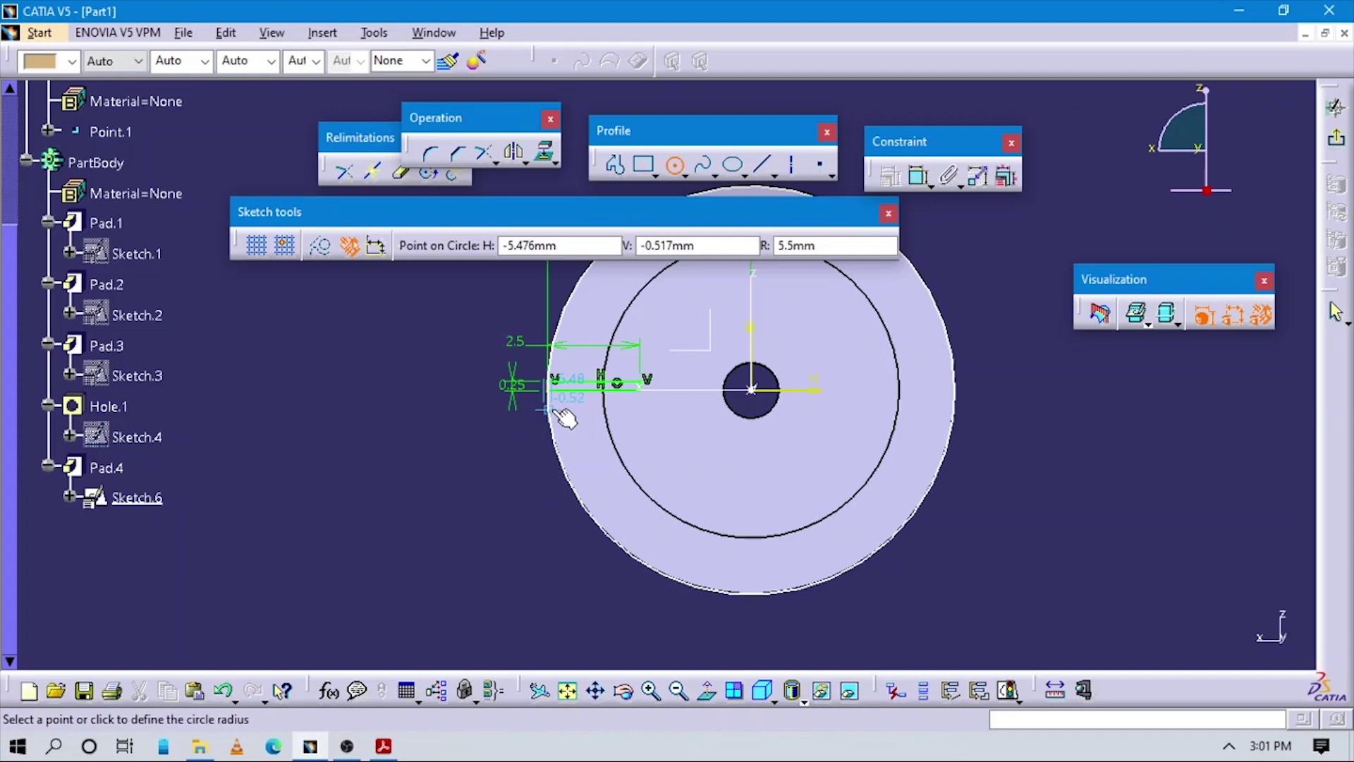
{"action": "left_click", "coordinate": [523, 416]}
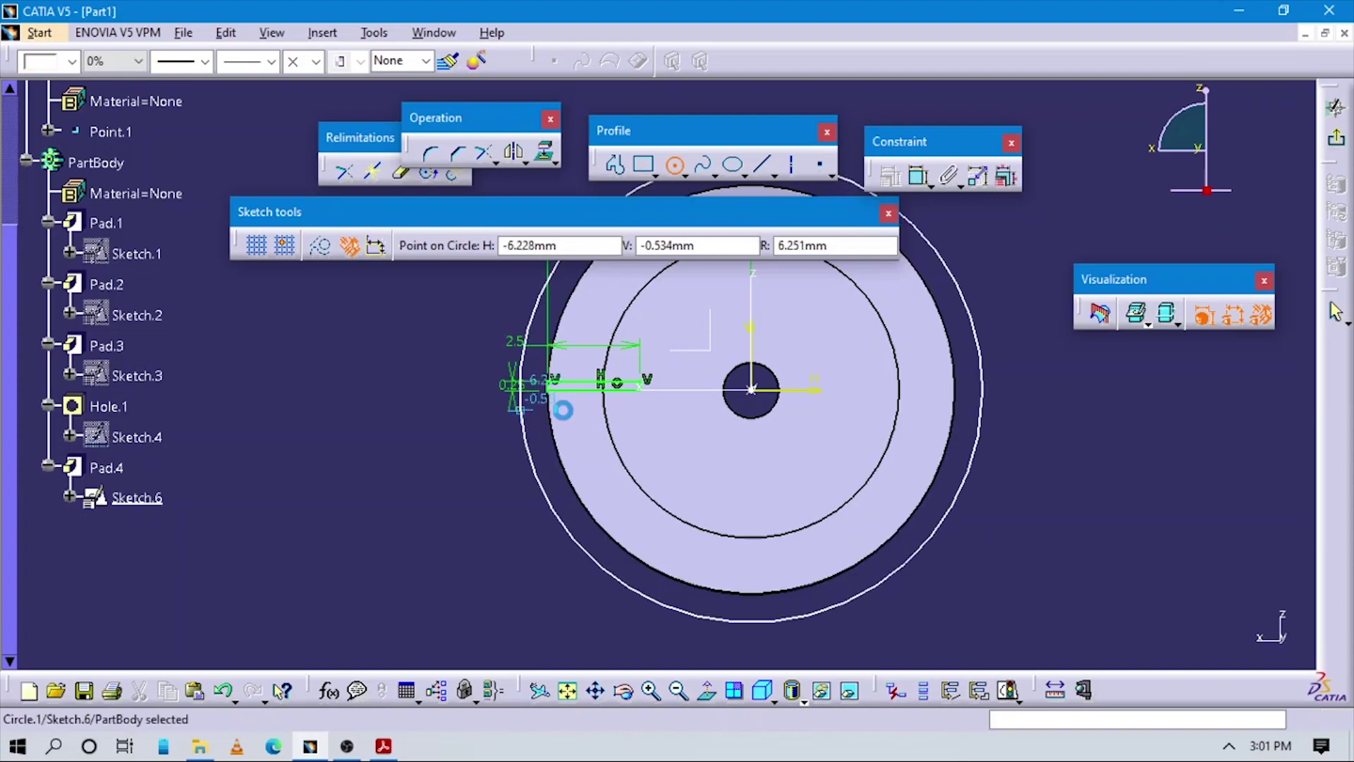
- Dimension the new circle's diameter and set it to 11 mm
{"action": "left_click", "coordinate": [918, 176]}
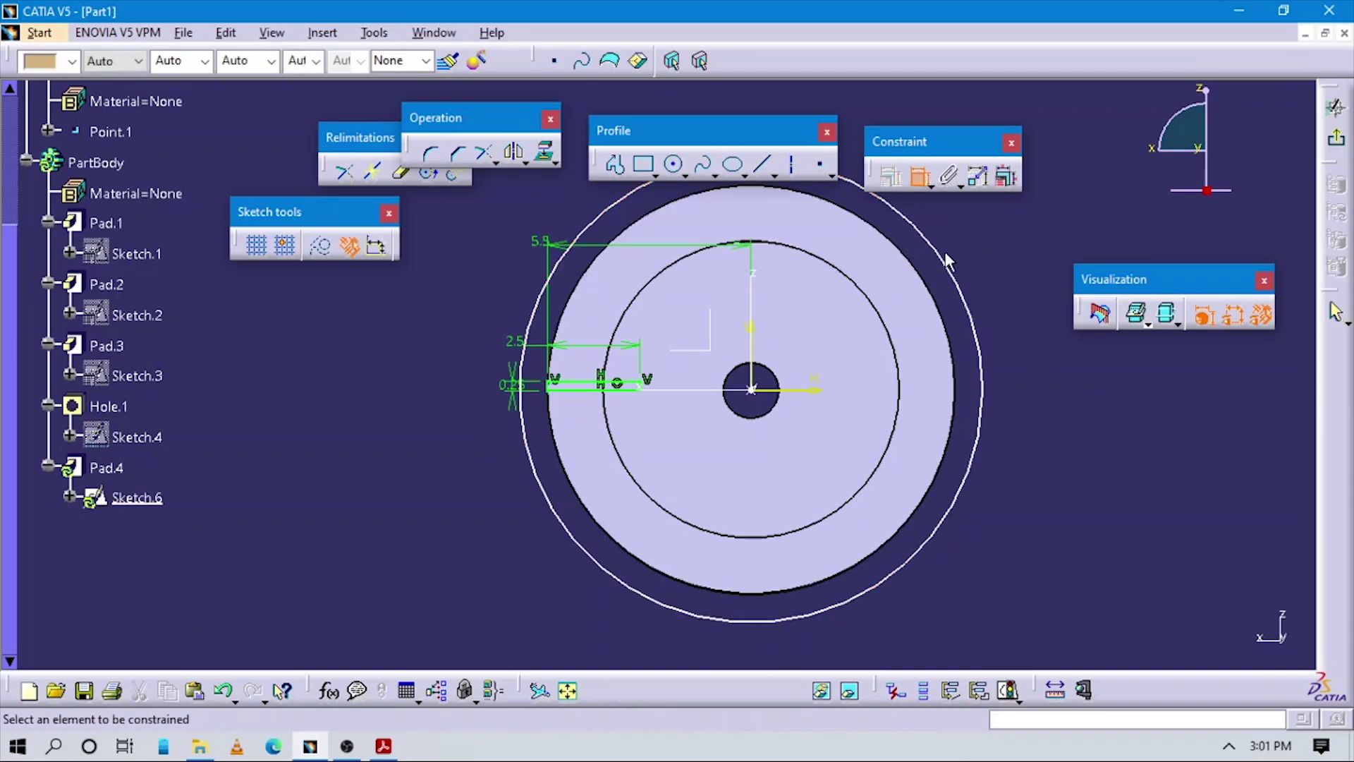
{"action": "left_click", "coordinate": [947, 263]}
{"action": "left_click", "coordinate": [1002, 235]}
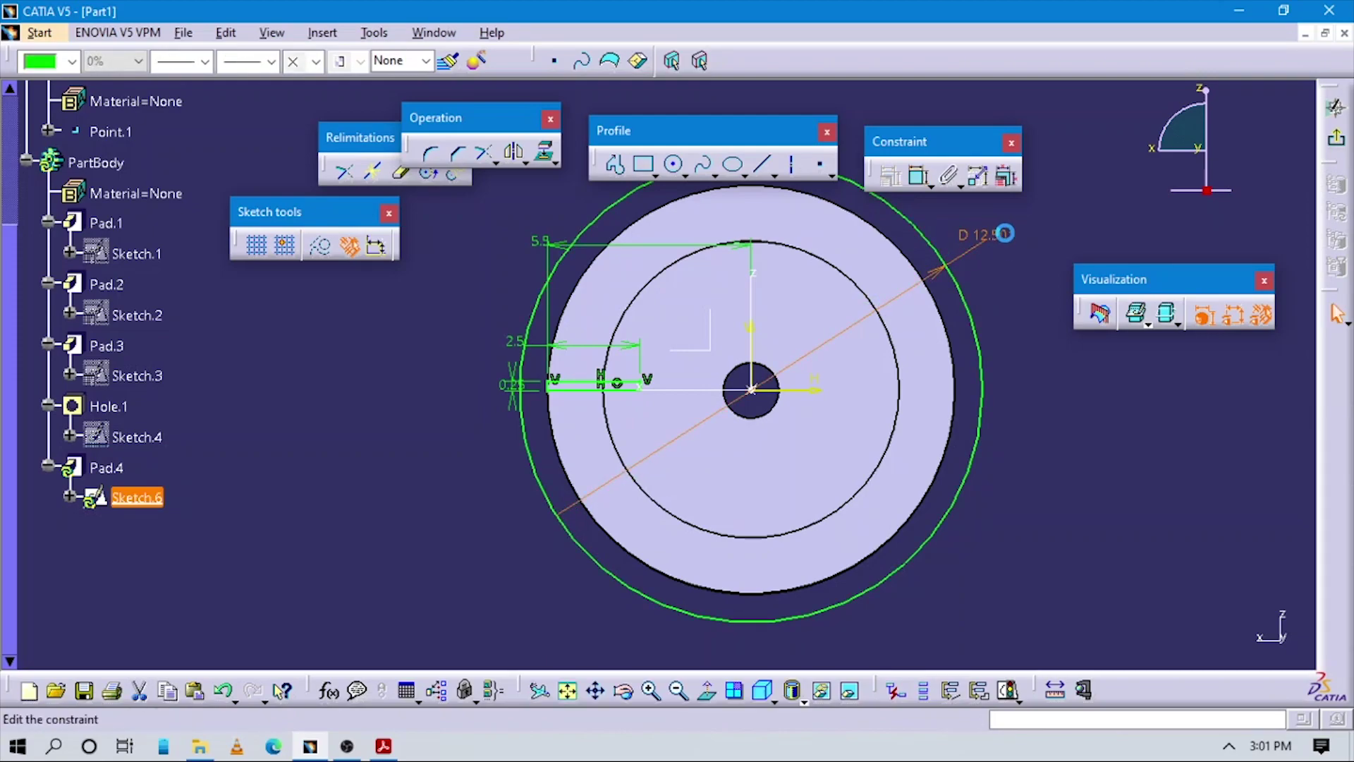
{"action": "type", "text": "11mm"}
{"action": "key", "text": "Return"}
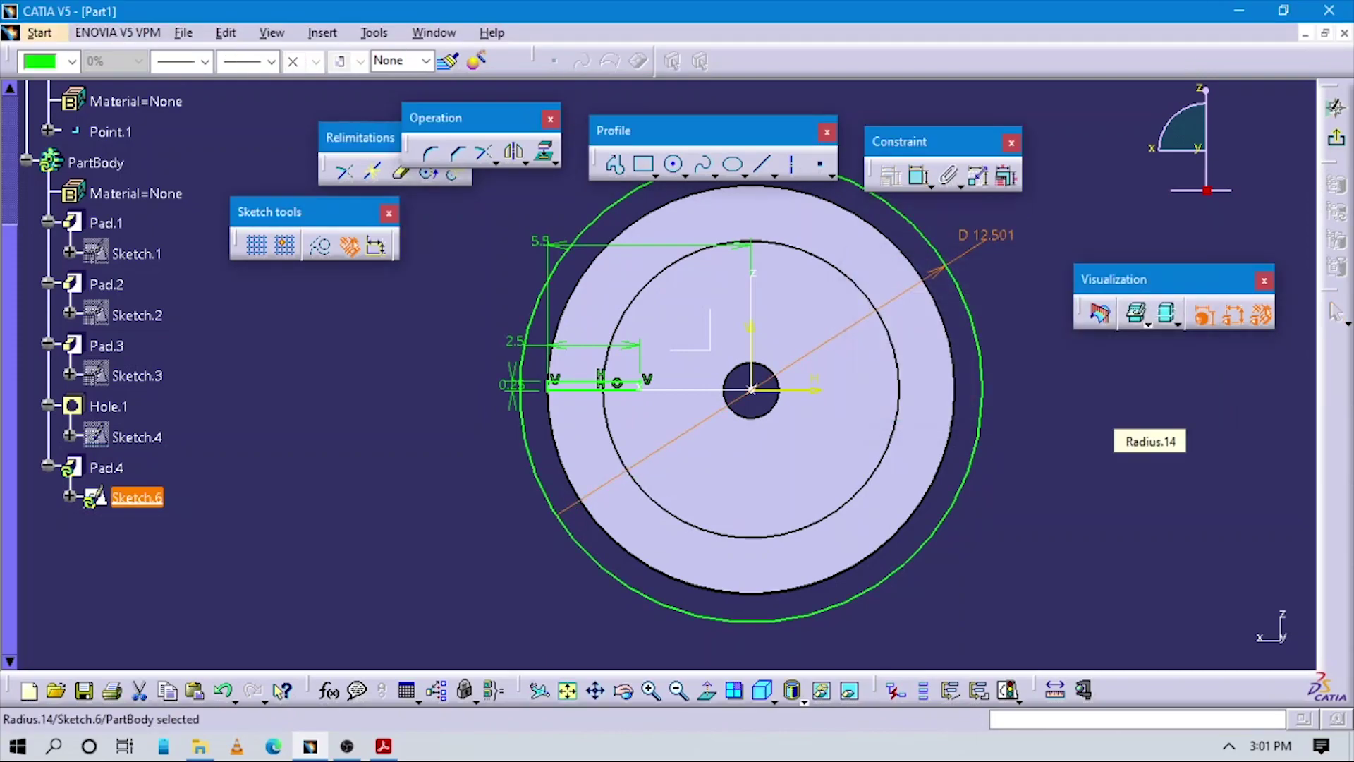
- Trim the 11 mm circle against the rectangle's two long edges, leaving only the short arc at the blade's outer end
{"action": "mouse_move", "coordinate": [500, 529]}
{"action": "middle_mouse_down"}
{"action": "mouse_move", "coordinate": [544, 523]}
{"action": "mouse_move", "coordinate": [668, 369]}
{"action": "mouse_move", "coordinate": [716, 441]}
{"action": "mouse_move", "coordinate": [688, 367]}
{"action": "middle_mouse_up"}
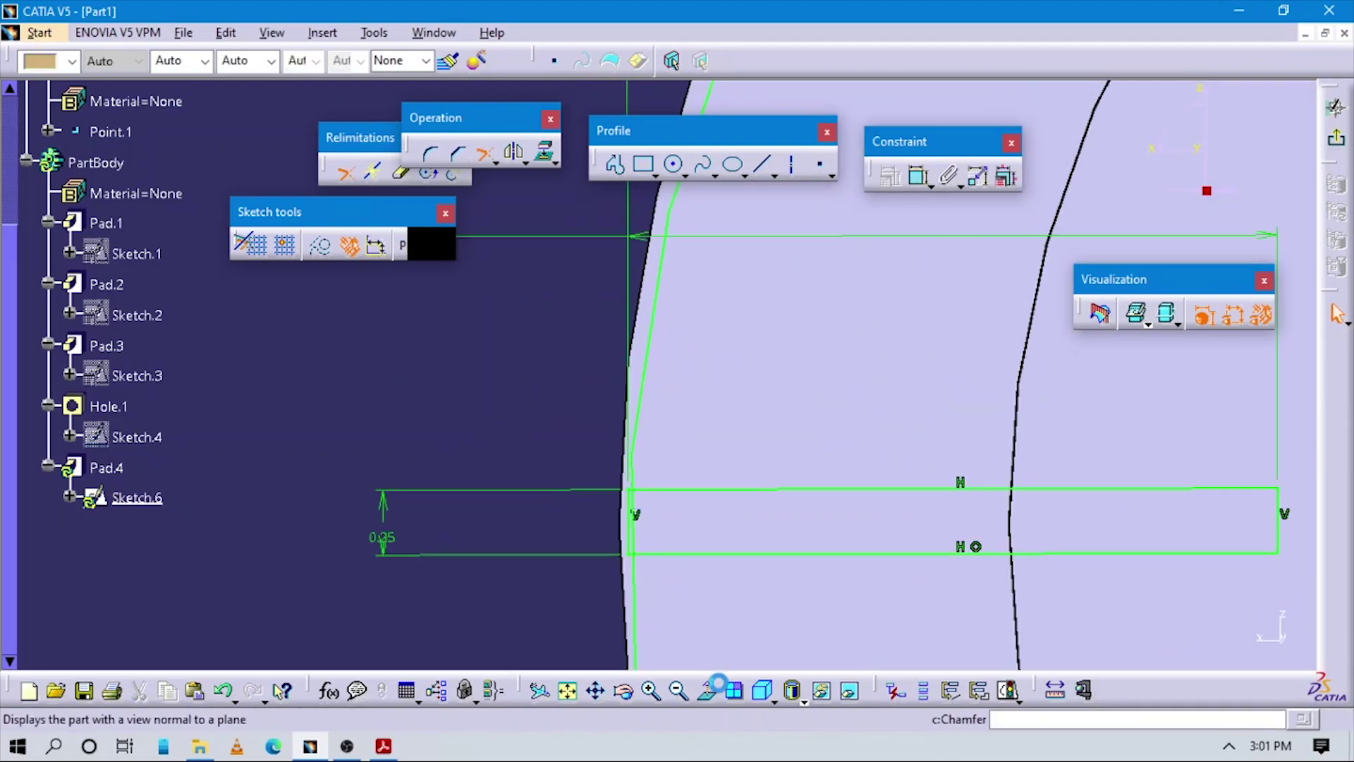
{"action": "left_click", "coordinate": [708, 690]}
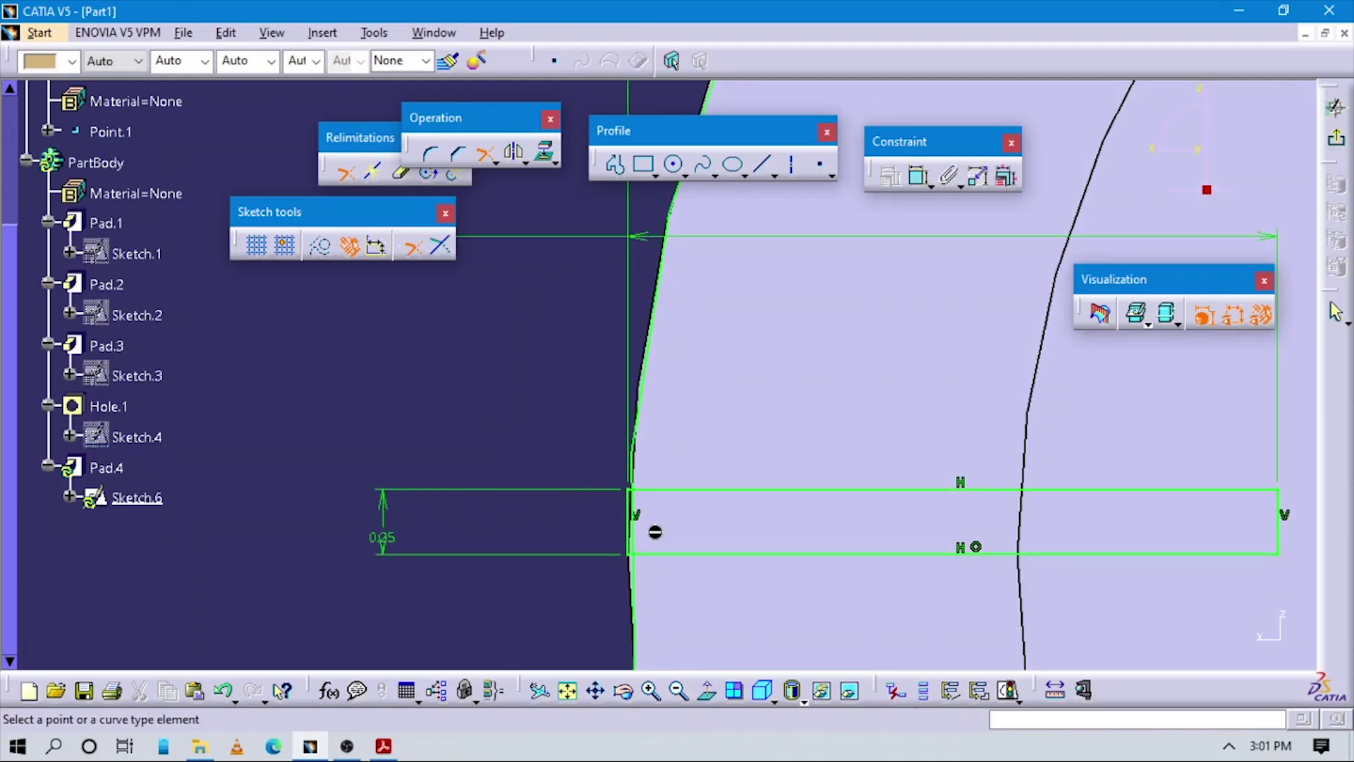
{"action": "mouse_move", "coordinate": [647, 541]}
{"action": "middle_mouse_down"}
{"action": "mouse_move", "coordinate": [633, 451]}
{"action": "mouse_move", "coordinate": [606, 419]}
{"action": "middle_mouse_up"}
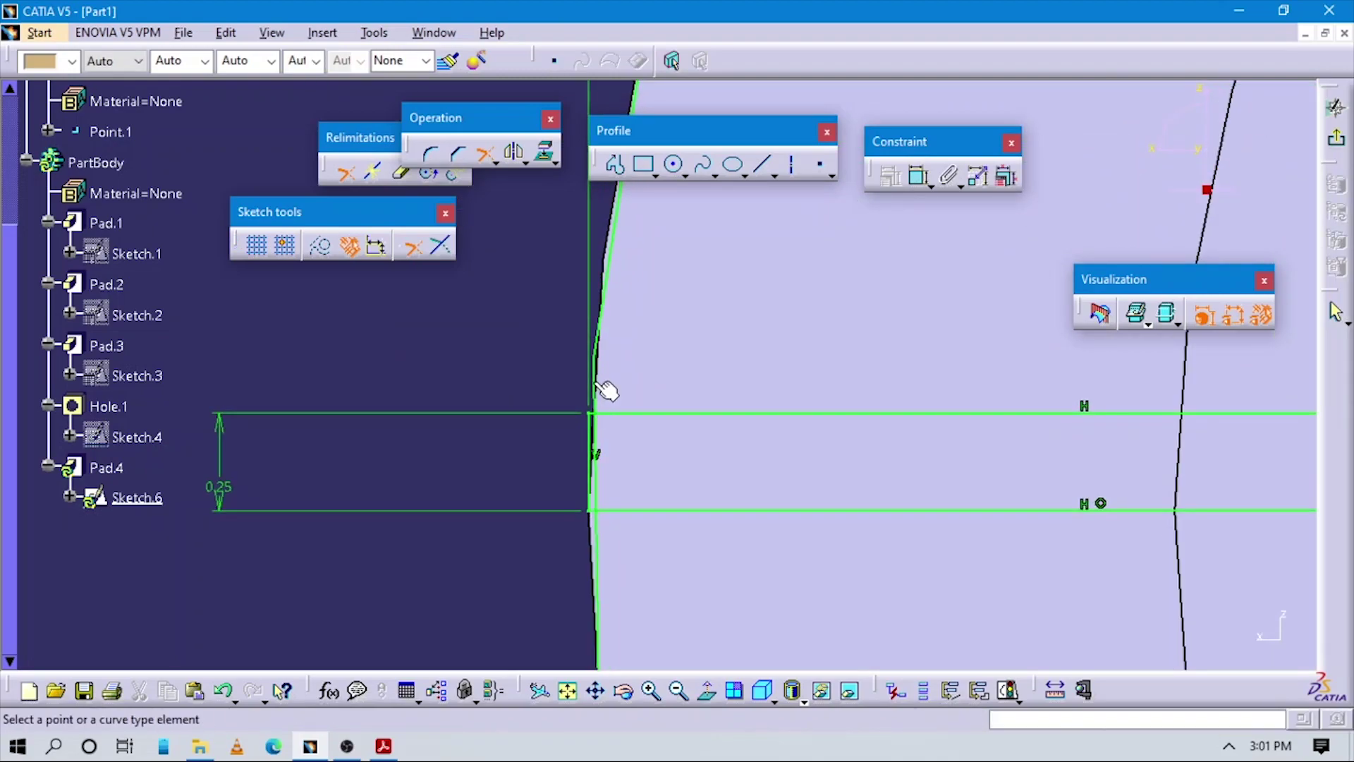
{"action": "left_click", "coordinate": [599, 427]}
{"action": "left_click", "coordinate": [623, 411]}
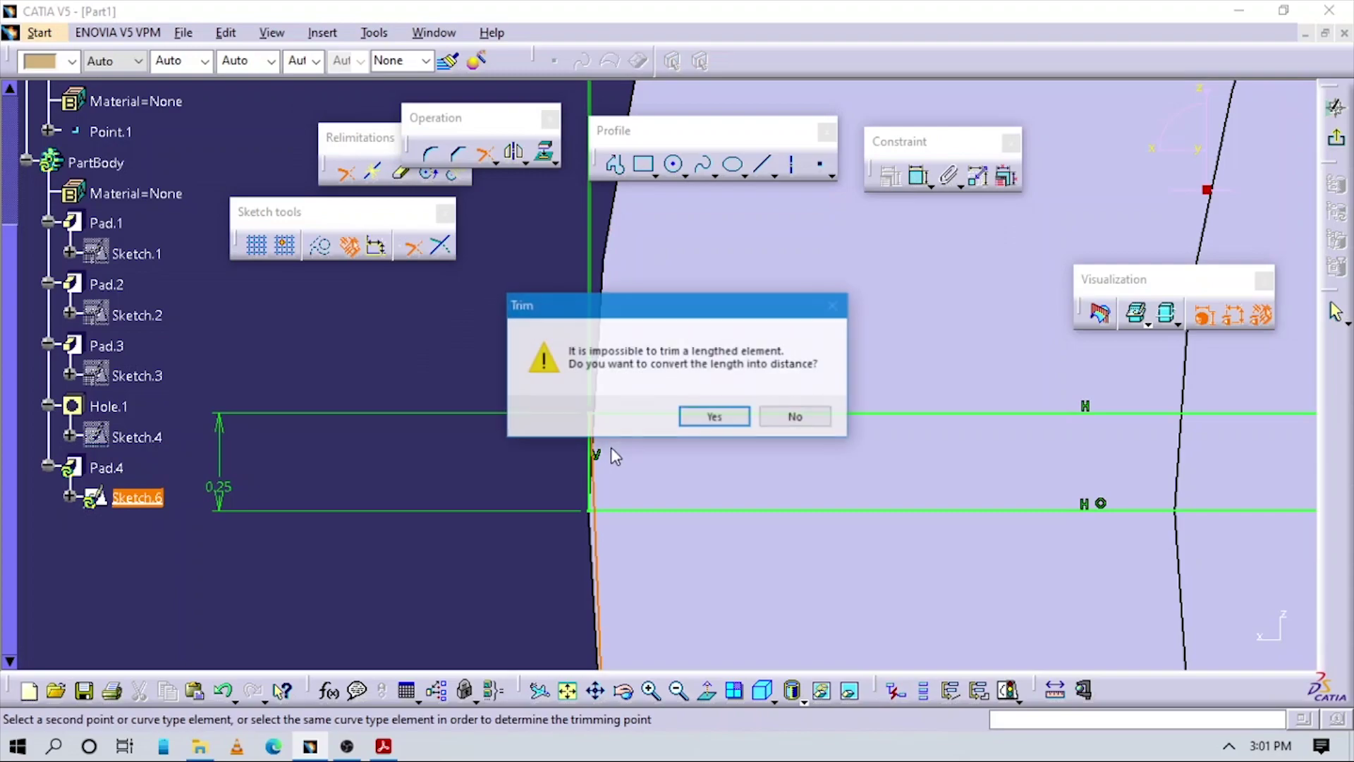
{"action": "left_click", "coordinate": [715, 418]}
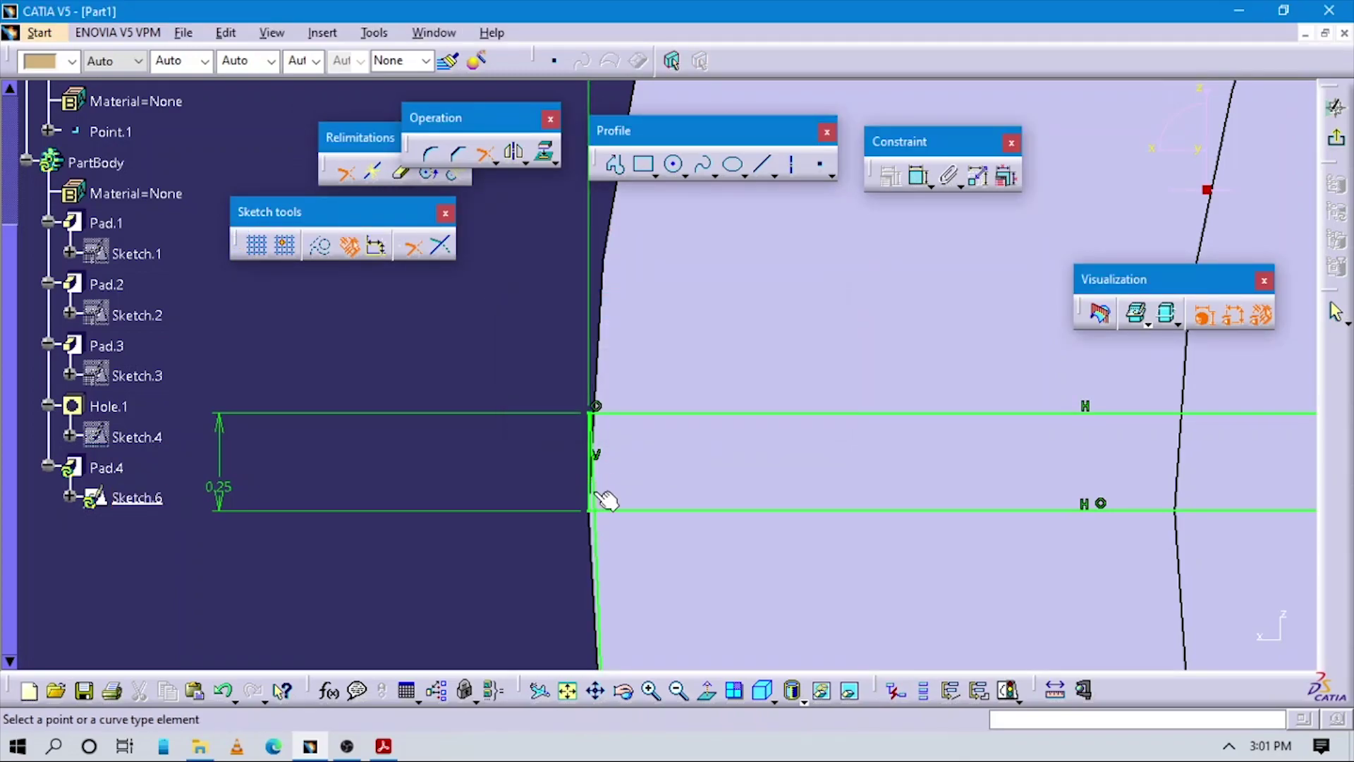
{"action": "left_click", "coordinate": [598, 498]}
{"action": "left_click", "coordinate": [639, 511]}
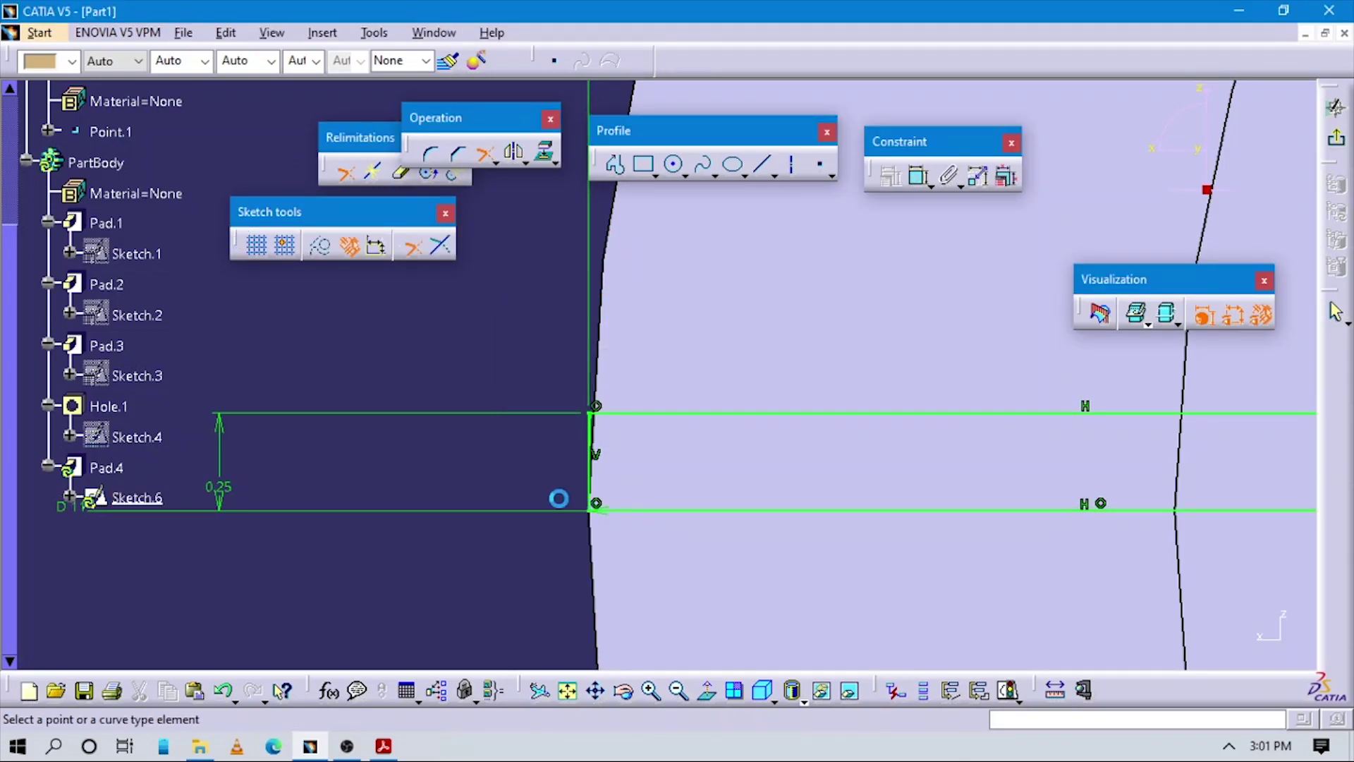
- Delete the straight vertical edge at the blade profile's outer end beside the arc
{"action": "mouse_move", "coordinate": [538, 526]}
{"action": "middle_mouse_down"}
{"action": "mouse_move", "coordinate": [565, 547]}
{"action": "mouse_move", "coordinate": [468, 408]}
{"action": "mouse_move", "coordinate": [611, 426]}
{"action": "mouse_move", "coordinate": [496, 460]}
{"action": "middle_mouse_up"}
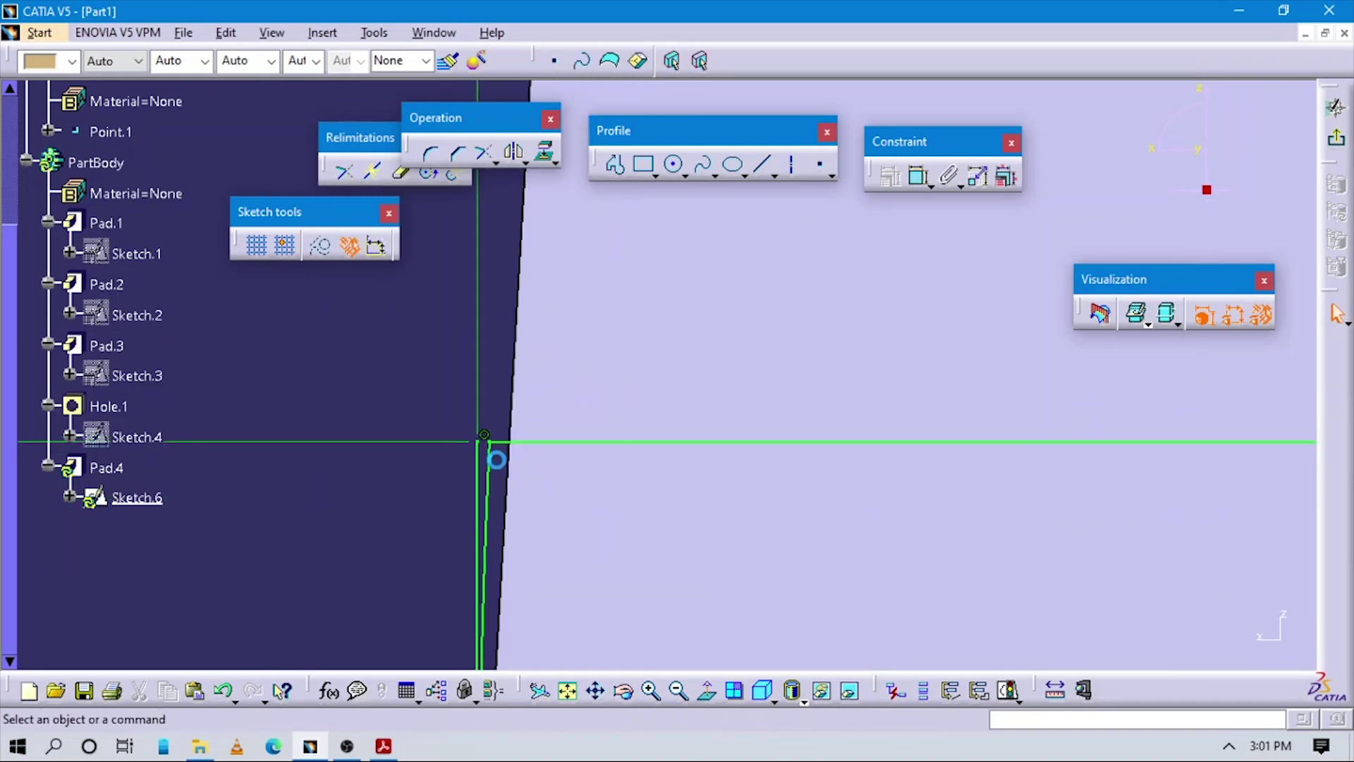
{"action": "left_click", "coordinate": [475, 459]}
{"action": "key", "text": "Delete"}
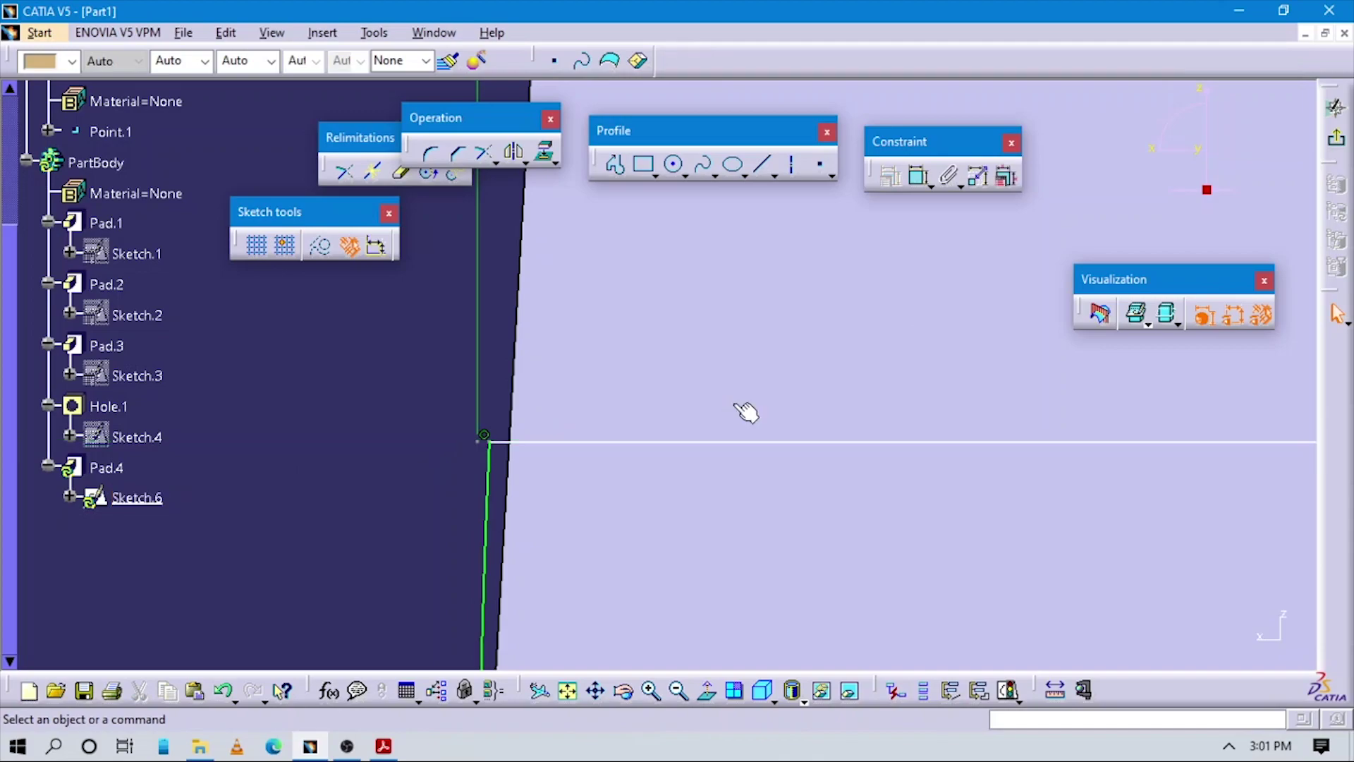
- Dimension the distance between the blade profile's two long edges and exit the sketch
{"action": "middle_click_drag", "start_coordinate": [747, 411], "coordinate": [771, 586]}
{"action": "left_click", "coordinate": [918, 176]}
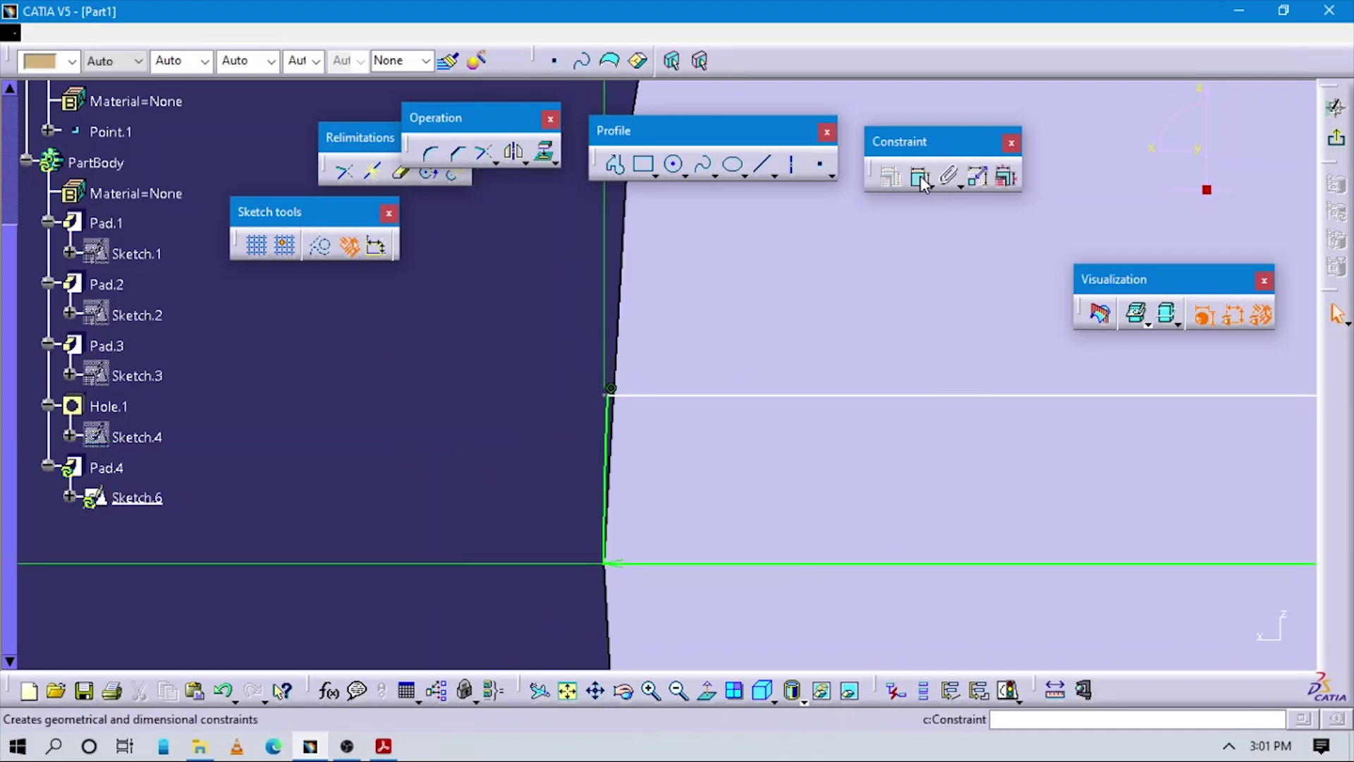
{"action": "left_click", "coordinate": [811, 564]}
{"action": "left_click", "coordinate": [802, 396]}
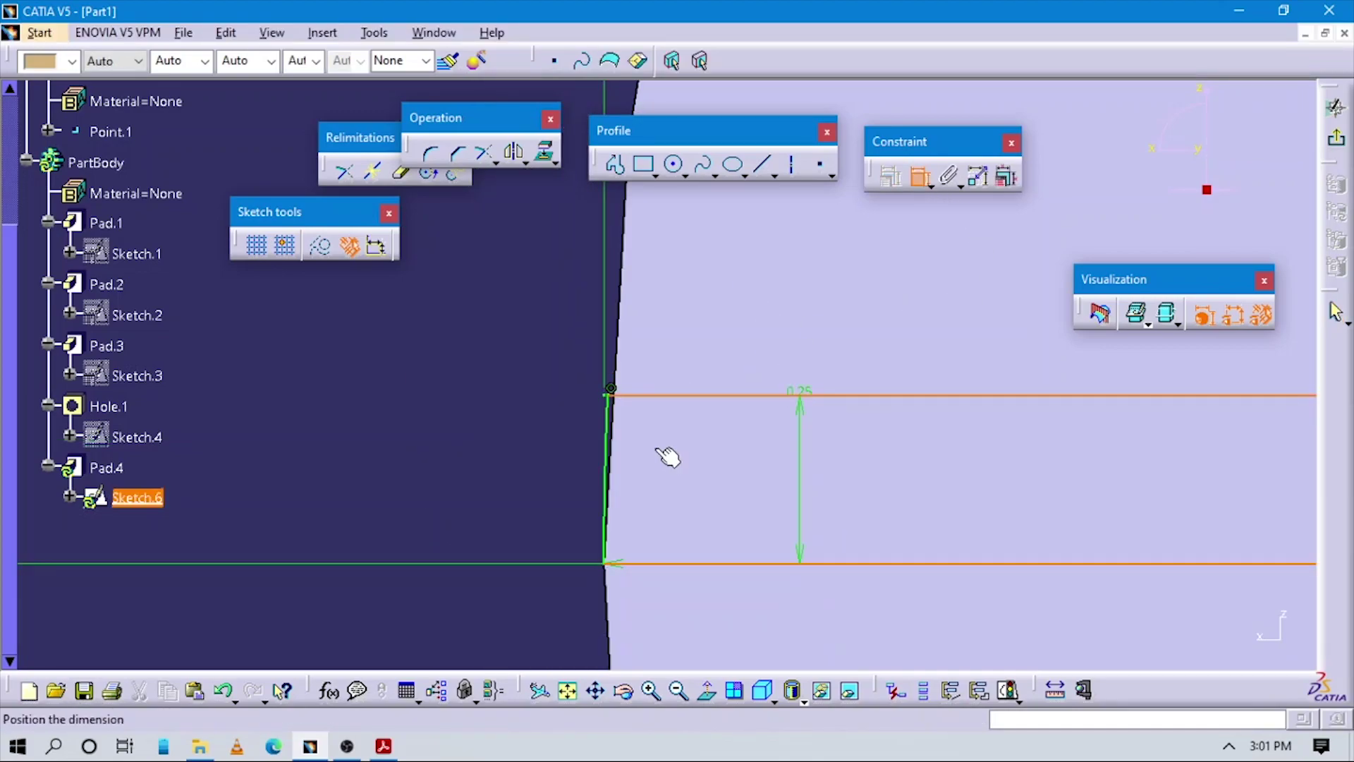
{"action": "left_click", "coordinate": [518, 448]}
{"action": "left_click", "coordinate": [1336, 138]}
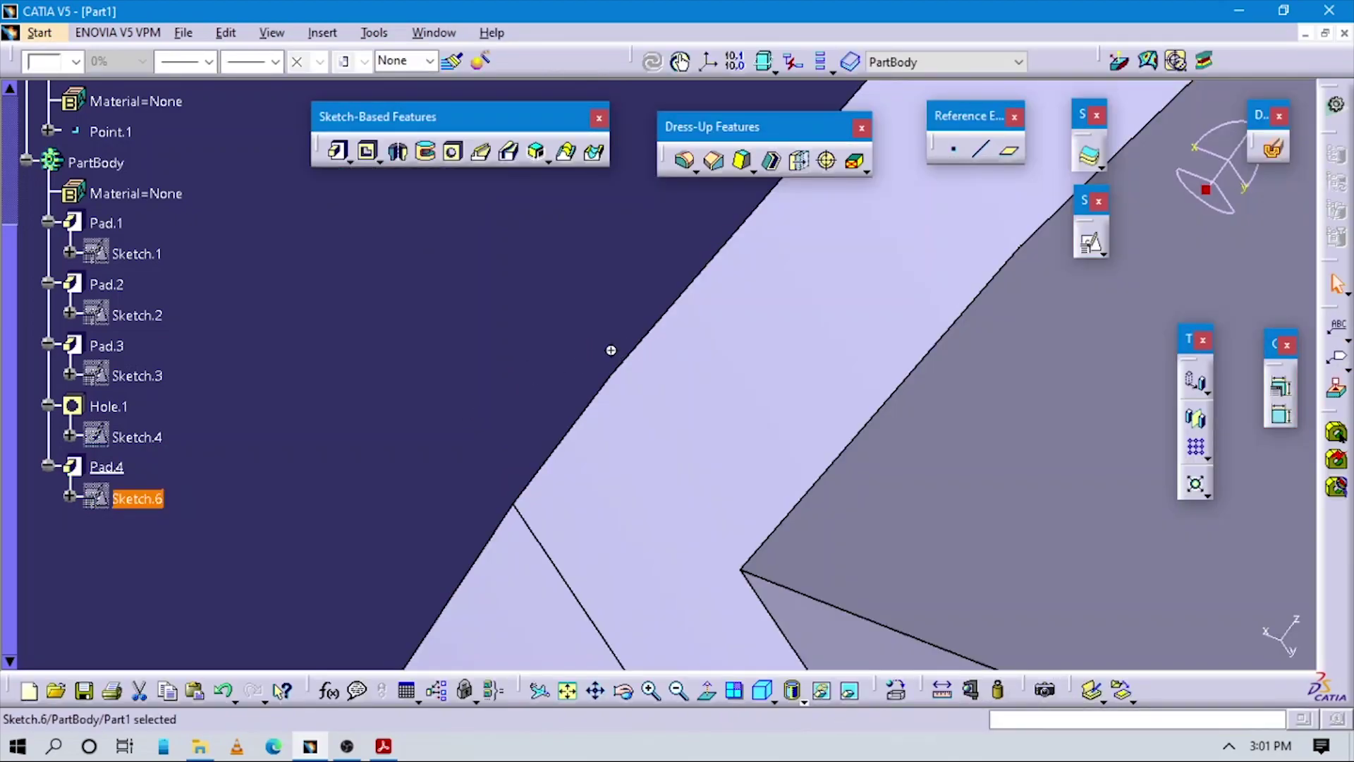
- Start a circular pattern of the blade pad with 6 instances, checking the blade count and spacing against the PDF drawing
{"action": "middle_click_drag", "start_coordinate": [611, 349], "coordinate": [706, 559]}
{"action": "left_click", "coordinate": [760, 692]}
{"action": "middle_click_drag", "start_coordinate": [744, 451], "coordinate": [623, 427]}
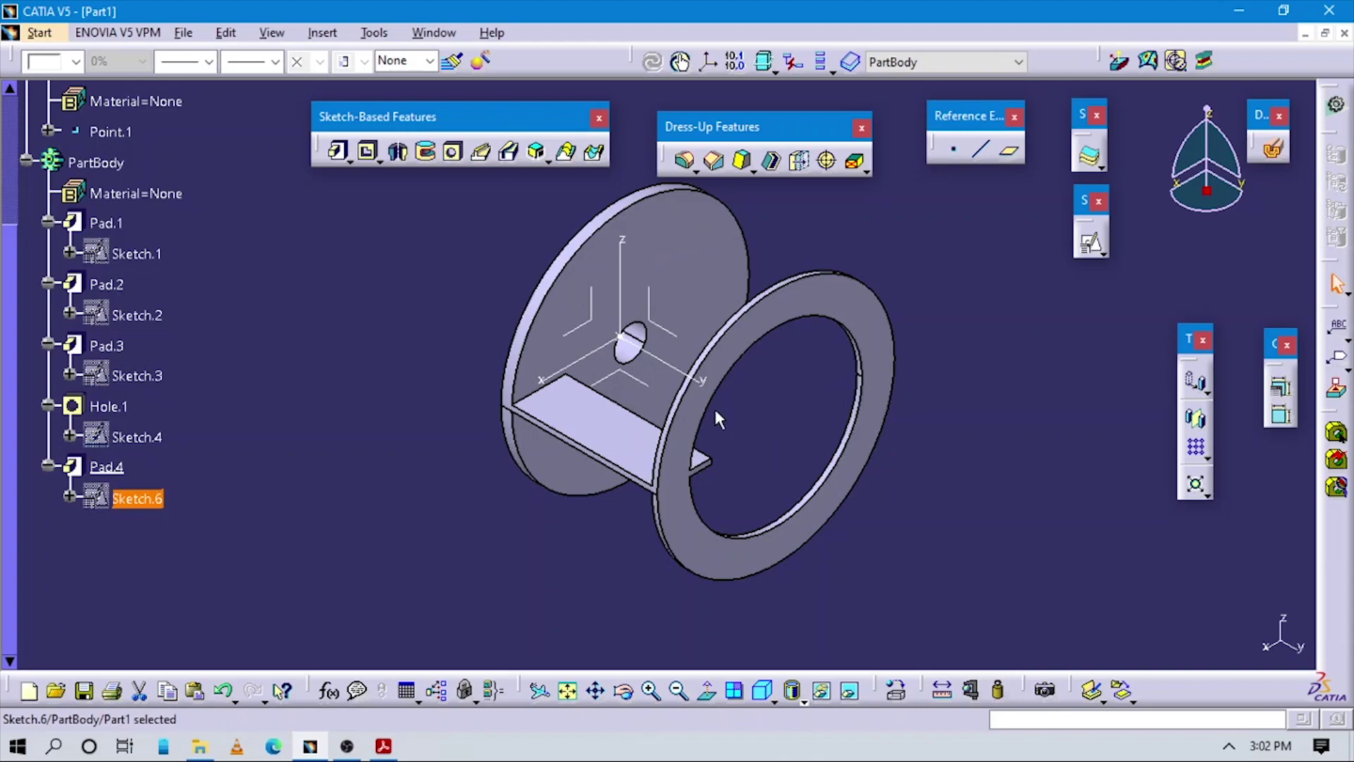
{"action": "middle_click_drag", "start_coordinate": [811, 439], "coordinate": [708, 451]}
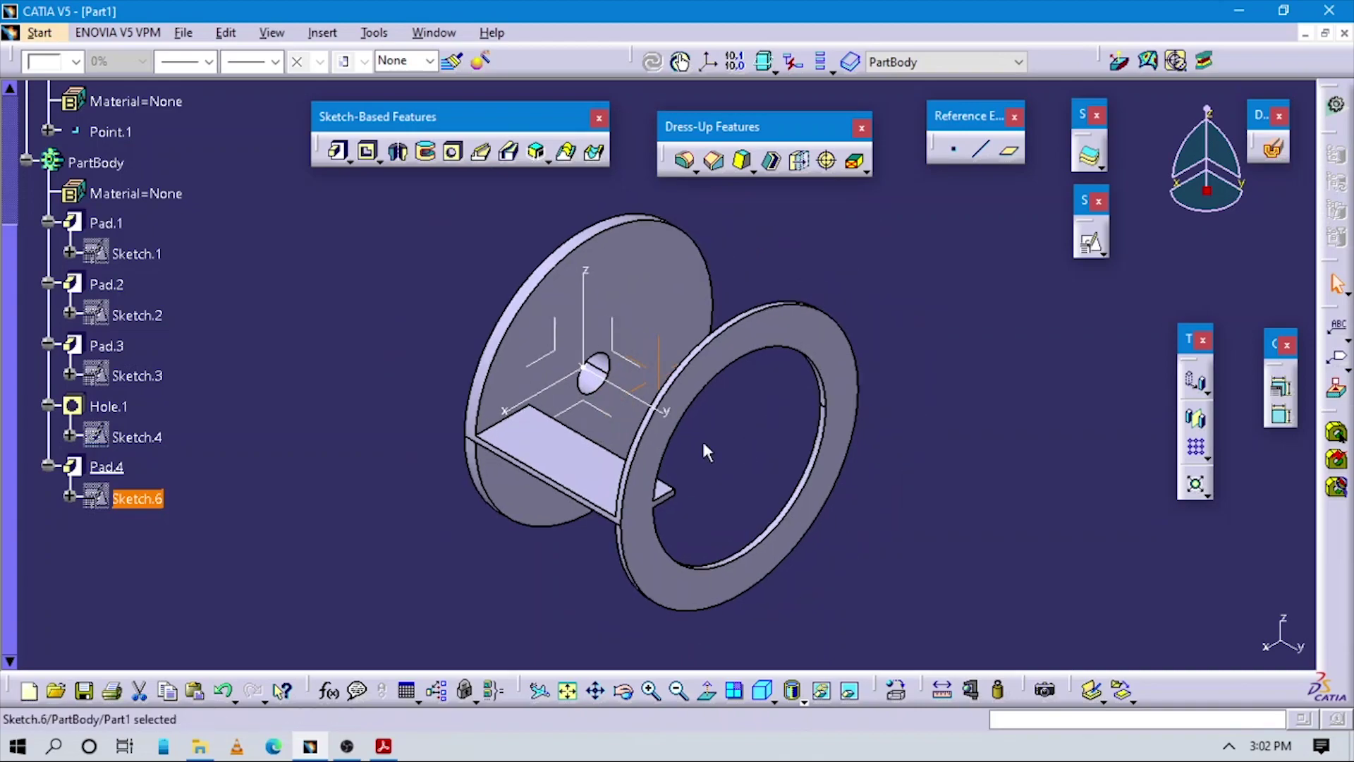
{"action": "left_click", "coordinate": [568, 459]}
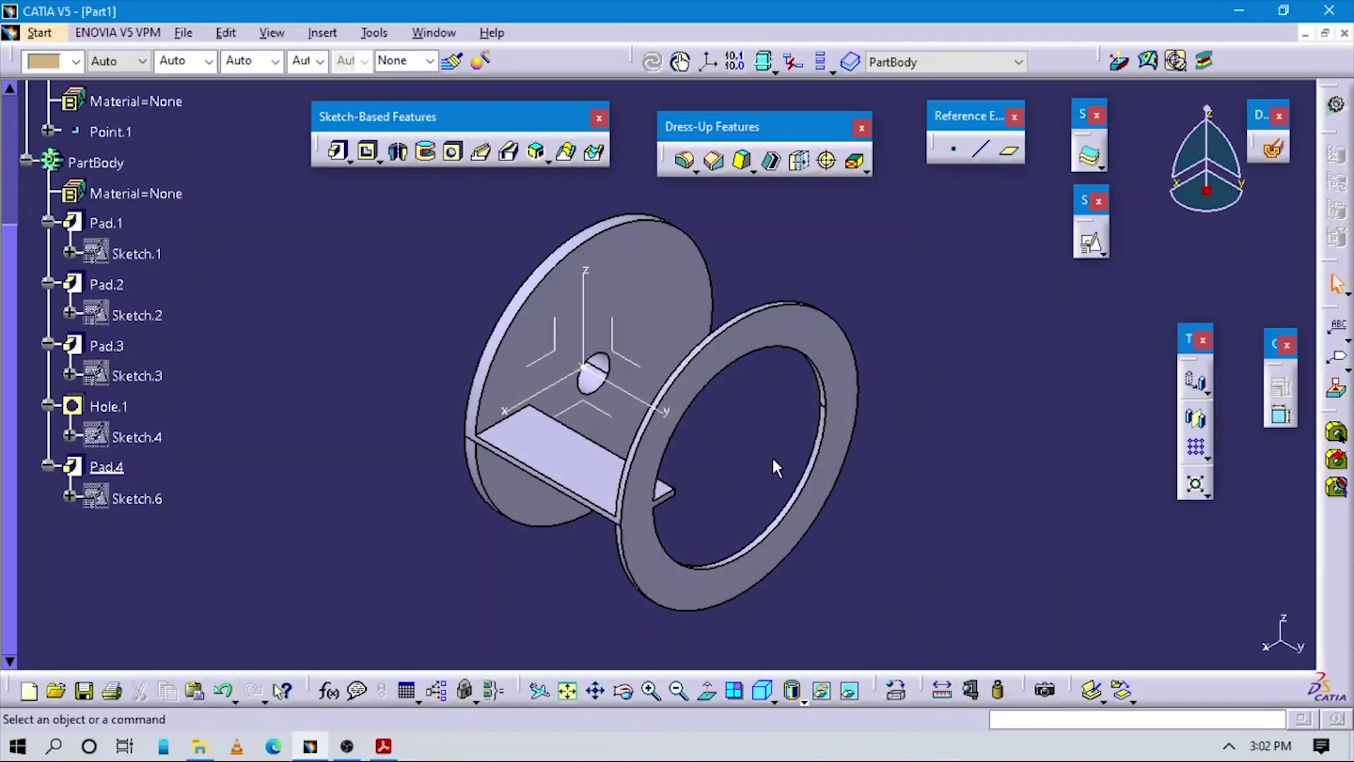
{"action": "left_click", "coordinate": [586, 455]}
{"action": "left_click", "coordinate": [1198, 449]}
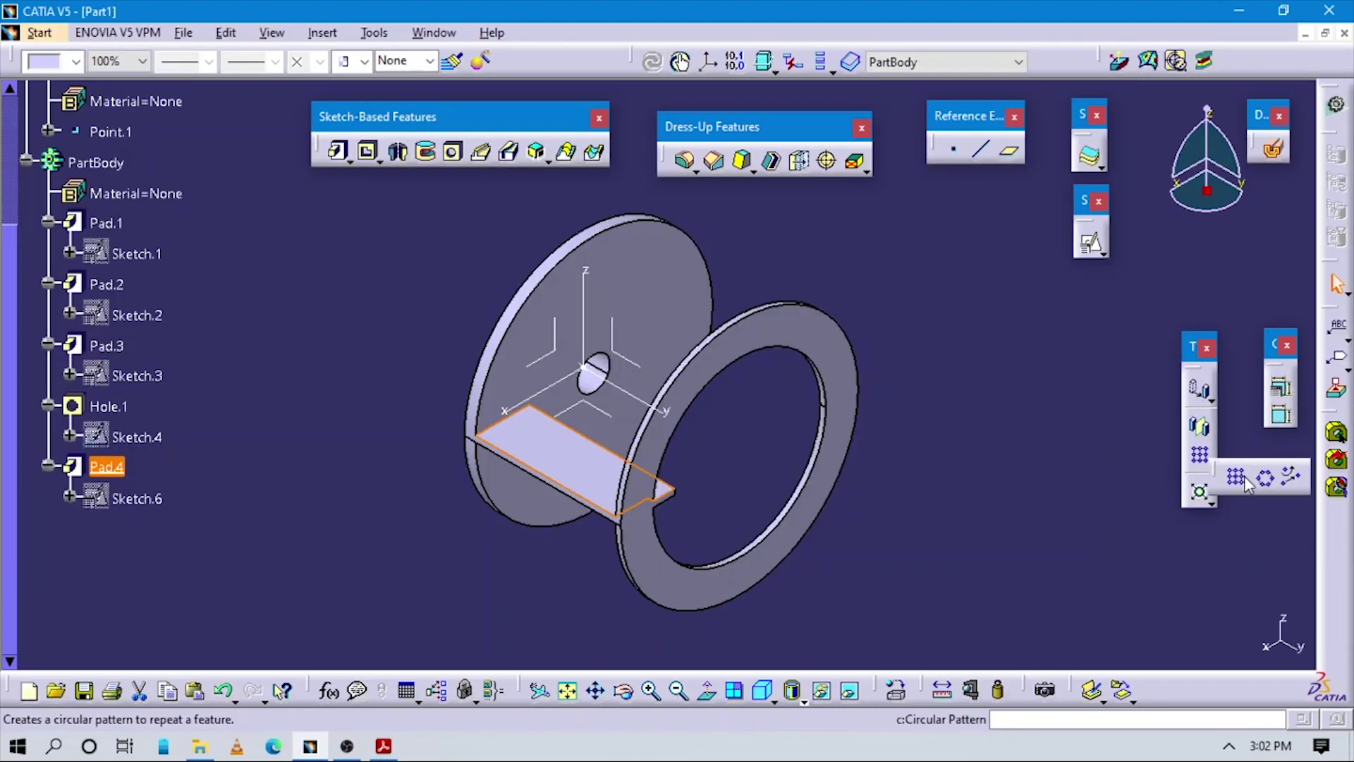
{"action": "left_click", "coordinate": [1263, 477]}
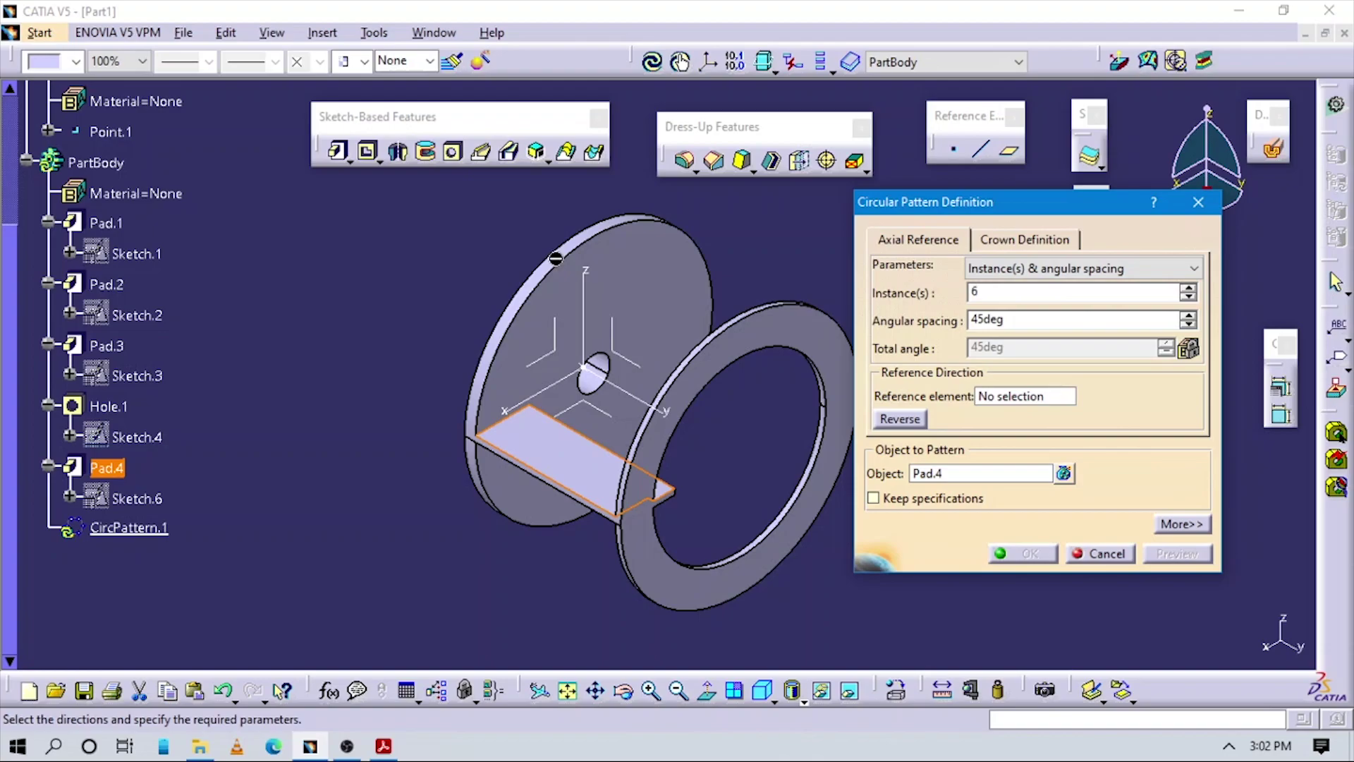
{"action": "left_click", "coordinate": [384, 746]}
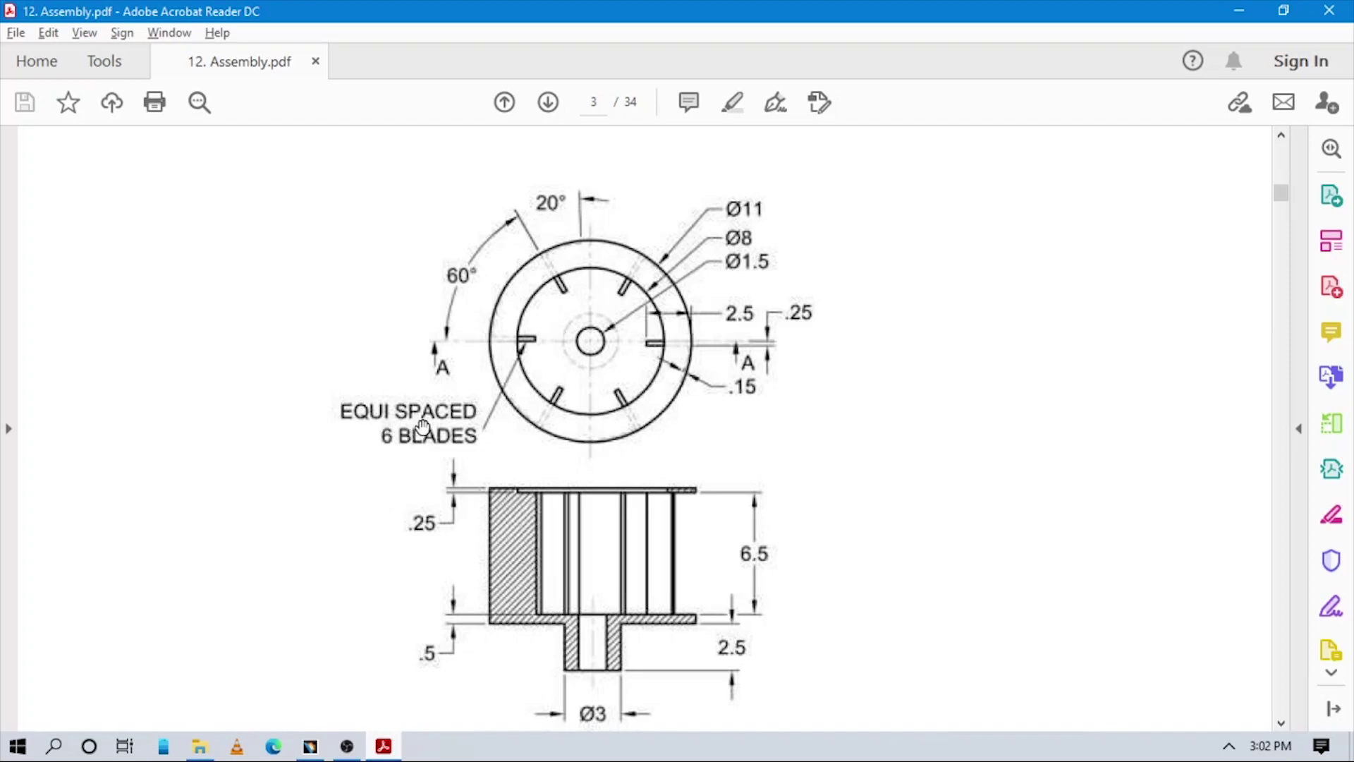
{"action": "key", "text": "alt+Tab"}
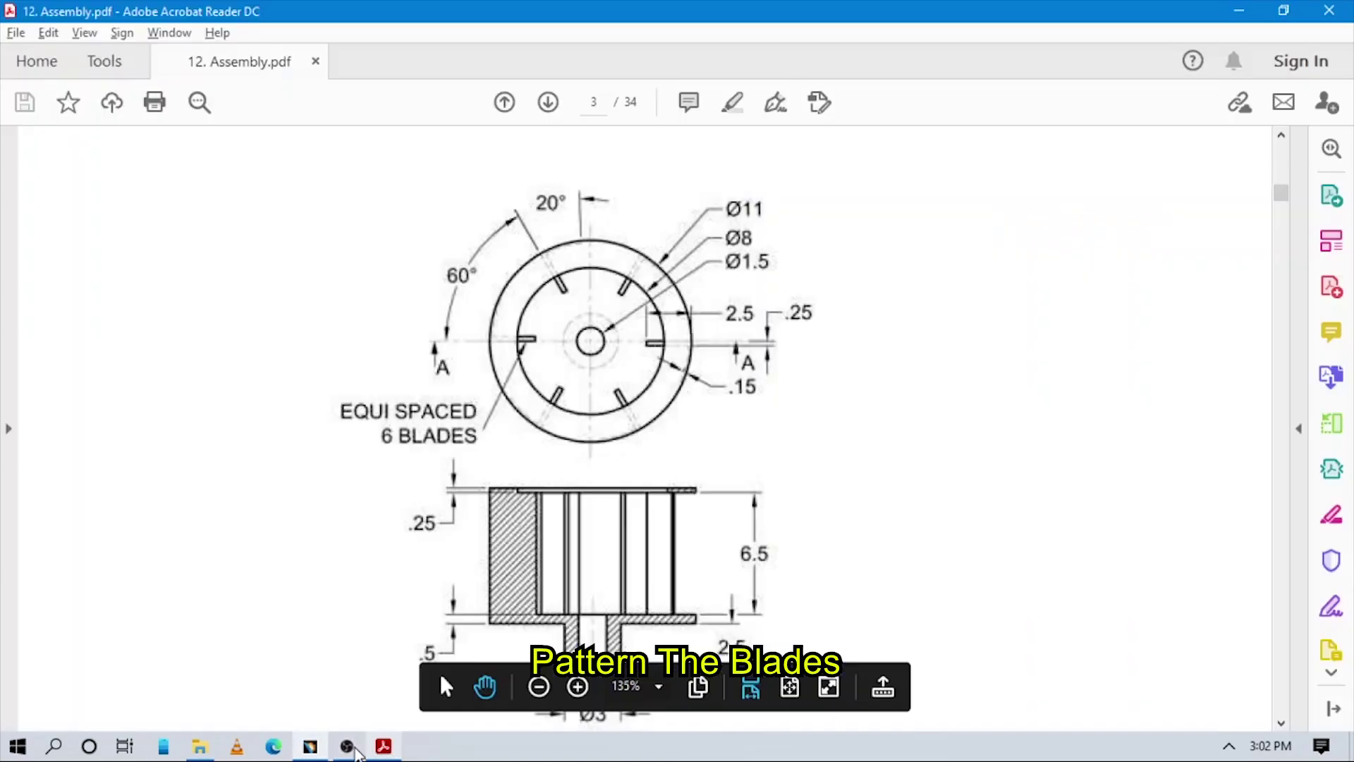
{"action": "left_click", "coordinate": [311, 746]}
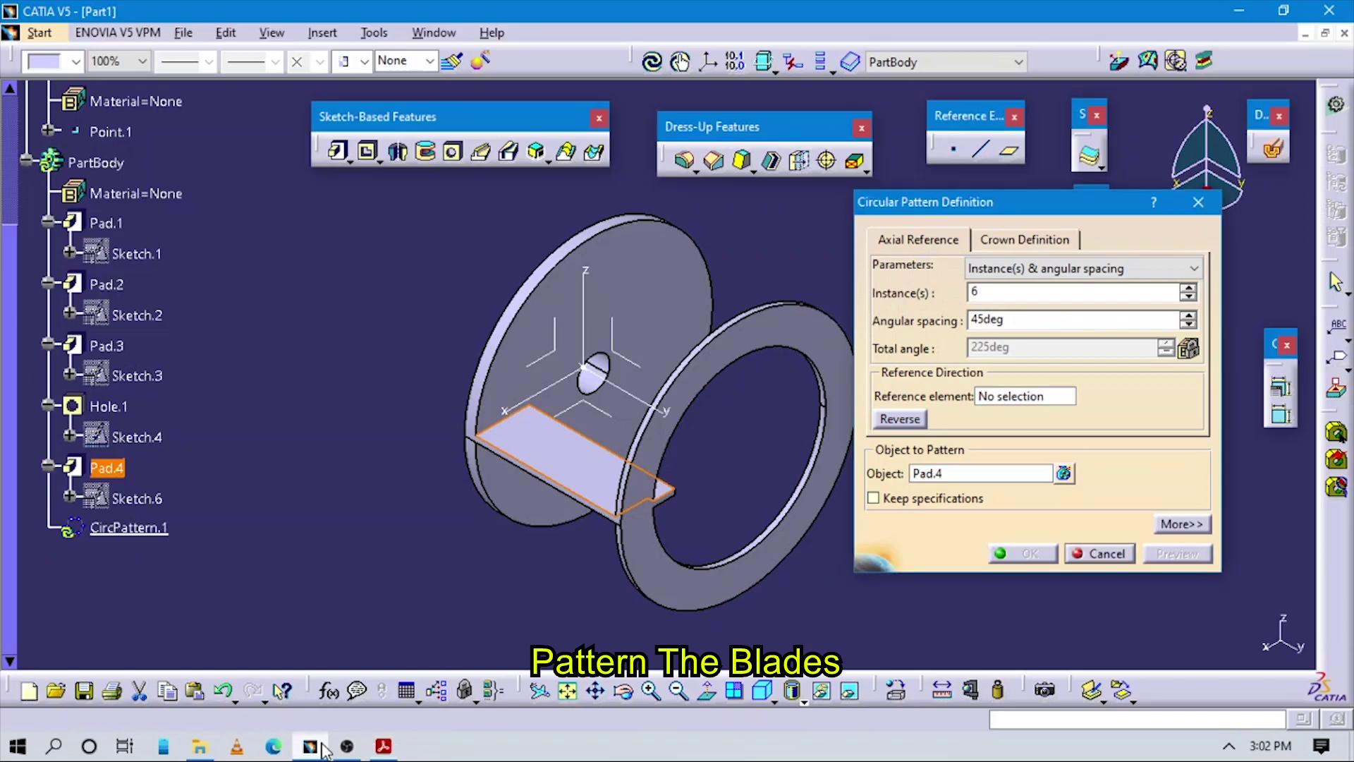
- Pattern the blade as a complete crown around the axis system's Y axis and apply the circular pattern
{"action": "left_click", "coordinate": [1002, 400]}
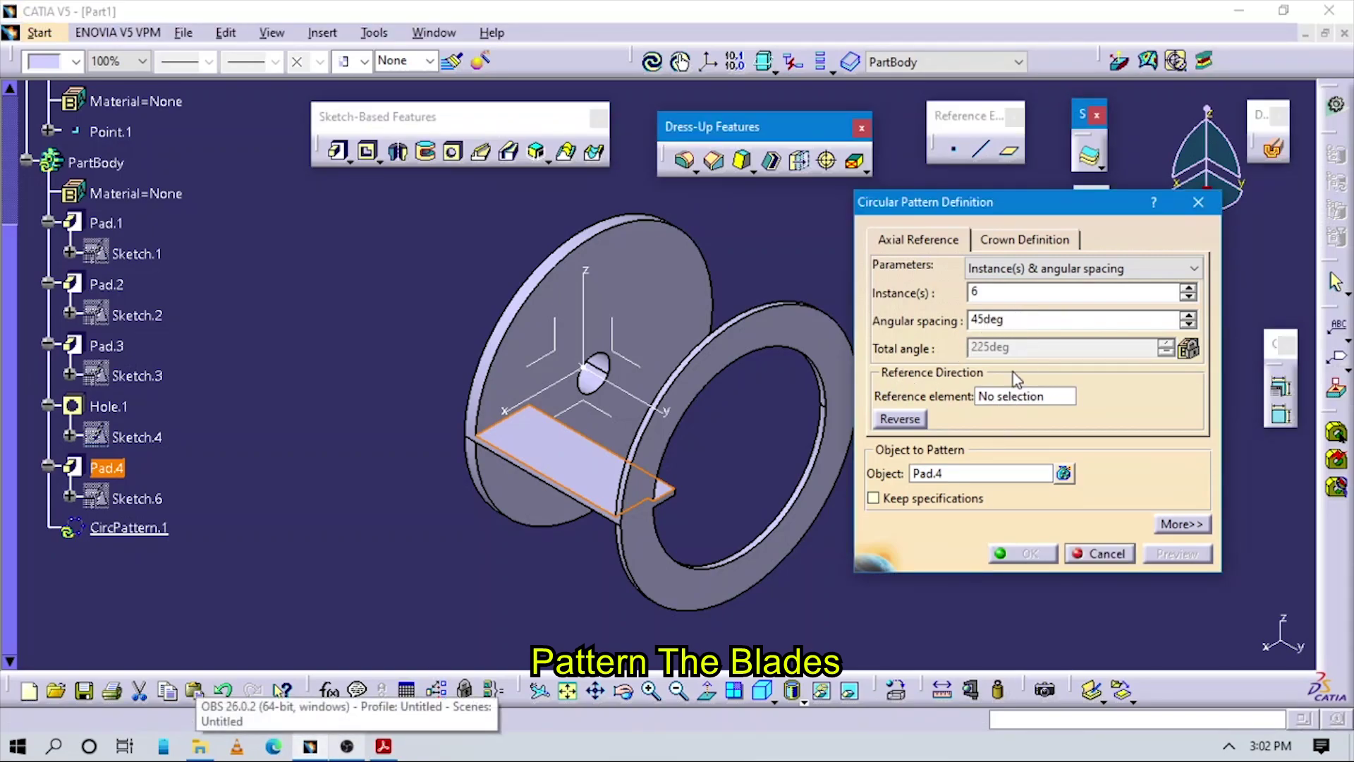
{"action": "left_click", "coordinate": [647, 404]}
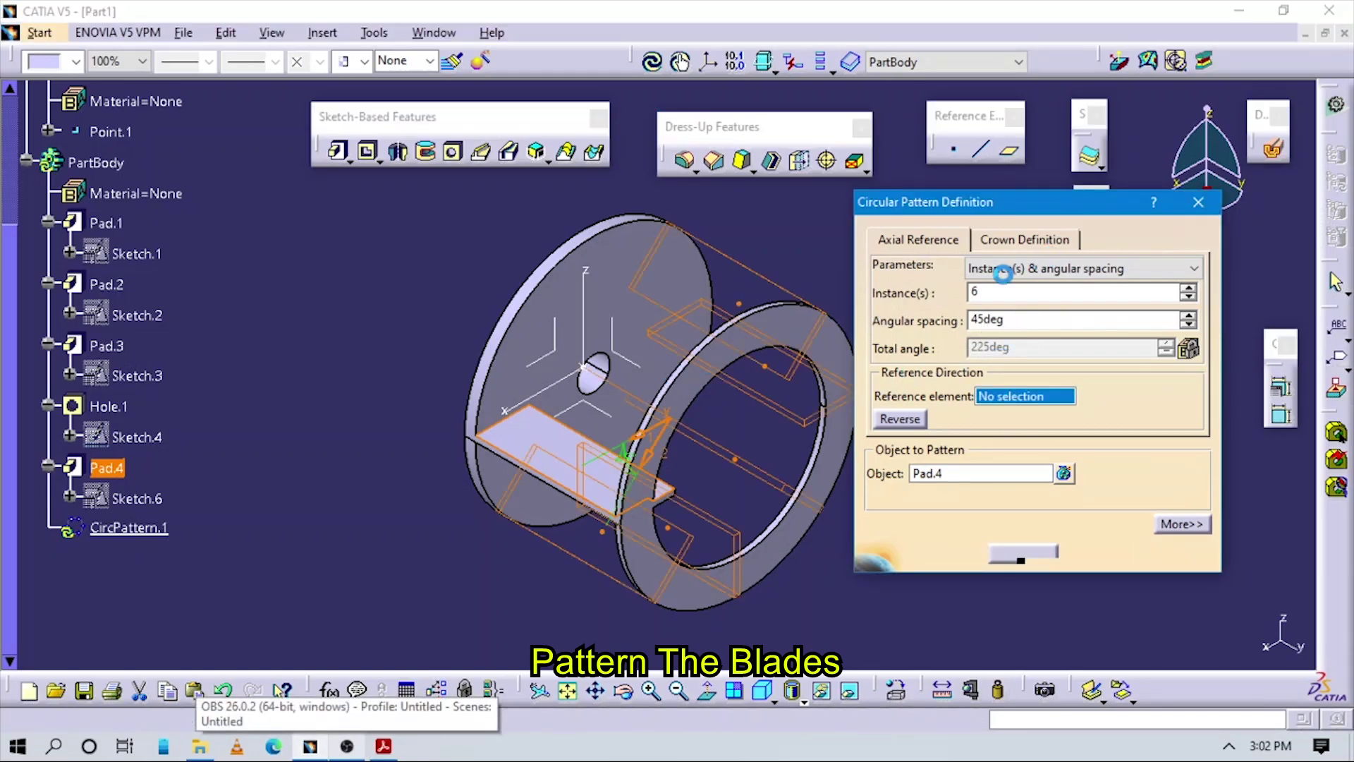
{"action": "left_click", "coordinate": [1016, 269]}
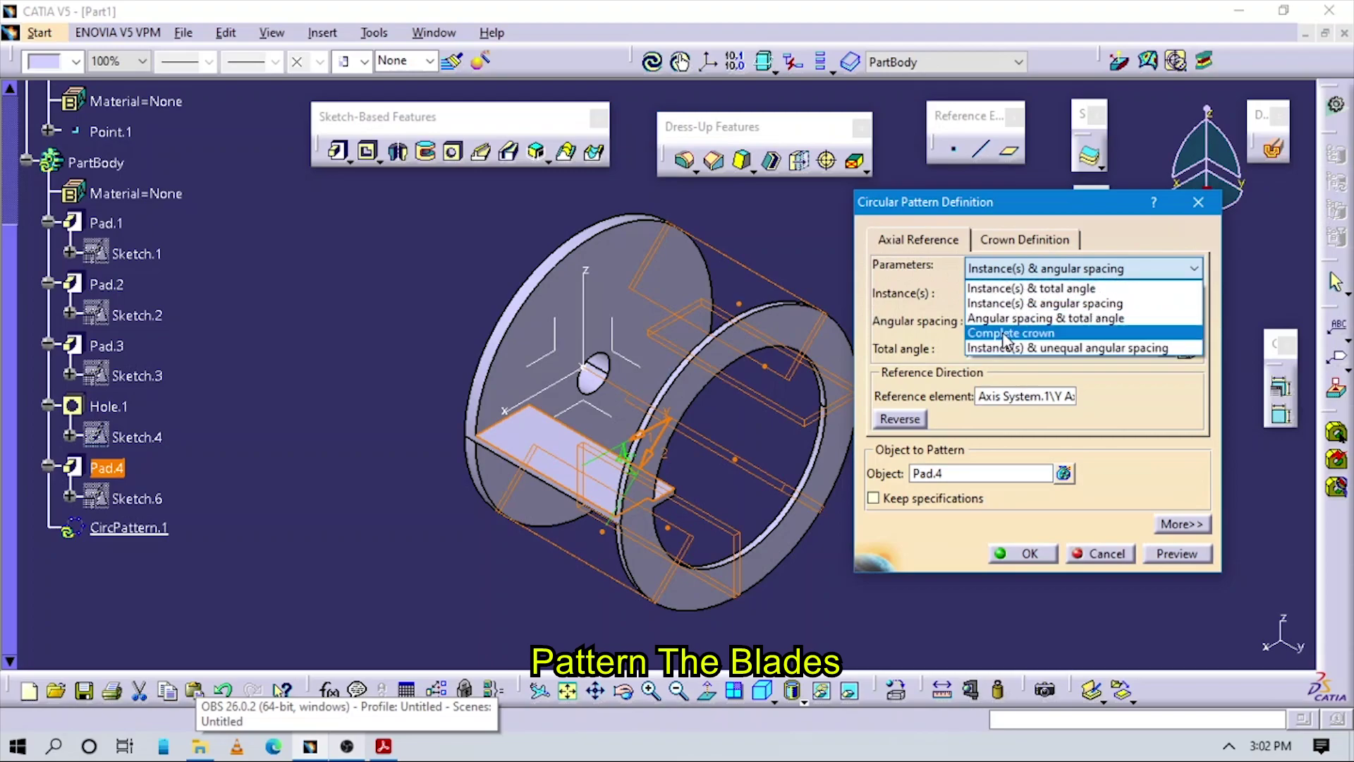
{"action": "left_click", "coordinate": [1154, 554]}
{"action": "left_click", "coordinate": [1027, 554]}
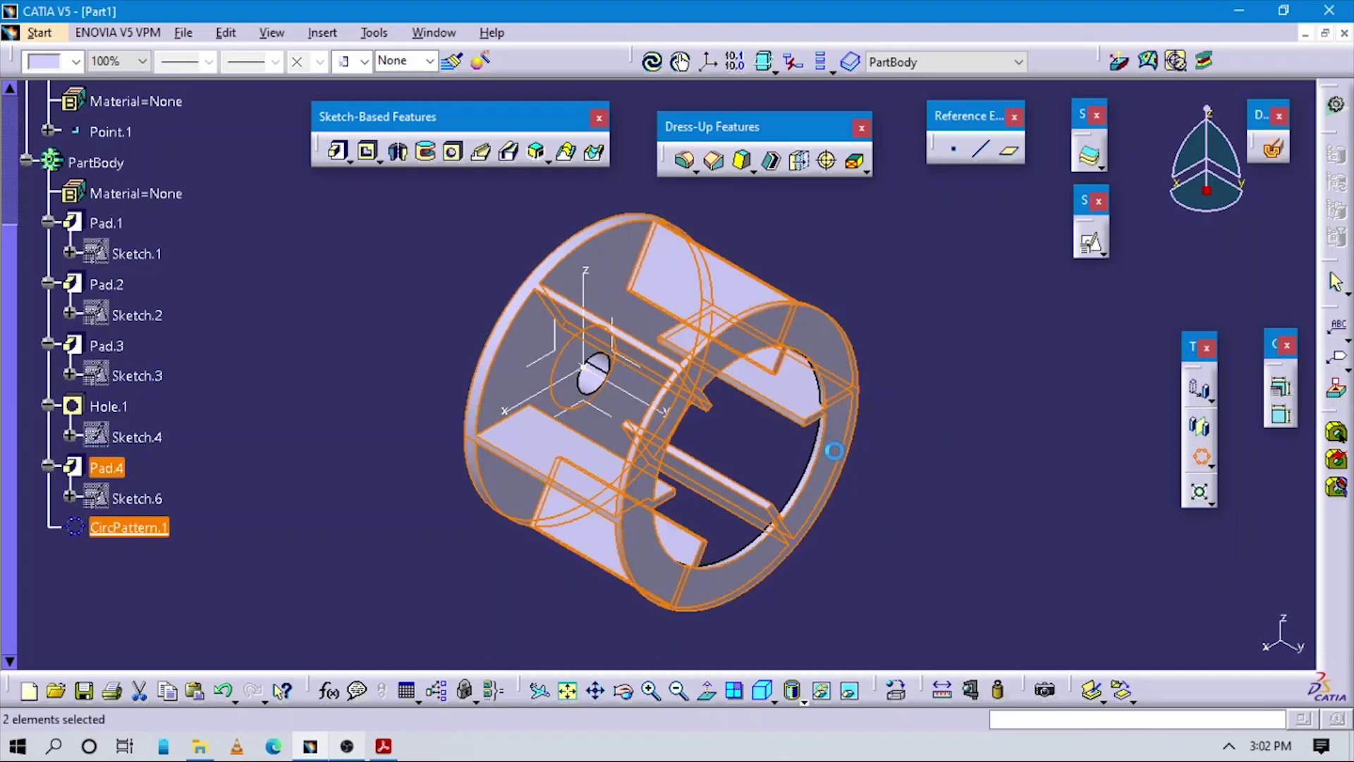
{"action": "left_click", "coordinate": [853, 462]}
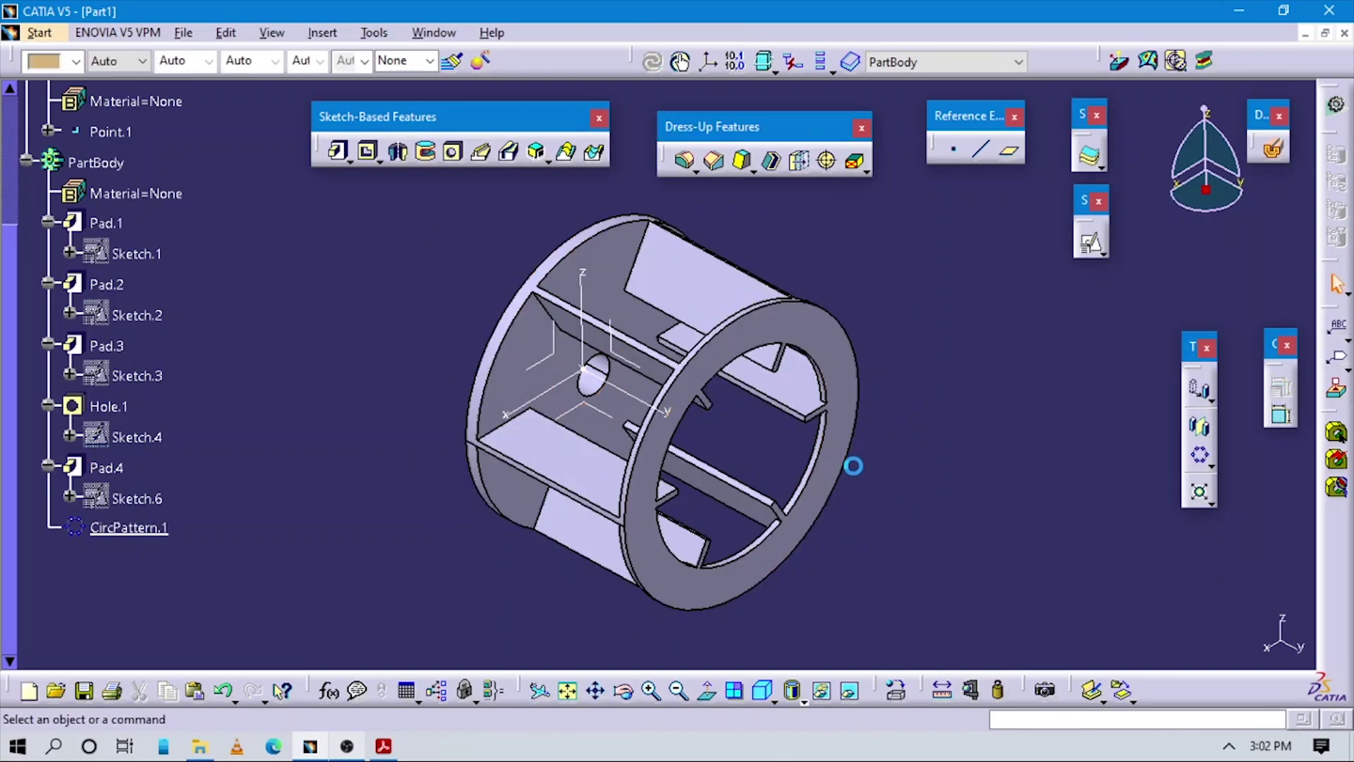
- Inspect the patterned blades from isometric and rotated views and compare the part with the PDF drawing
{"action": "middle_click_drag", "start_coordinate": [889, 463], "coordinate": [836, 452]}
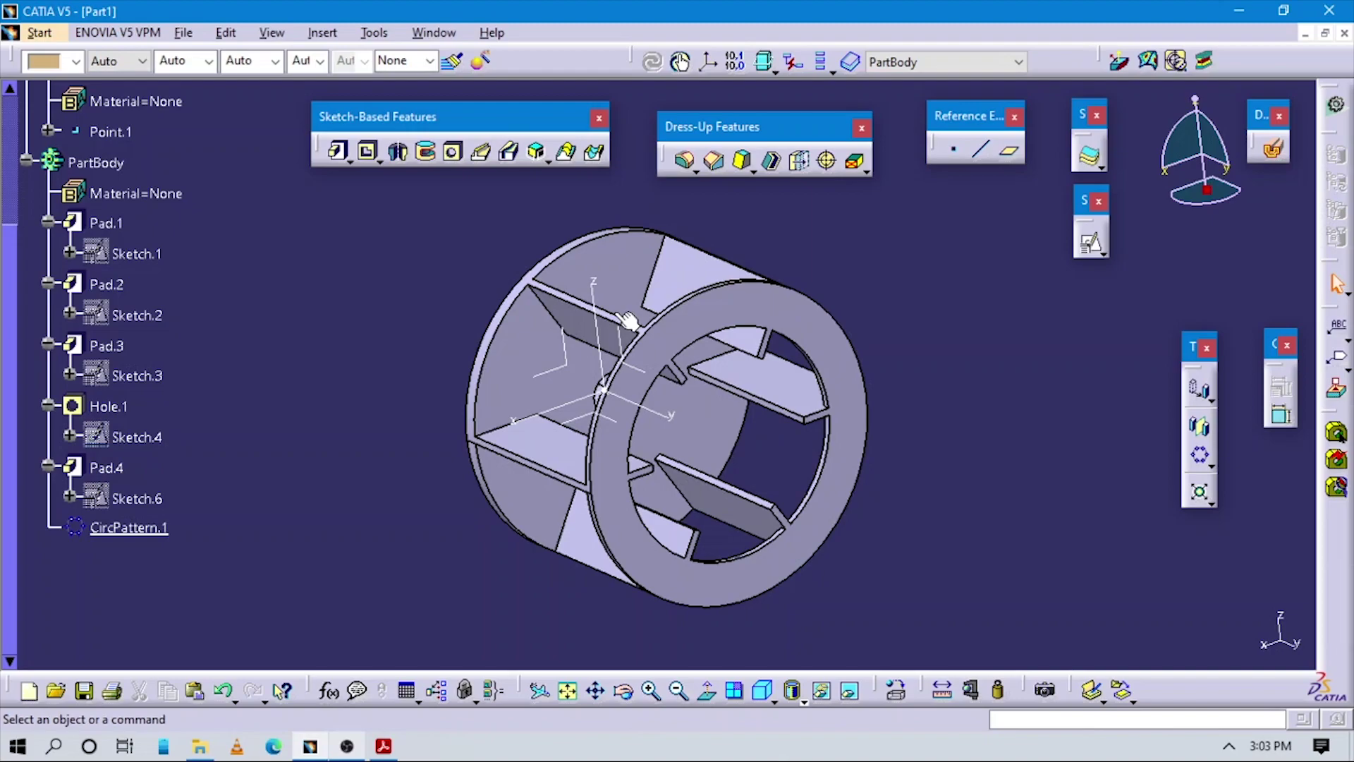
{"action": "left_click", "coordinate": [770, 700]}
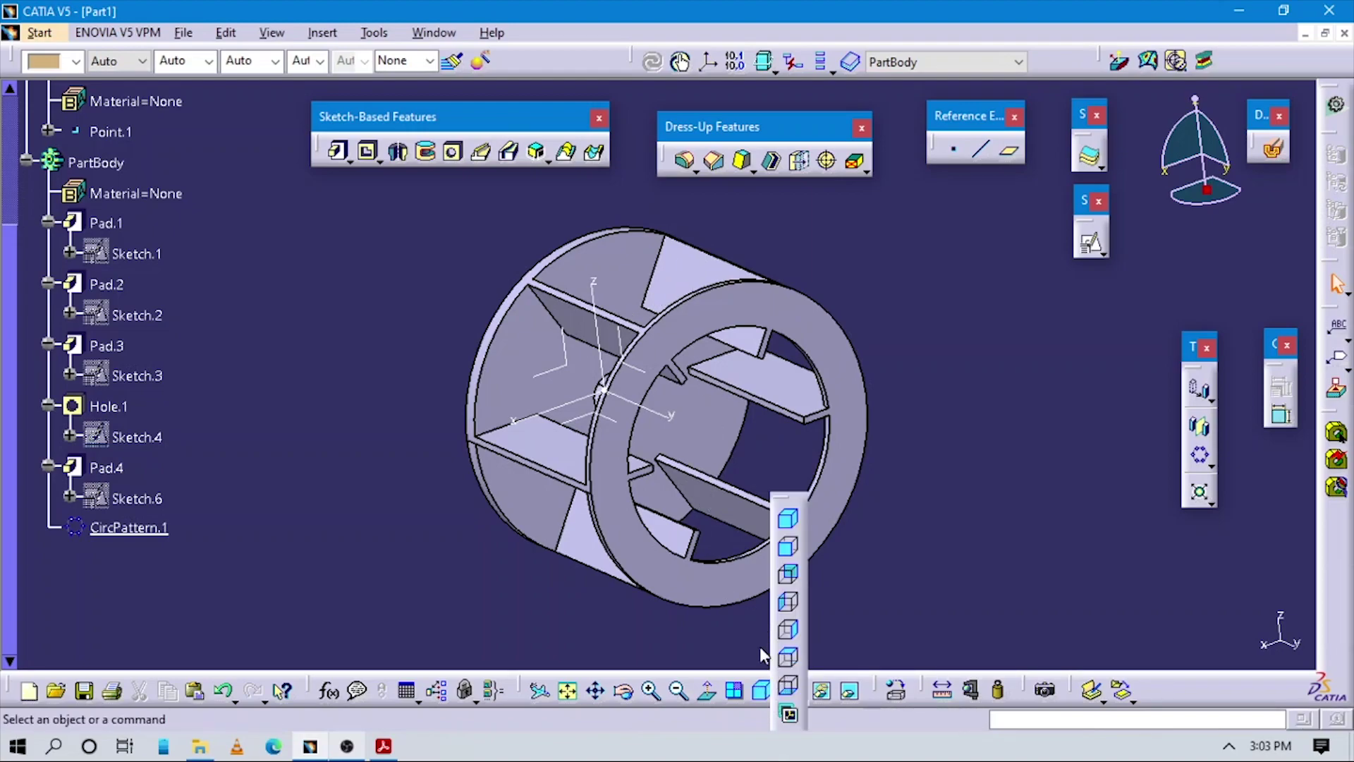
{"action": "left_click", "coordinate": [762, 690]}
{"action": "middle_click", "coordinate": [812, 583]}
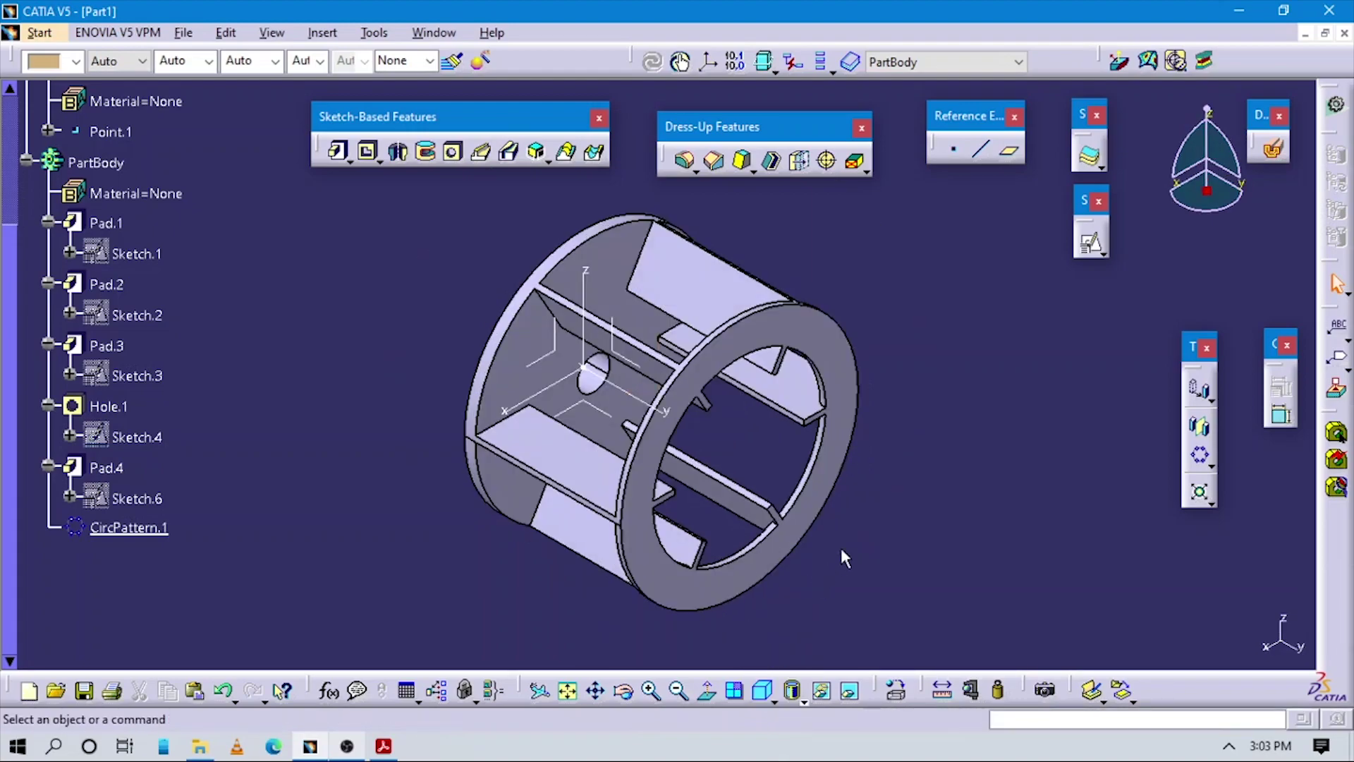
{"action": "middle_click_drag", "start_coordinate": [771, 514], "coordinate": [628, 587]}
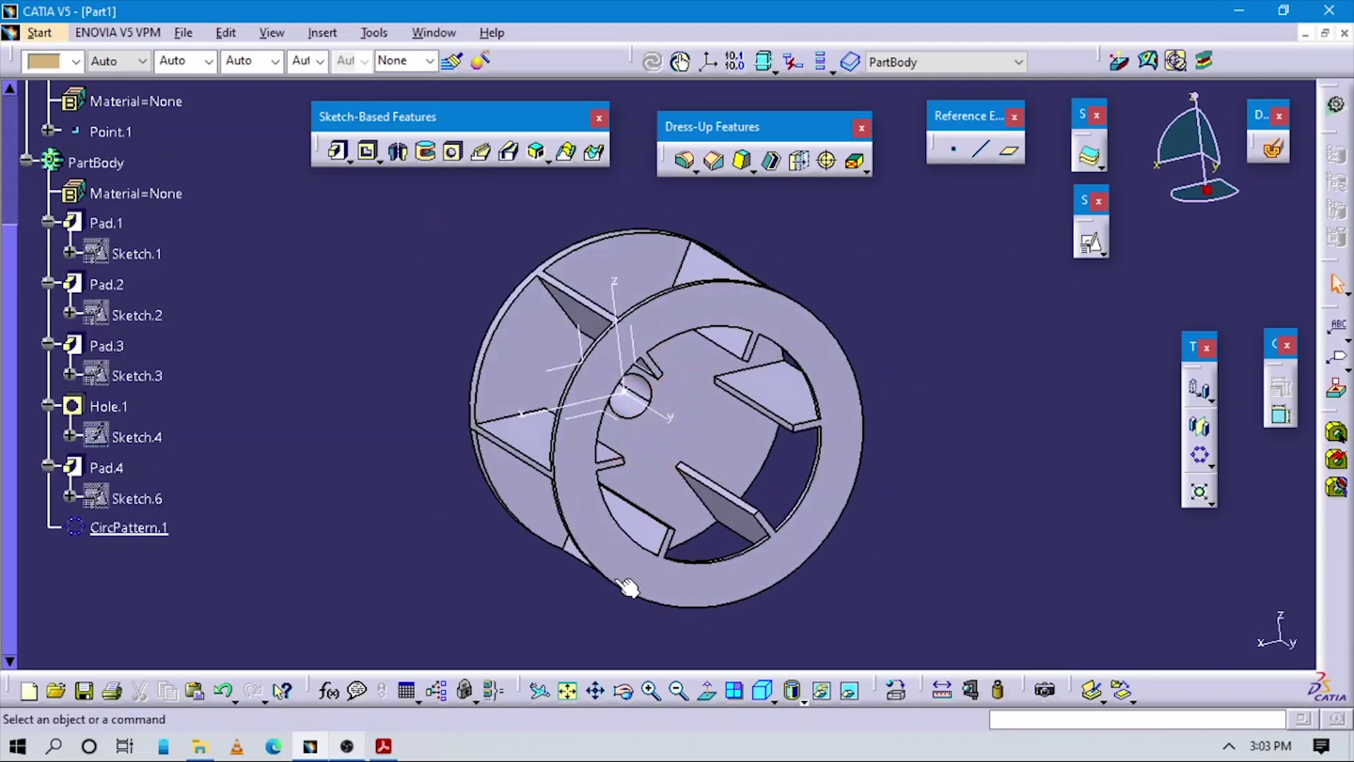
{"action": "left_click", "coordinate": [383, 746]}
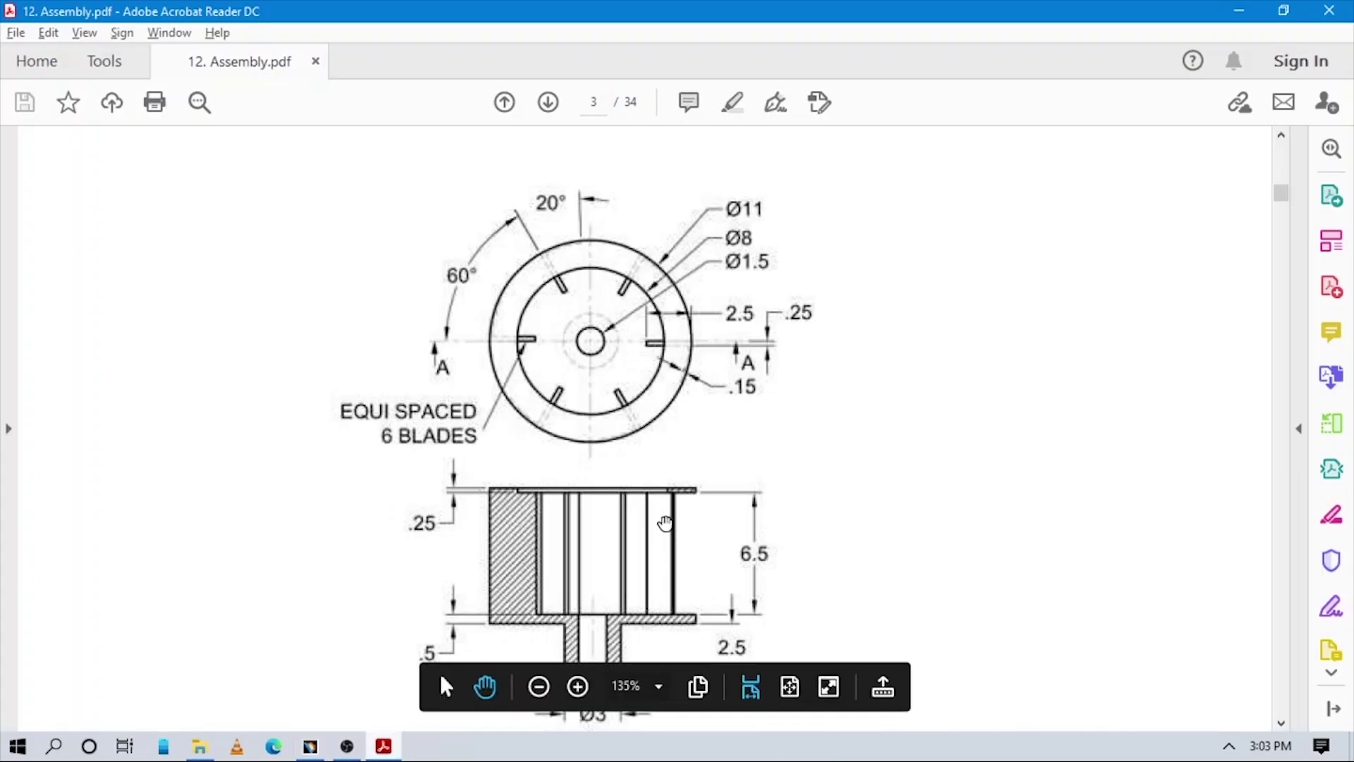
{"action": "scroll", "coordinate": [665, 522], "scroll_direction": "down", "scroll_amount": 3}
{"action": "scroll", "coordinate": [557, 169], "scroll_direction": "up", "scroll_amount": 3}
{"action": "left_click", "coordinate": [310, 746]}
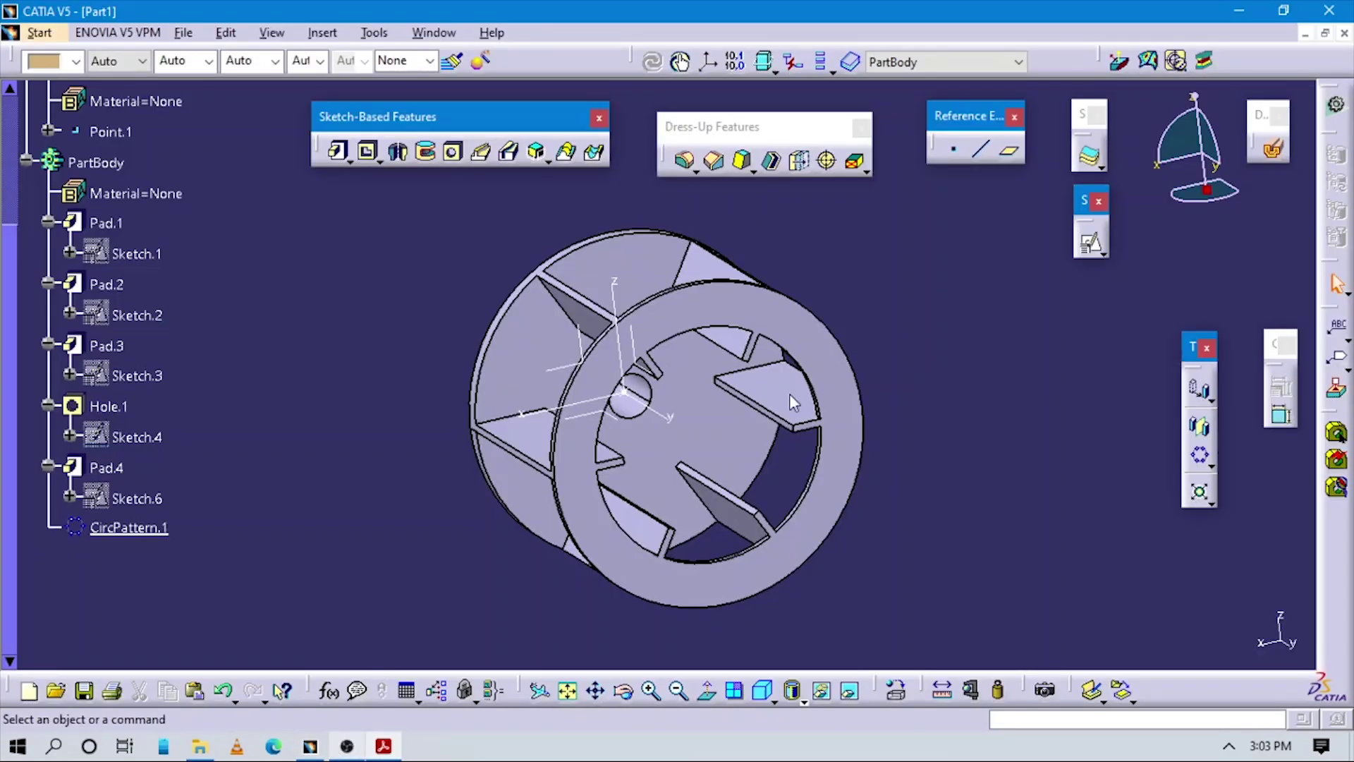
- Create a positioned sketch on the ZX plane, with its origin projected from Point.1 and its horizontal direction parallel to the X axis
{"action": "left_click", "coordinate": [1090, 245]}
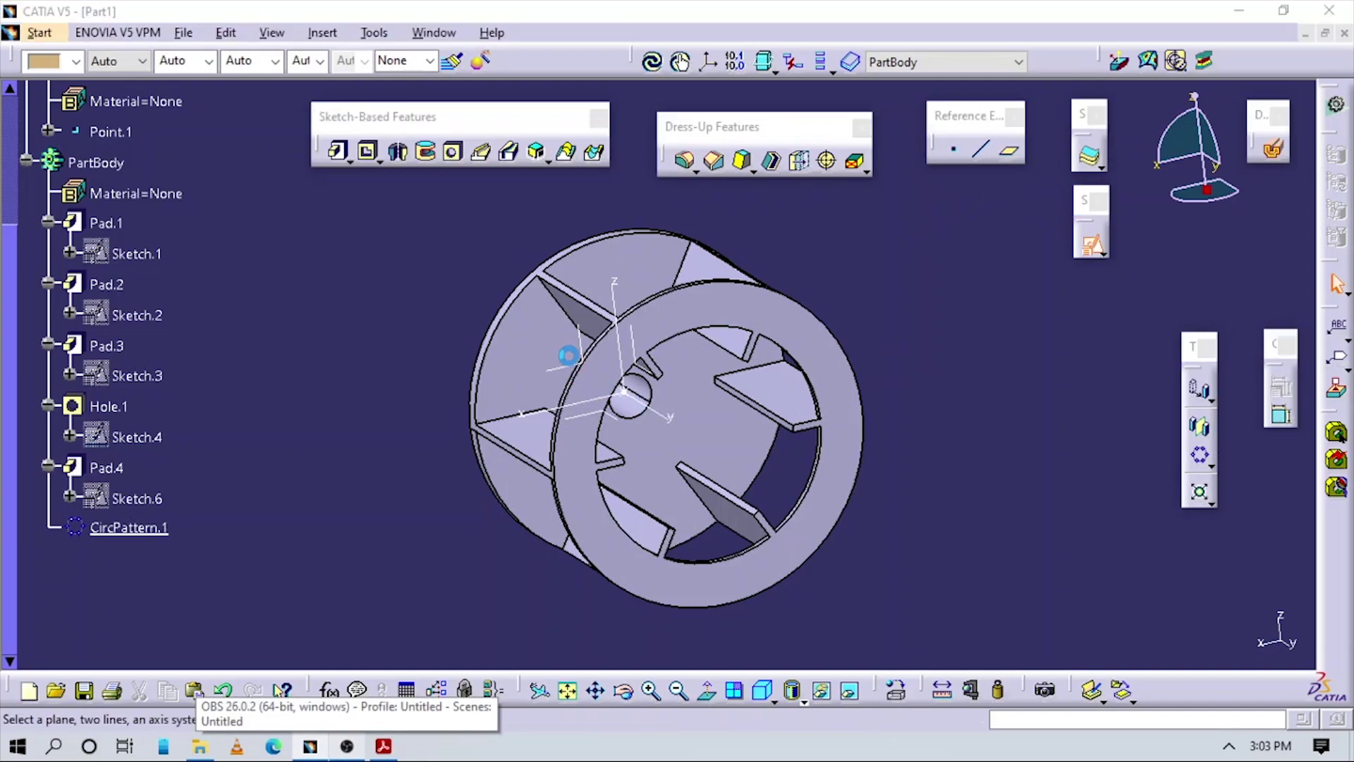
{"action": "left_click", "coordinate": [580, 348]}
{"action": "left_click", "coordinate": [336, 256]}
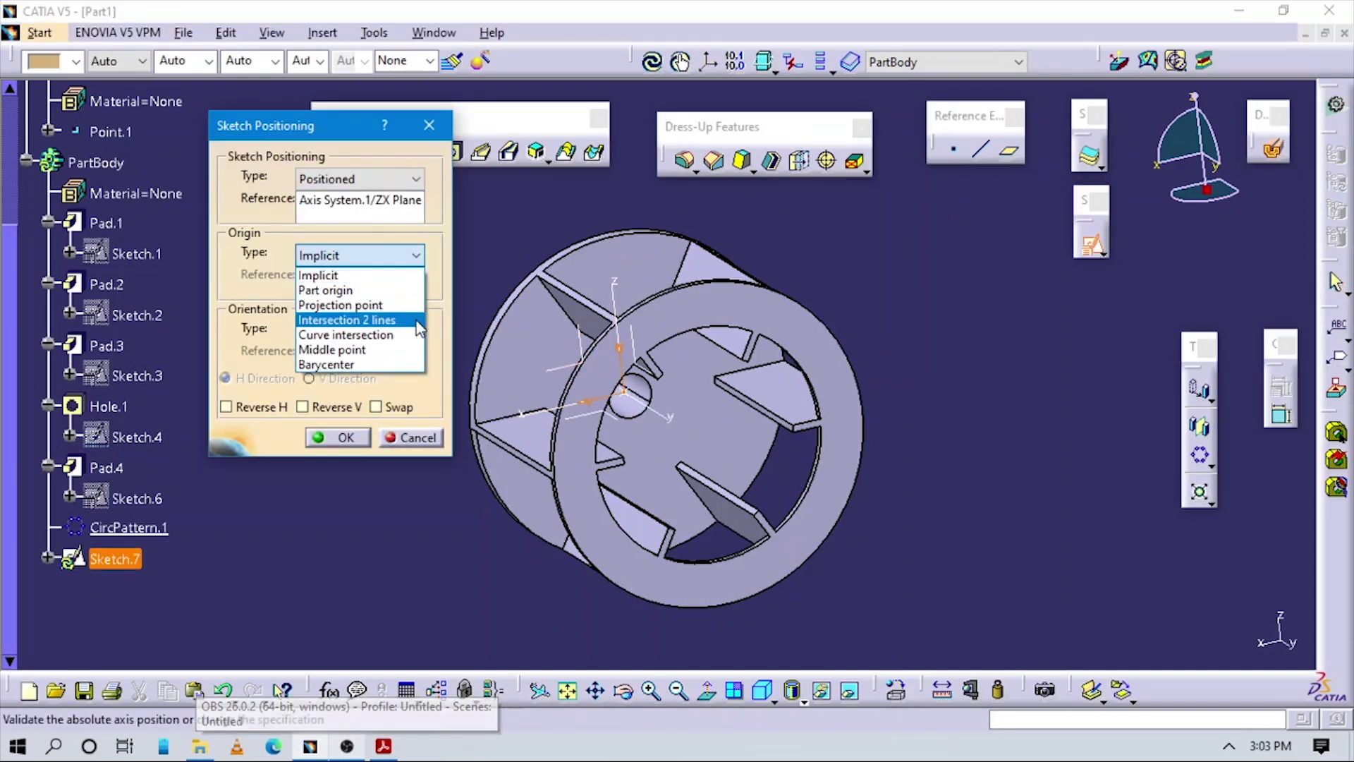
{"action": "left_click", "coordinate": [340, 305]}
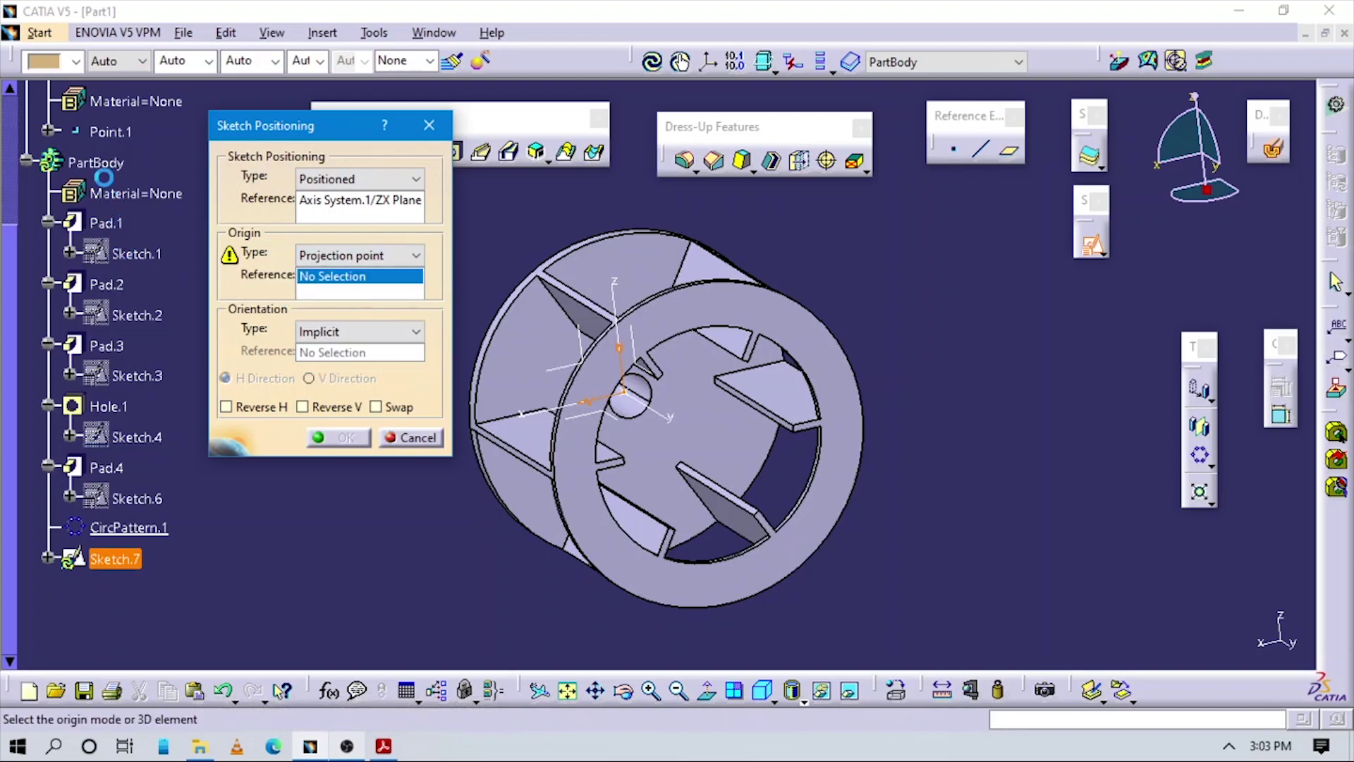
{"action": "left_click", "coordinate": [110, 132]}
{"action": "left_click", "coordinate": [356, 331]}
{"action": "left_click", "coordinate": [353, 441]}
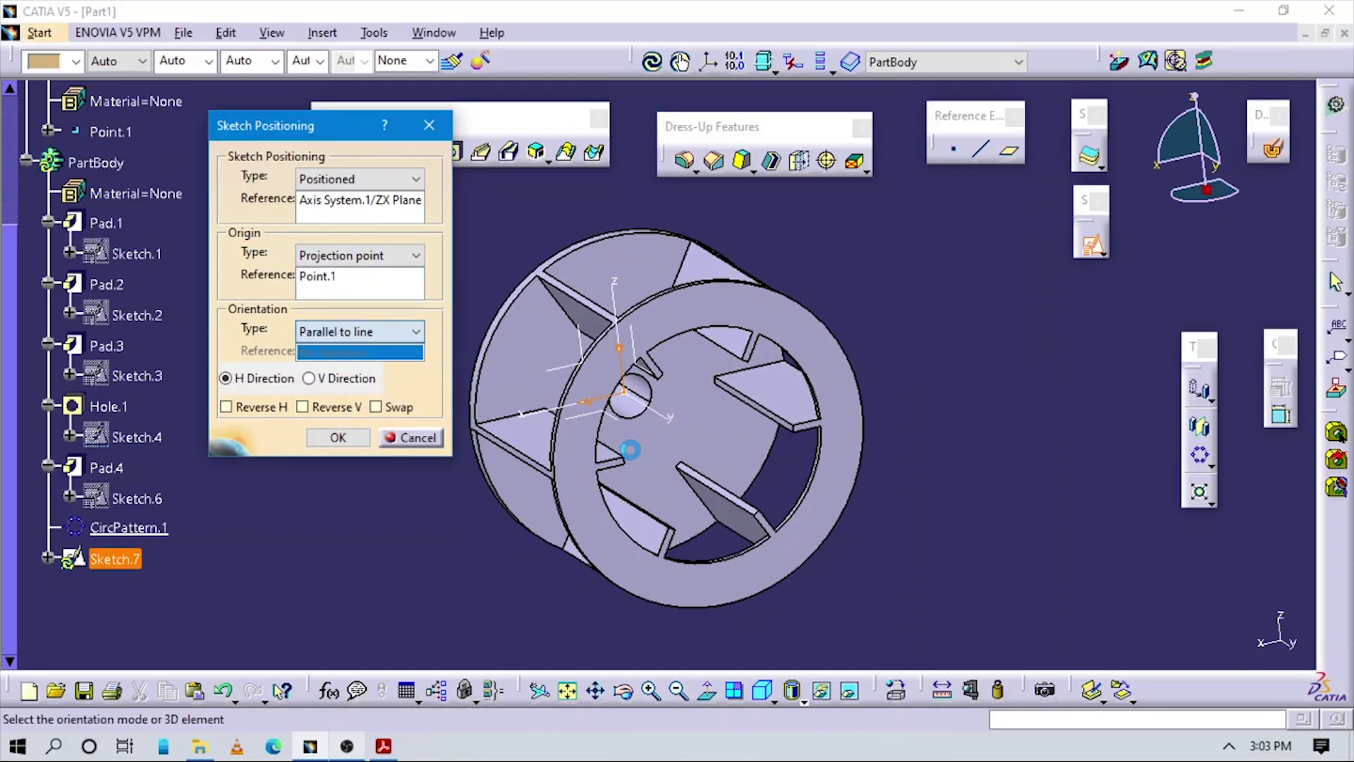
{"action": "left_click", "coordinate": [533, 395]}
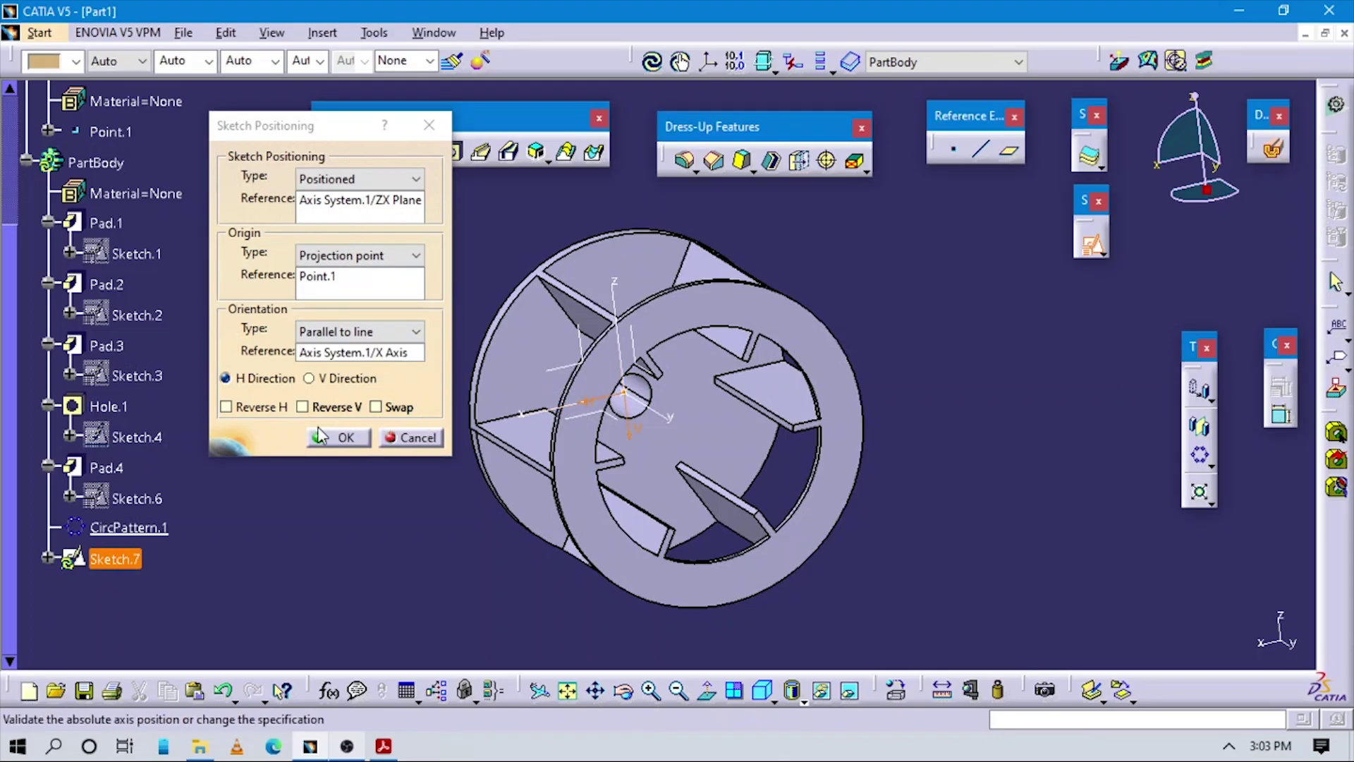
{"action": "left_click", "coordinate": [338, 437]}
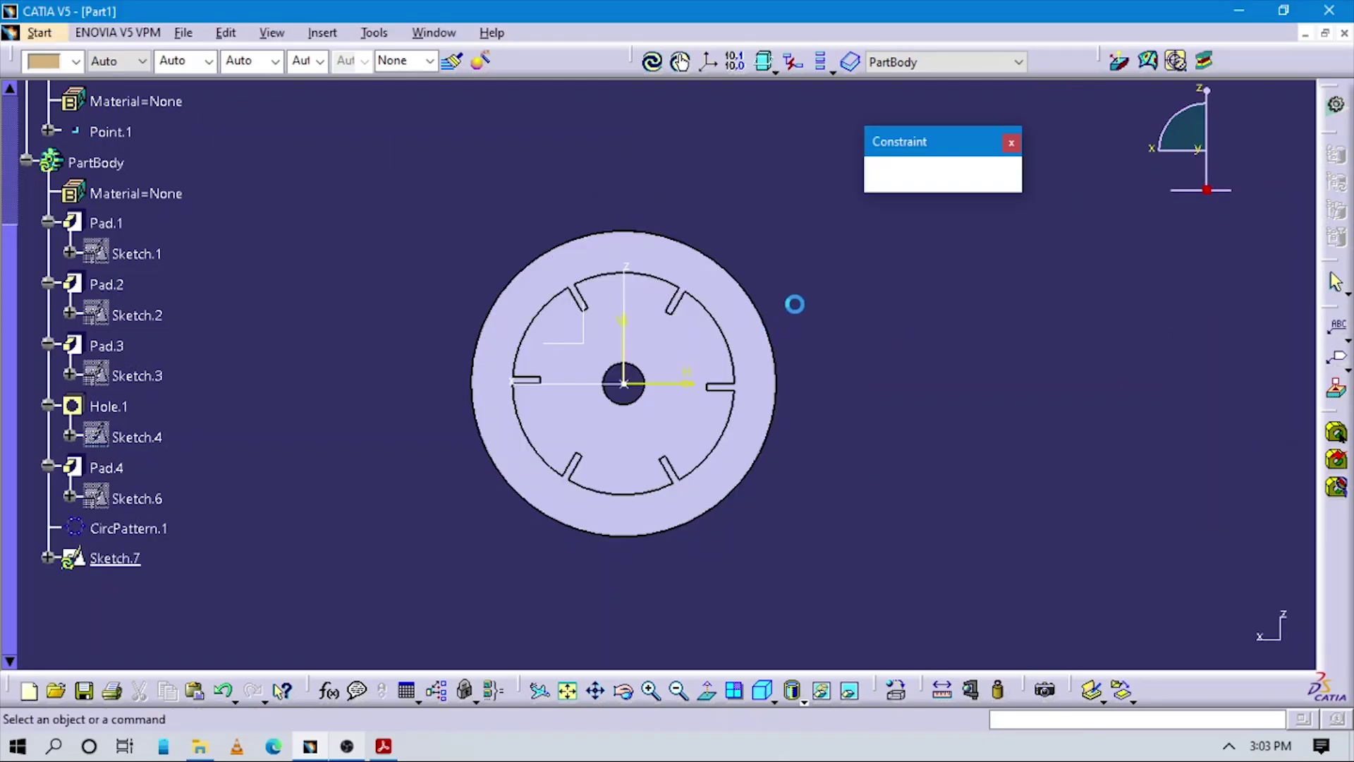
{"action": "middle_click_drag", "start_coordinate": [815, 338], "coordinate": [796, 321]}
- Project the upper half of the ring's outer edge onto the sketch plane
{"action": "left_click_drag", "start_coordinate": [480, 118], "coordinate": [559, 212]}
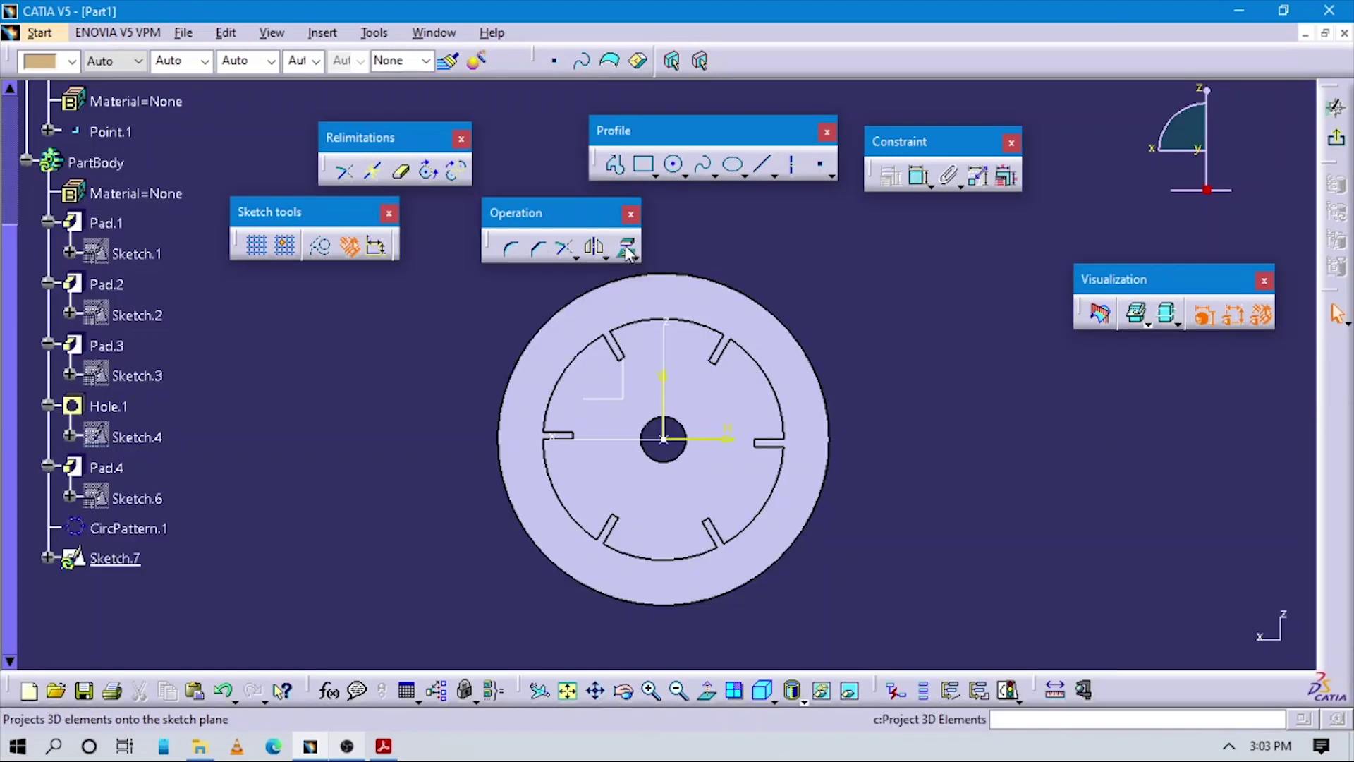
{"action": "left_click", "coordinate": [626, 248]}
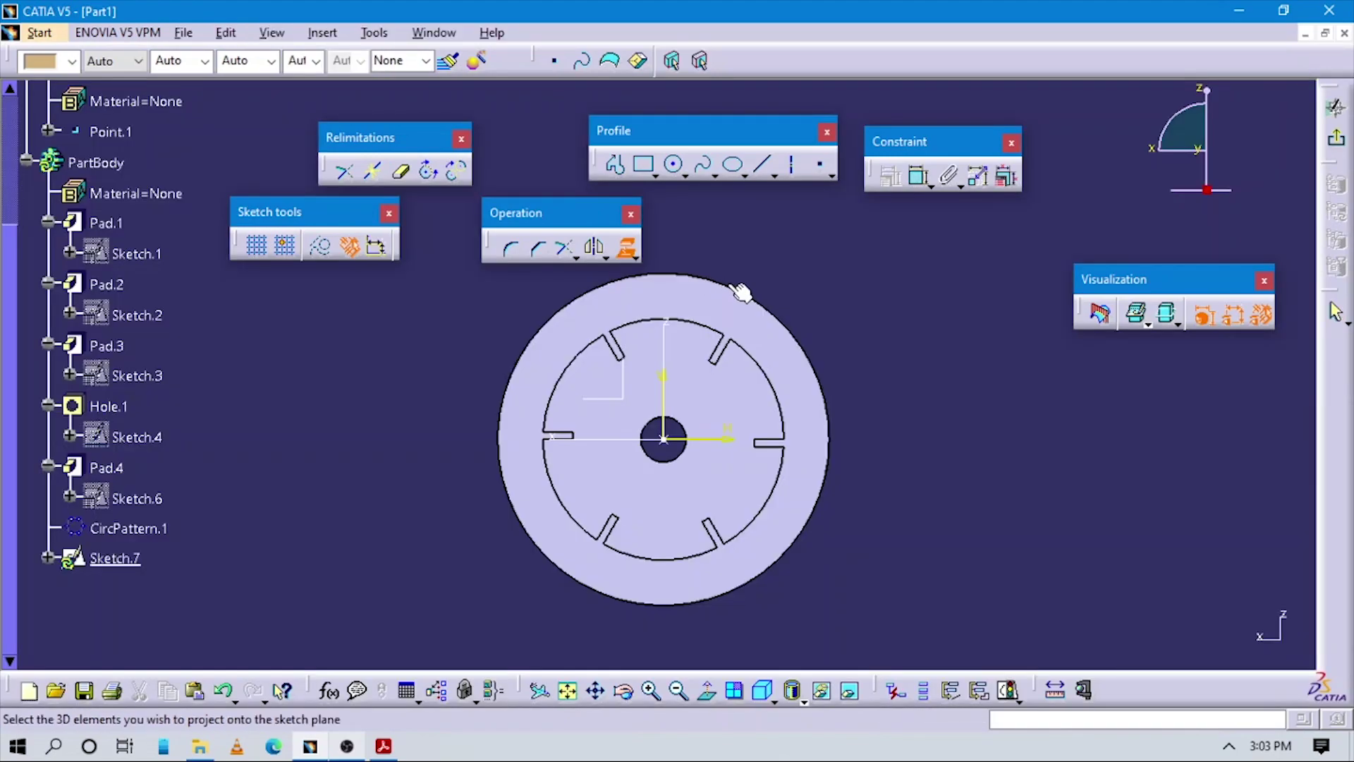
{"action": "left_click", "coordinate": [737, 291]}
{"action": "left_click", "coordinate": [822, 479]}
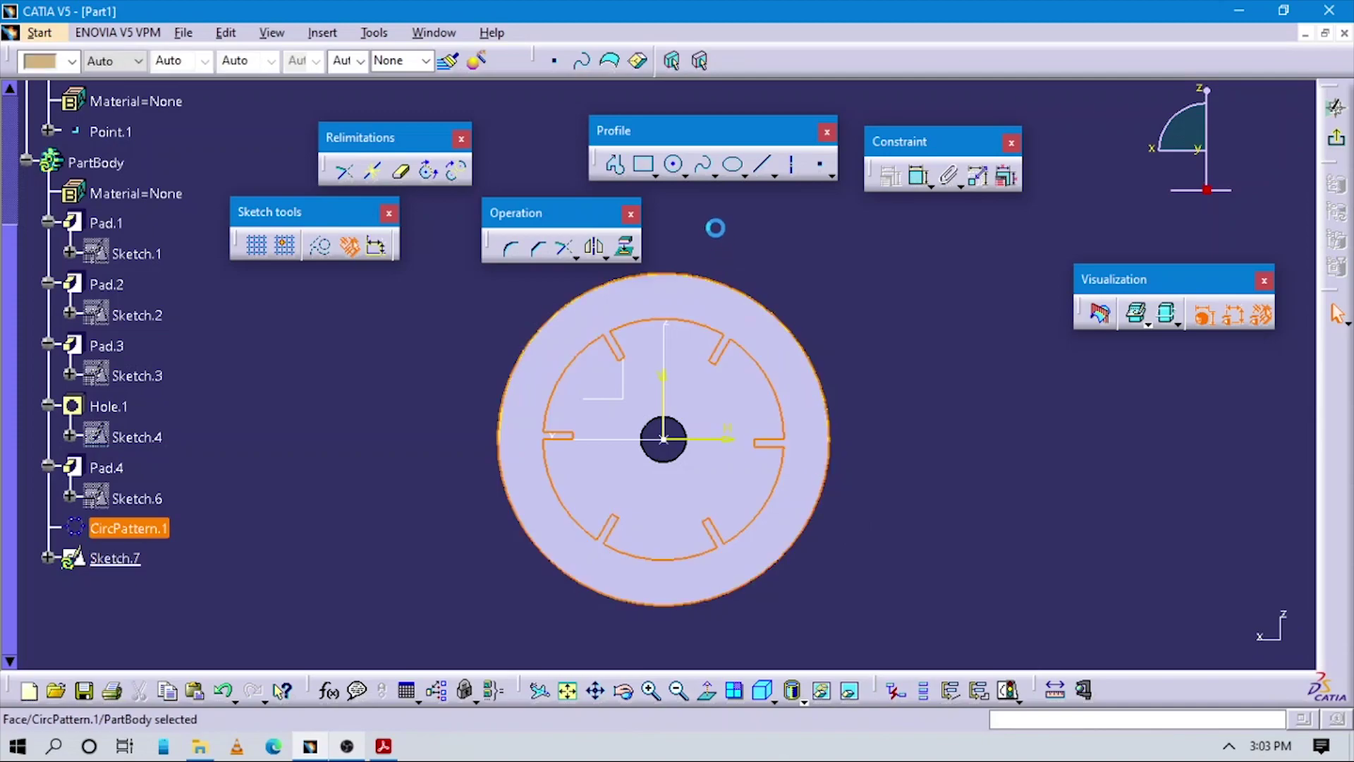
{"action": "left_click", "coordinate": [720, 286]}
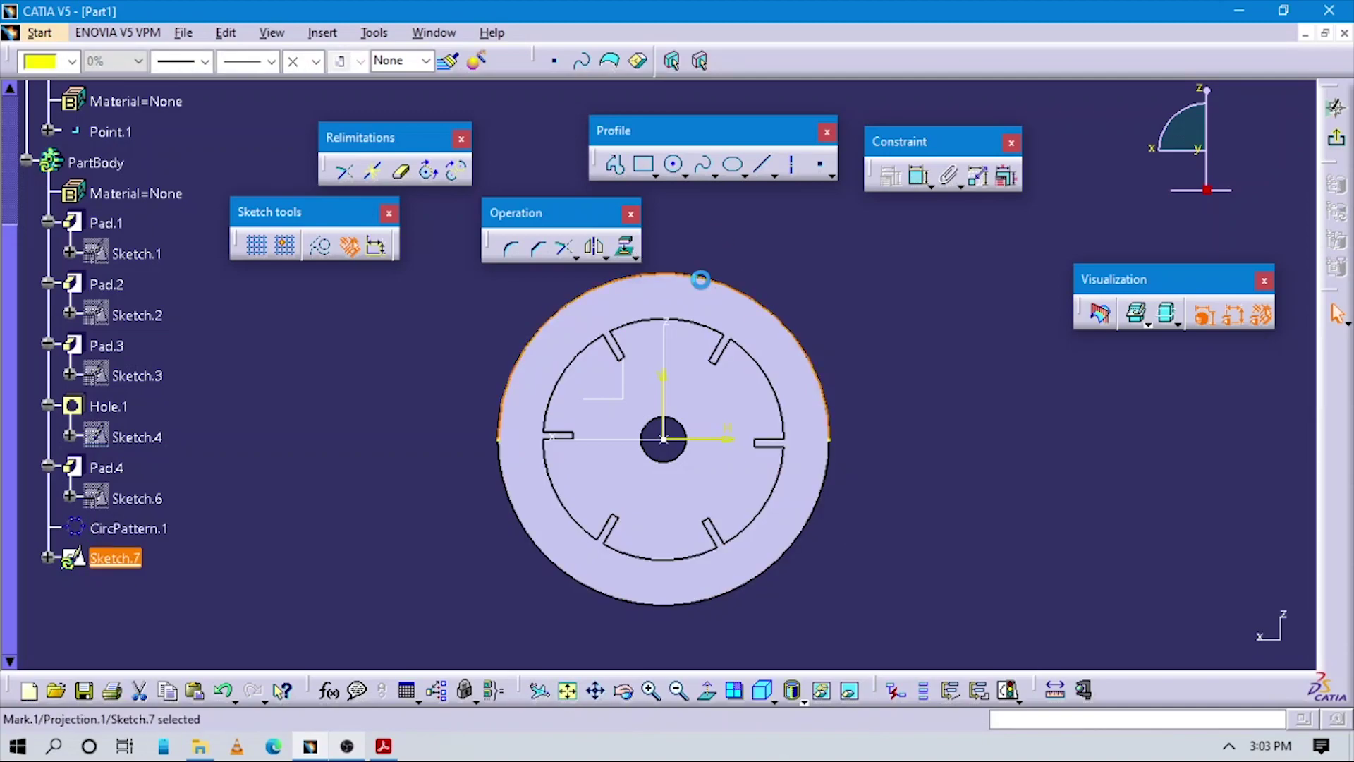
- Try projecting the entire ring face, undo that projection, and project only the lower half of the outer edge
{"action": "left_click", "coordinate": [625, 246]}
{"action": "left_click", "coordinate": [767, 326]}
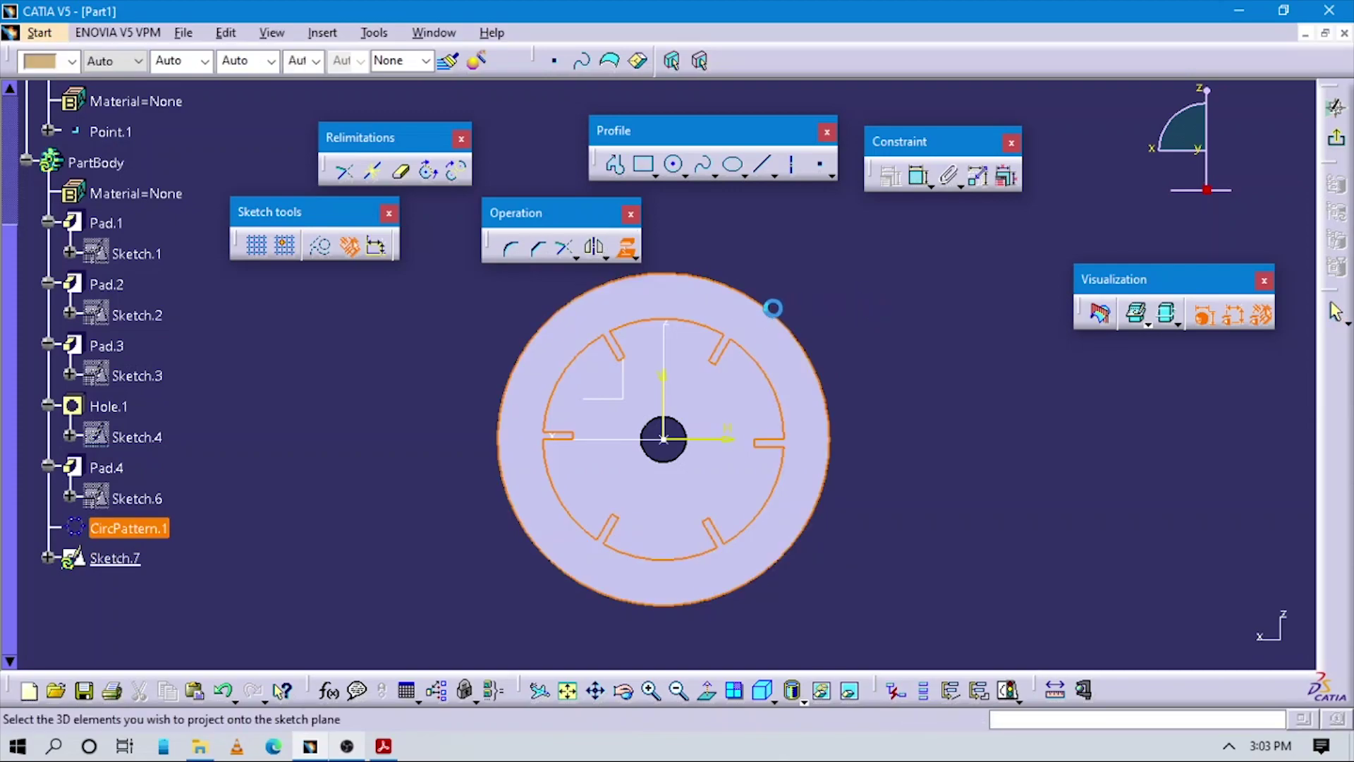
{"action": "left_click", "coordinate": [769, 324]}
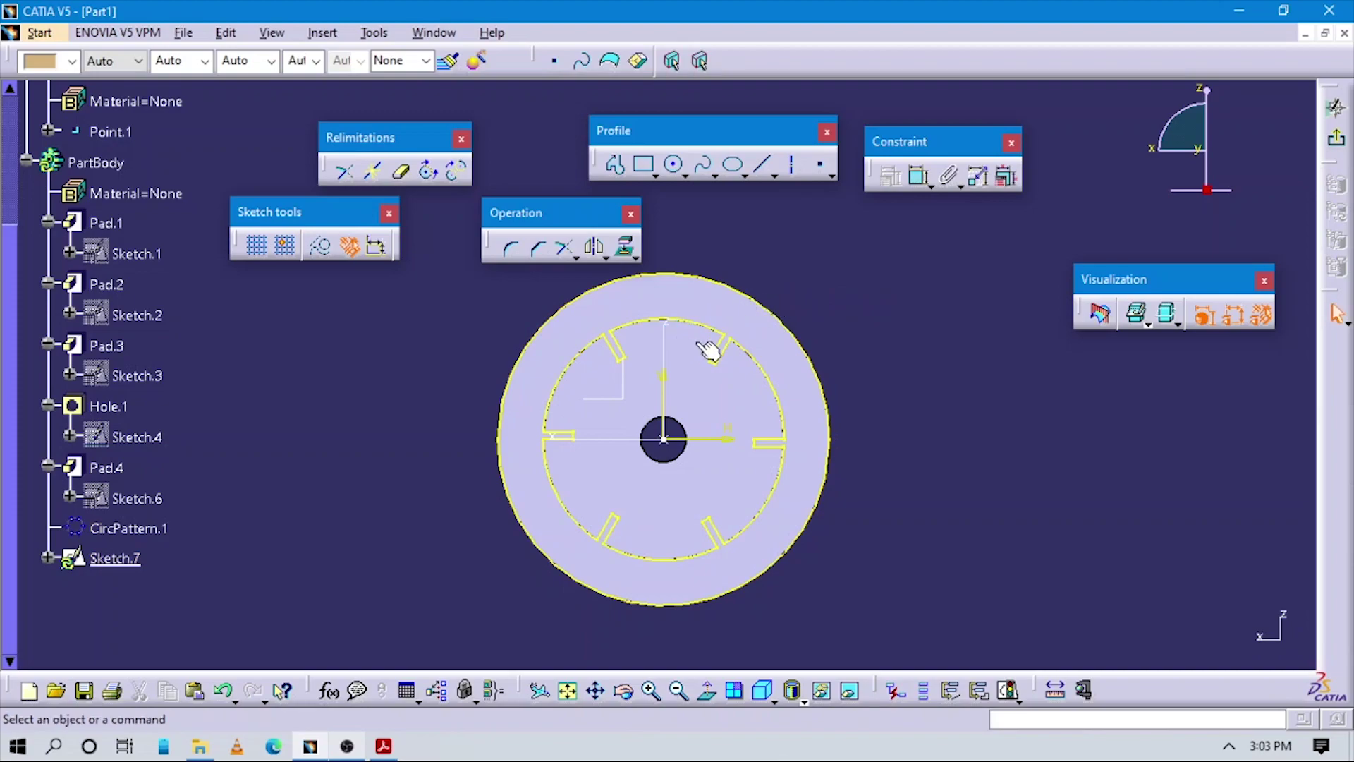
{"action": "key", "text": "ctrl+z"}
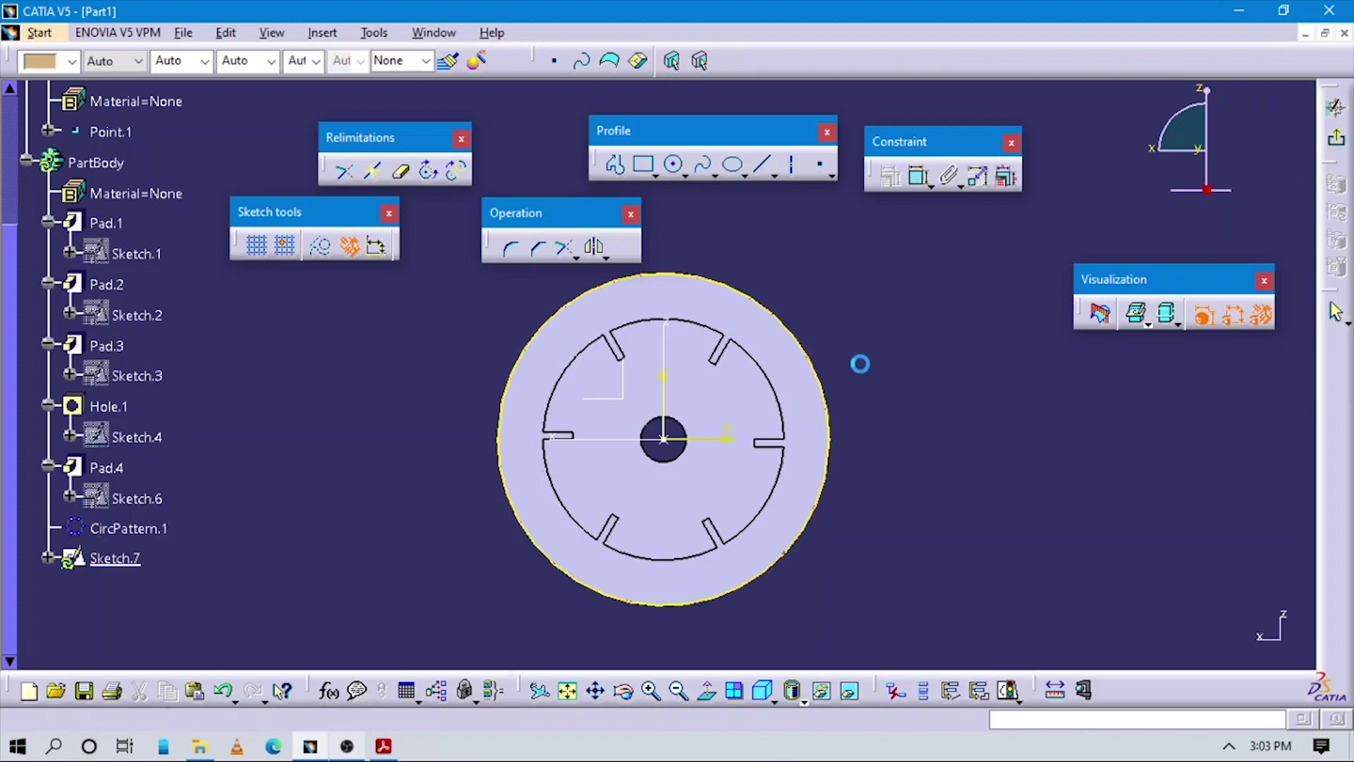
- Draw a circle of about 4.84 mm radius centred on the sketch origin, inside the projected outer edge
{"action": "left_click", "coordinate": [676, 165]}
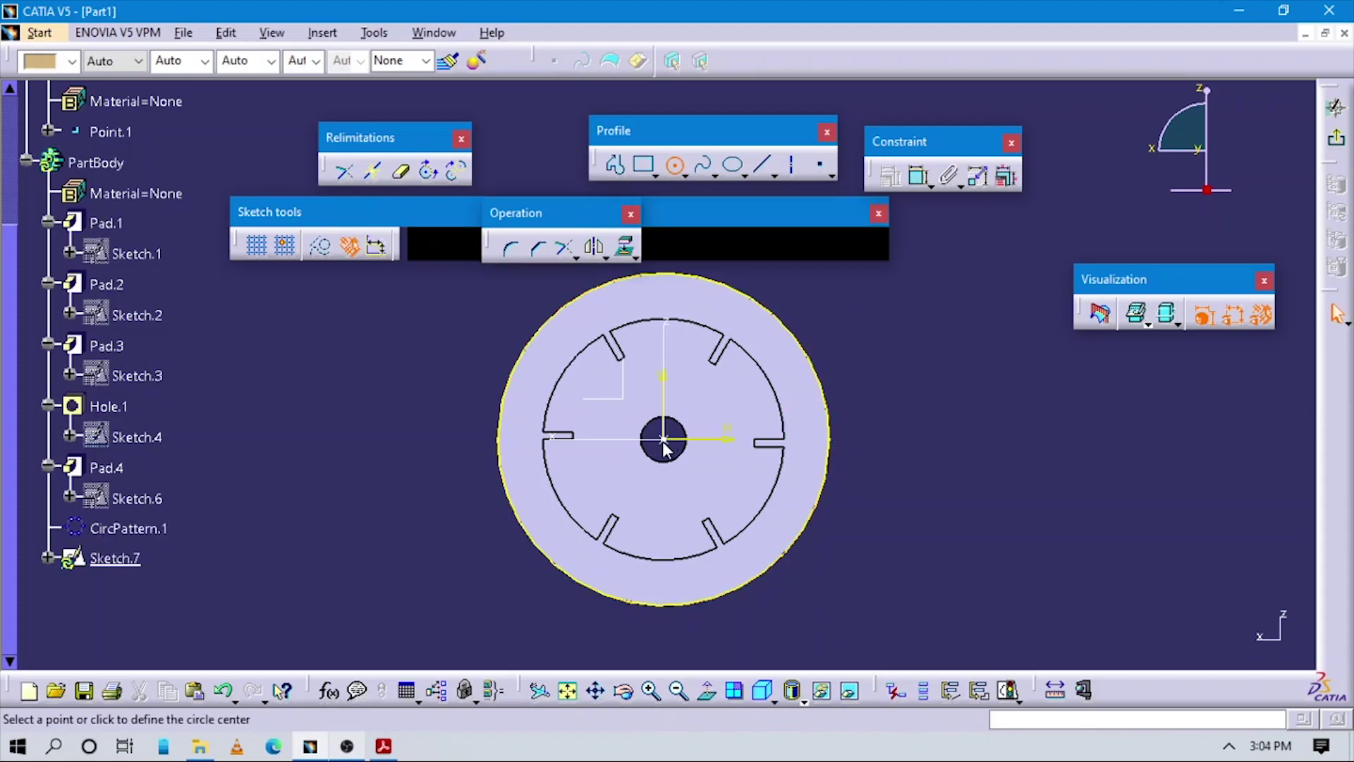
{"action": "left_click", "coordinate": [666, 437]}
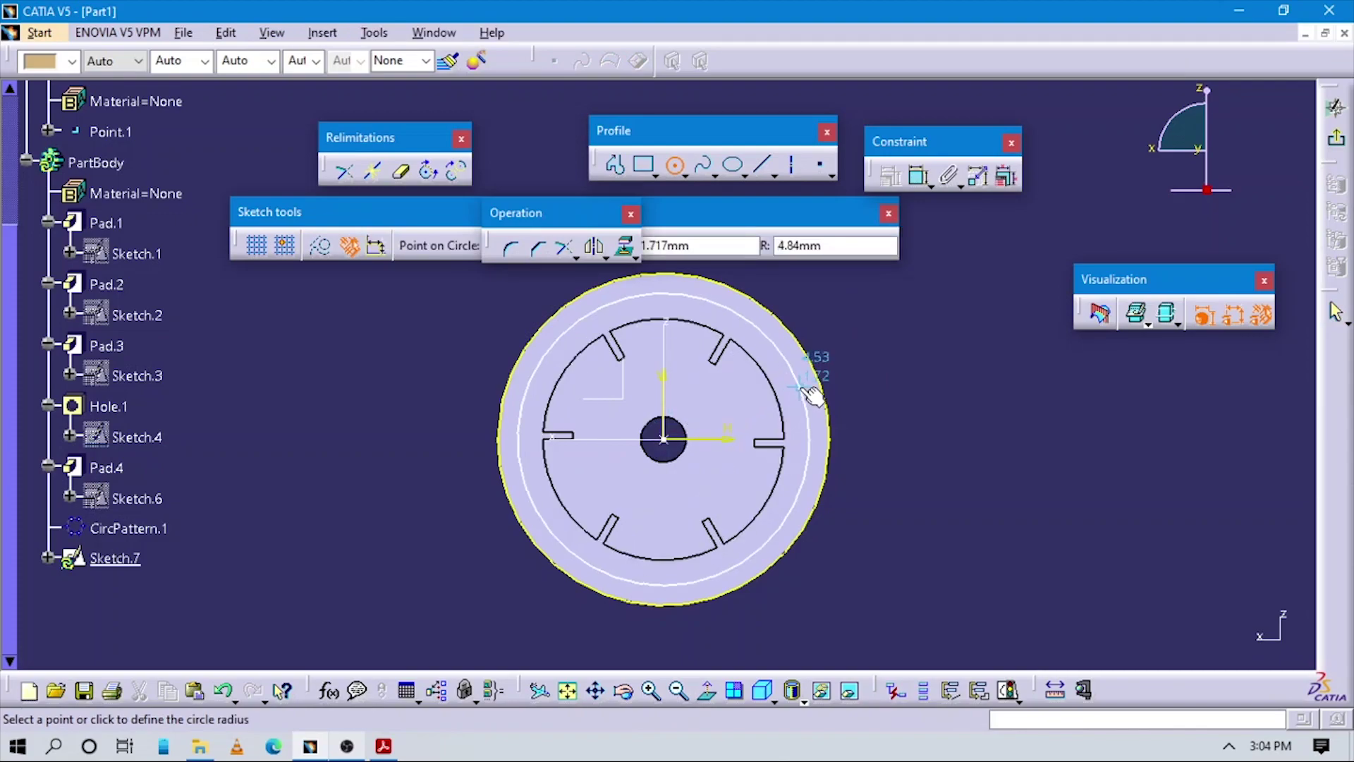
{"action": "left_click", "coordinate": [810, 417]}
- Constrain the offset between the new circle and the projected outer edge to the PDF drawing's 0.15 mm
{"action": "left_click", "coordinate": [919, 176]}
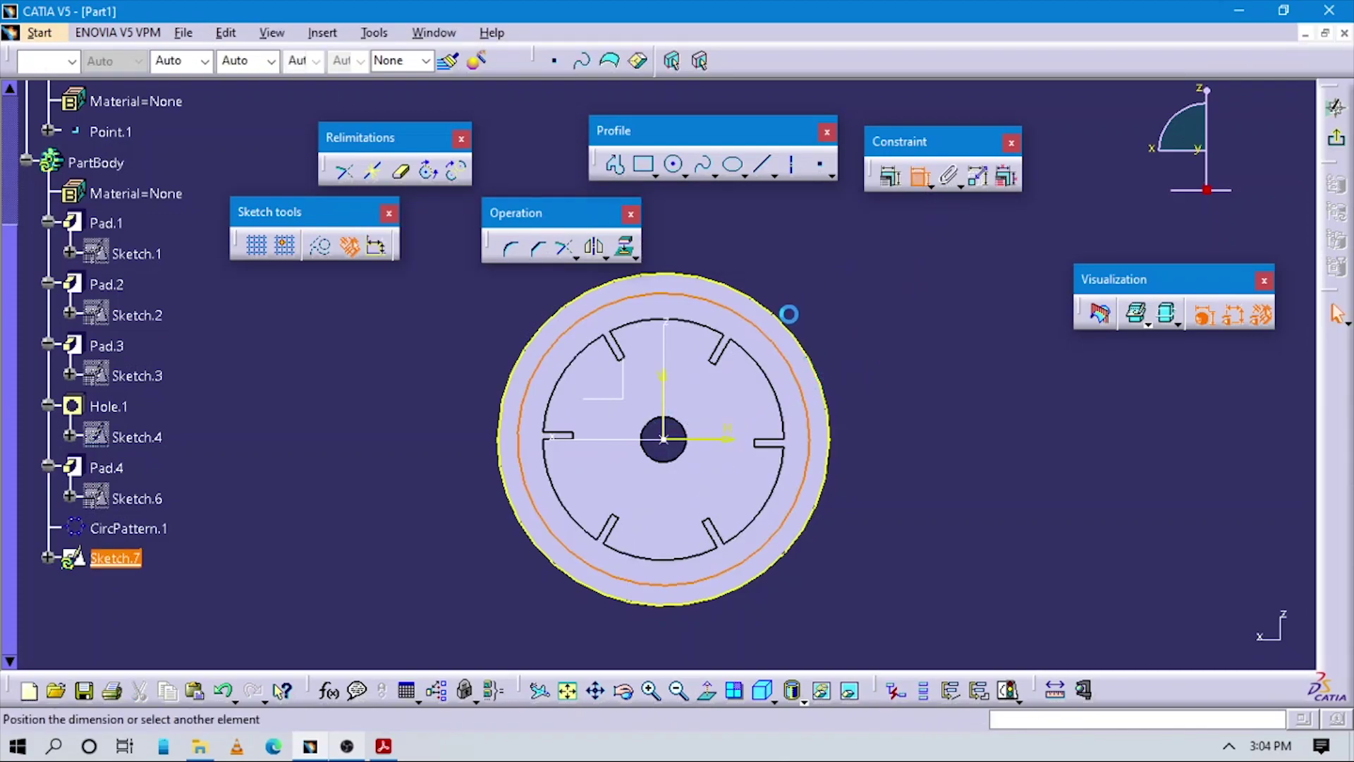
{"action": "left_click", "coordinate": [810, 351]}
{"action": "left_click", "coordinate": [850, 386]}
{"action": "double_click", "coordinate": [852, 376]}
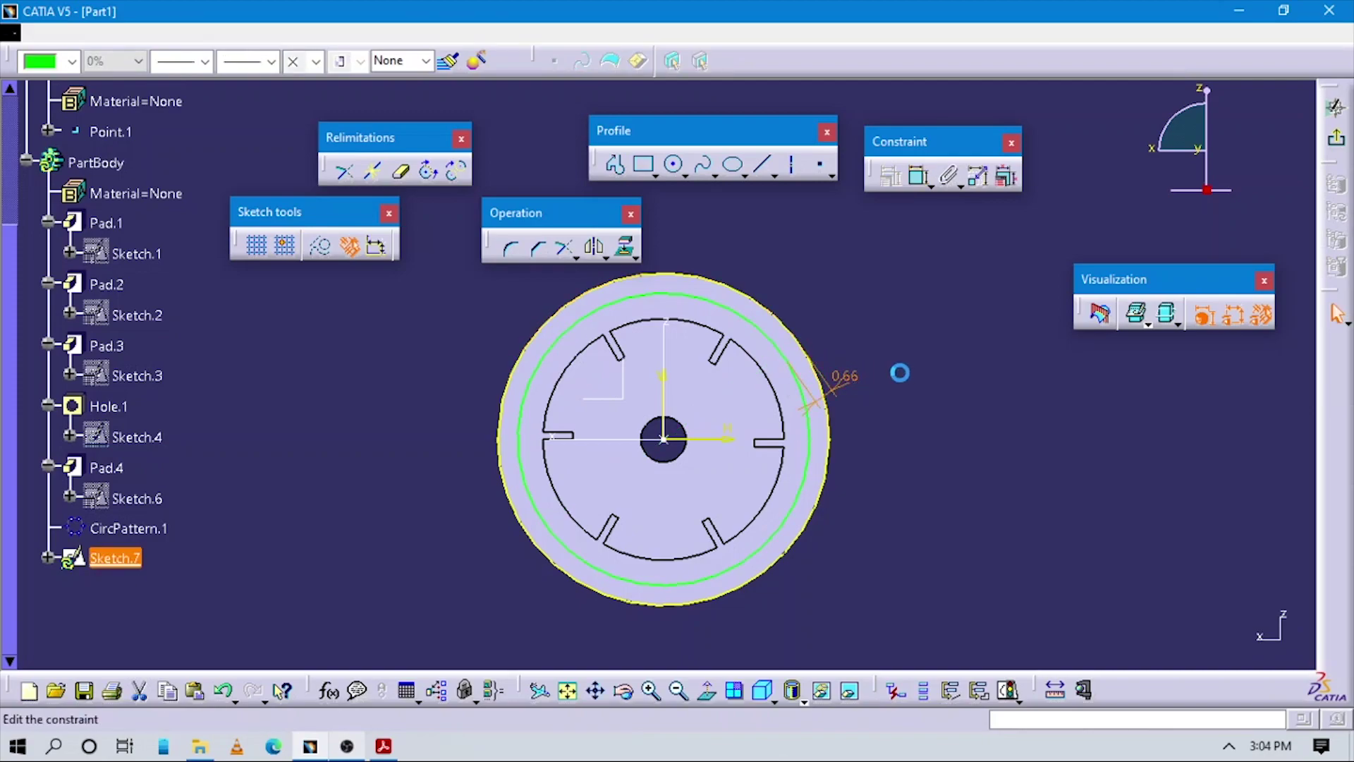
{"action": "key", "text": "alt+Tab"}
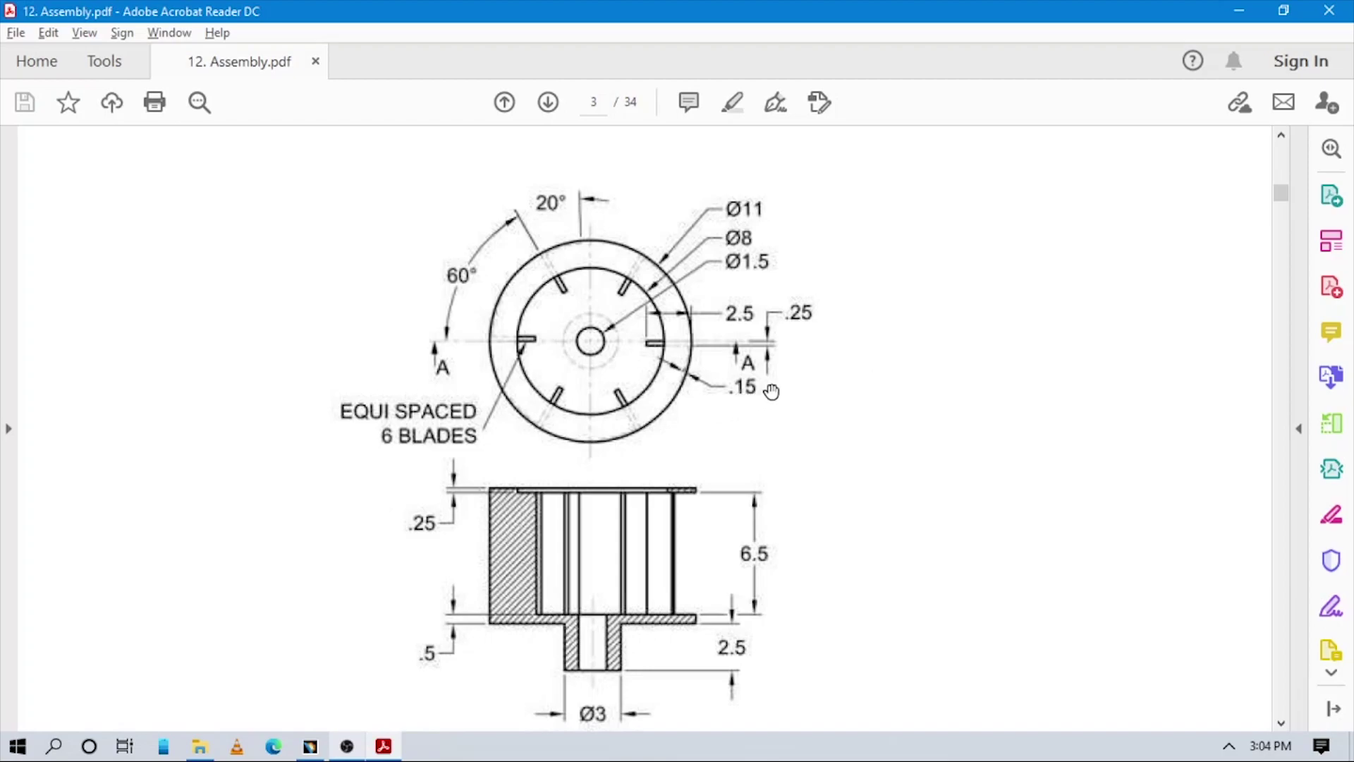
{"action": "key", "text": "alt+Tab"}
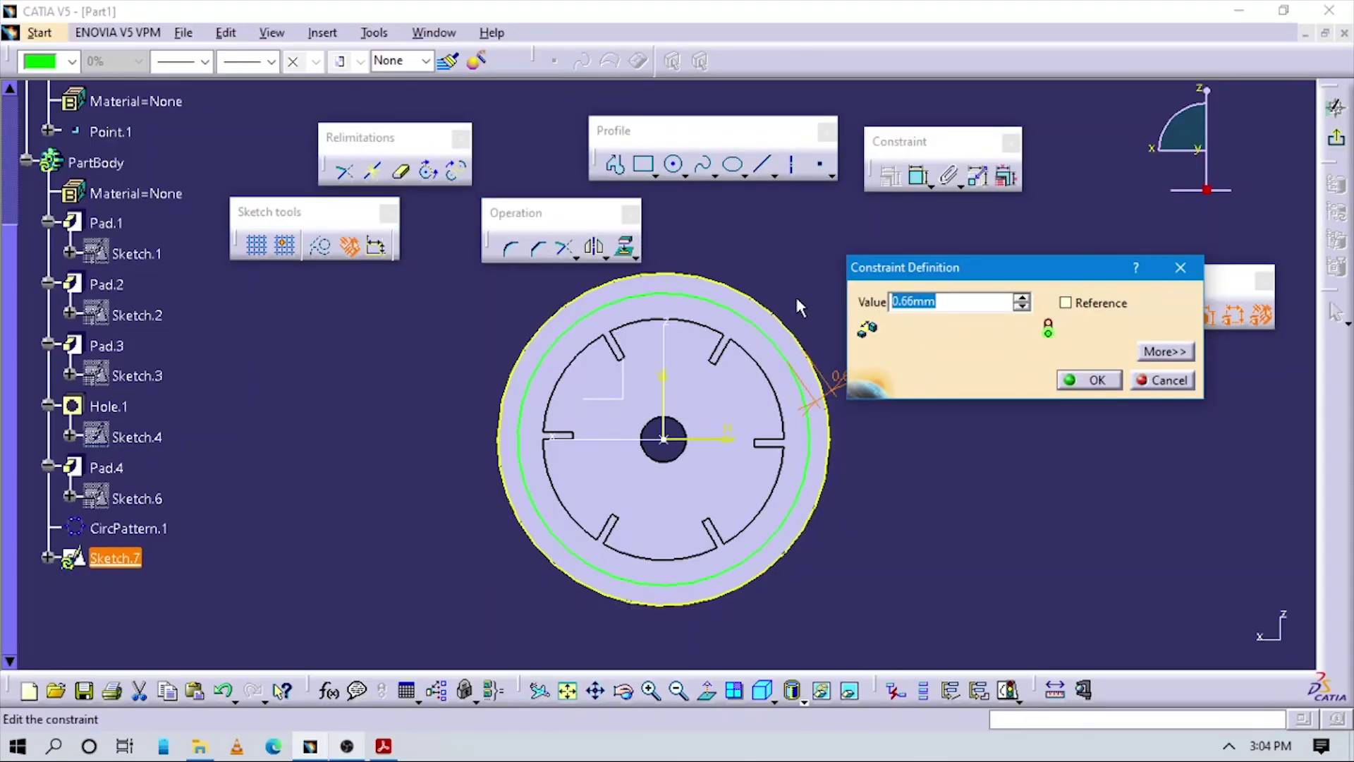
{"action": "key", "text": "Return"}
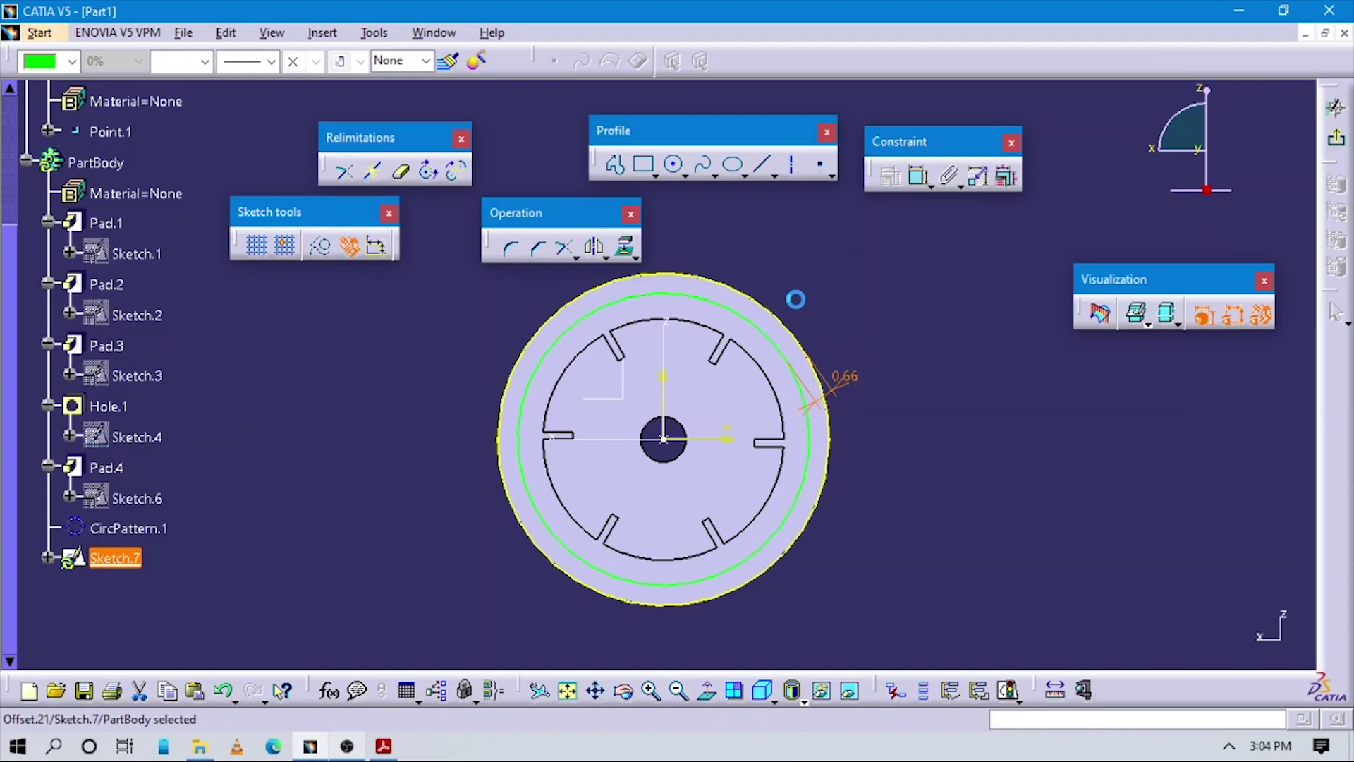
- Draw two axes from the sketch origin past the outer edge: one horizontal, about 6.7 mm long, and one inclined about 27°, about 6.9 mm long
{"action": "mouse_move", "coordinate": [734, 416]}
{"action": "middle_mouse_down"}
{"action": "mouse_move", "coordinate": [722, 407]}
{"action": "mouse_move", "coordinate": [740, 386]}
{"action": "middle_mouse_up"}
{"action": "middle_click_drag", "start_coordinate": [684, 532], "coordinate": [663, 310]}
{"action": "middle_click_drag", "start_coordinate": [671, 457], "coordinate": [621, 518]}
{"action": "left_click", "coordinate": [791, 166]}
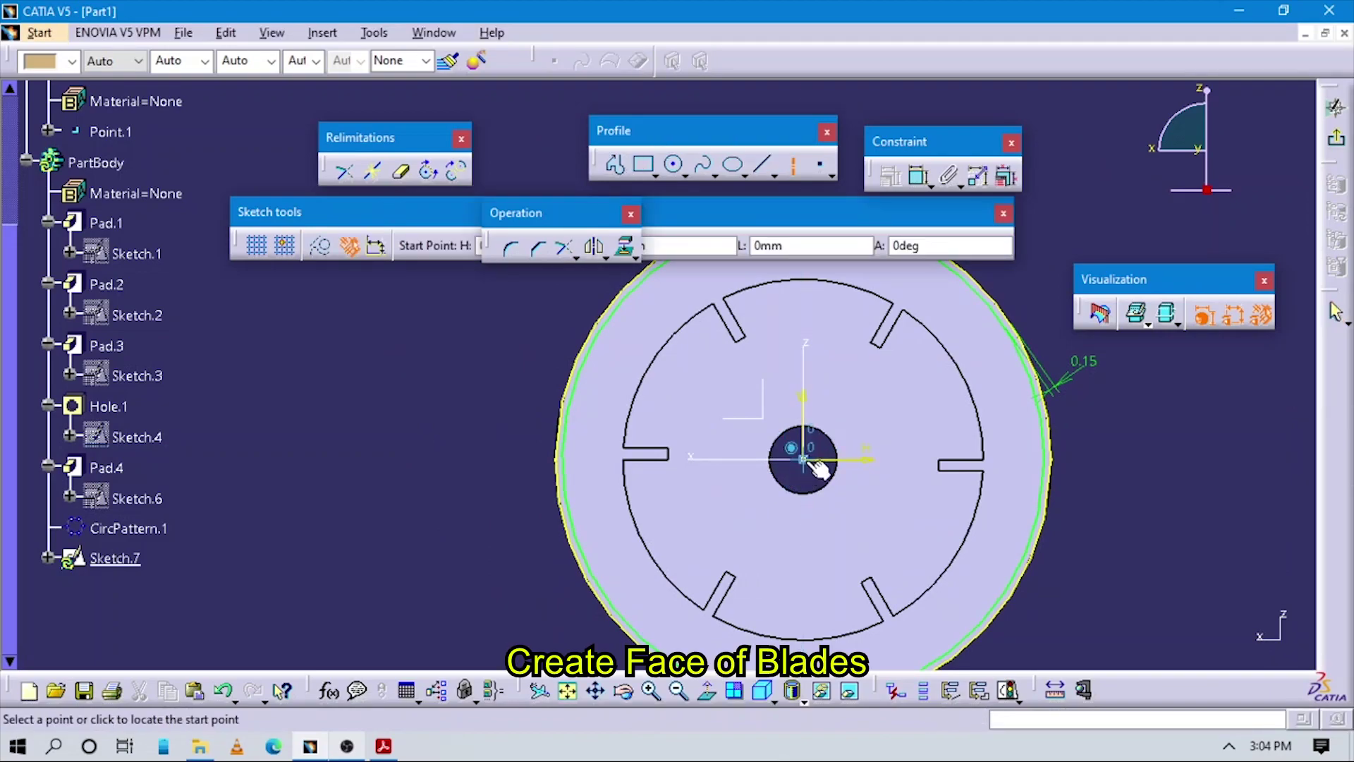
{"action": "left_click", "coordinate": [633, 468]}
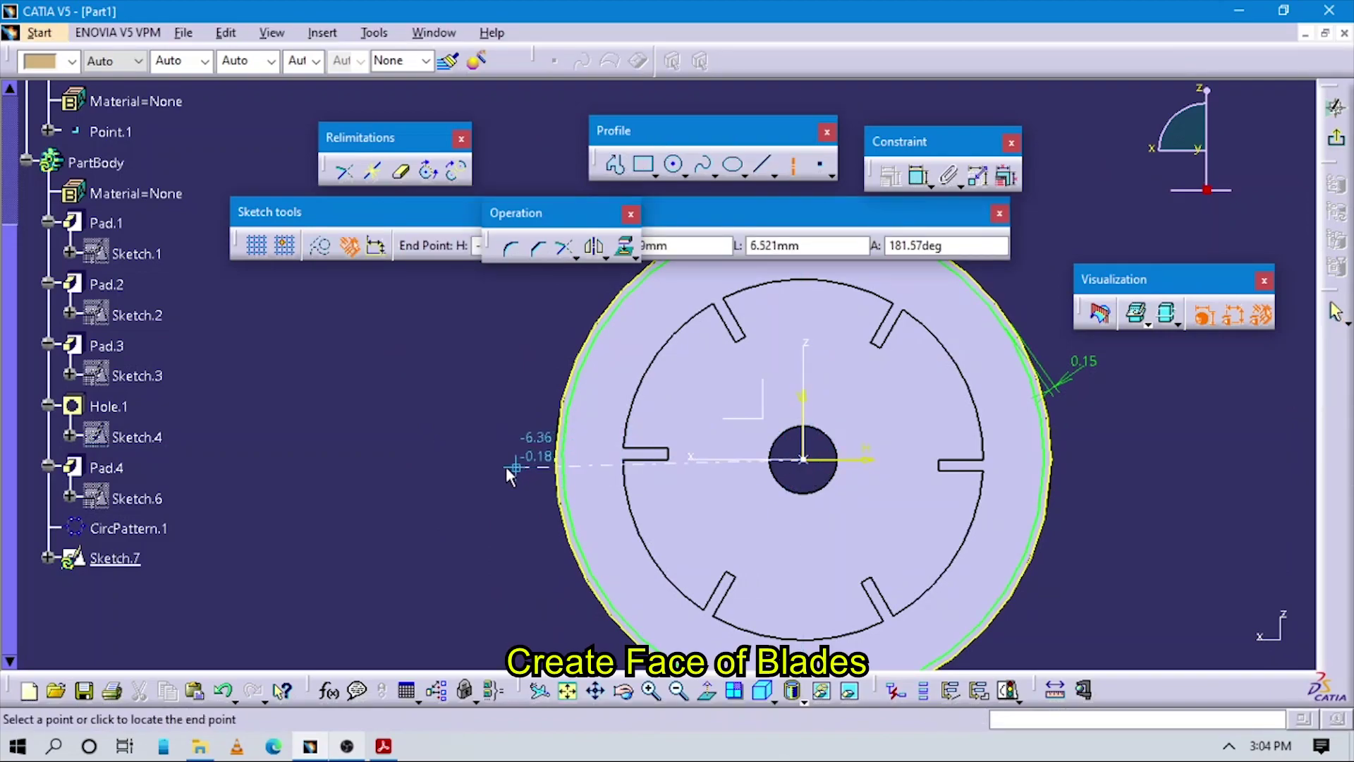
{"action": "left_click", "coordinate": [500, 458]}
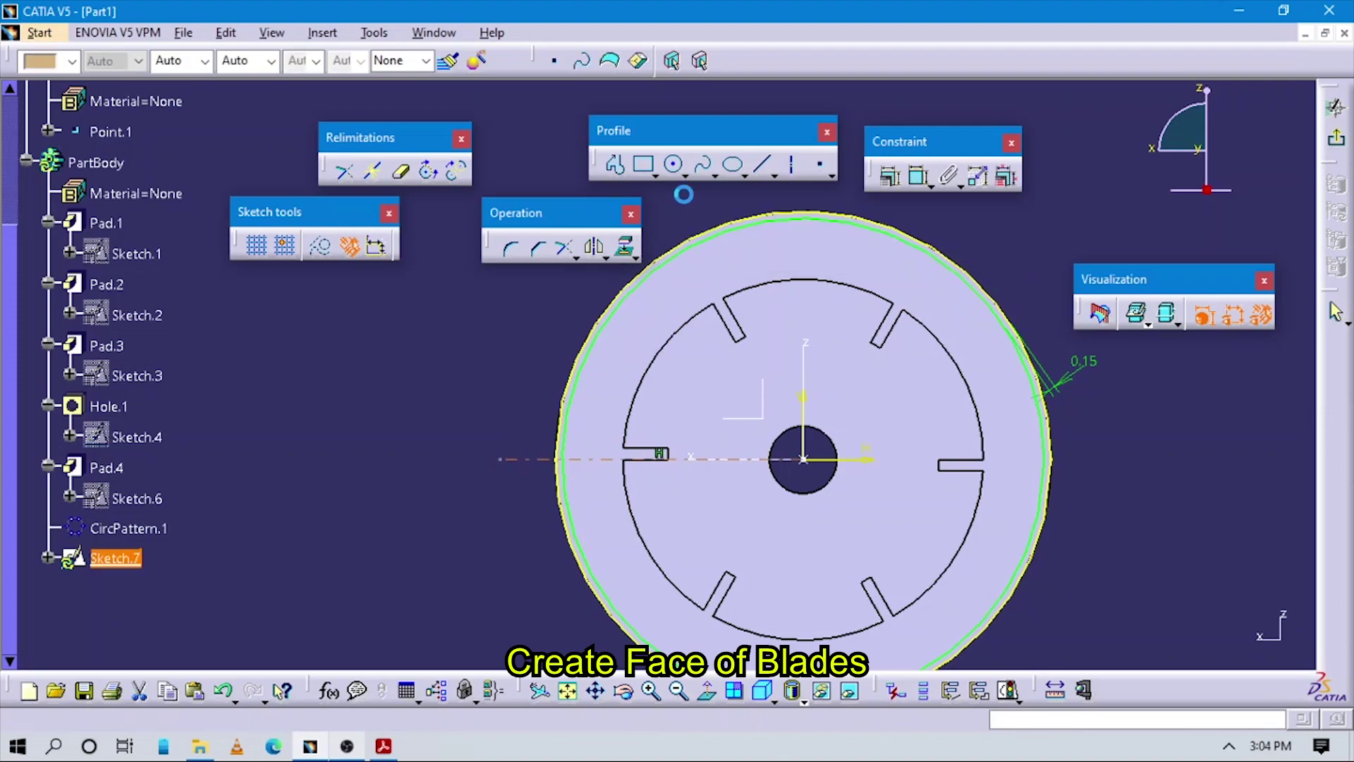
{"action": "left_click", "coordinate": [792, 168]}
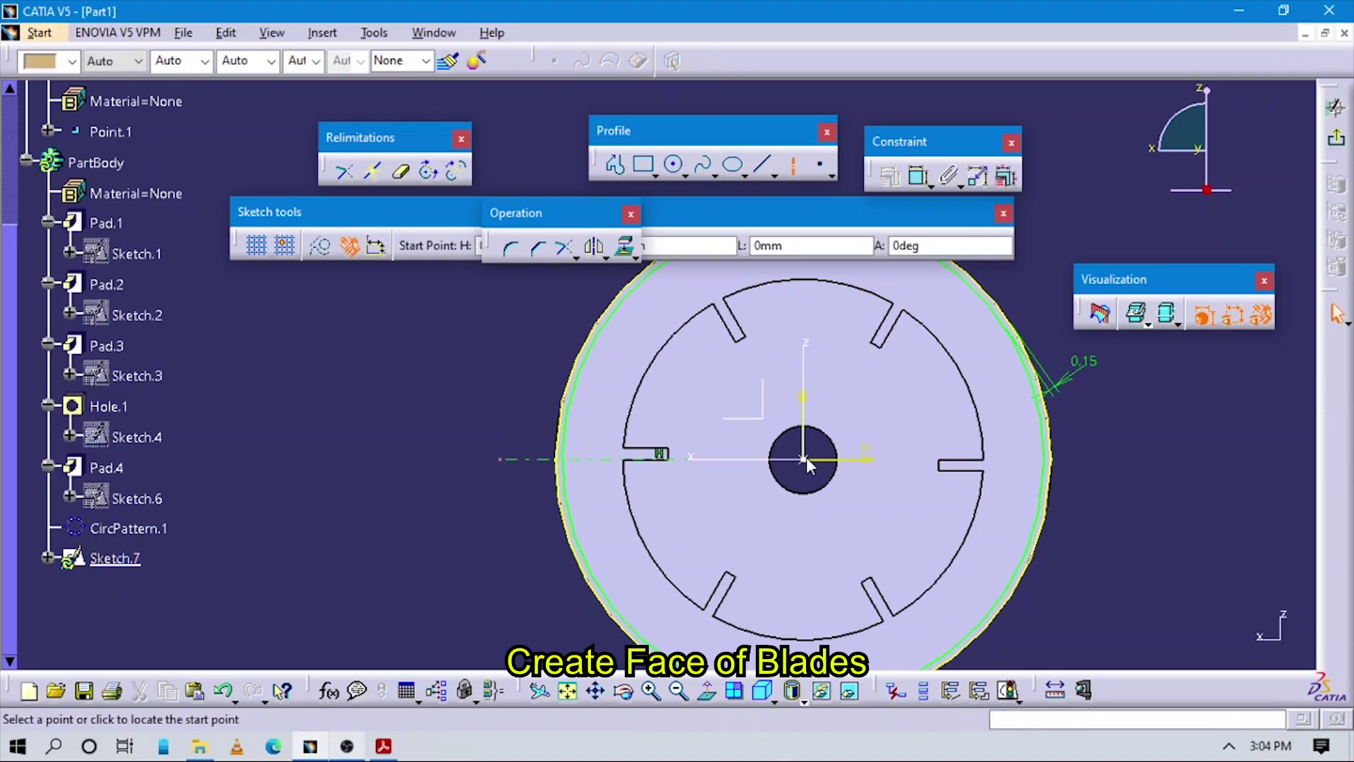
{"action": "left_click", "coordinate": [804, 460]}
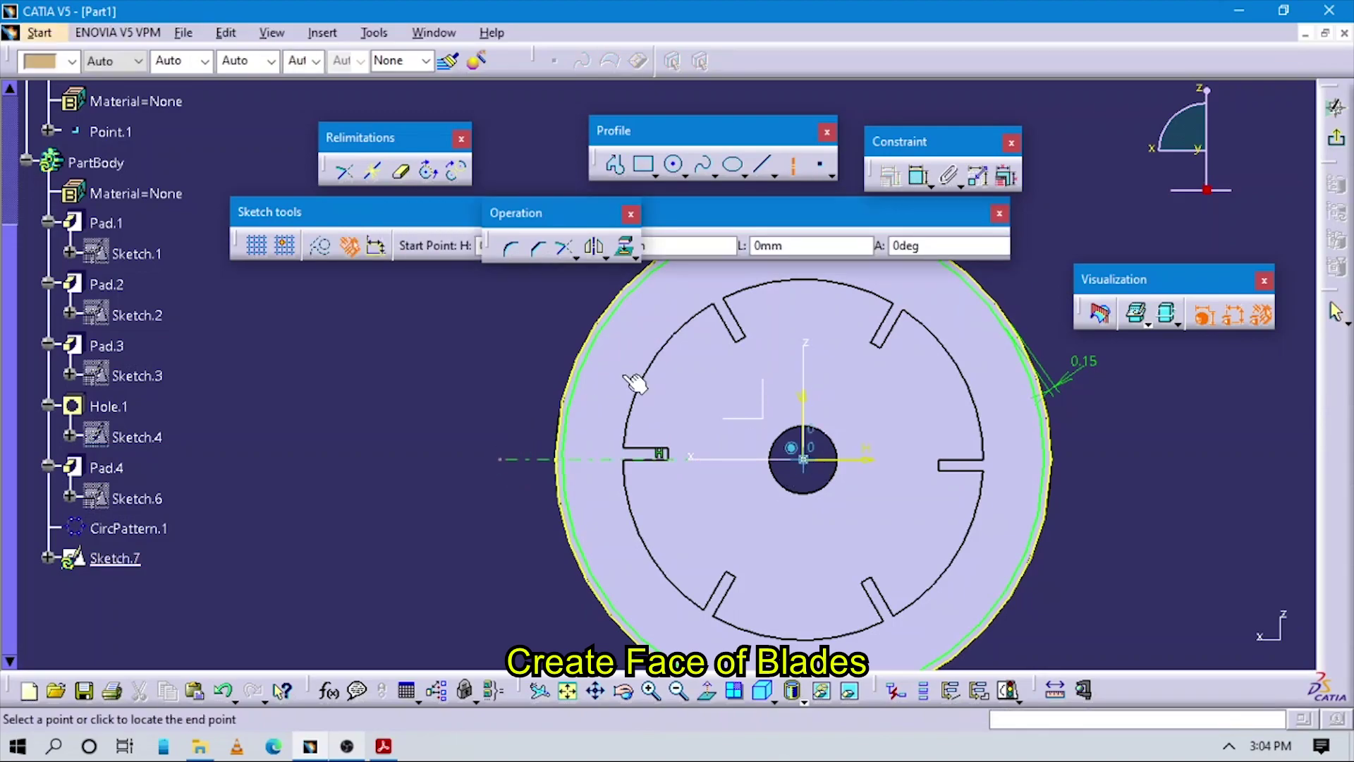
{"action": "left_click", "coordinate": [533, 322]}
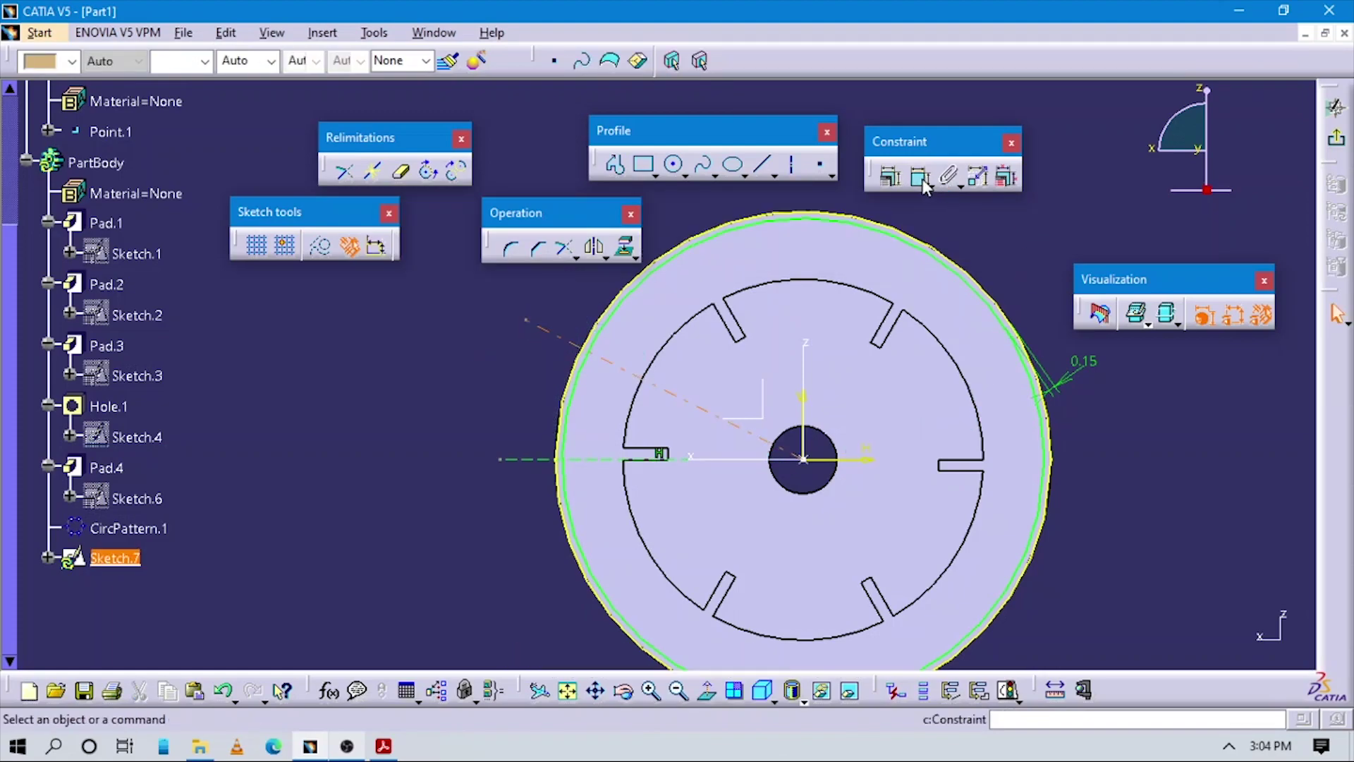
{"action": "left_click", "coordinate": [536, 460]}
{"action": "left_click", "coordinate": [557, 332]}
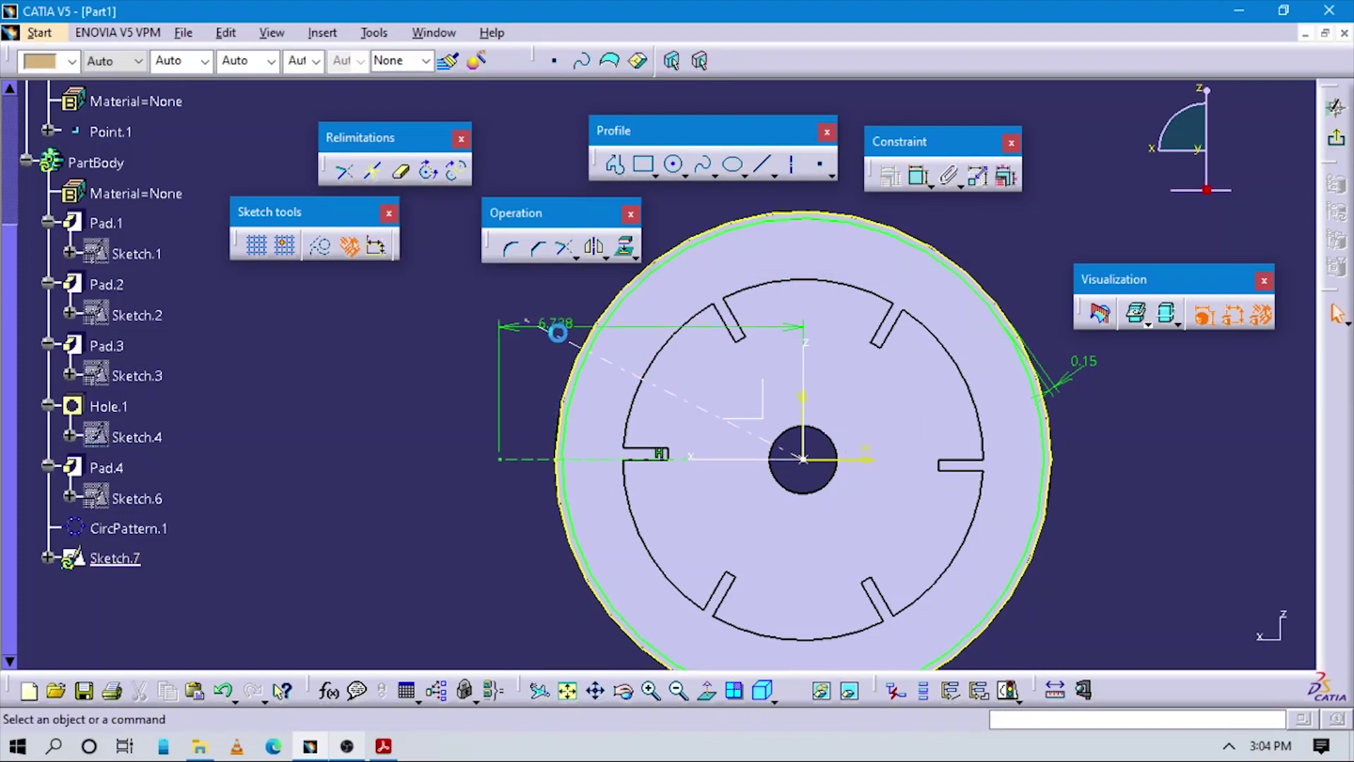
{"action": "left_click", "coordinate": [573, 326]}
{"action": "key", "text": "Delete"}
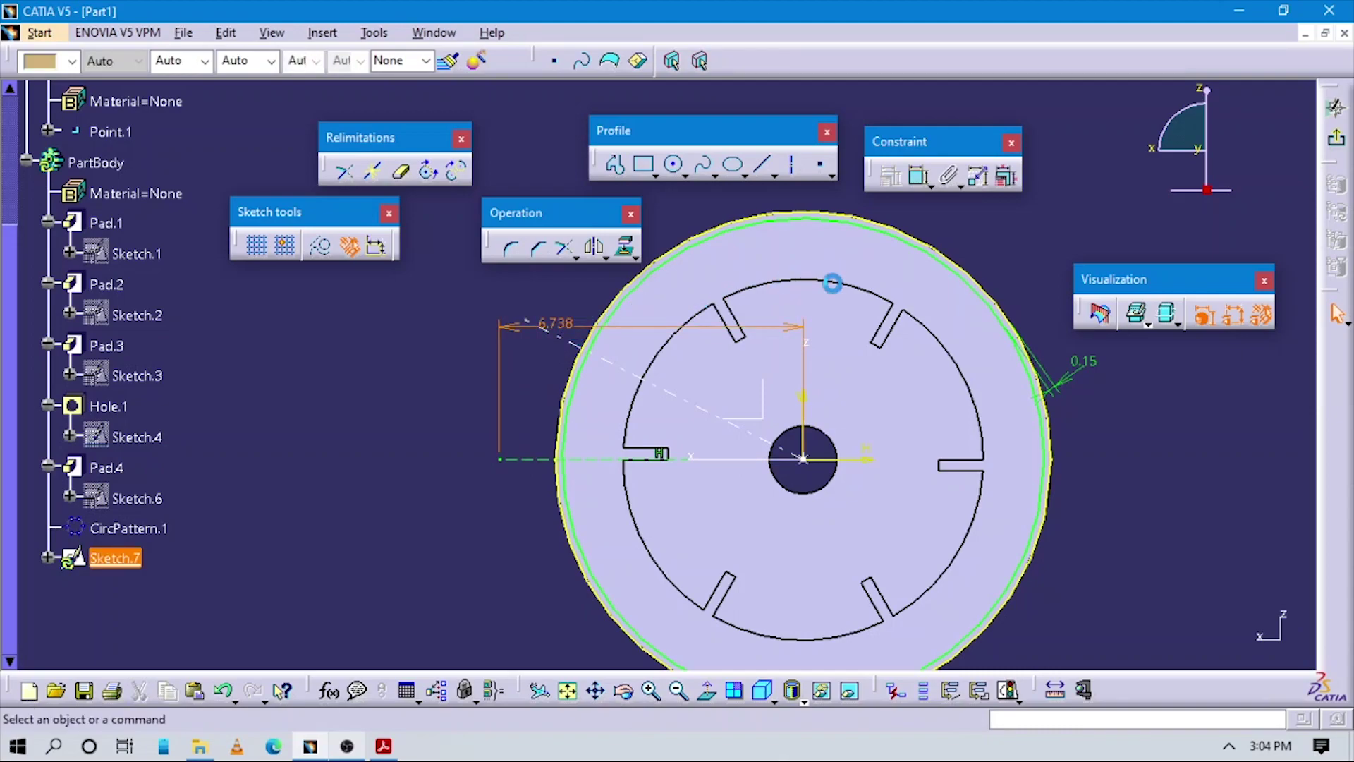
- Constrain the angle between the inclined axis and the horizontal axis to 20°, as given in the PDF drawing
{"action": "left_click", "coordinate": [919, 176]}
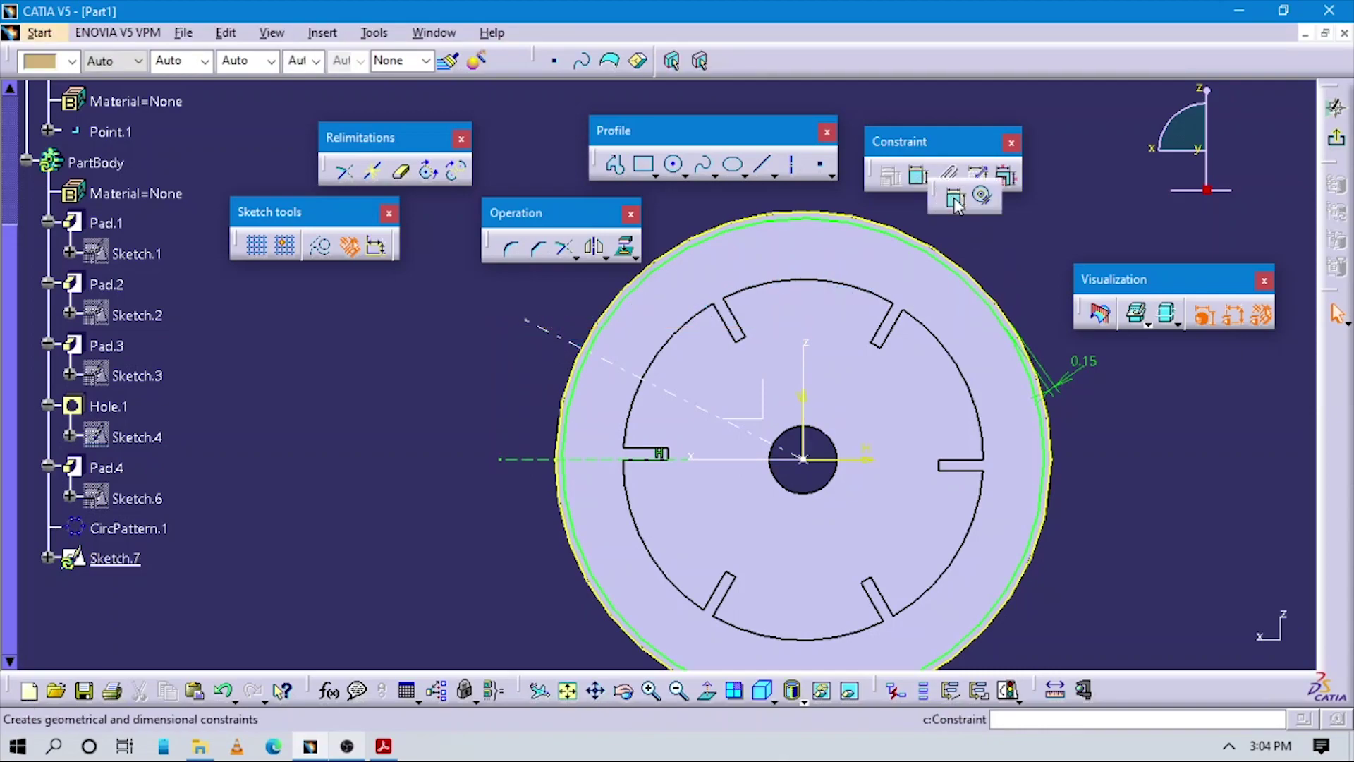
{"action": "left_click", "coordinate": [544, 330]}
{"action": "left_click", "coordinate": [538, 457]}
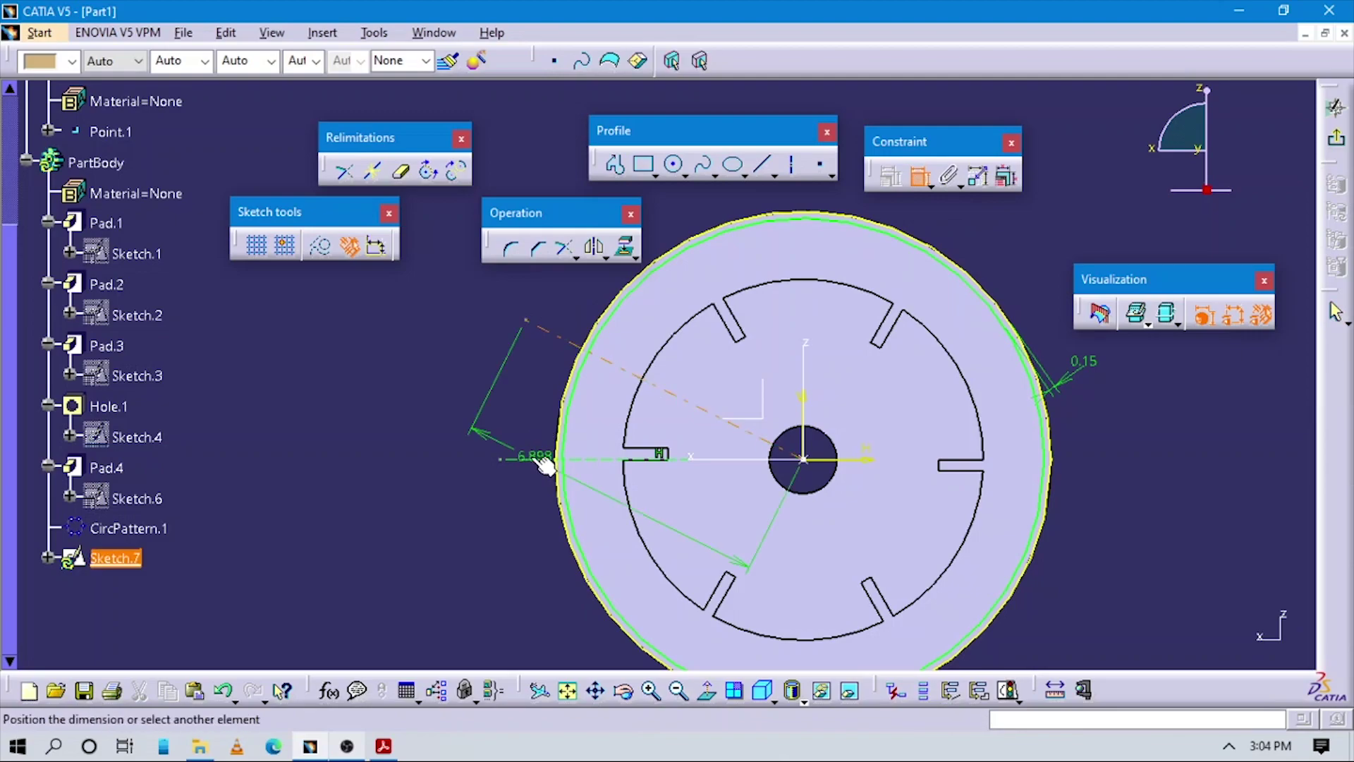
{"action": "left_click", "coordinate": [515, 411]}
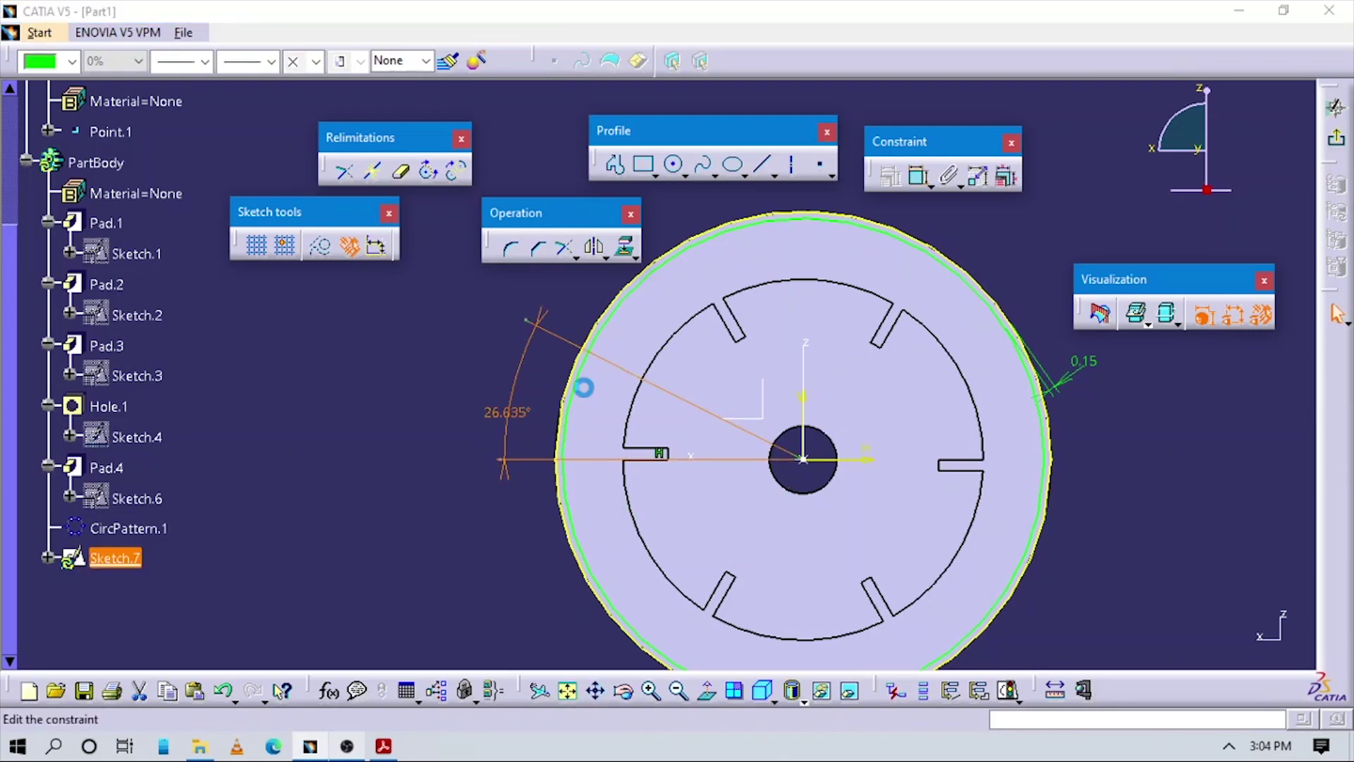
{"action": "key", "text": "alt+Tab"}
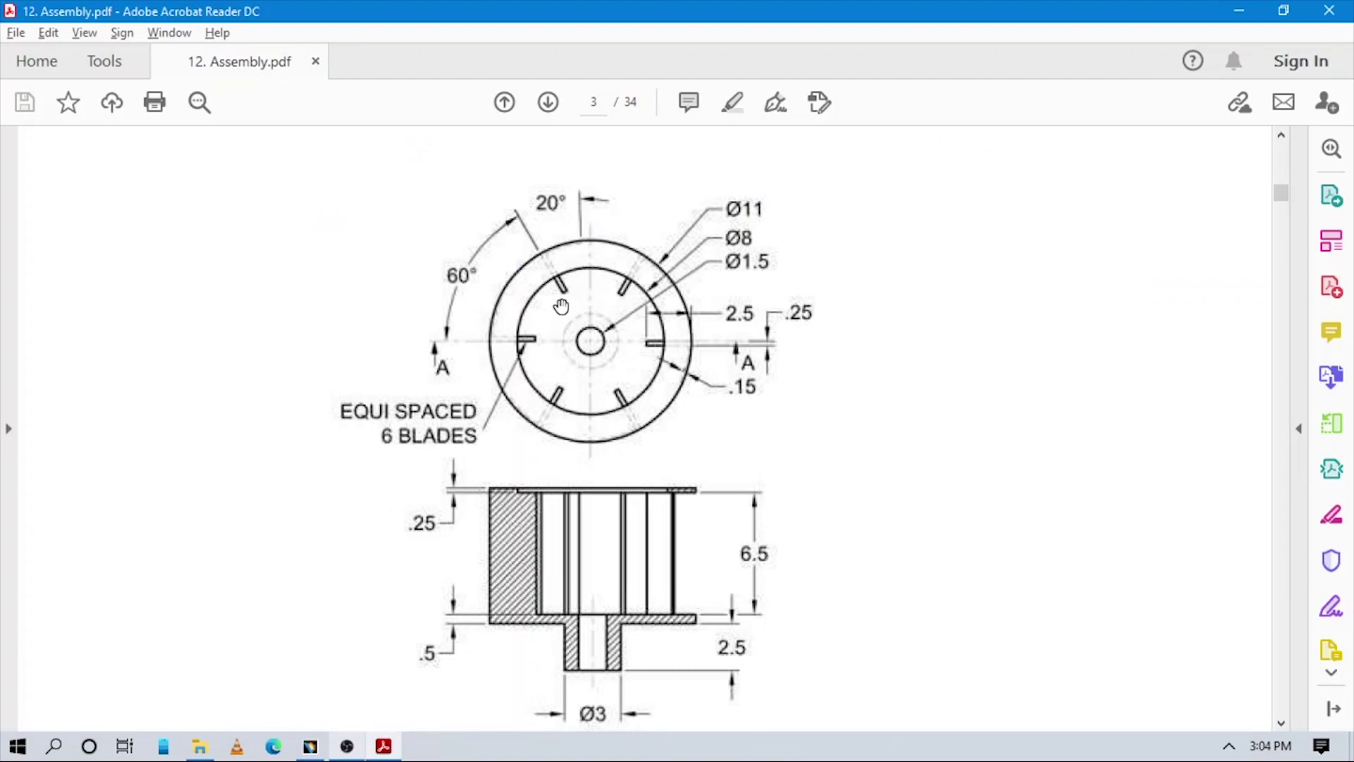
{"action": "key", "text": "alt+Tab"}
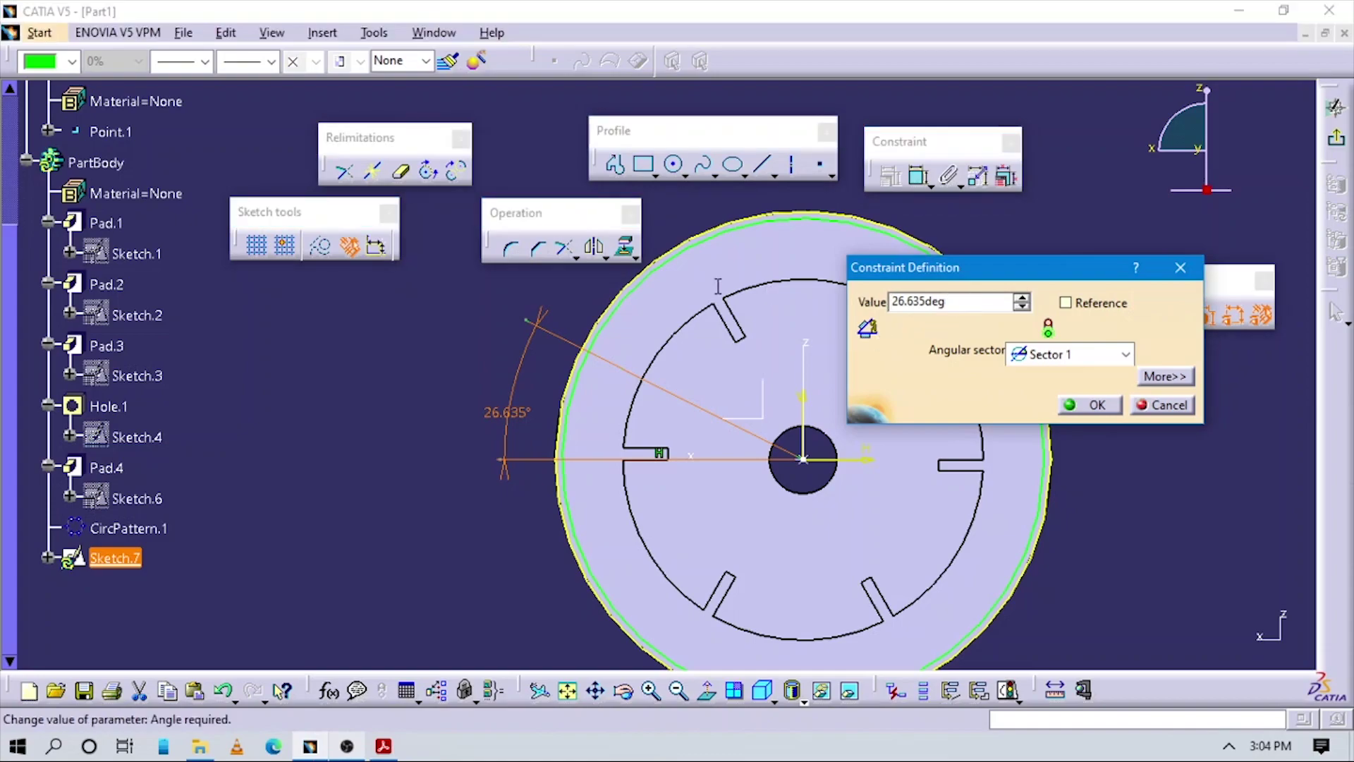
{"action": "type", "text": "20"}
{"action": "key", "text": "Return"}
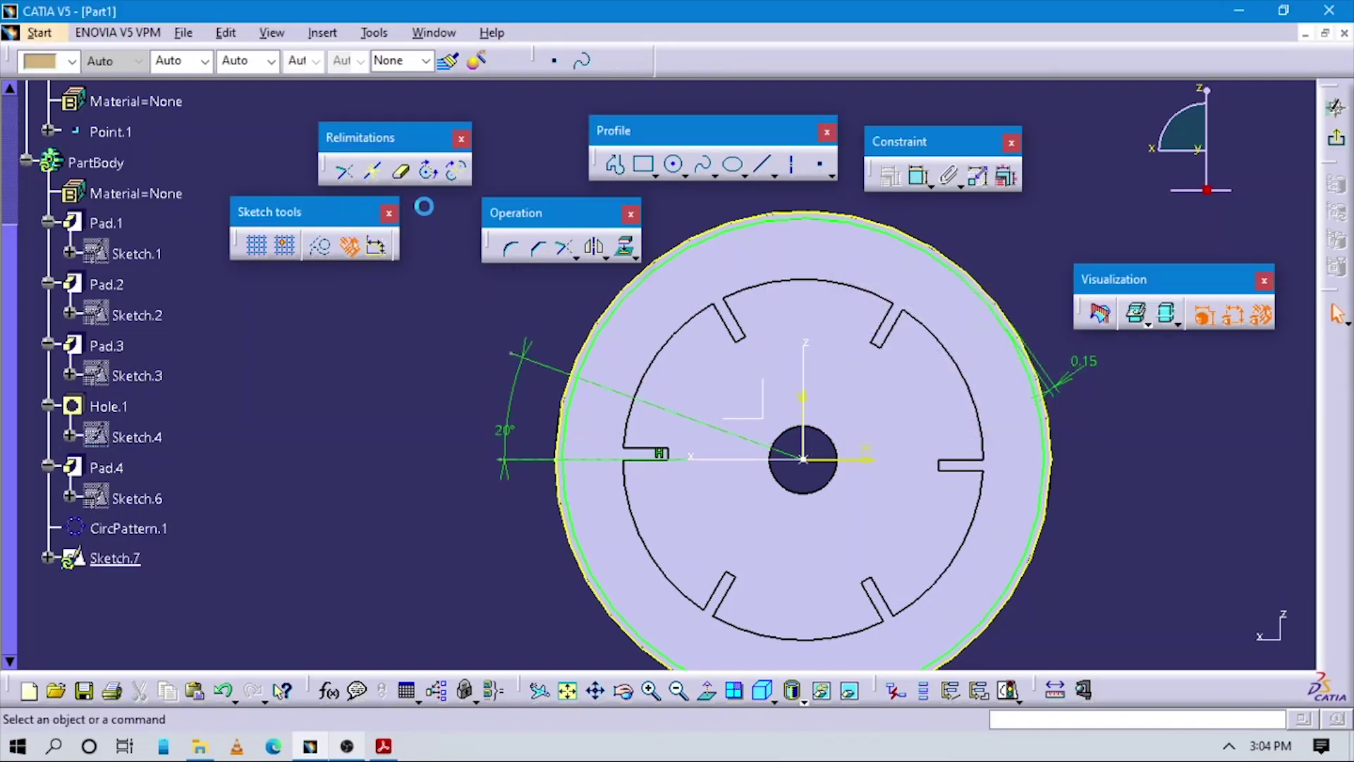
- Quick-trim the inner circle and the projected outer edge, keeping only their arcs between the two axes
{"action": "left_click", "coordinate": [404, 174]}
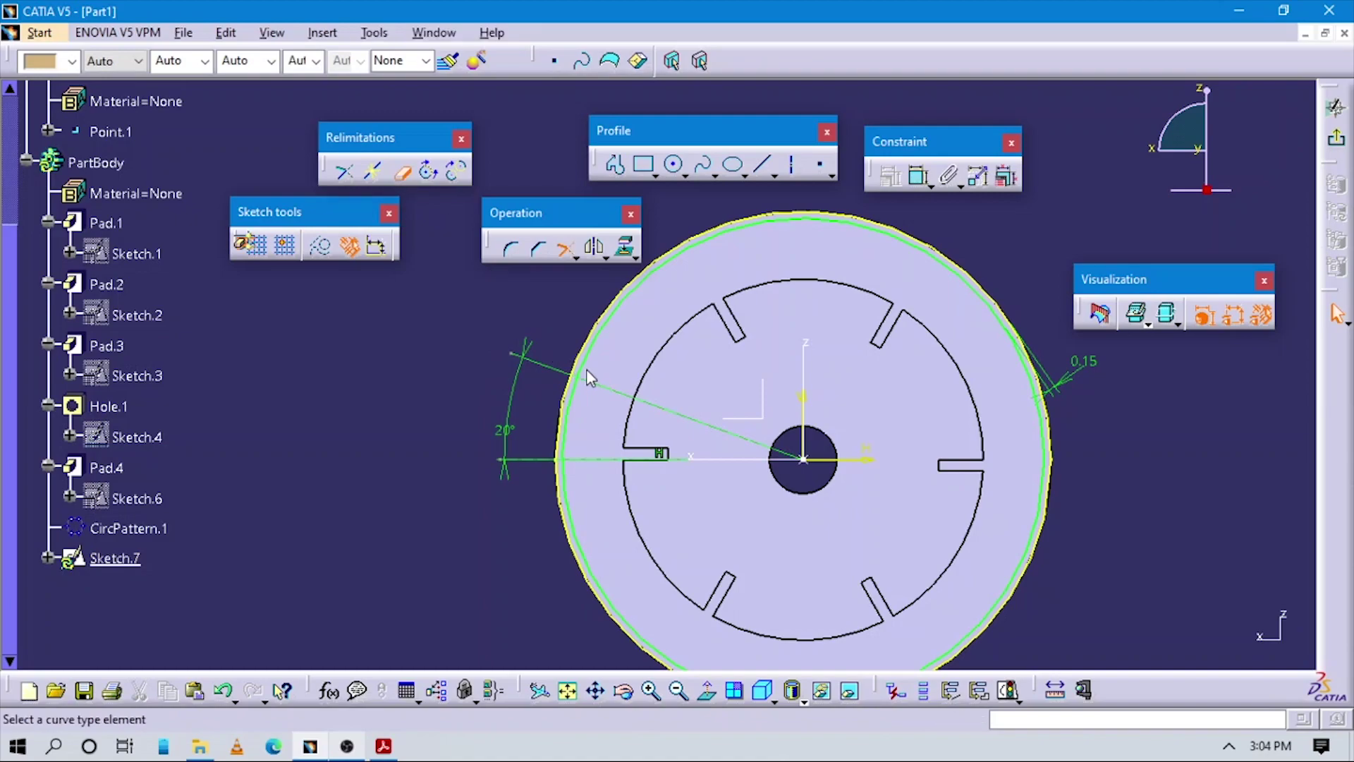
{"action": "left_click", "coordinate": [596, 328]}
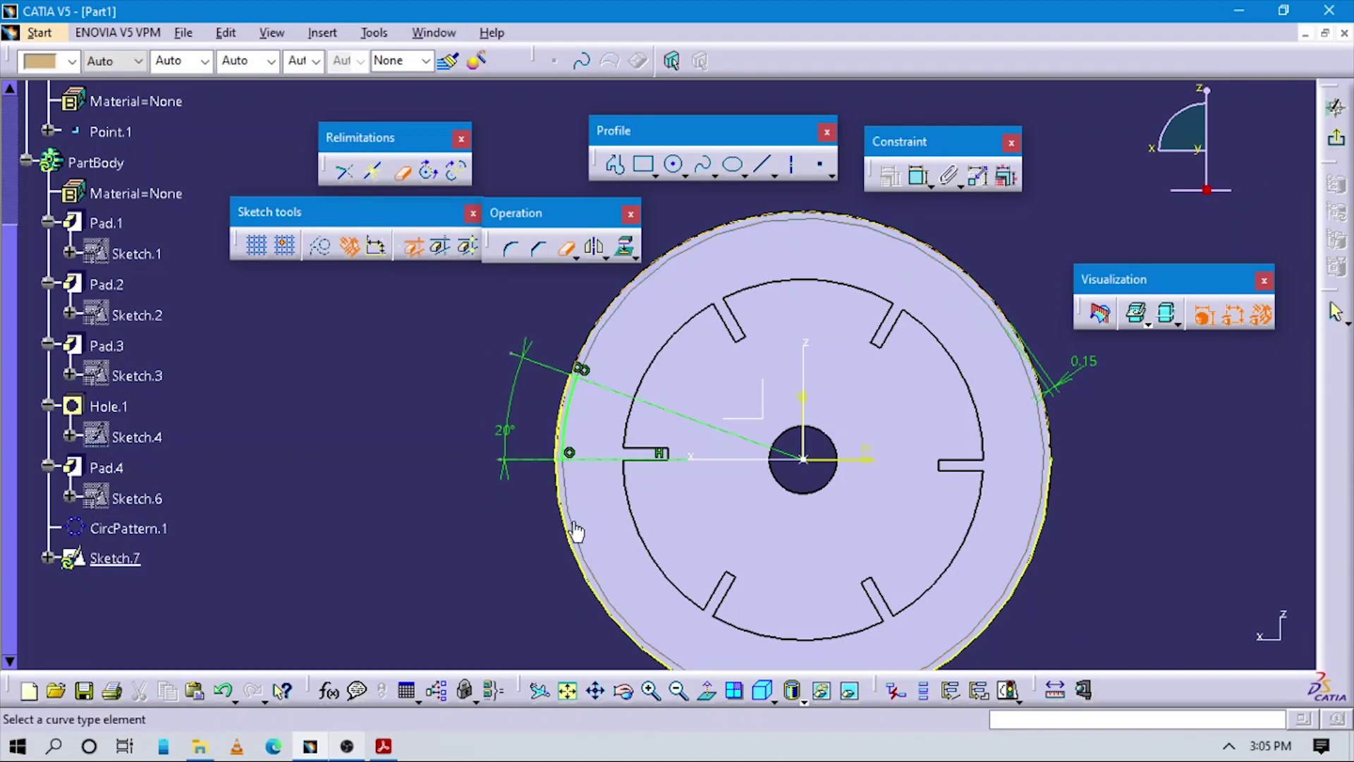
{"action": "mouse_move", "coordinate": [548, 548]}
{"action": "middle_mouse_down"}
{"action": "mouse_move", "coordinate": [579, 376]}
{"action": "mouse_move", "coordinate": [656, 441]}
{"action": "middle_mouse_up"}
{"action": "key", "text": "Escape"}
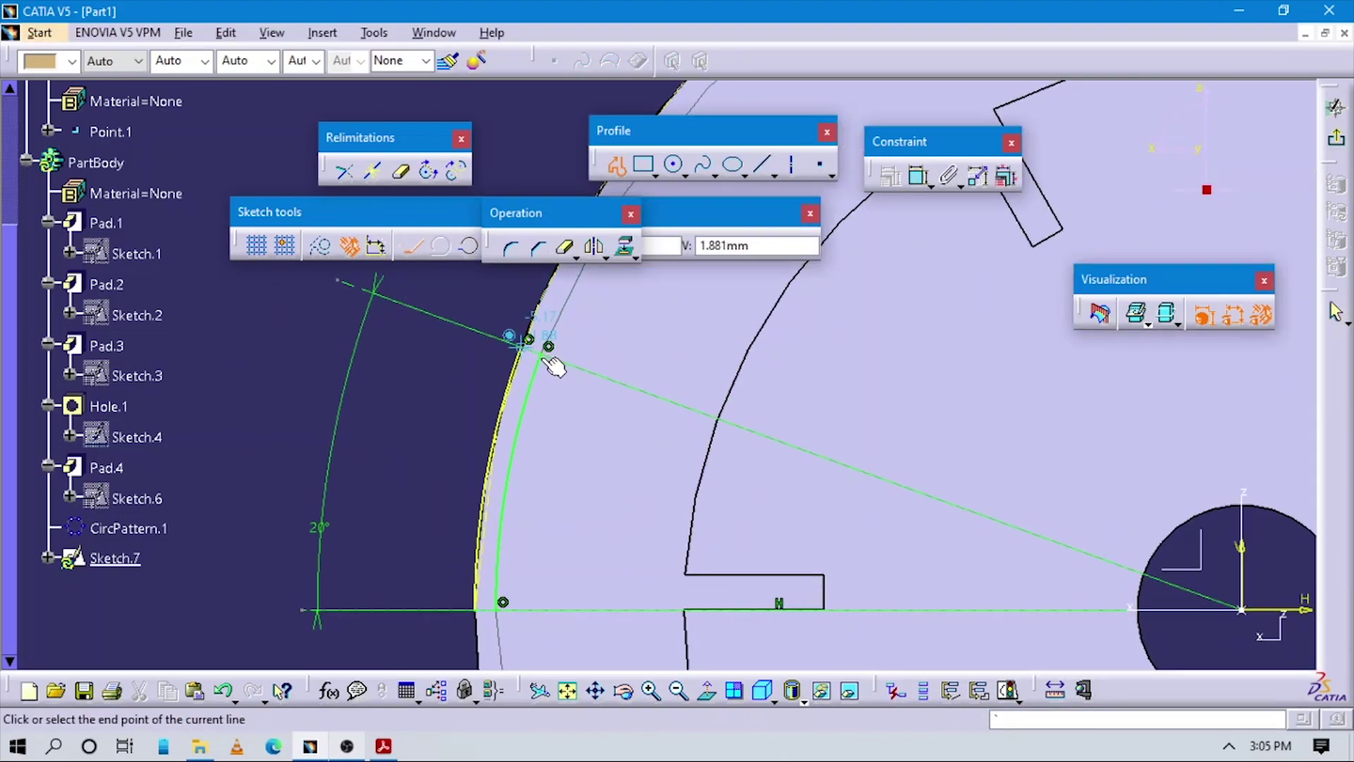
- Close the thin sector profile with short lines joining the inner and outer arc ends along both axes, and exit the sketch
{"action": "key", "text": "Escape"}
{"action": "left_click", "coordinate": [619, 172]}
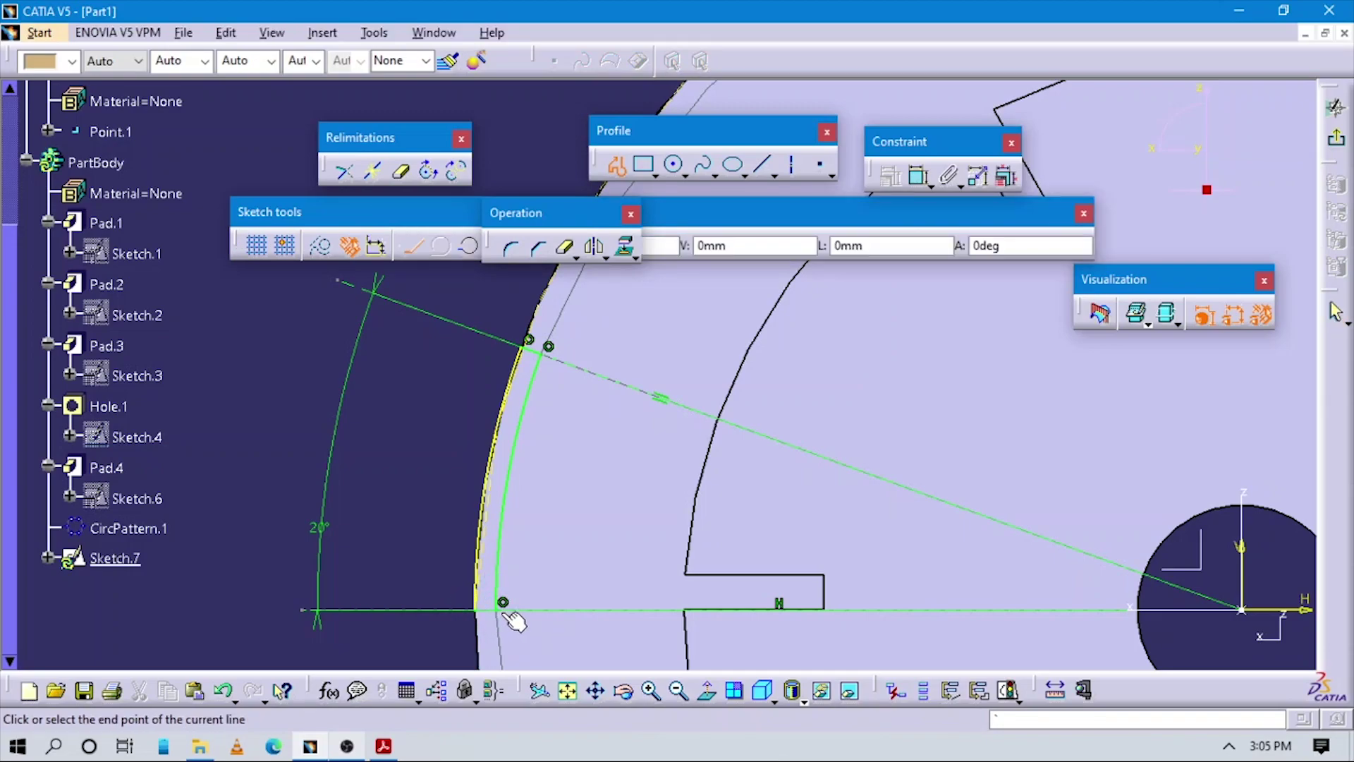
{"action": "key", "text": "Escape"}
{"action": "left_click", "coordinate": [585, 434]}
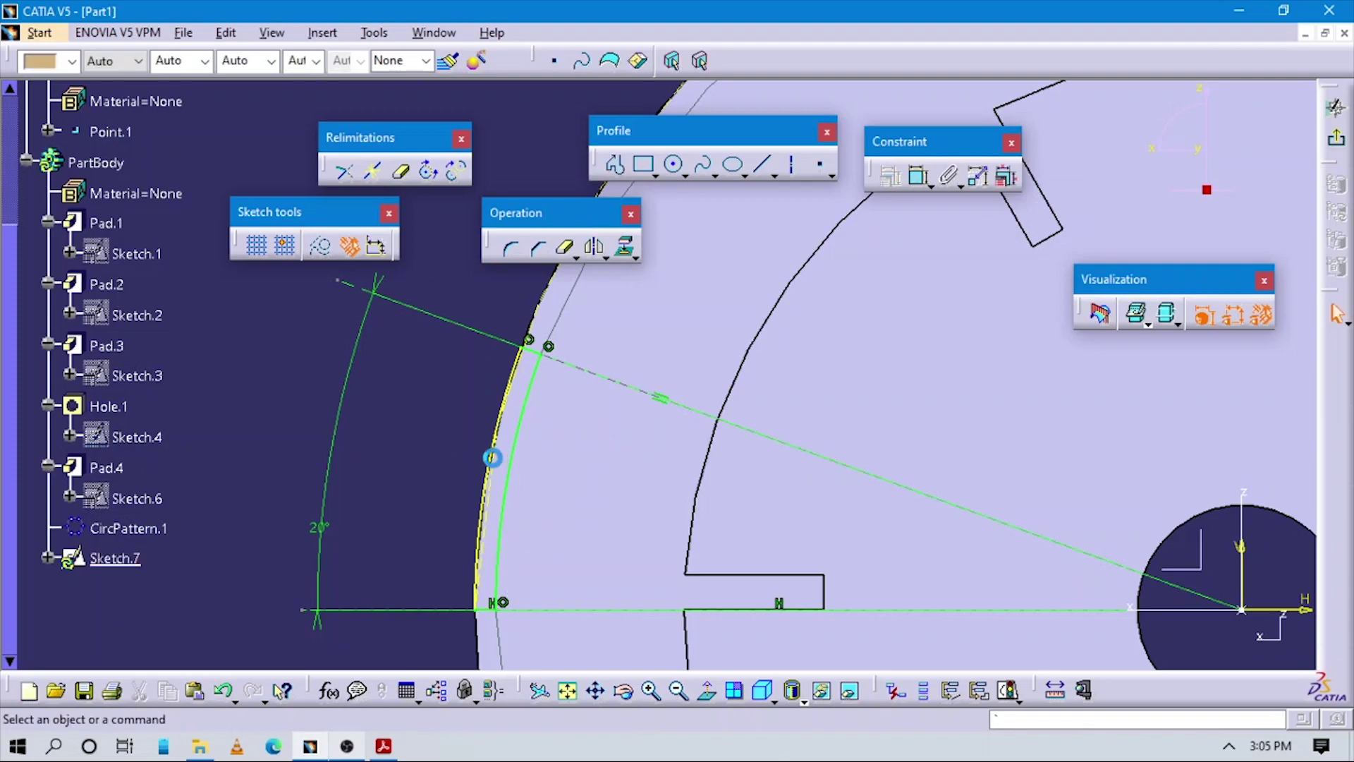
{"action": "middle_click_drag", "start_coordinate": [489, 540], "coordinate": [514, 442]}
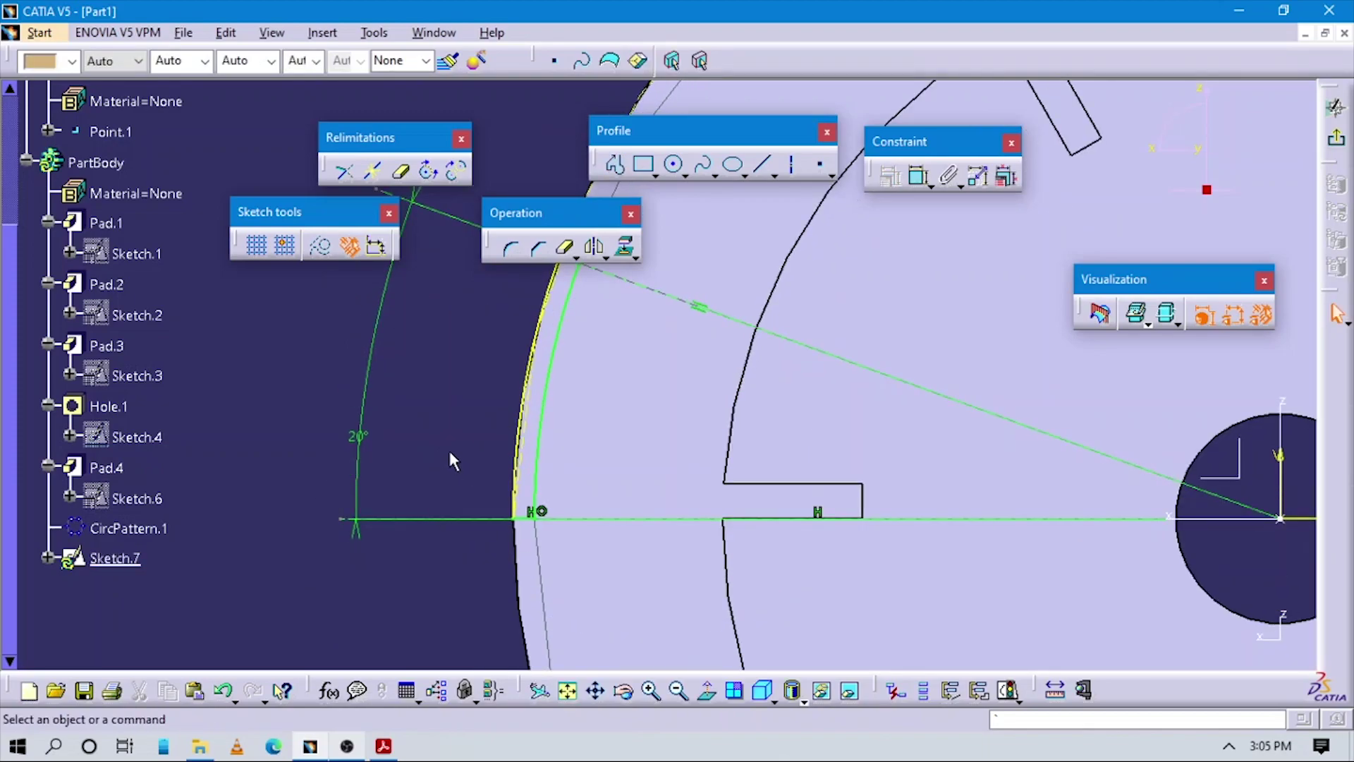
{"action": "middle_click_drag", "start_coordinate": [591, 469], "coordinate": [687, 502]}
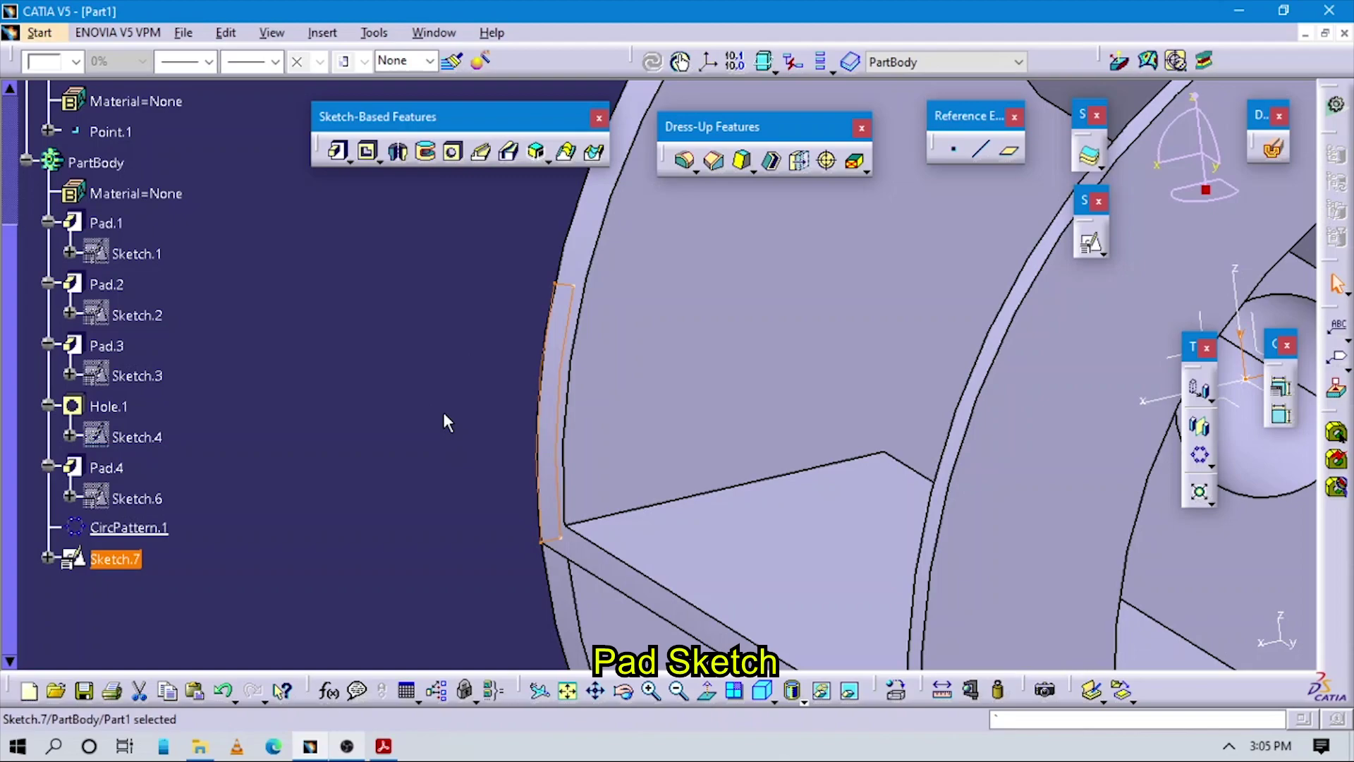
- Pad the thin 20° sector sketch to a length of 7.25 mm to form a blade face
{"action": "left_click", "coordinate": [342, 150]}
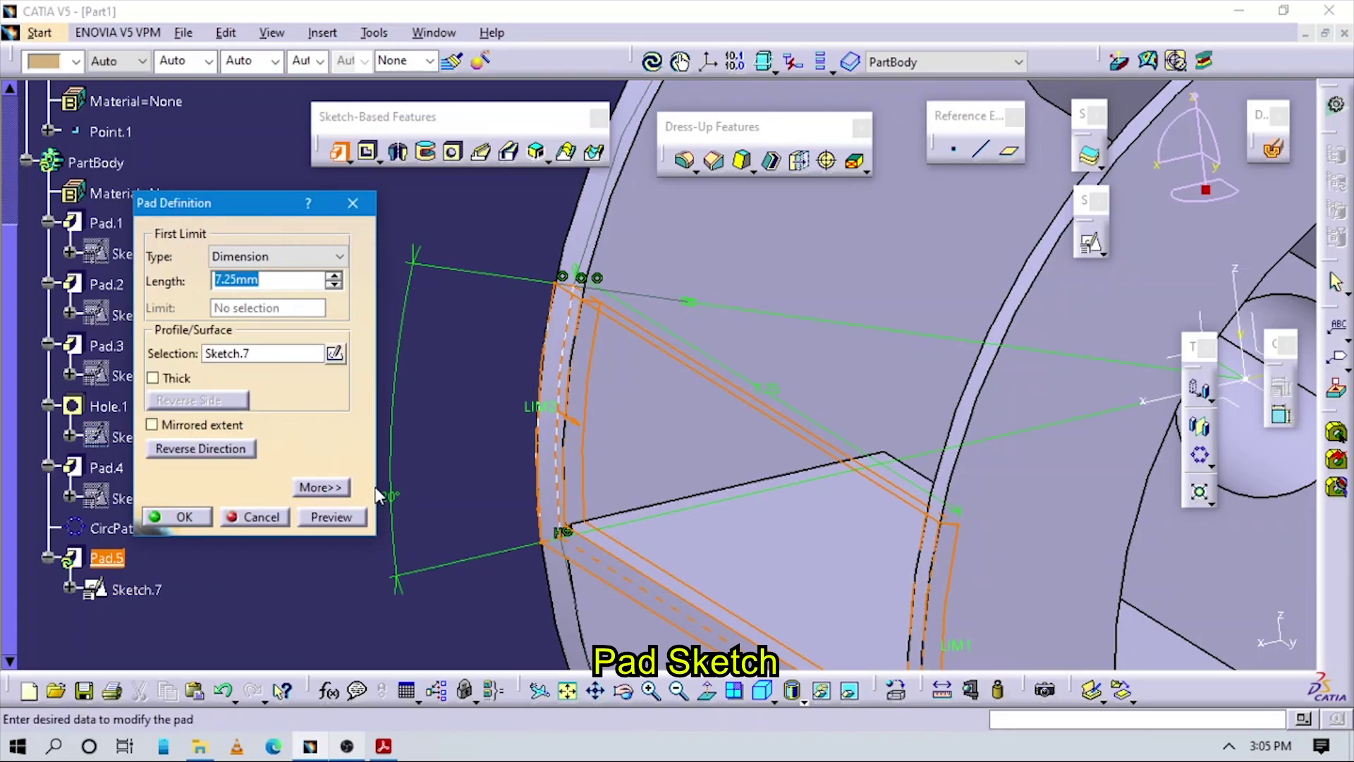
{"action": "left_click", "coordinate": [332, 518]}
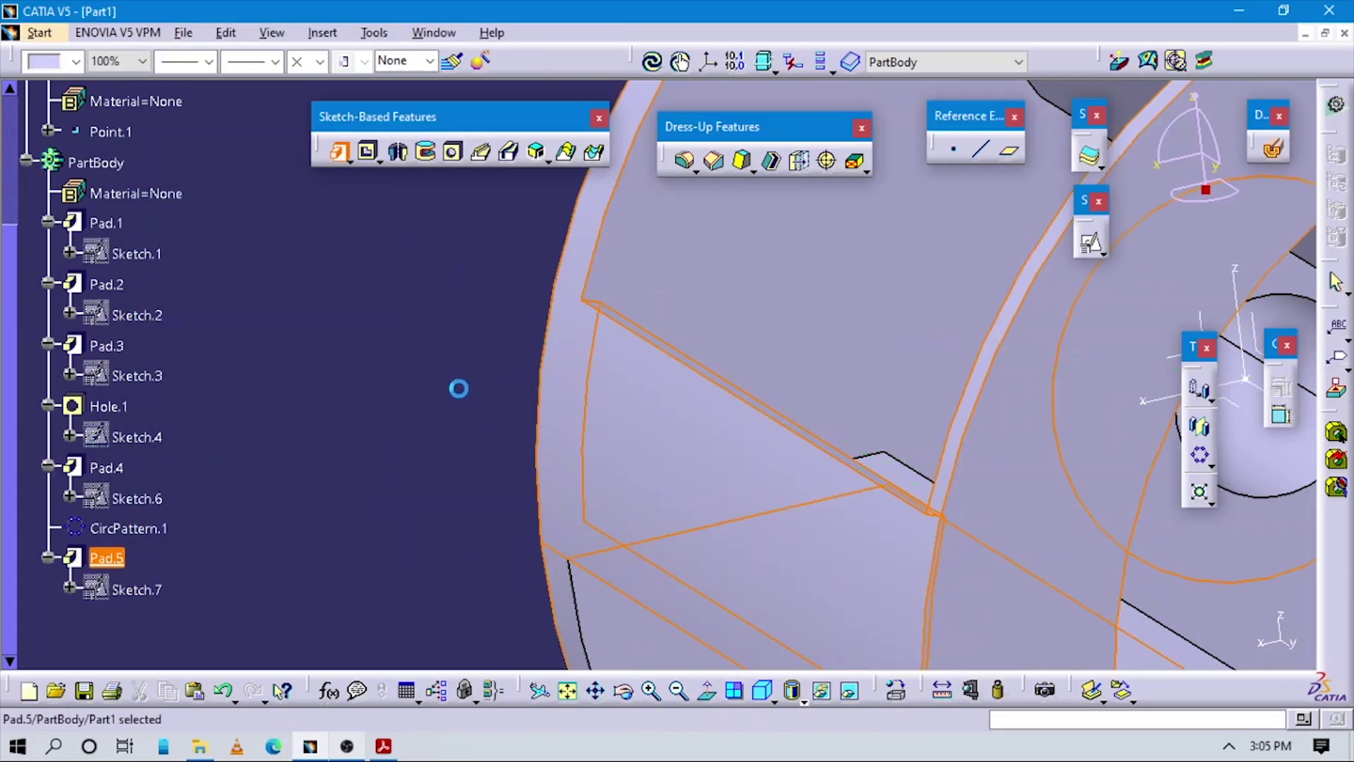
{"action": "middle_click_drag", "start_coordinate": [818, 479], "coordinate": [726, 541]}
{"action": "left_click", "coordinate": [638, 533]}
{"action": "middle_click_drag", "start_coordinate": [689, 484], "coordinate": [464, 398]}
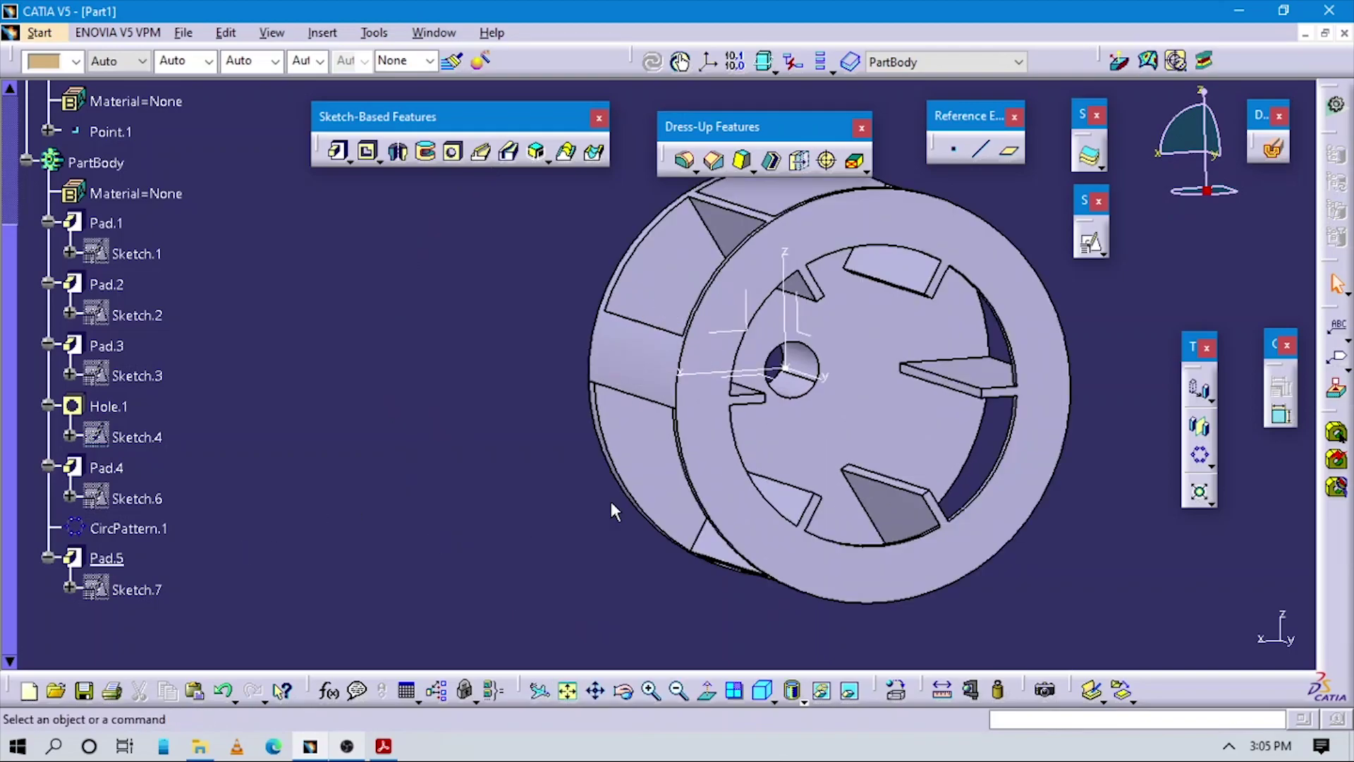
- Circular-pattern the 20° blade-face pad around the axis system's Y axis as a complete crown with 6 instances
{"action": "middle_click_drag", "start_coordinate": [691, 378], "coordinate": [667, 416]}
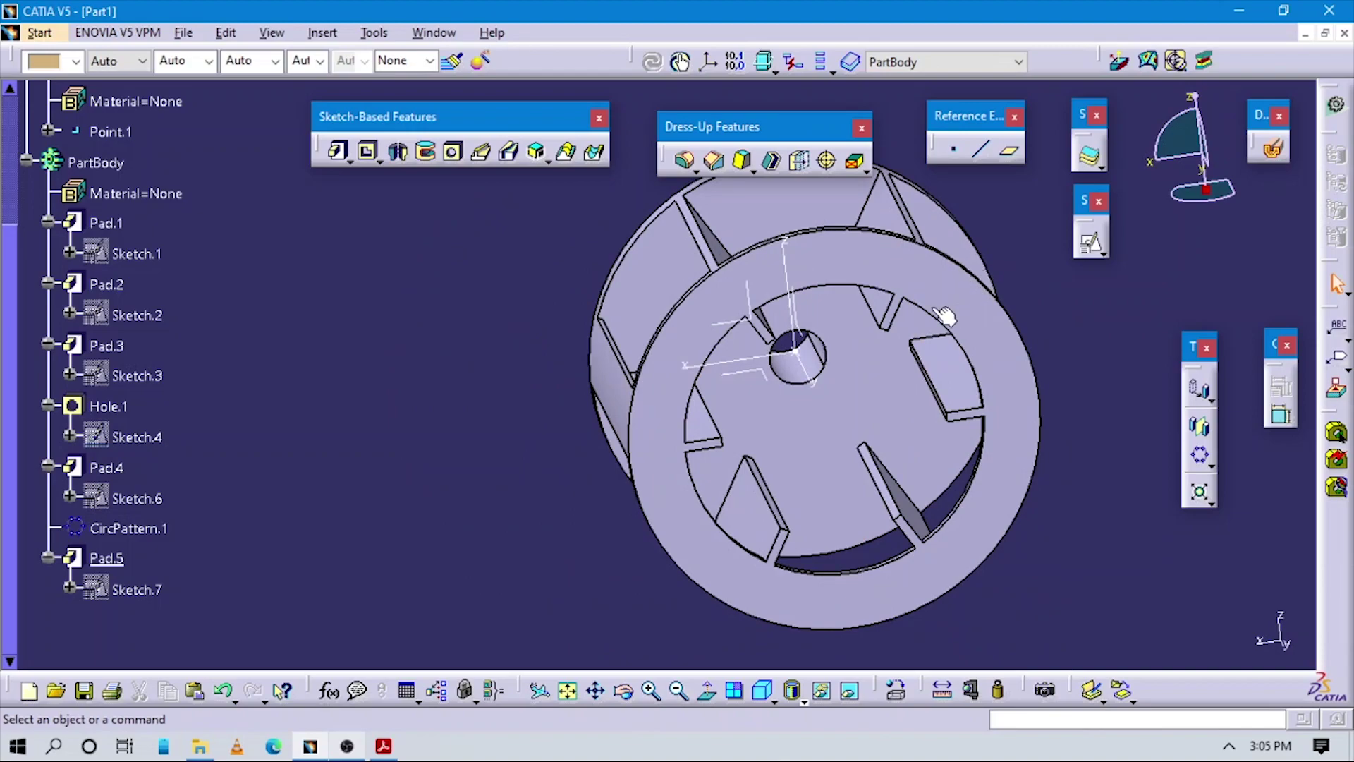
{"action": "middle_click_drag", "start_coordinate": [1000, 346], "coordinate": [1000, 388]}
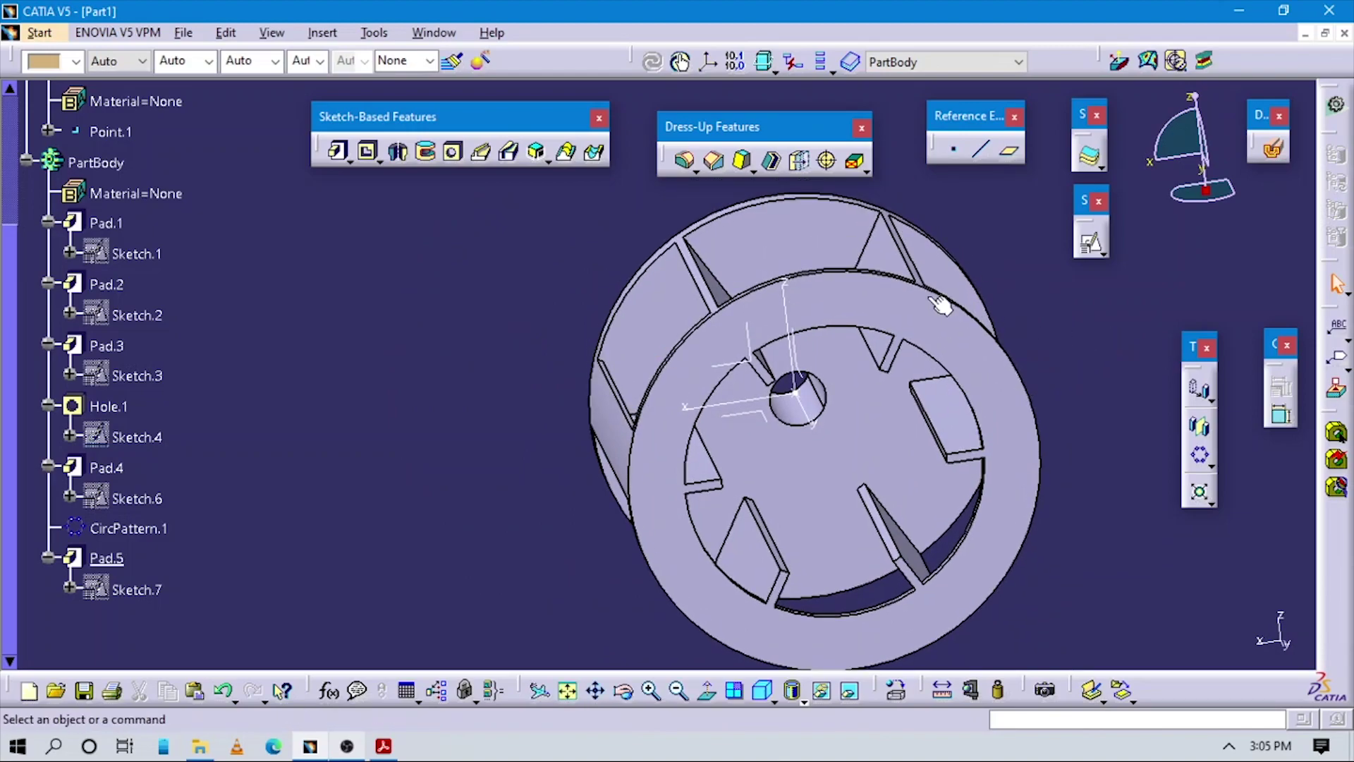
{"action": "left_click", "coordinate": [1199, 455]}
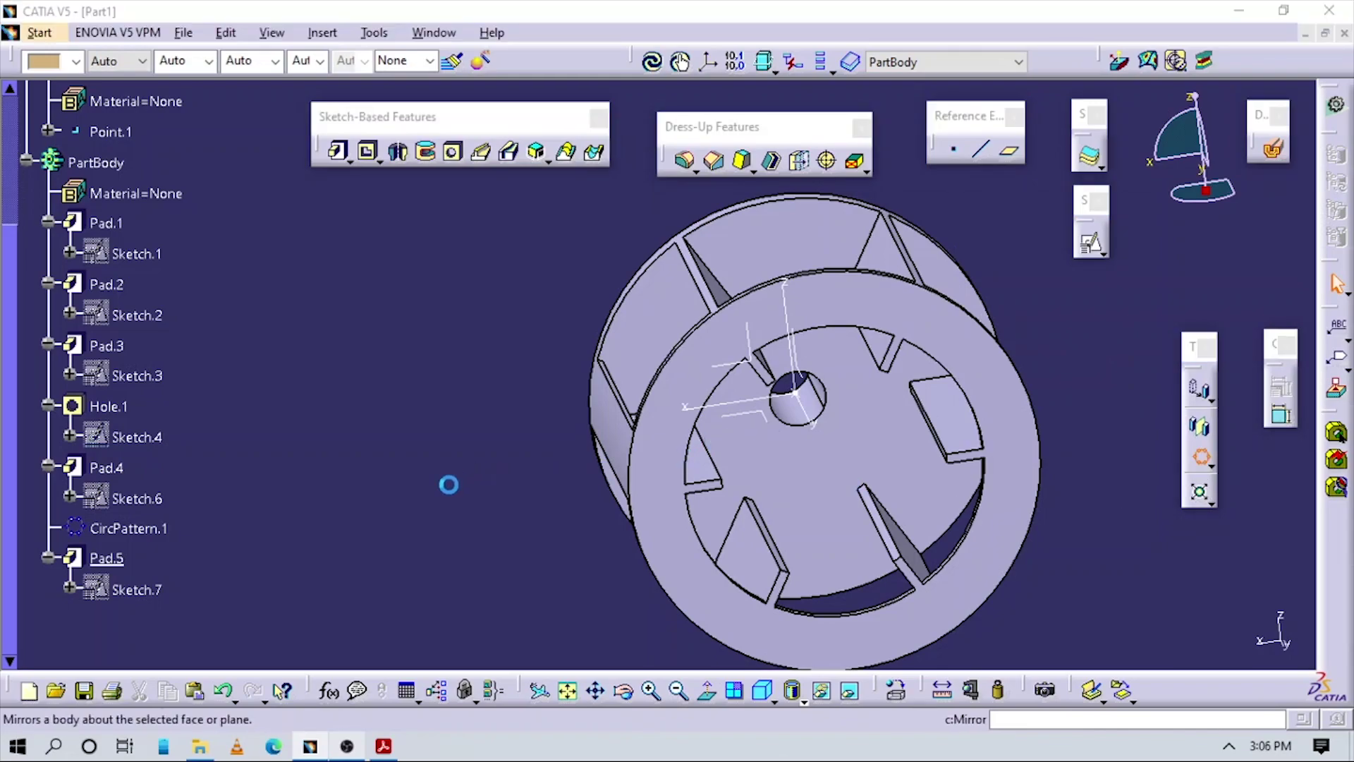
{"action": "left_click", "coordinate": [947, 474]}
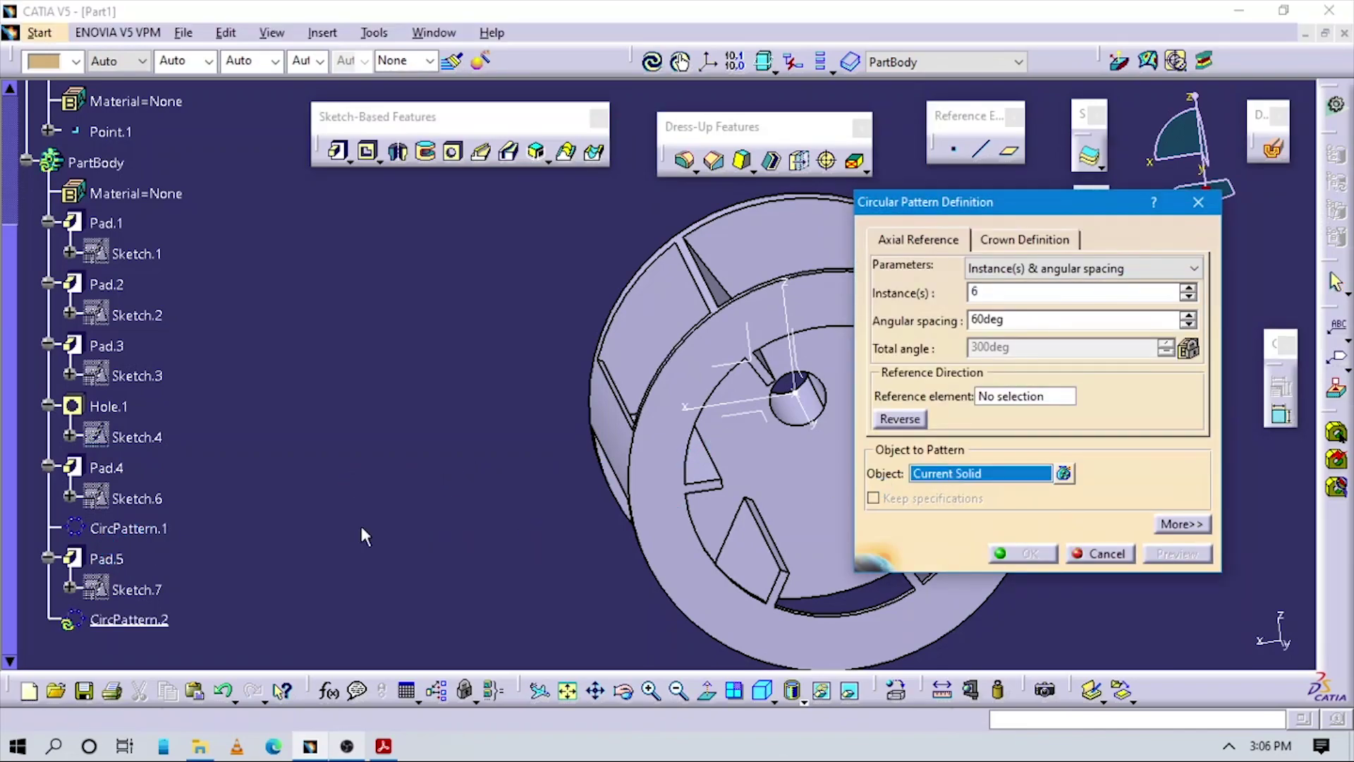
{"action": "left_click", "coordinate": [125, 558]}
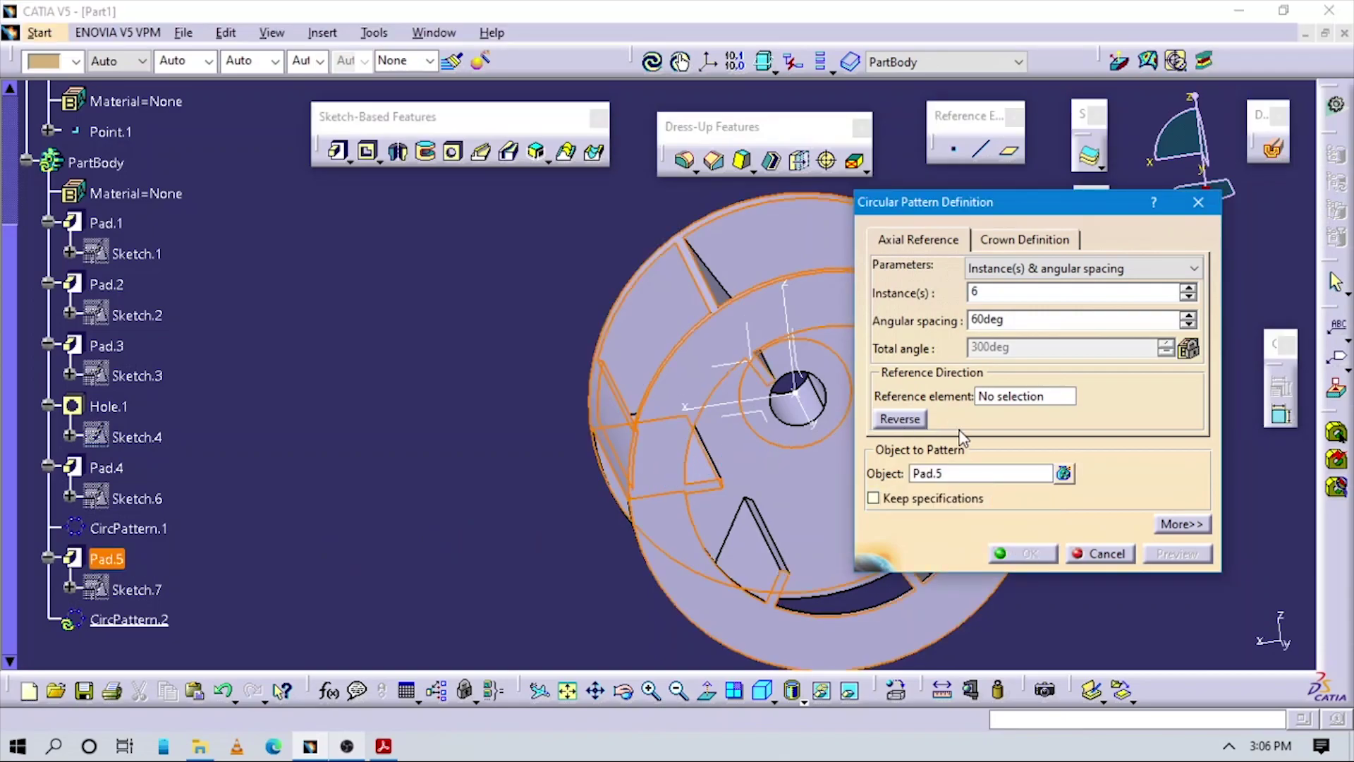
{"action": "left_click", "coordinate": [820, 426]}
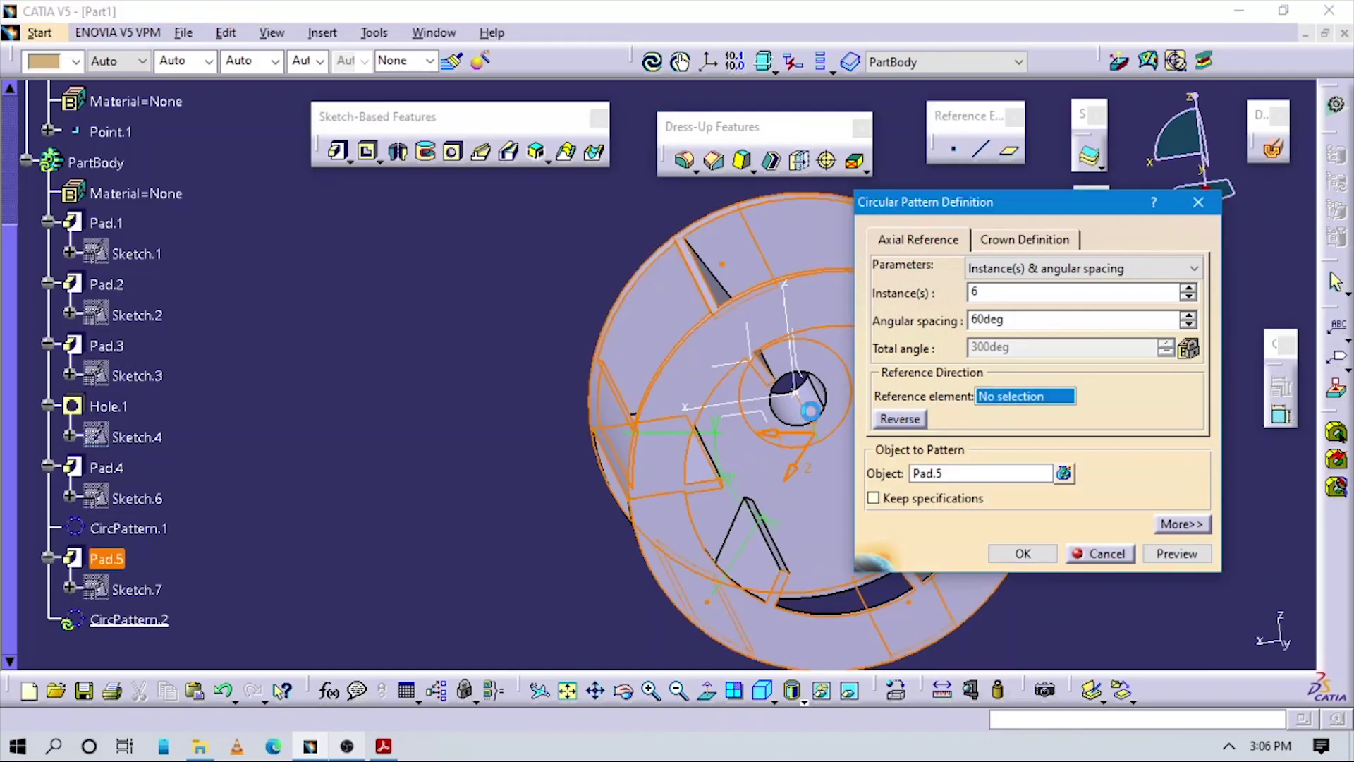
{"action": "left_click", "coordinate": [1009, 271]}
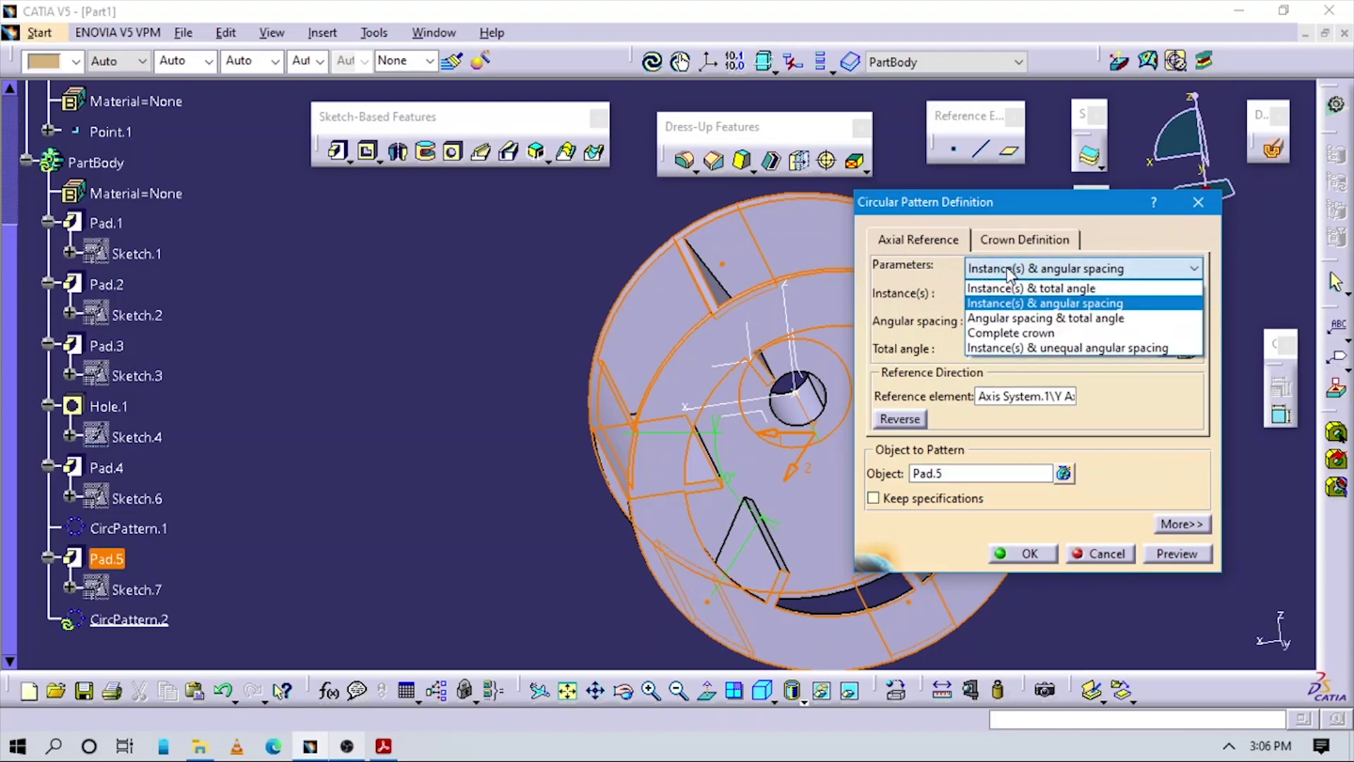
{"action": "left_click", "coordinate": [1005, 332]}
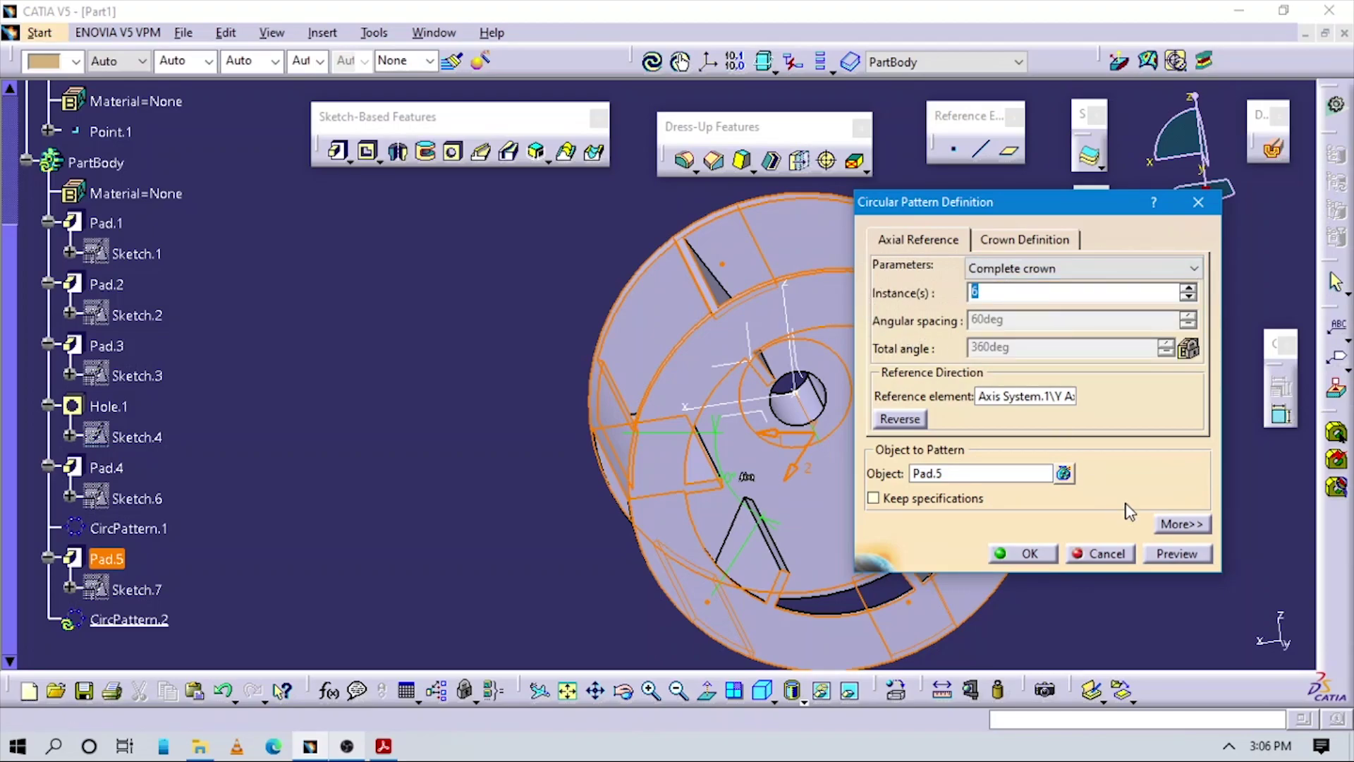
{"action": "left_click", "coordinate": [1030, 553]}
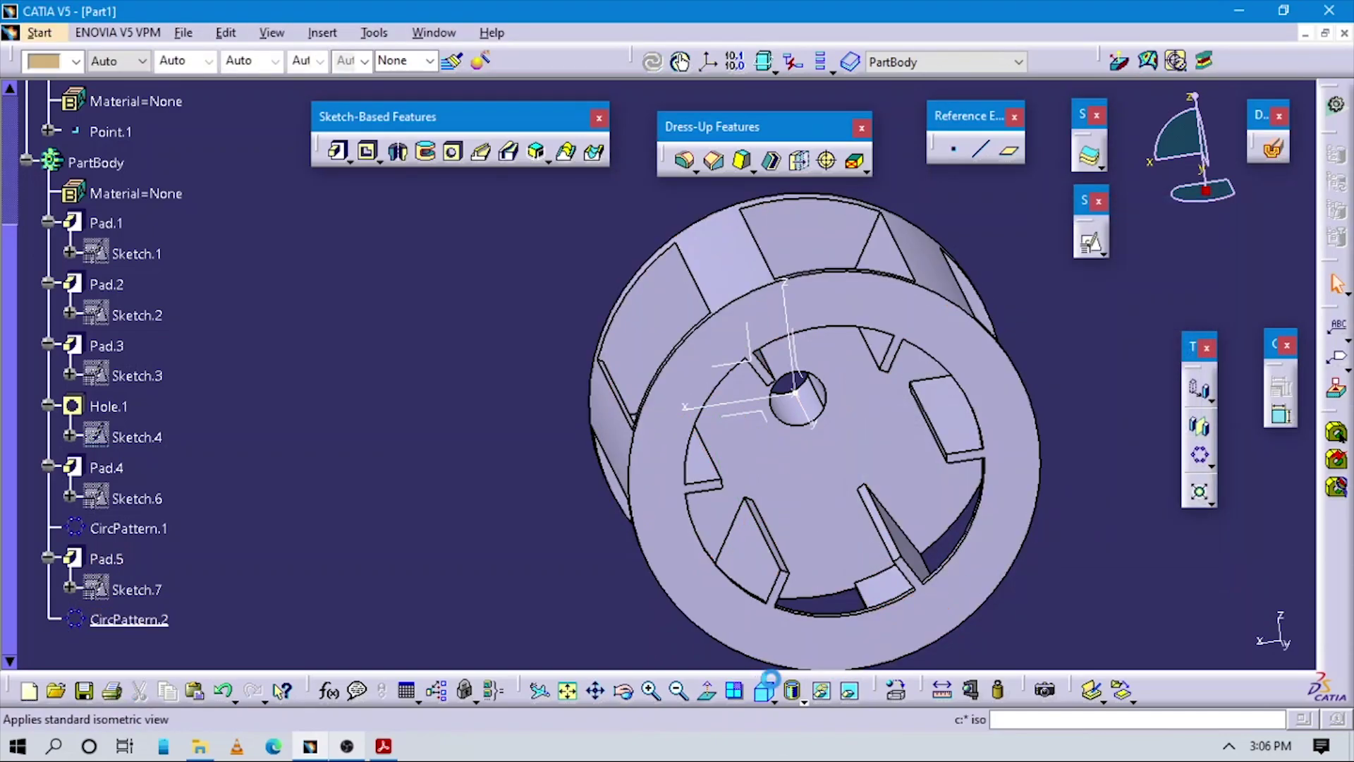
- Show the blower in the standard isometric view and inspect the patterned blade faces
{"action": "left_click", "coordinate": [764, 687]}
{"action": "middle_click_drag", "start_coordinate": [968, 443], "coordinate": [830, 487]}
{"action": "left_click", "coordinate": [776, 702]}
{"action": "left_click", "coordinate": [858, 609]}
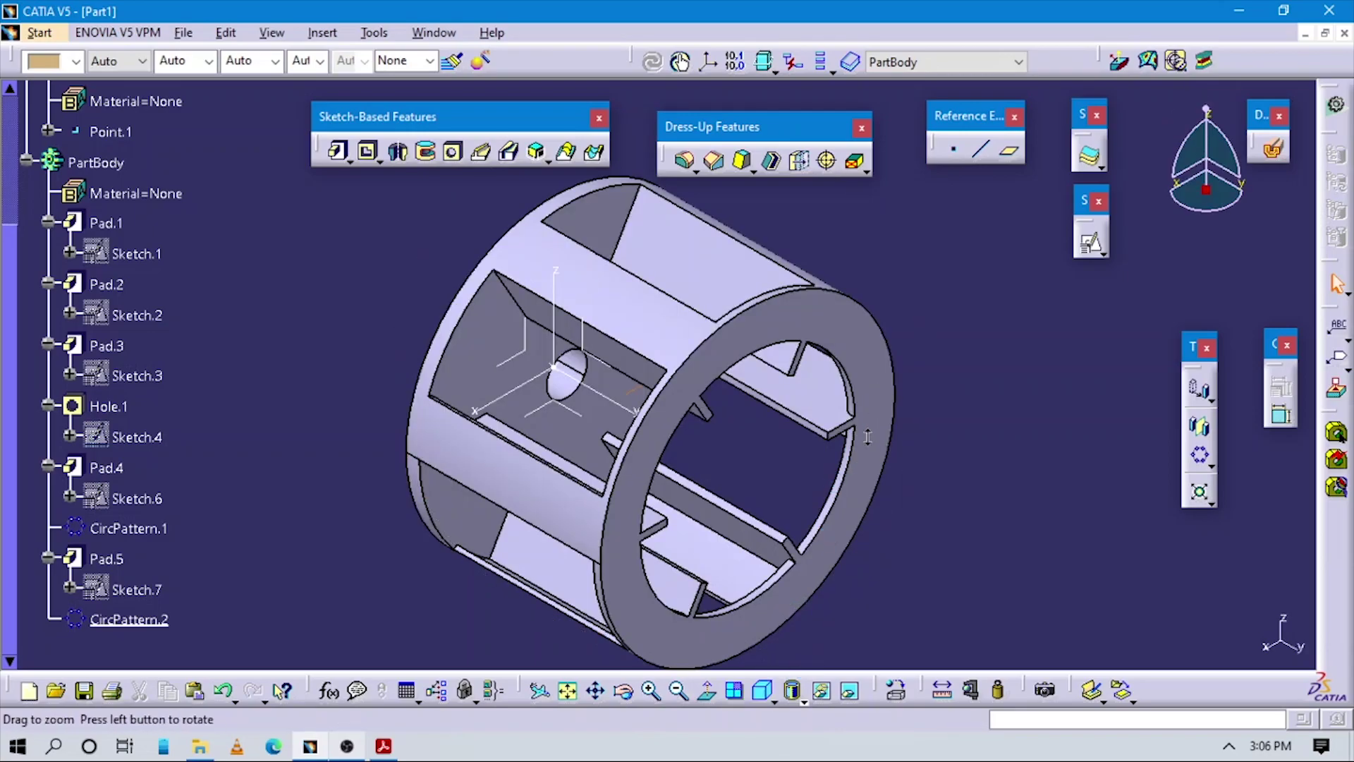
- Switch to the PDF drawing, examine the Motor's orthographic views and dimensions in Figure 12-62, and return to CATIA
{"action": "left_click", "coordinate": [383, 745]}
{"action": "scroll", "coordinate": [846, 423], "scroll_direction": "down", "scroll_amount": 8}
{"action": "scroll", "coordinate": [836, 409], "scroll_direction": "down", "scroll_amount": 3}
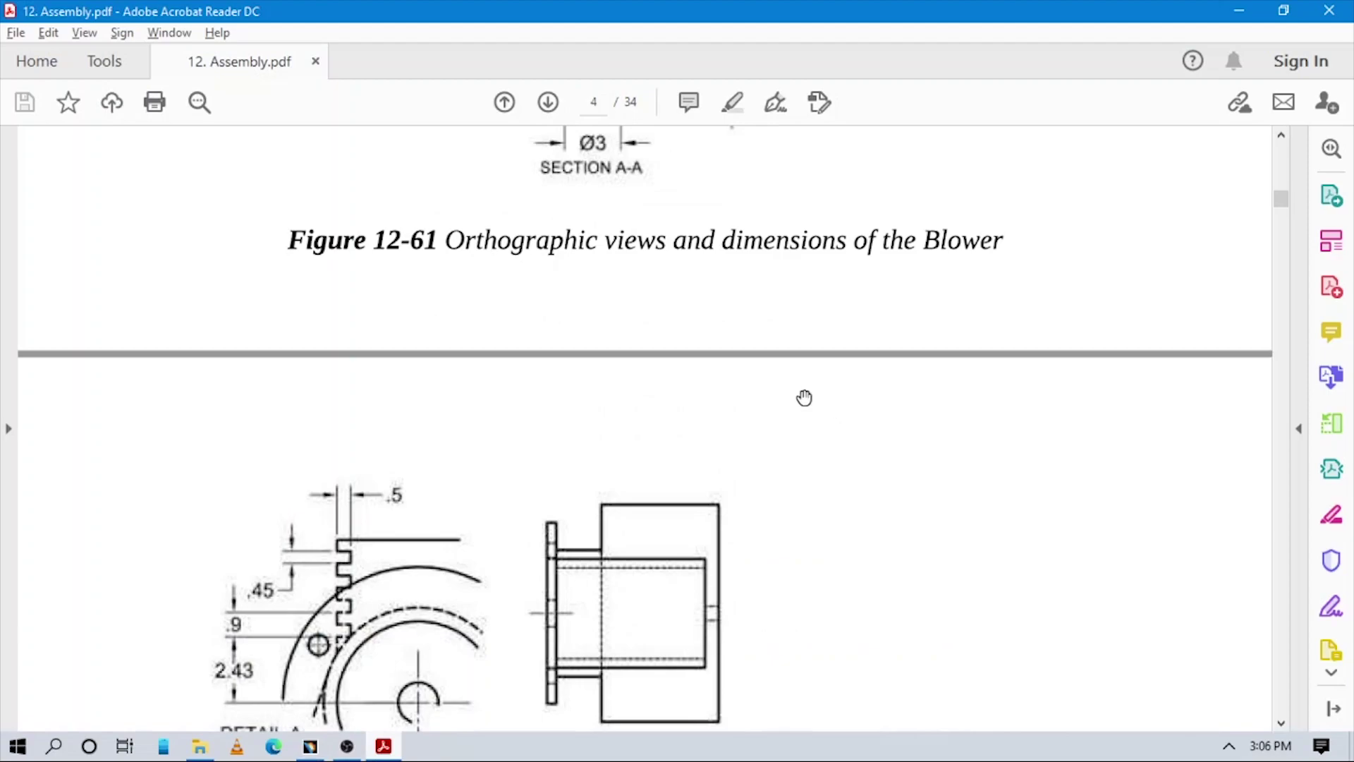
{"action": "scroll", "coordinate": [808, 398], "scroll_direction": "down", "scroll_amount": 3}
{"action": "scroll", "coordinate": [799, 371], "scroll_direction": "down", "scroll_amount": 3}
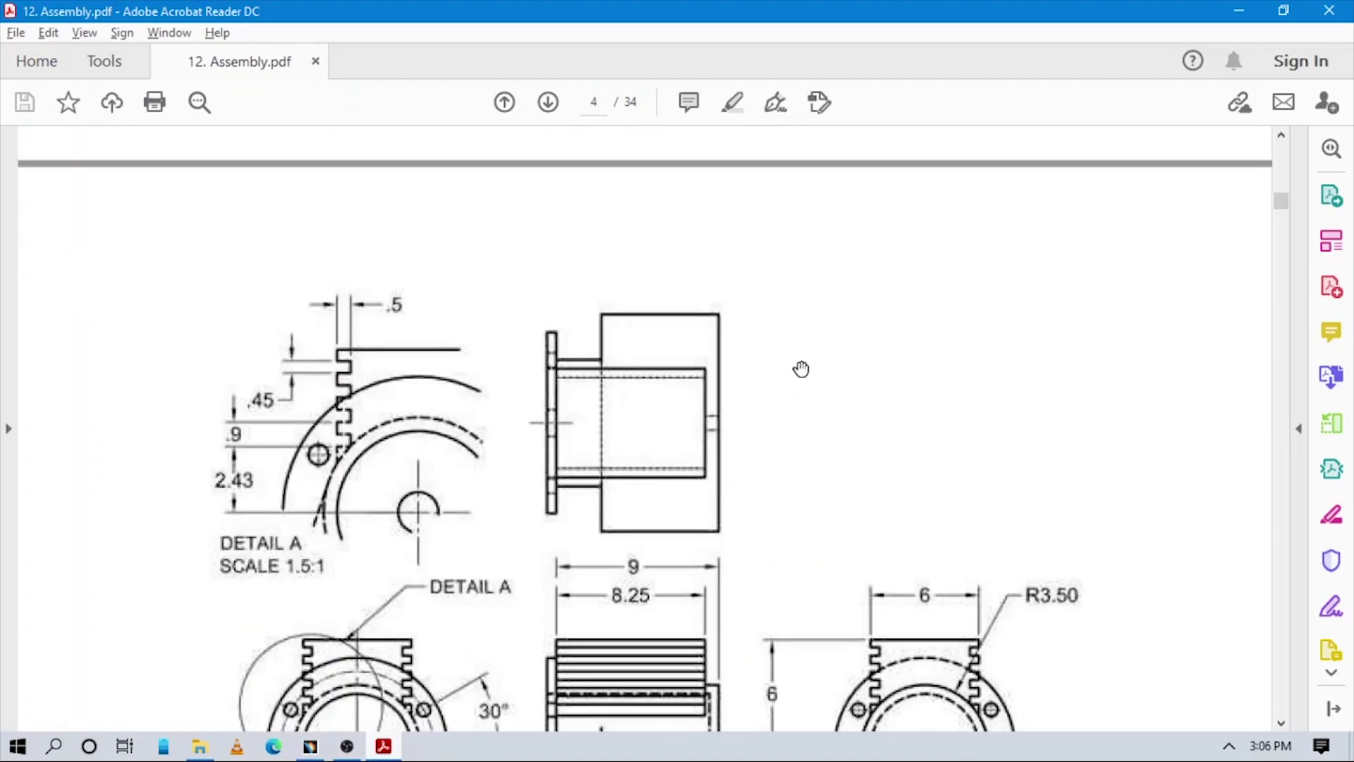
{"action": "scroll", "coordinate": [804, 367], "scroll_direction": "down", "scroll_amount": 3}
{"action": "scroll", "coordinate": [917, 328], "scroll_direction": "down", "scroll_amount": 9}
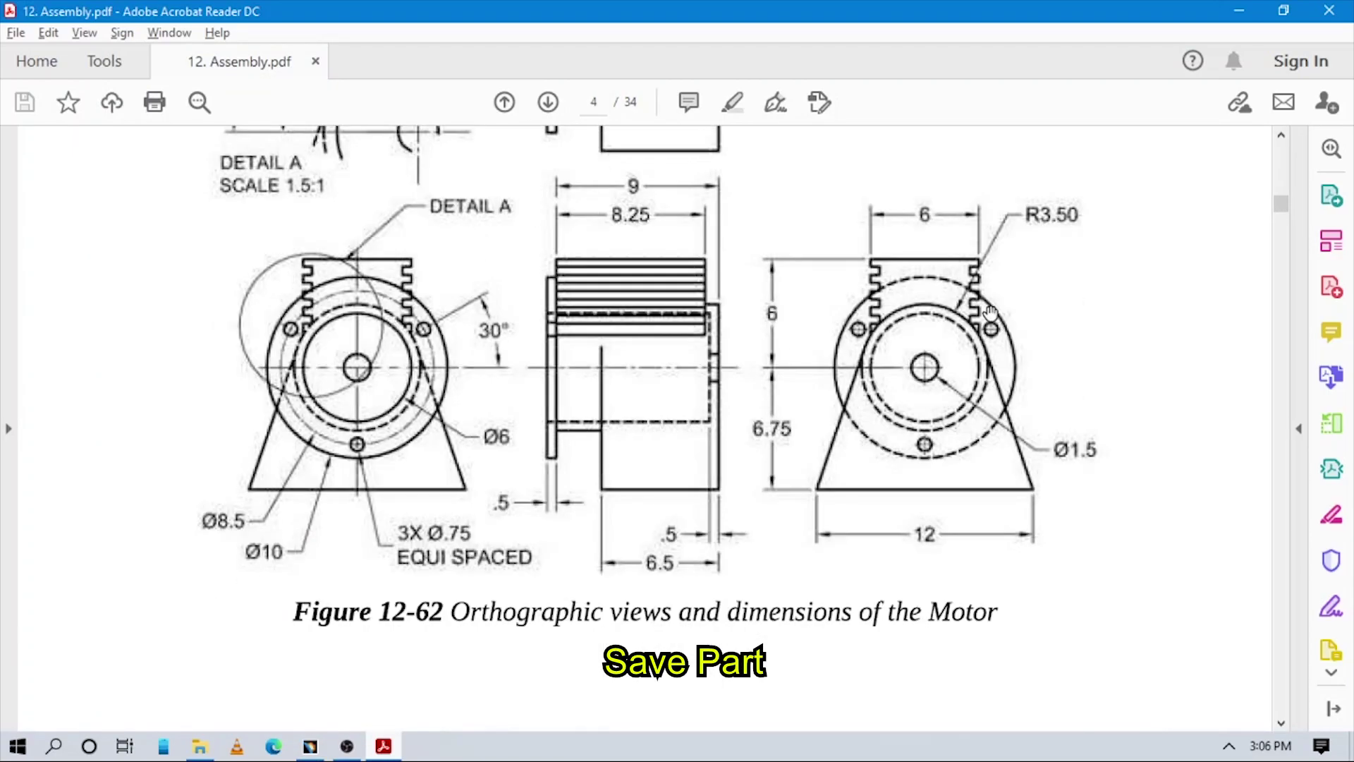
{"action": "scroll", "coordinate": [948, 455], "scroll_direction": "down", "scroll_amount": 3}
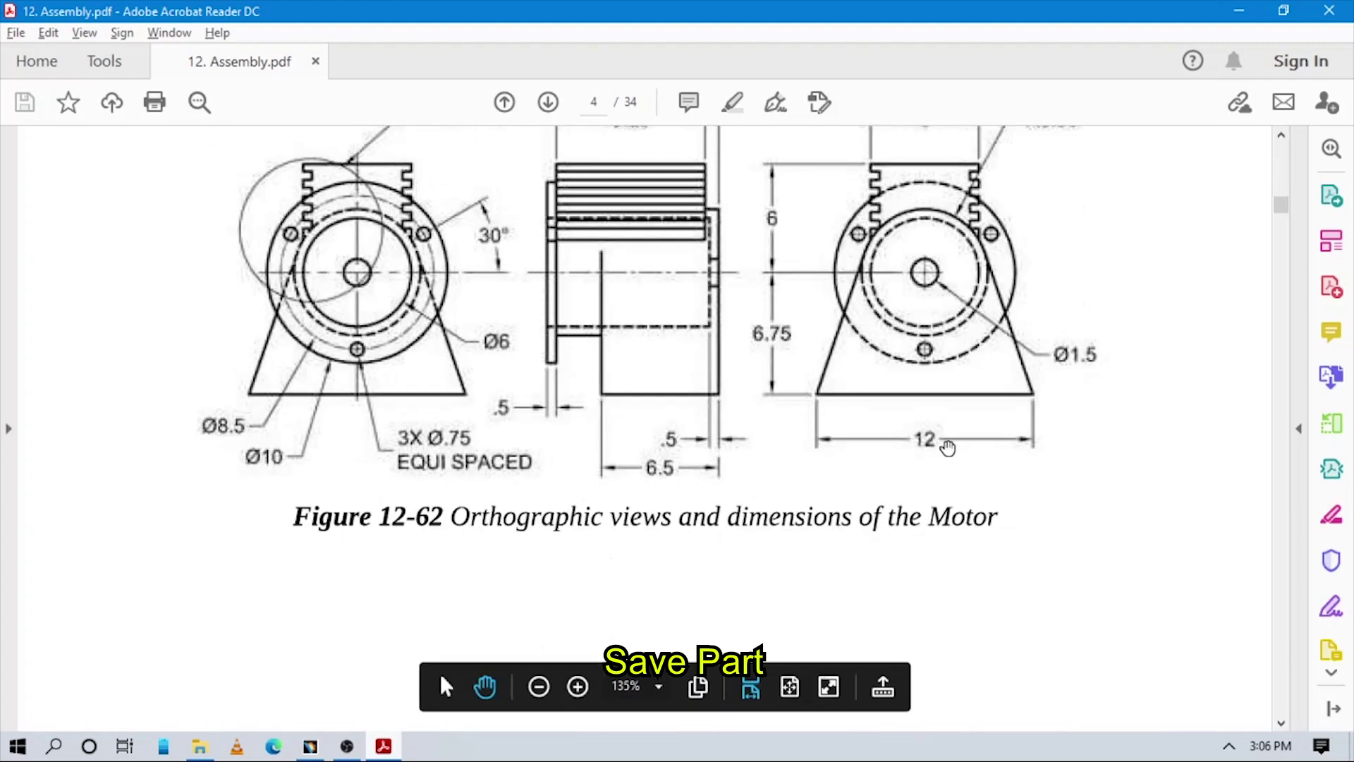
{"action": "scroll", "coordinate": [384, 665], "scroll_direction": "down", "scroll_amount": 6}
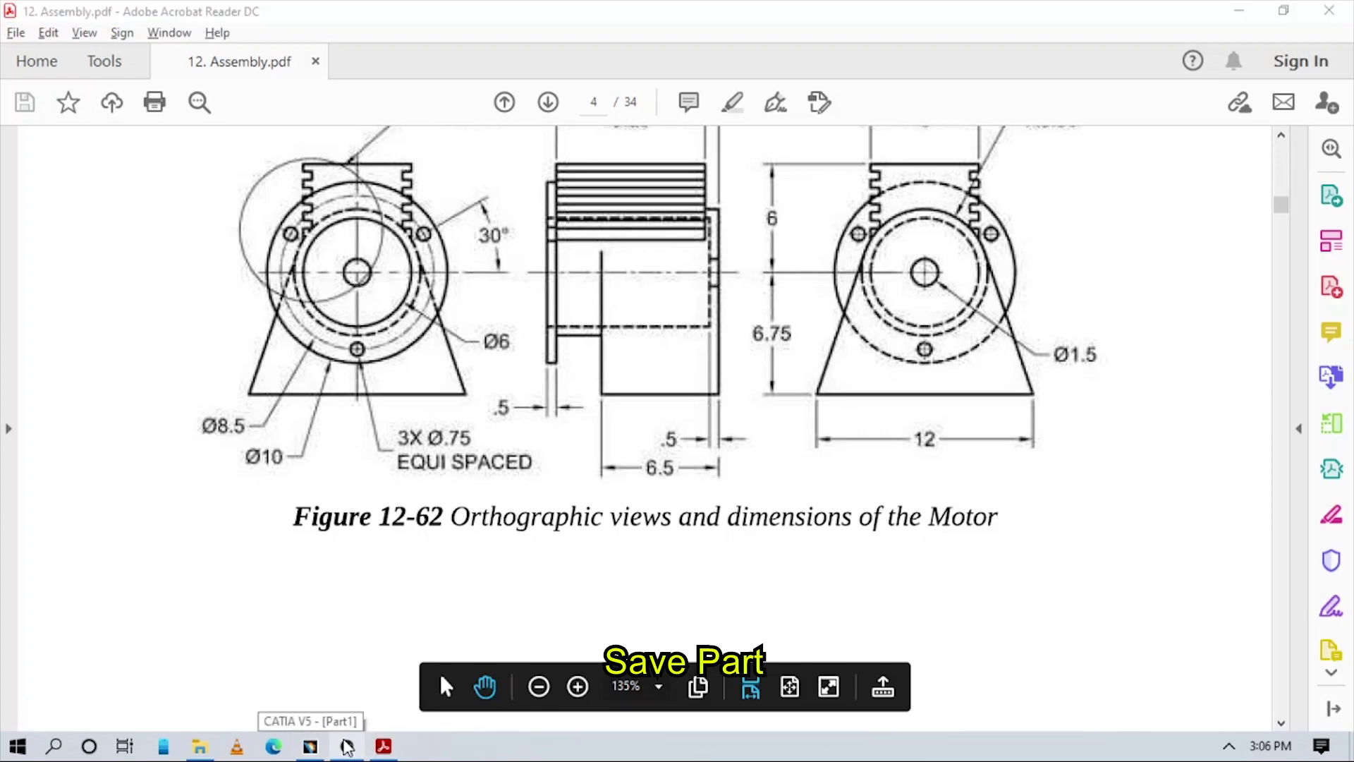
{"action": "left_click", "coordinate": [310, 747]}
{"action": "middle_click_drag", "start_coordinate": [476, 663], "coordinate": [395, 694]}
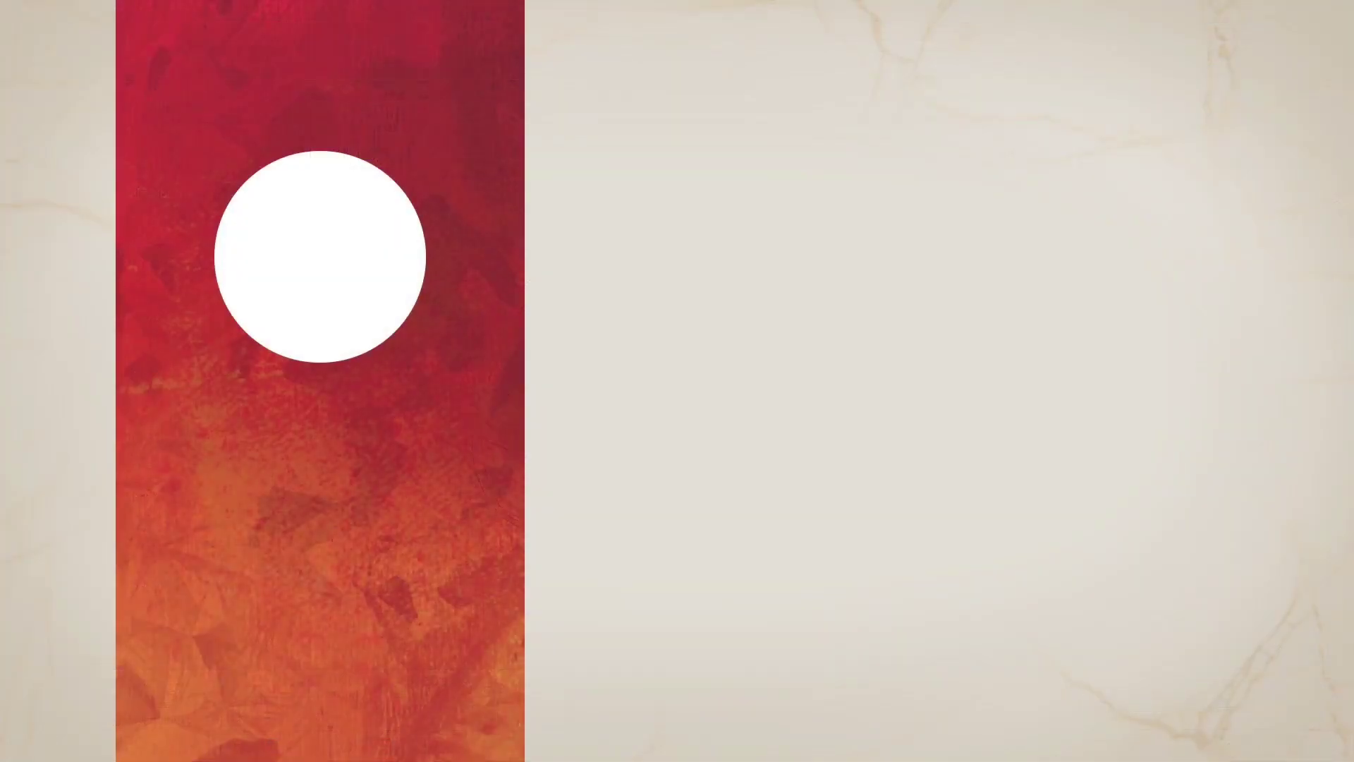